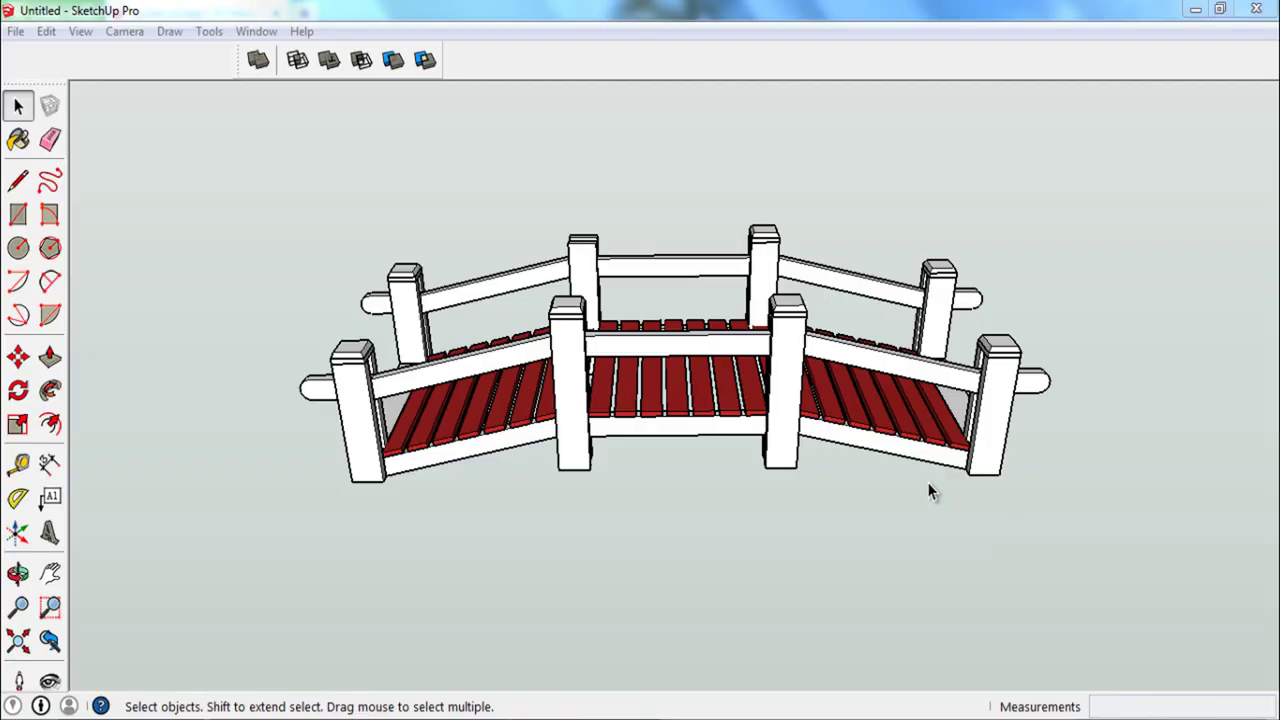
Step: Orbit around the finished arched bridge to preview it from several angles
middle_click_drag(927, 490, 735, 538)
mouse_move(1006, 651)
middle_mouse_down()
mouse_move(943, 623)
mouse_move(1109, 611)
mouse_move(1024, 605)
mouse_move(906, 629)
mouse_move(1012, 572)
mouse_move(846, 646)
mouse_move(983, 571)
mouse_move(946, 601)
mouse_move(840, 609)
mouse_move(971, 591)
mouse_move(871, 603)
mouse_move(843, 573)
mouse_move(909, 580)
mouse_move(871, 551)
mouse_move(974, 629)
mouse_move(937, 569)
mouse_move(1060, 604)
mouse_move(909, 617)
mouse_move(993, 617)
mouse_move(1100, 563)
mouse_move(1034, 489)
mouse_move(986, 497)
mouse_move(1086, 517)
mouse_move(1006, 457)
mouse_move(949, 467)
mouse_move(1106, 503)
mouse_move(1037, 457)
mouse_move(1036, 483)
mouse_move(1006, 466)
mouse_move(1011, 477)
mouse_move(967, 420)
mouse_move(917, 423)
mouse_move(857, 471)
mouse_move(1013, 447)
mouse_move(978, 537)
mouse_move(1057, 471)
mouse_move(1051, 434)
mouse_move(1103, 540)
mouse_move(1034, 584)
middle_mouse_up()
mouse_move(1105, 550)
middle_mouse_down()
mouse_move(1137, 580)
mouse_move(1143, 617)
mouse_move(1137, 540)
mouse_move(1171, 584)
mouse_move(974, 563)
mouse_move(984, 673)
mouse_move(974, 609)
mouse_move(943, 595)
middle_mouse_up()
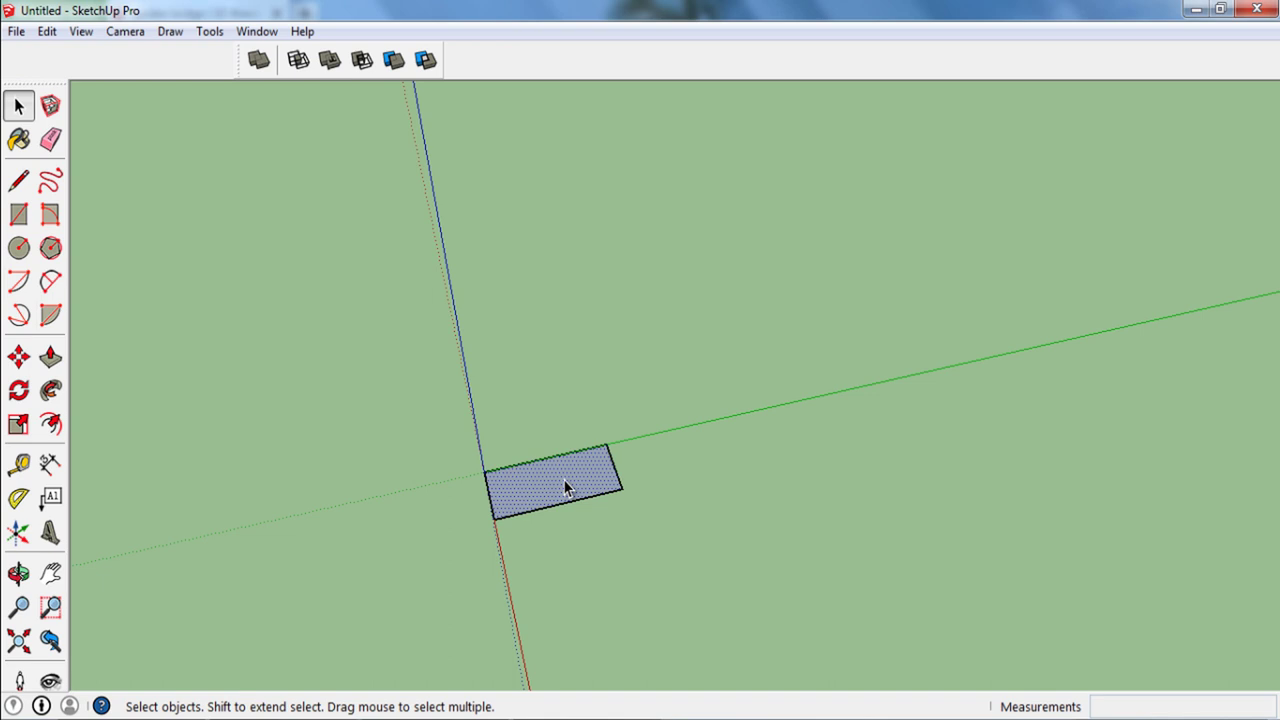
Step: Push/Pull the rectangle up into a 1000mm-tall box
key("p")
left_click_drag(565, 487, 565, 402)
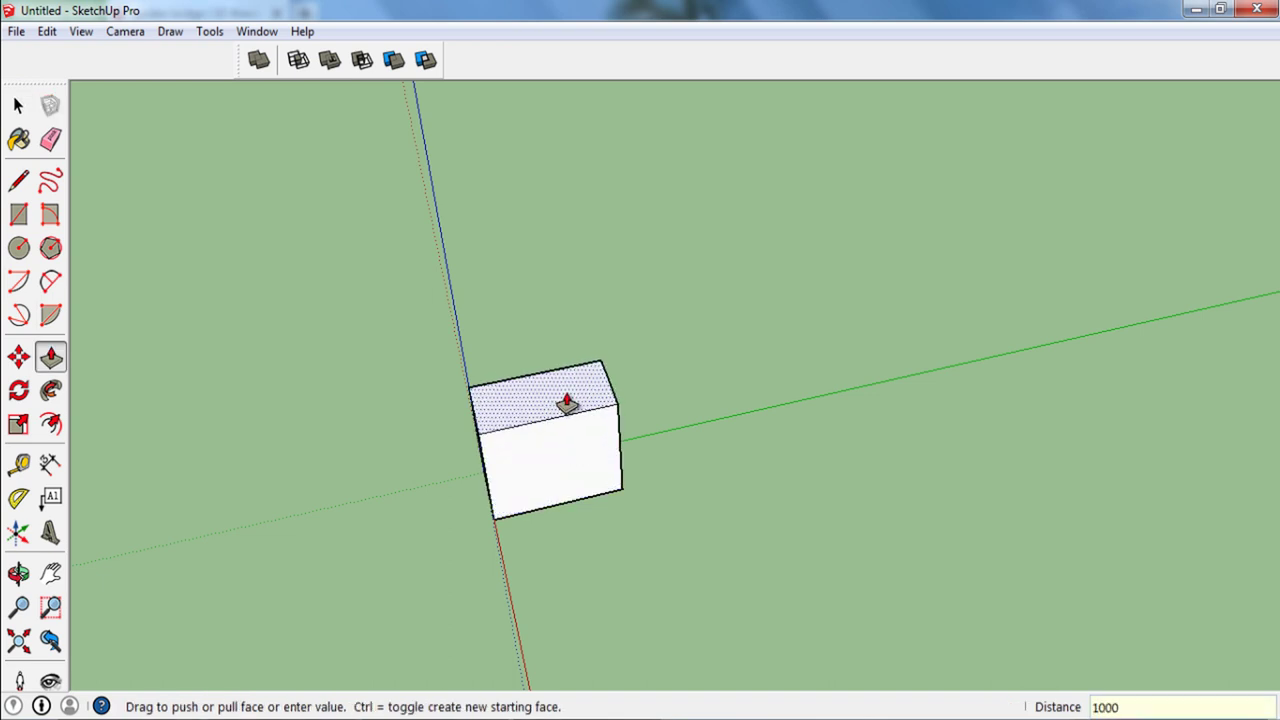
key("Return")
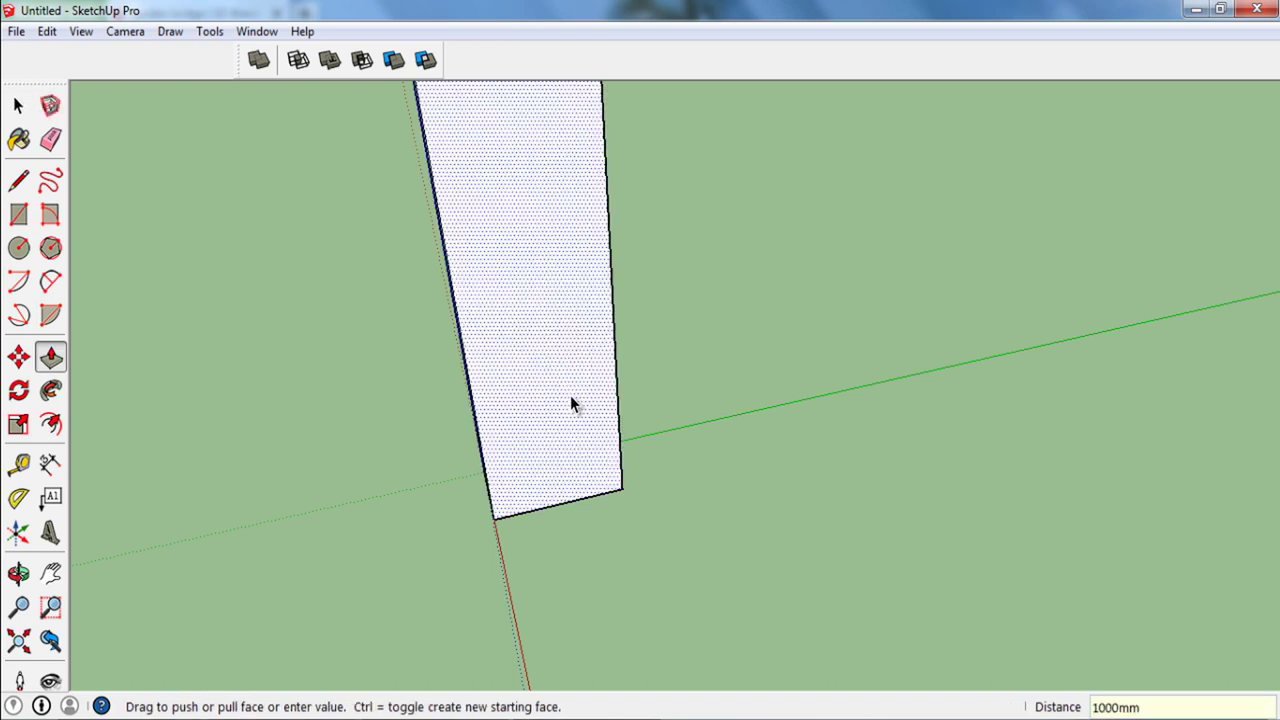
key("space")
scroll(591, 457, "down", 5)
mouse_move(594, 449)
middle_mouse_down()
mouse_move(657, 437)
mouse_move(623, 437)
mouse_move(607, 482)
middle_mouse_up()
scroll(580, 470, "up", 3)
Step: Make the whole tall box a component
triple_click(546, 470)
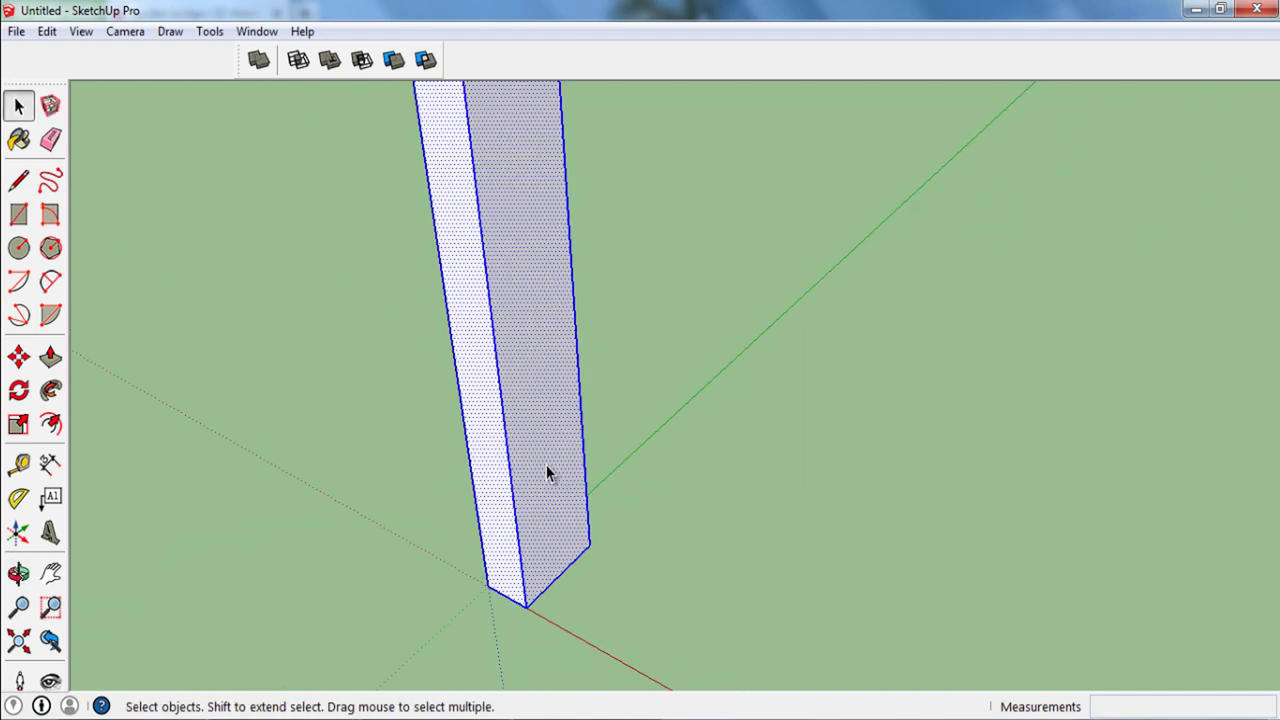
key("g")
key("Return")
mouse_move(566, 409)
middle_mouse_down()
mouse_move(568, 470)
mouse_move(645, 487)
middle_mouse_up()
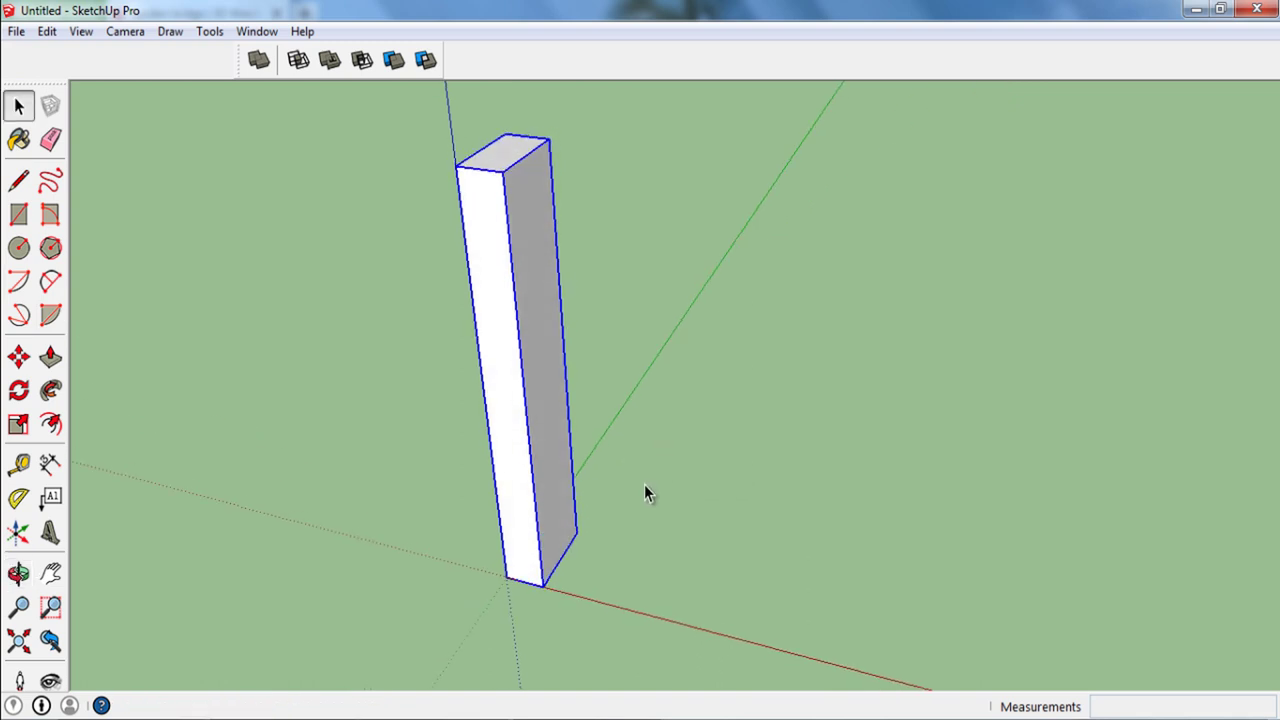
Step: Copy the box component 200mm along the red axis
key("m")
left_click(510, 573)
key("ctrl")
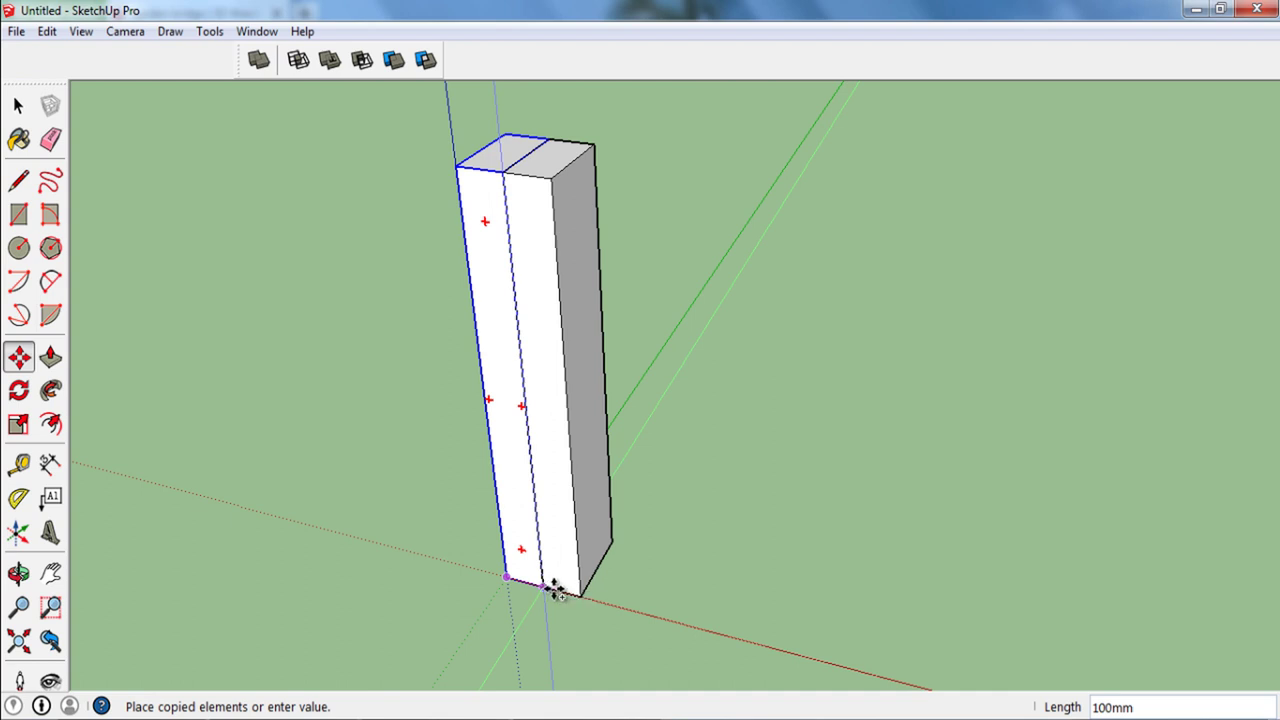
type("0")
key("Return")
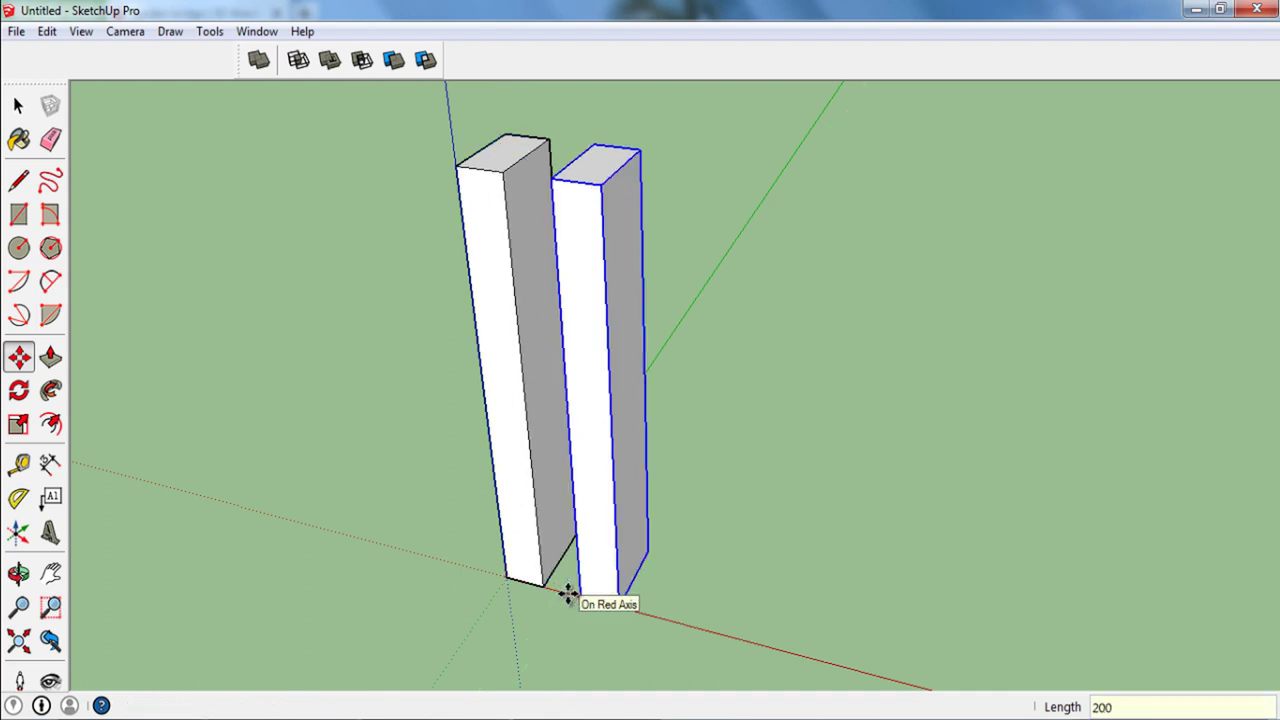
key("space")
scroll(587, 590, "down", 2)
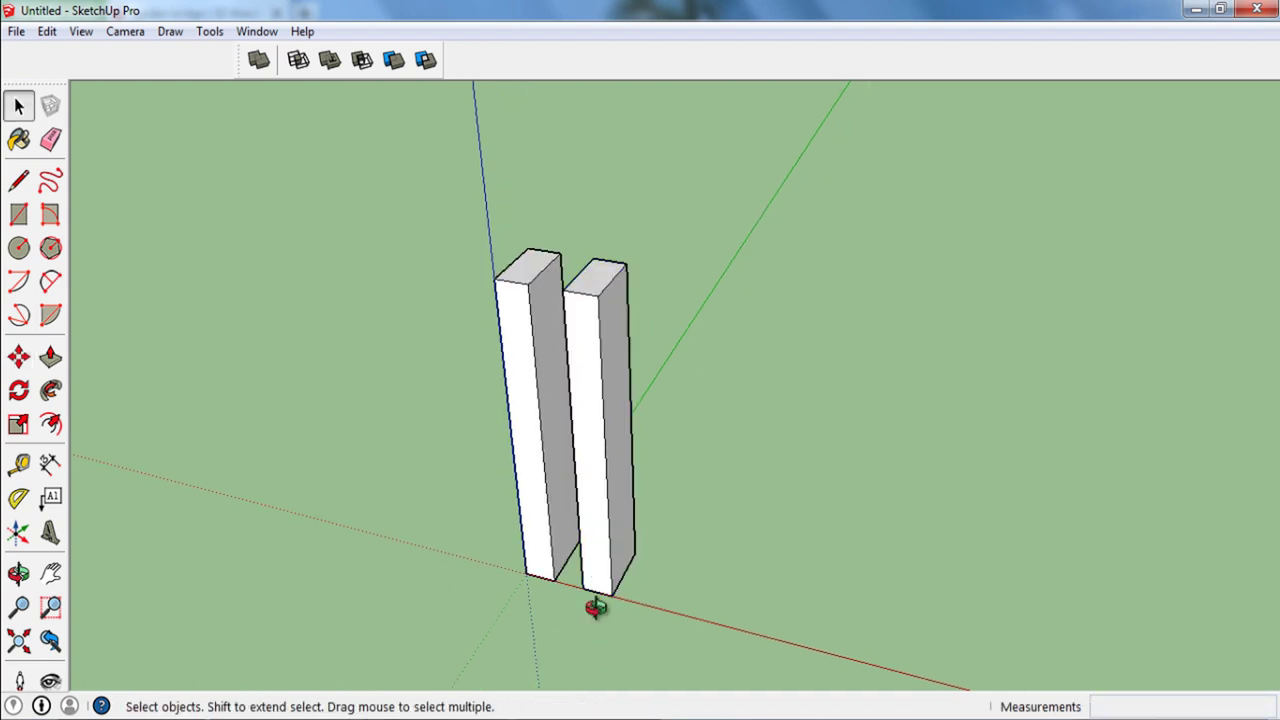
middle_click_drag(596, 608, 661, 625)
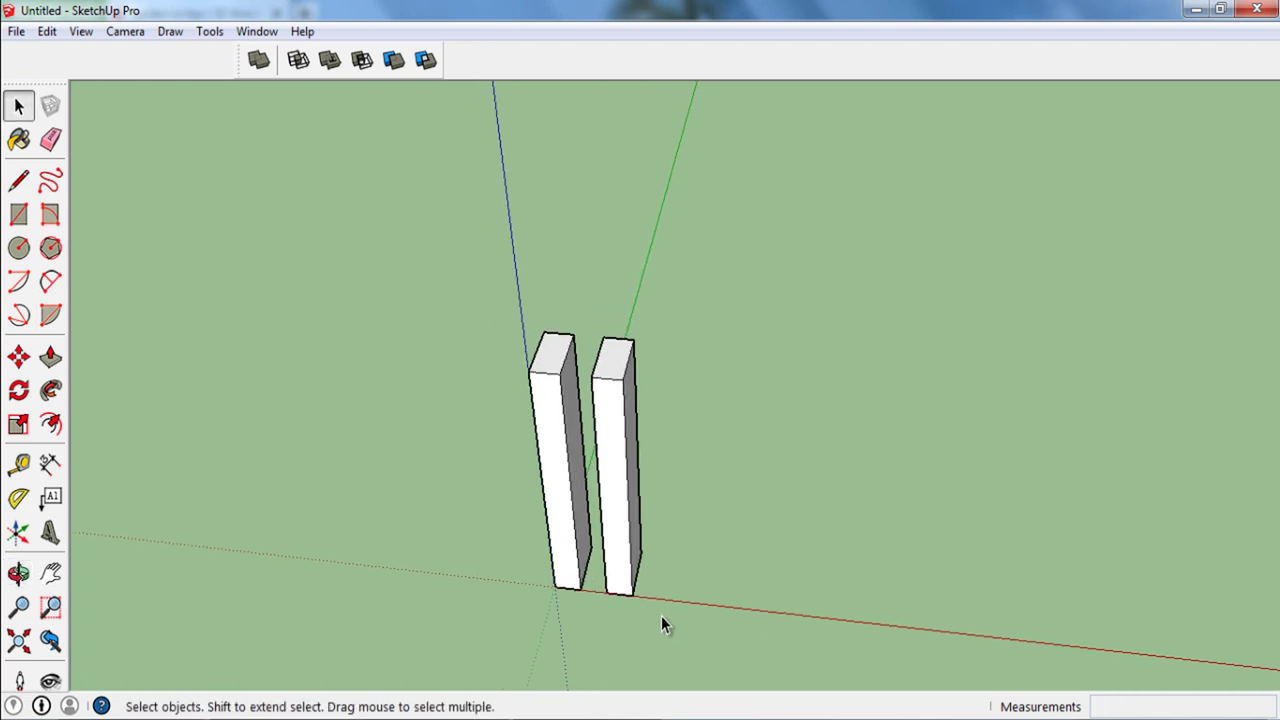
scroll(591, 428, "up", 2)
middle_click_drag(591, 428, 609, 486)
scroll(646, 323, "up", 3)
Step: Start measuring a box edge with the Tape Measure, then cancel it
middle_click_drag(646, 323, 604, 404)
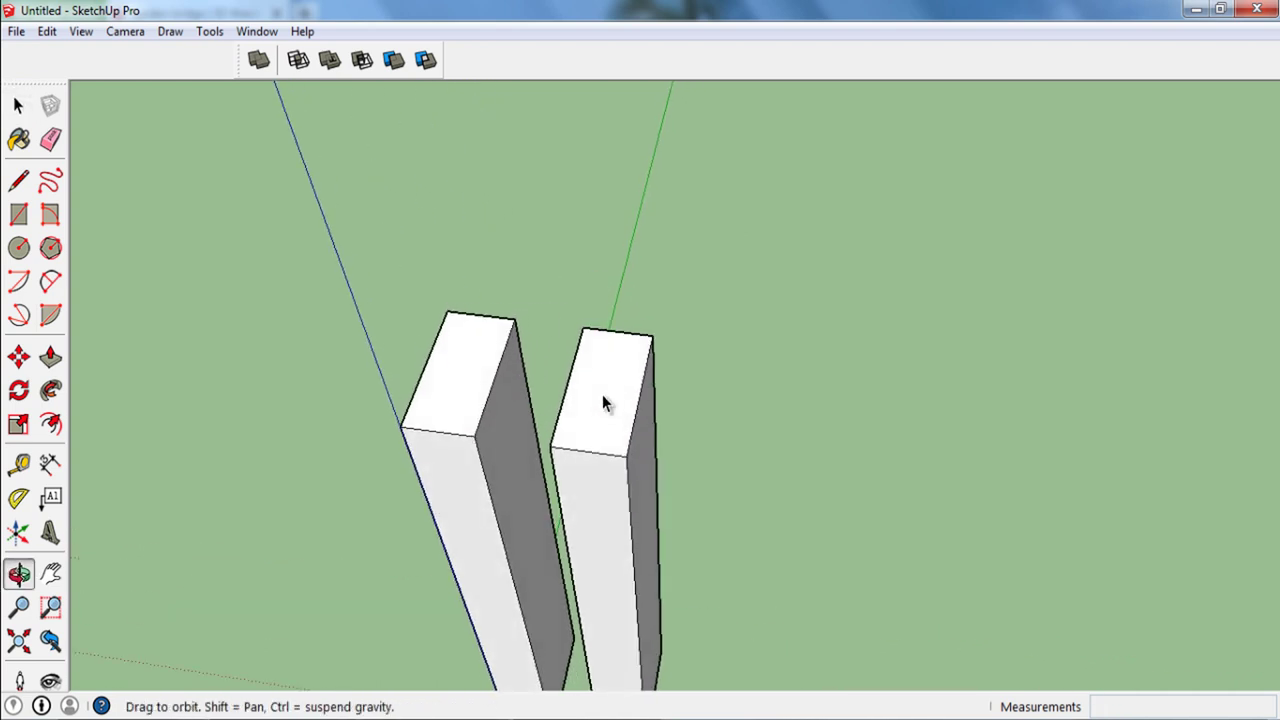
left_click(22, 465)
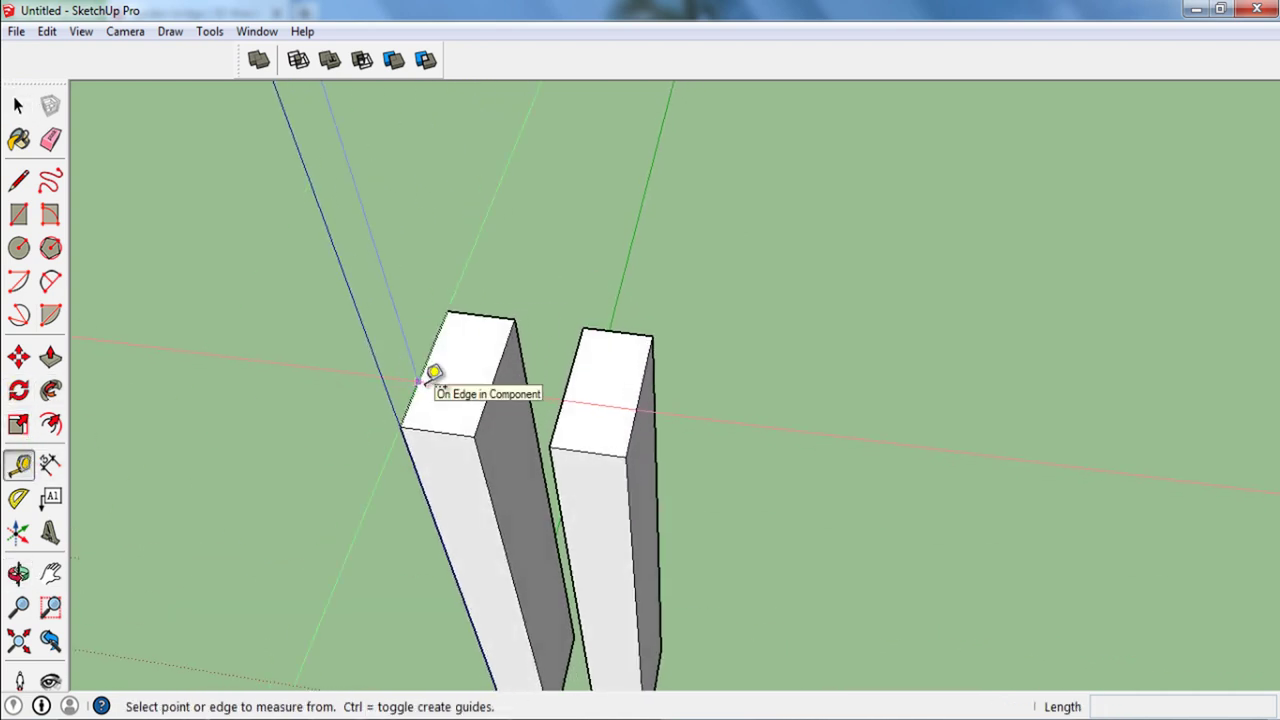
left_click(420, 381)
key("space")
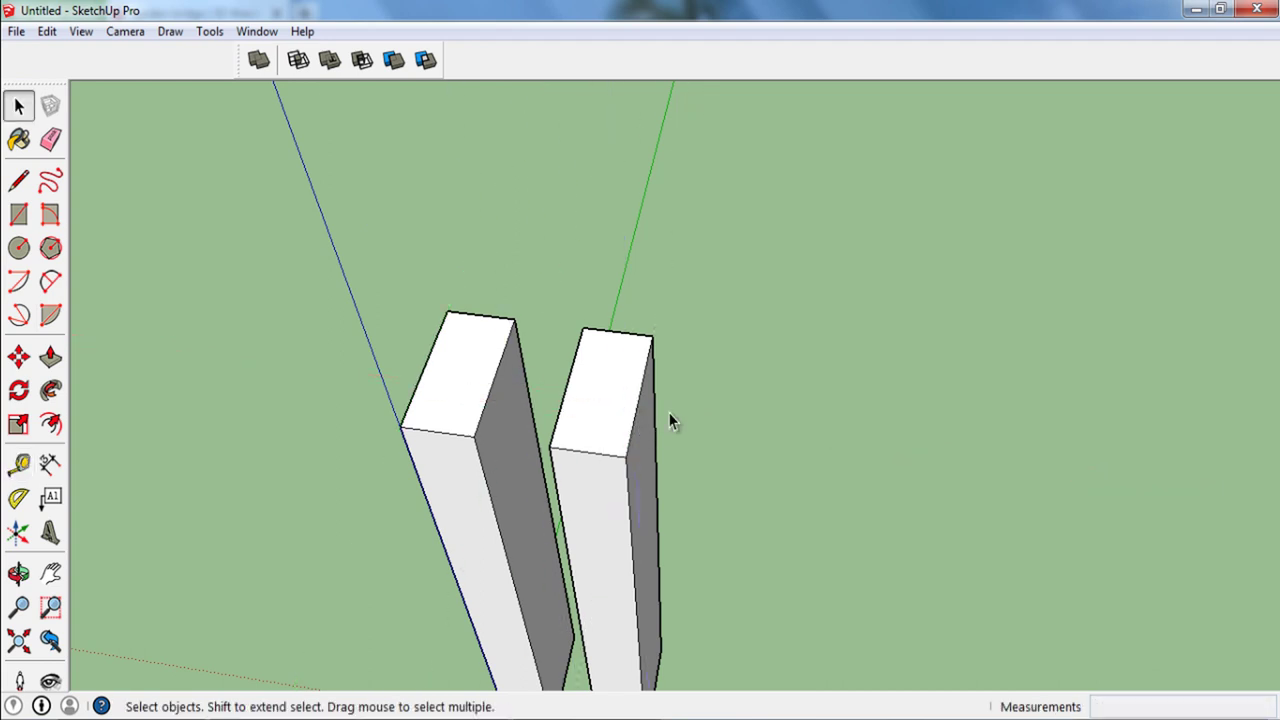
Step: Push the tall box's narrow side face out 100mm, widening both posts
mouse_move(668, 412)
middle_mouse_down()
mouse_move(535, 441)
mouse_move(666, 437)
mouse_move(628, 262)
mouse_move(566, 294)
middle_mouse_up()
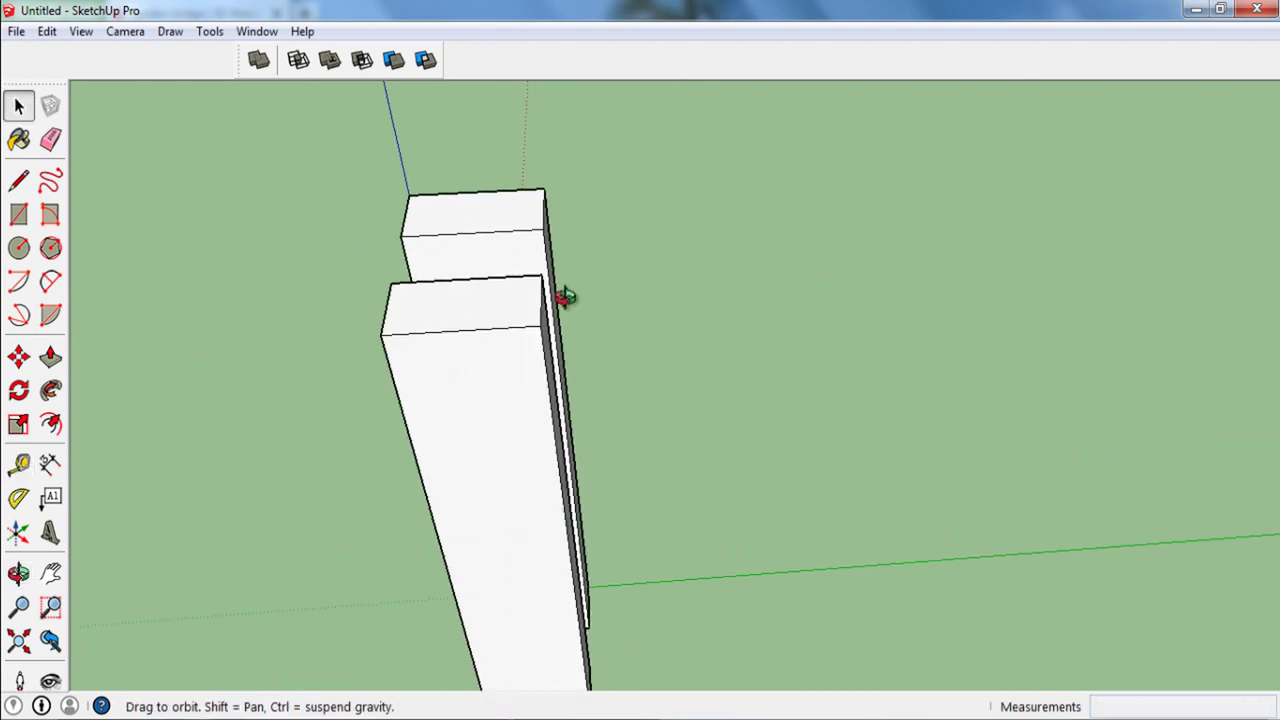
scroll(581, 242, "up", 3)
scroll(516, 265, "up", 3)
scroll(521, 265, "up", 2)
left_click(522, 265)
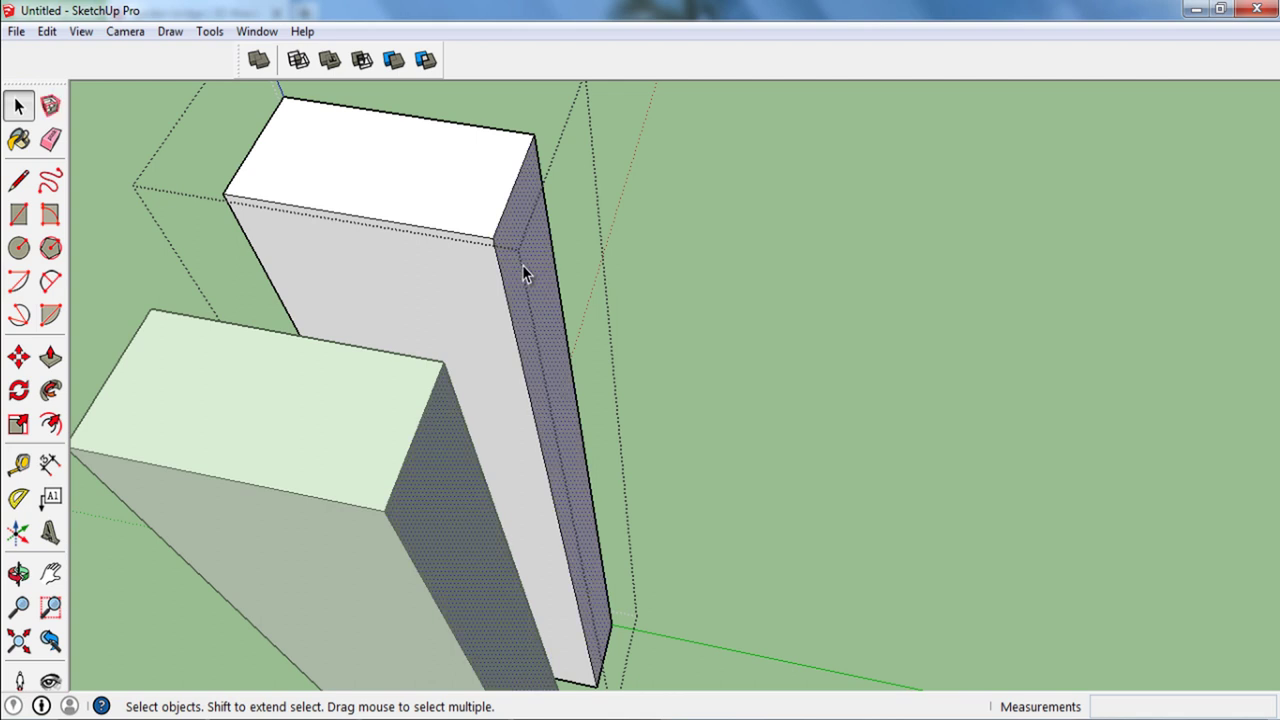
key("p")
left_click(522, 265)
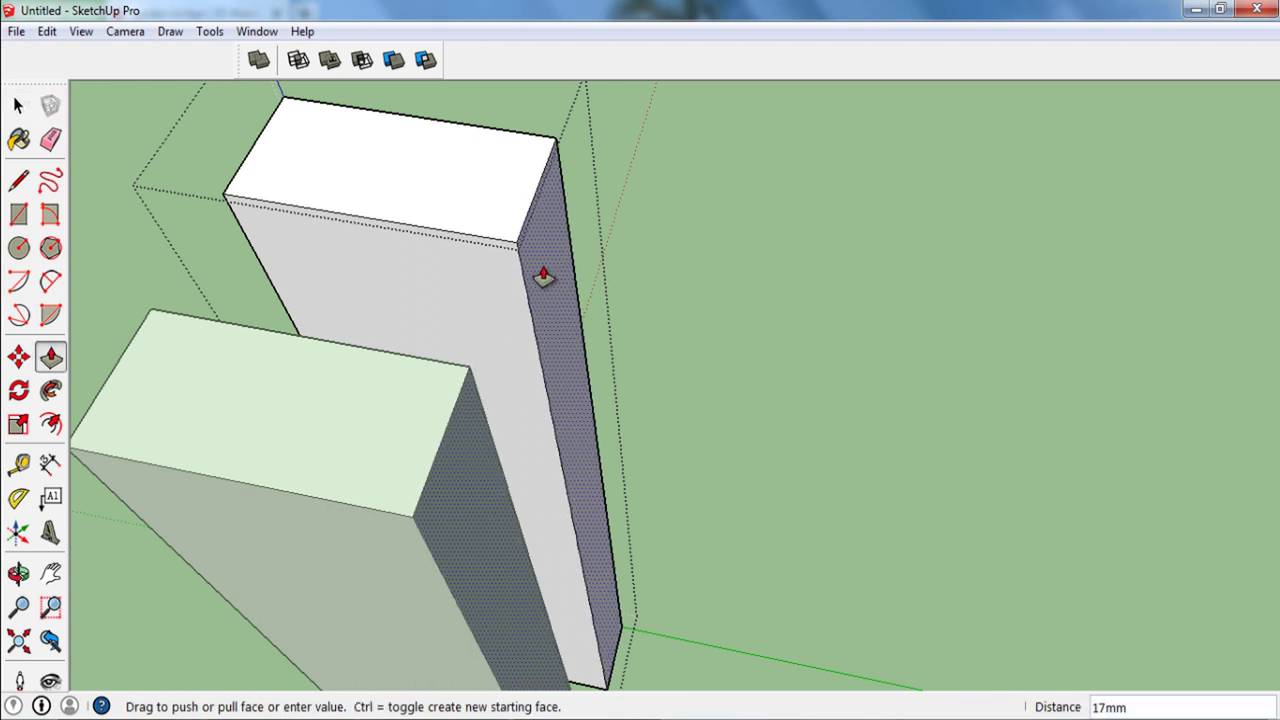
key("Return")
key("space")
scroll(545, 275, "down", 4)
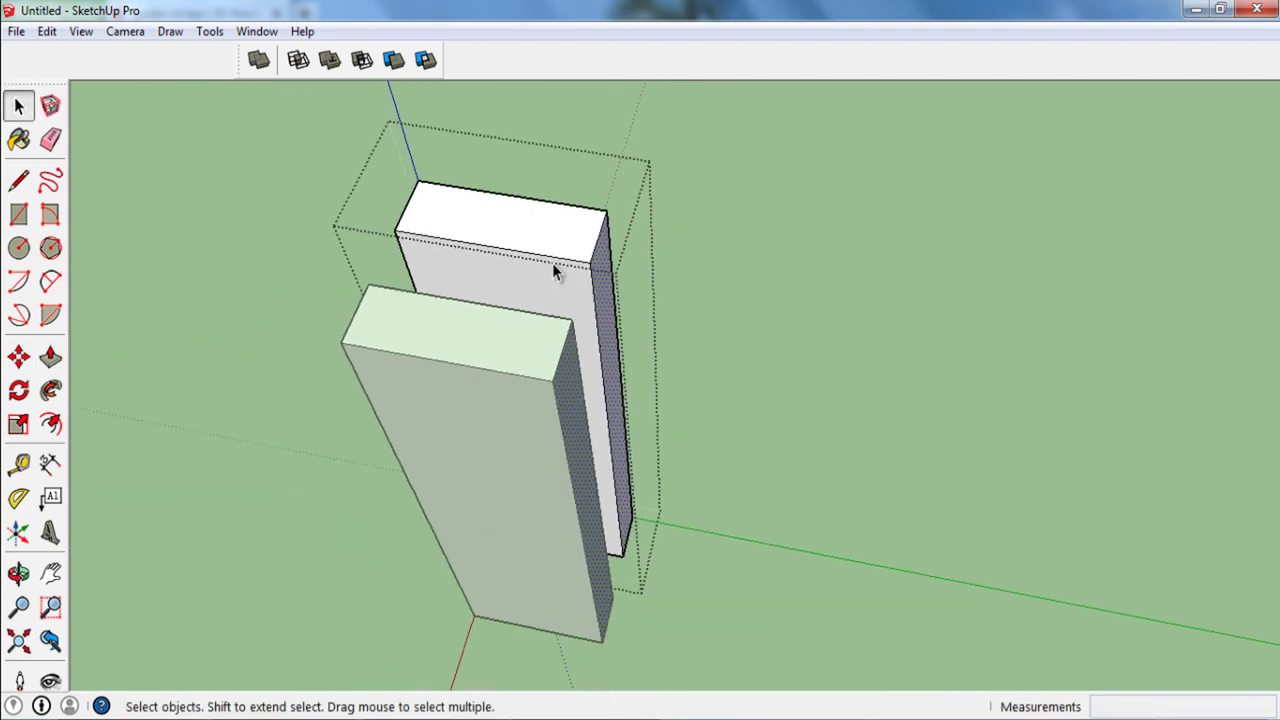
mouse_move(552, 263)
middle_mouse_down()
mouse_move(785, 320)
mouse_move(808, 366)
mouse_move(757, 443)
mouse_move(720, 450)
middle_mouse_up()
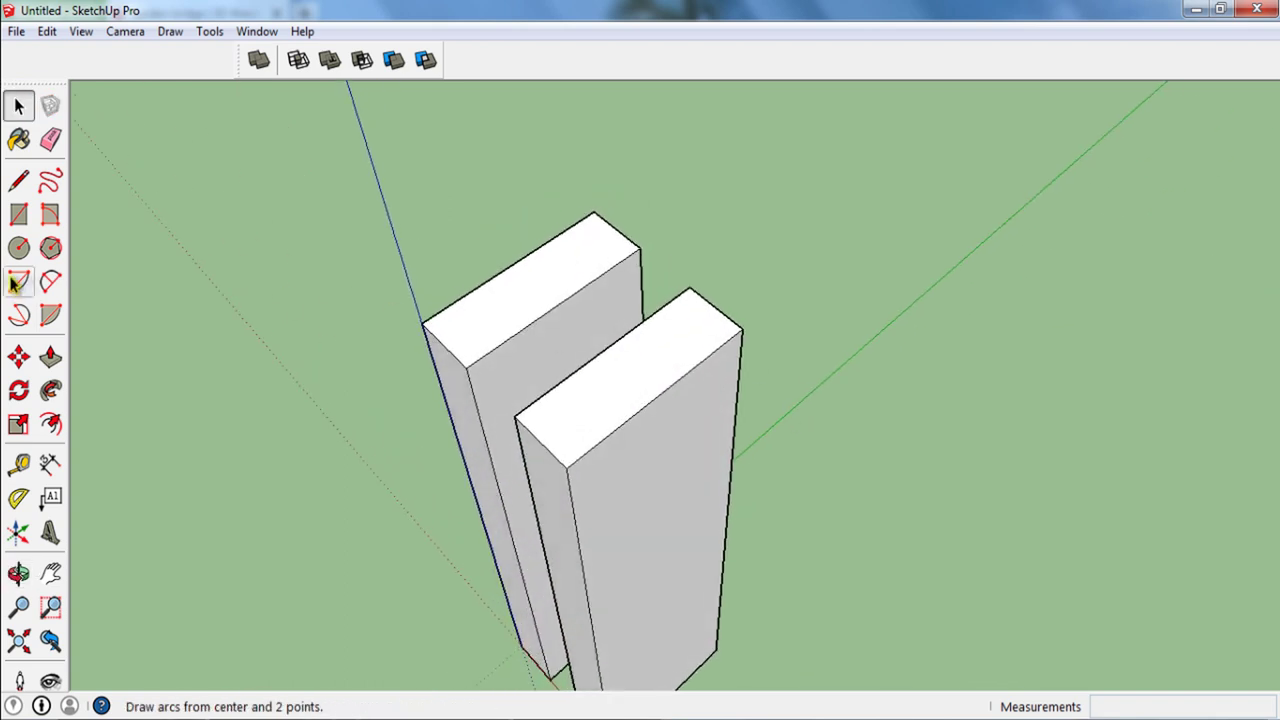
Step: Draw a rectangle across both box tops and pull it up into a 50mm slab
left_click(422, 323)
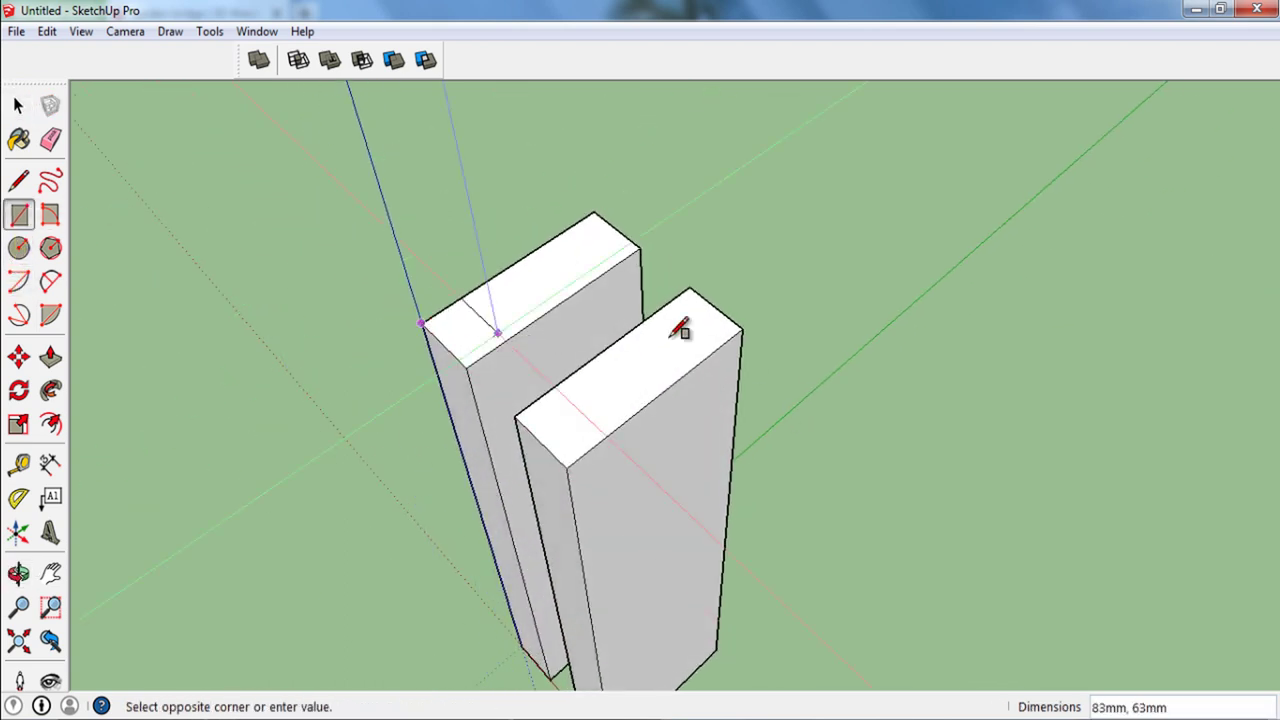
left_click(745, 328)
key("space")
left_click(592, 350)
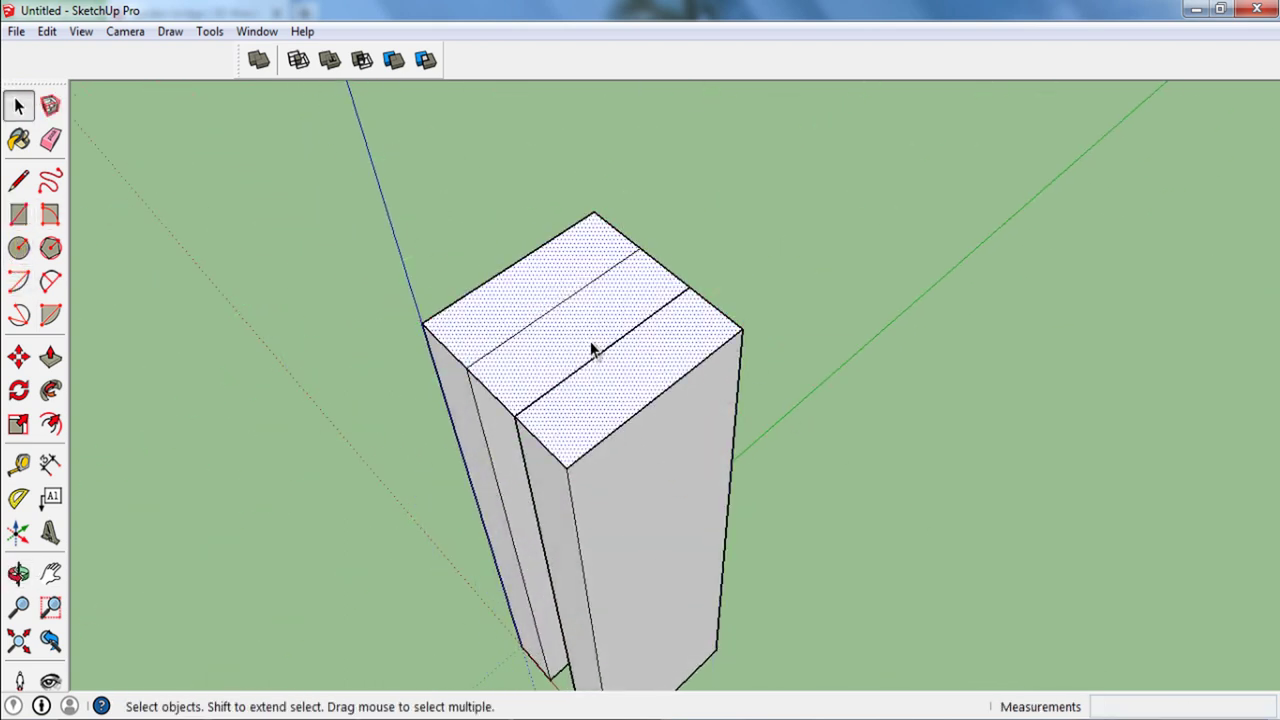
key("p")
left_click_drag(586, 349, 587, 318)
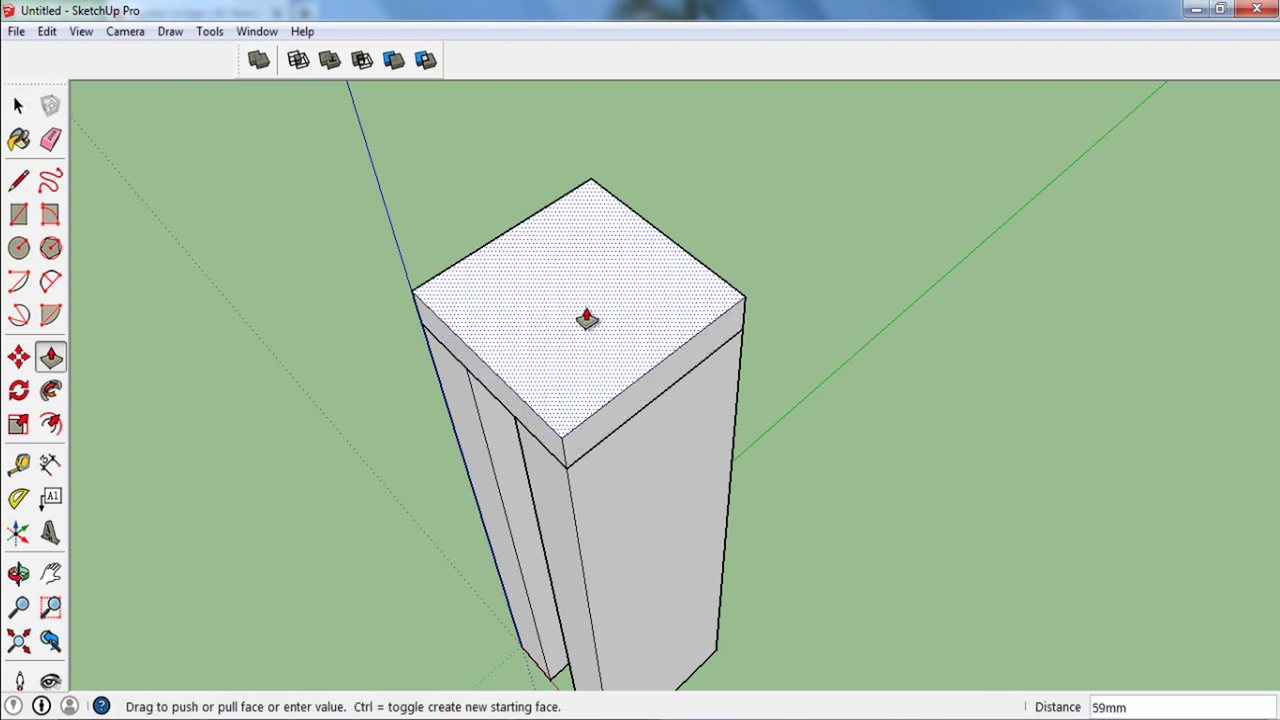
type("50")
key("Return")
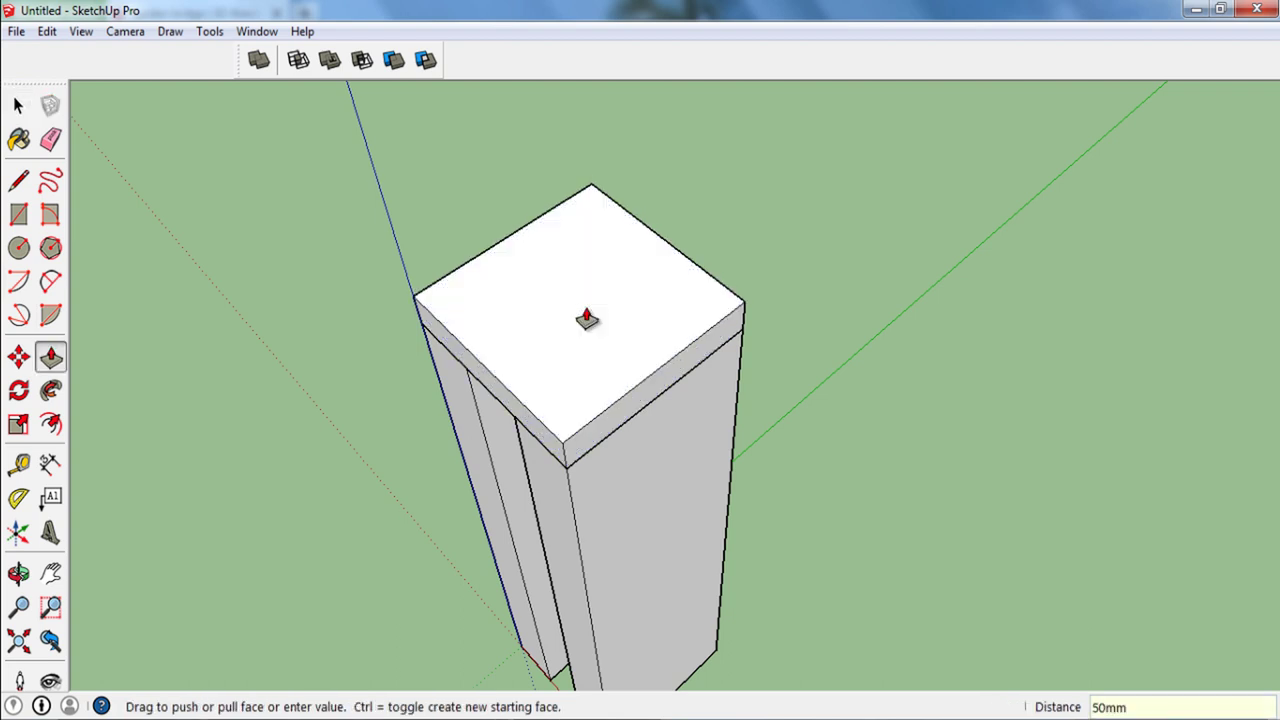
key("space")
mouse_move(594, 343)
middle_mouse_down()
mouse_move(634, 263)
mouse_move(610, 341)
mouse_move(650, 289)
mouse_move(641, 322)
middle_mouse_up()
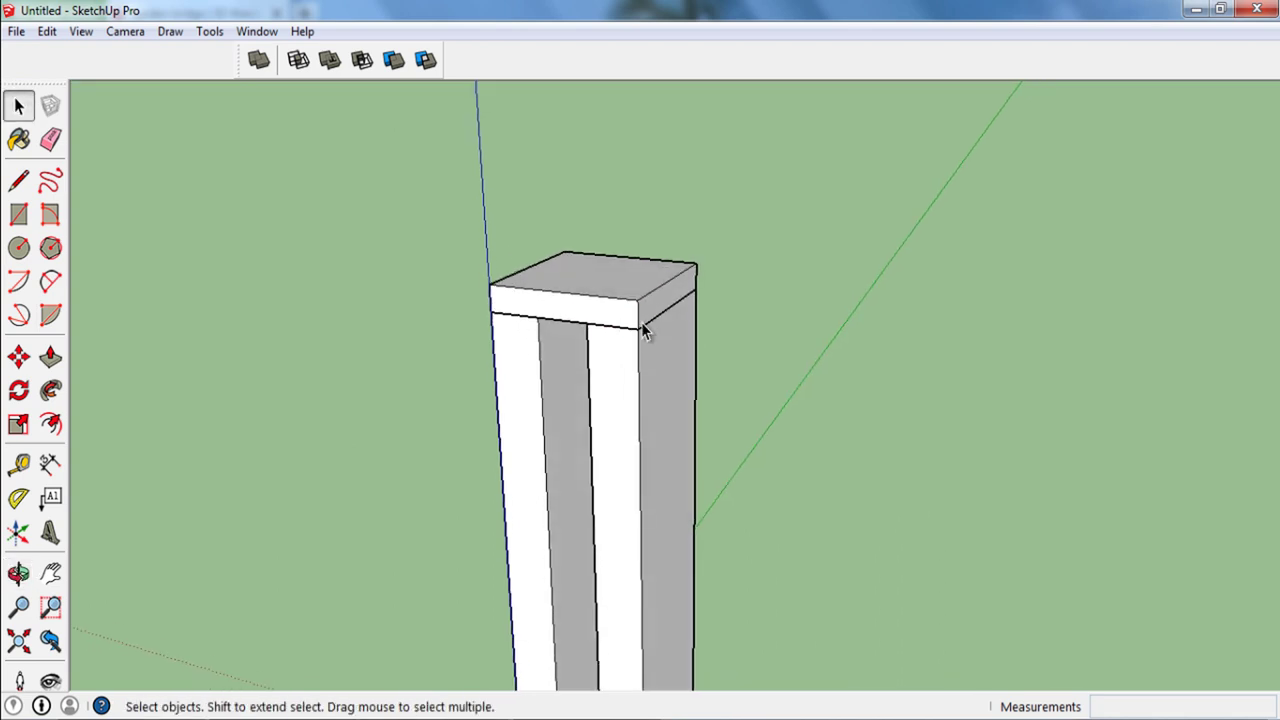
Step: Make the top slab a component
left_click(613, 271)
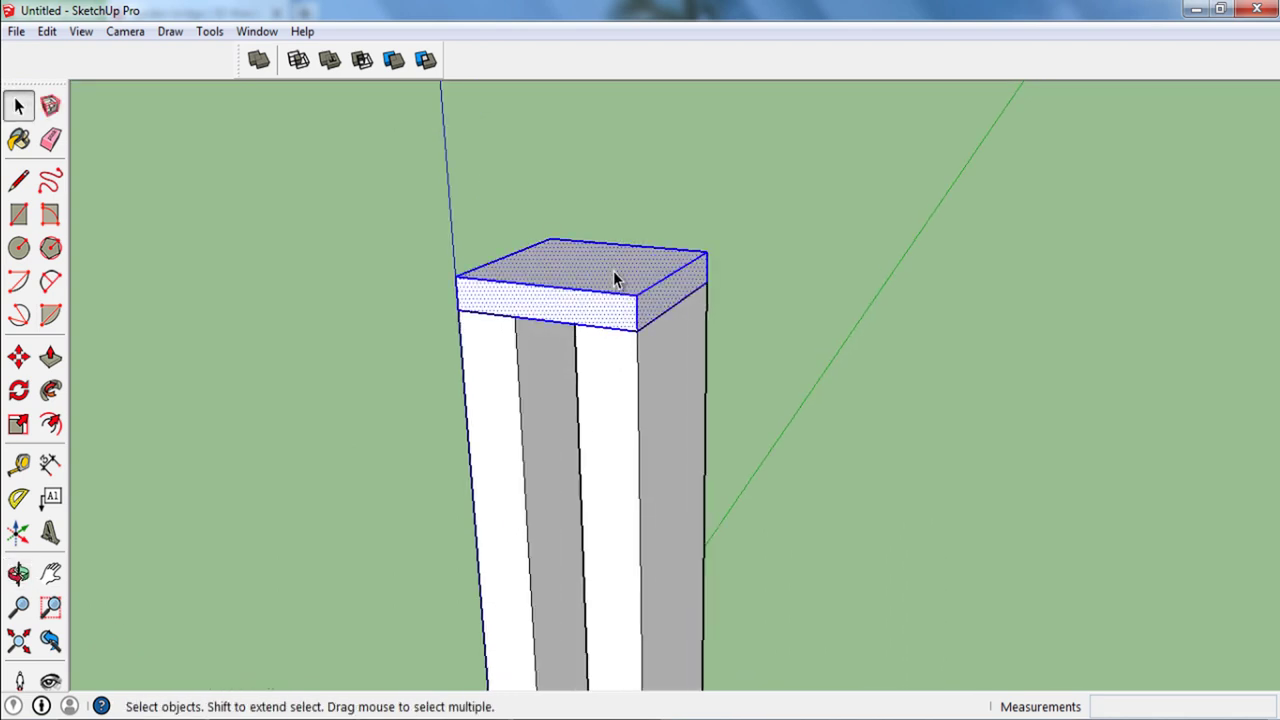
key("g")
key("Return")
middle_click_drag(618, 271, 611, 315)
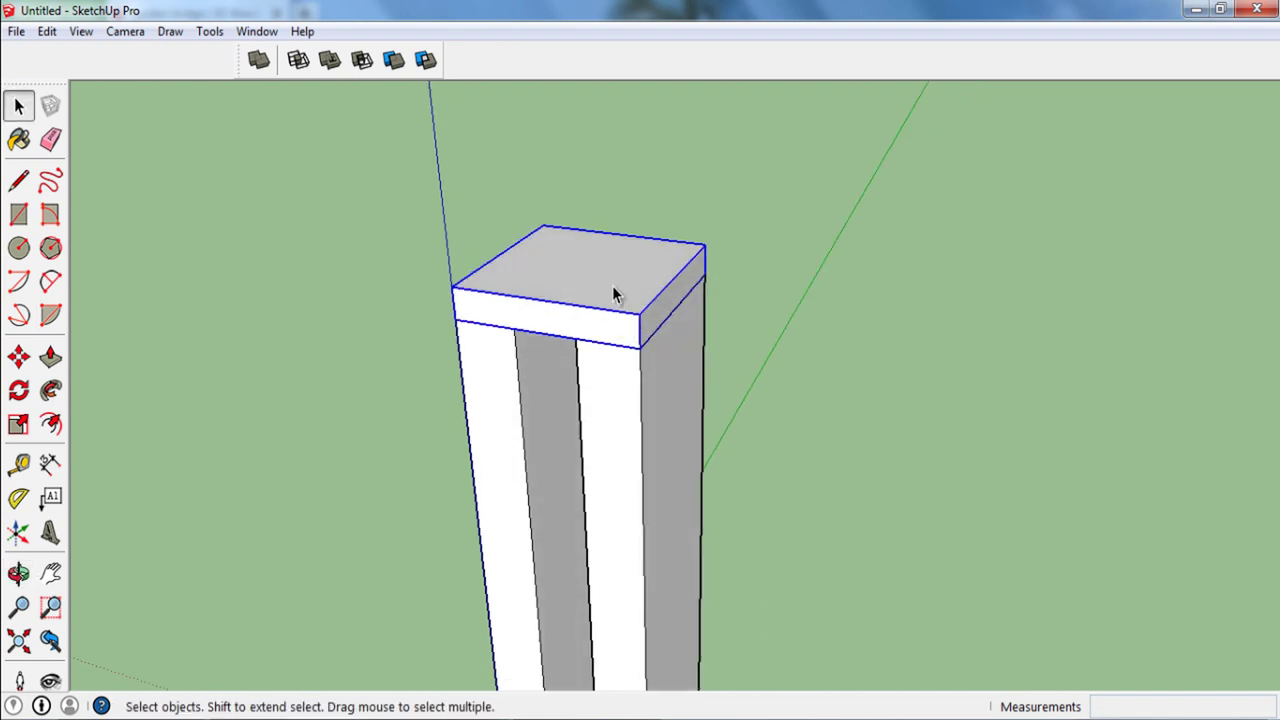
Step: Copy the slab component 50mm straight up to stack it on top
key("m")
left_click(638, 348, "ctrl")
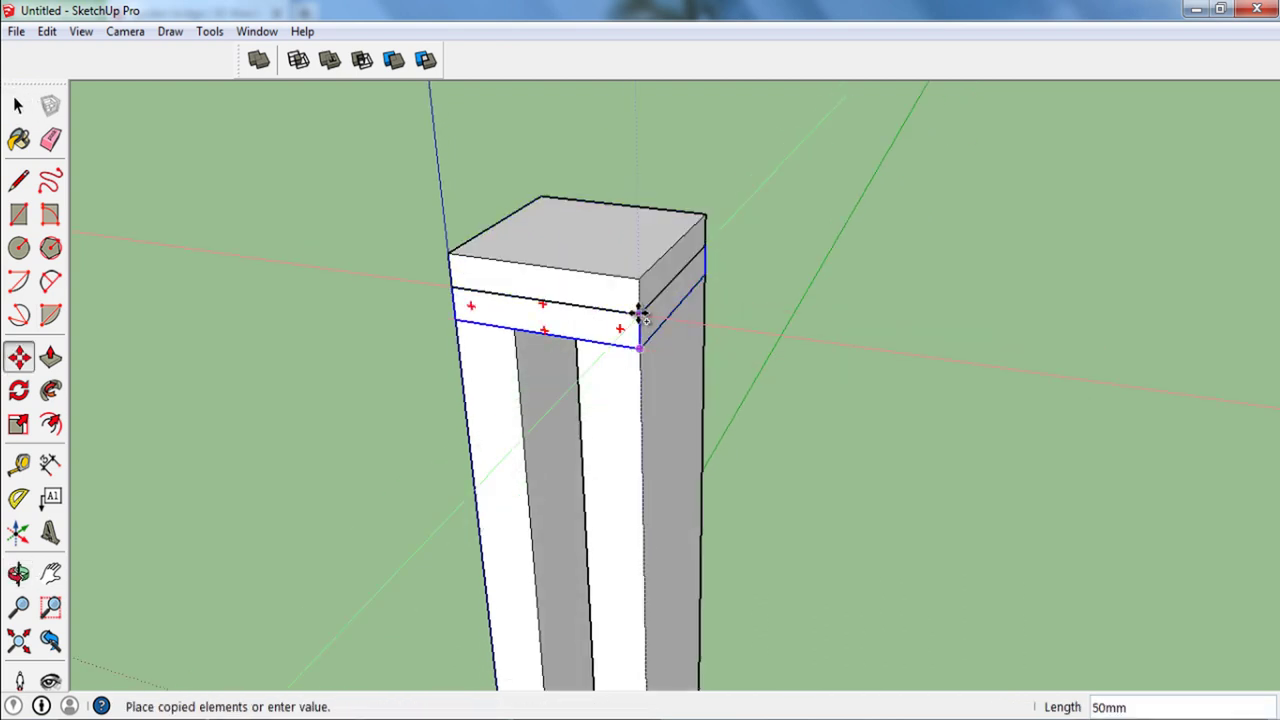
left_click(640, 313)
key("space")
mouse_move(643, 318)
middle_mouse_down()
mouse_move(742, 296)
mouse_move(716, 307)
middle_mouse_up()
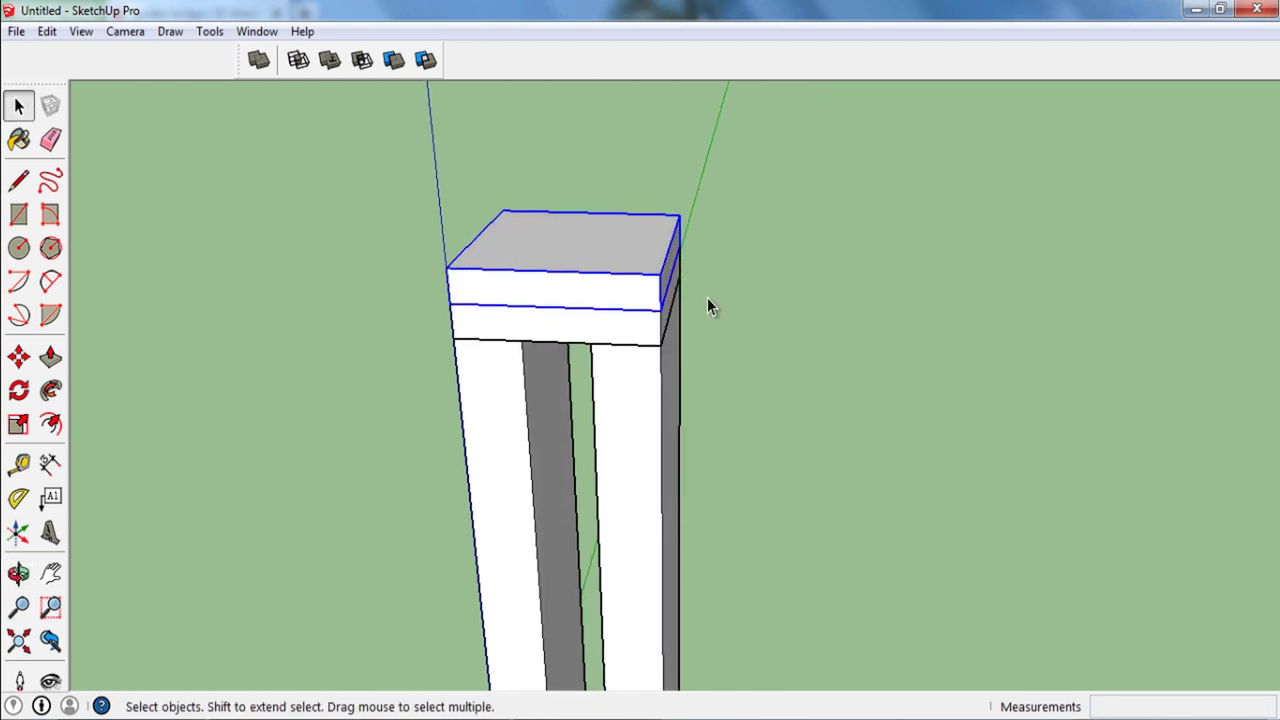
scroll(631, 263, "up", 1)
scroll(617, 297, "up", 1)
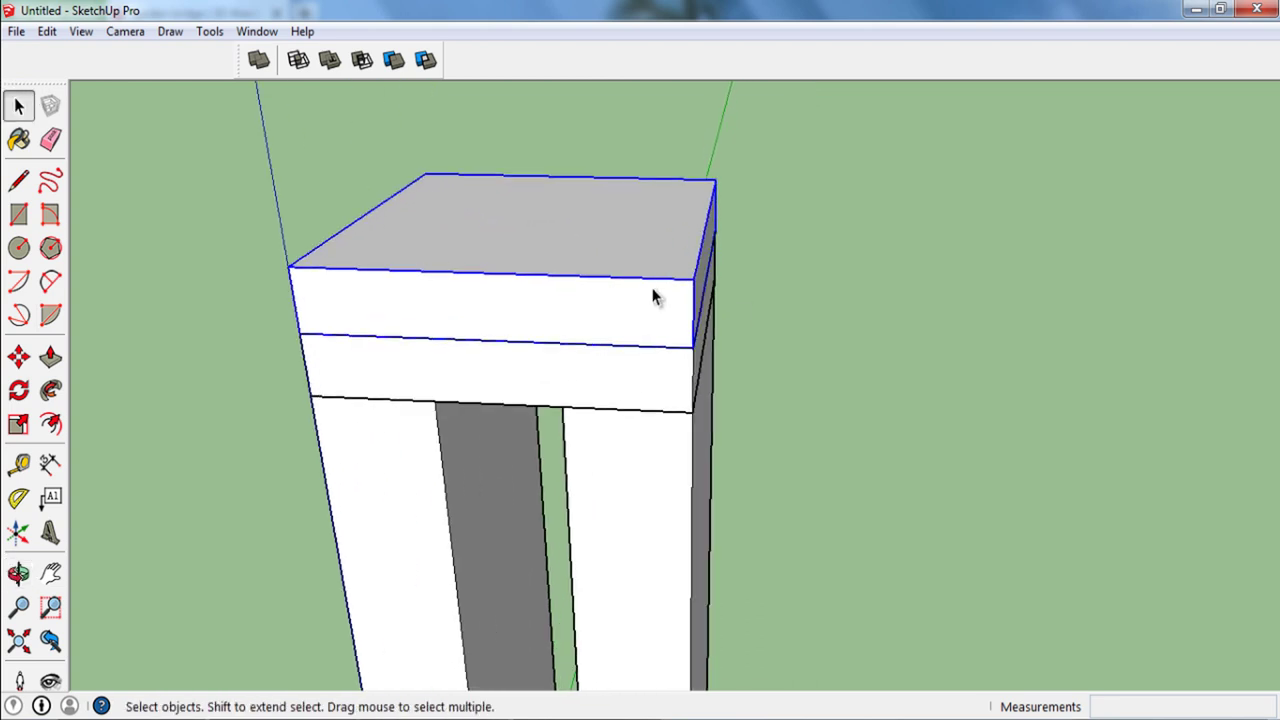
Step: Explode the top slab component into plain geometry
right_click(633, 243)
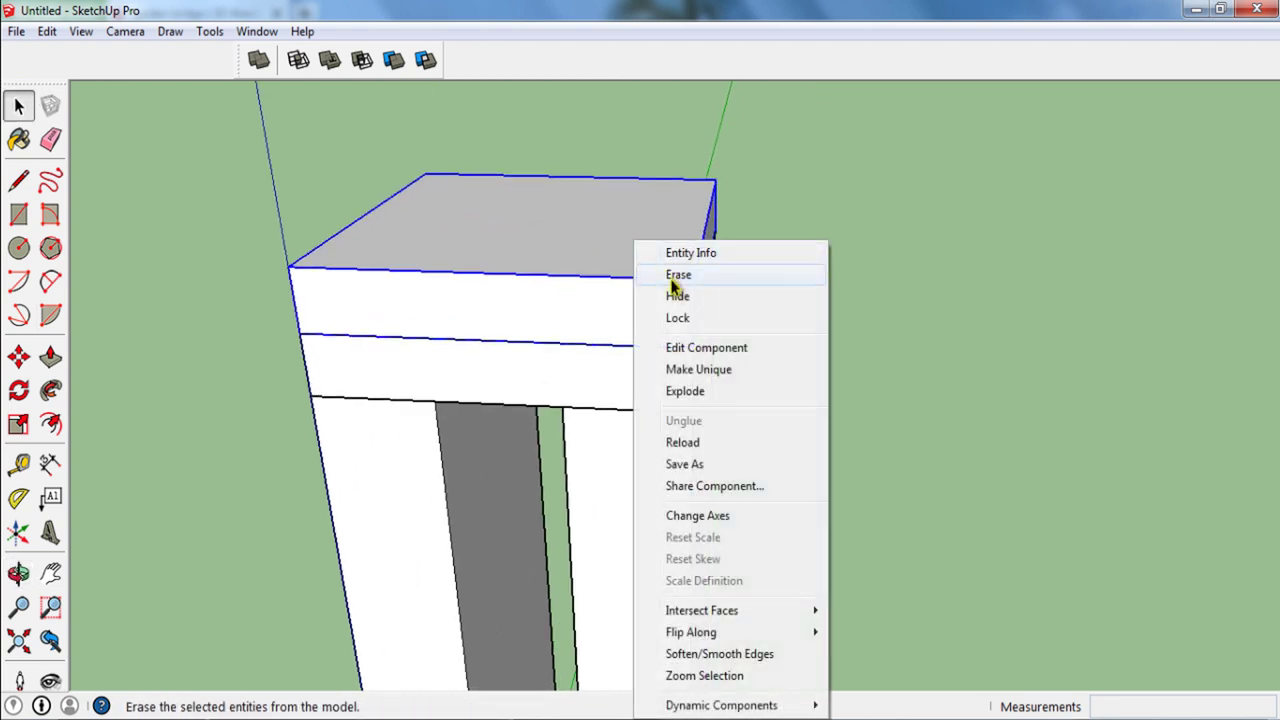
left_click(701, 401)
middle_click_drag(654, 277, 417, 294)
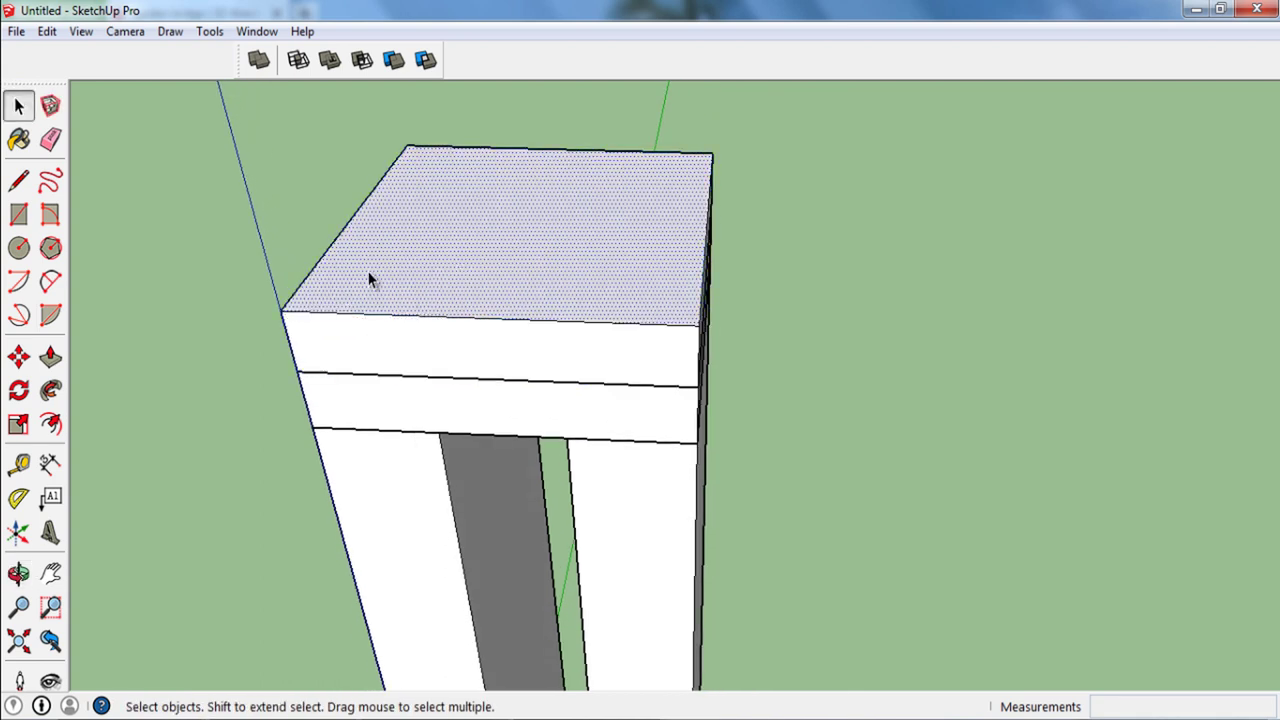
Step: Scale the cap's top face to about 0.86 about its centre to bevel it
left_click(20, 422)
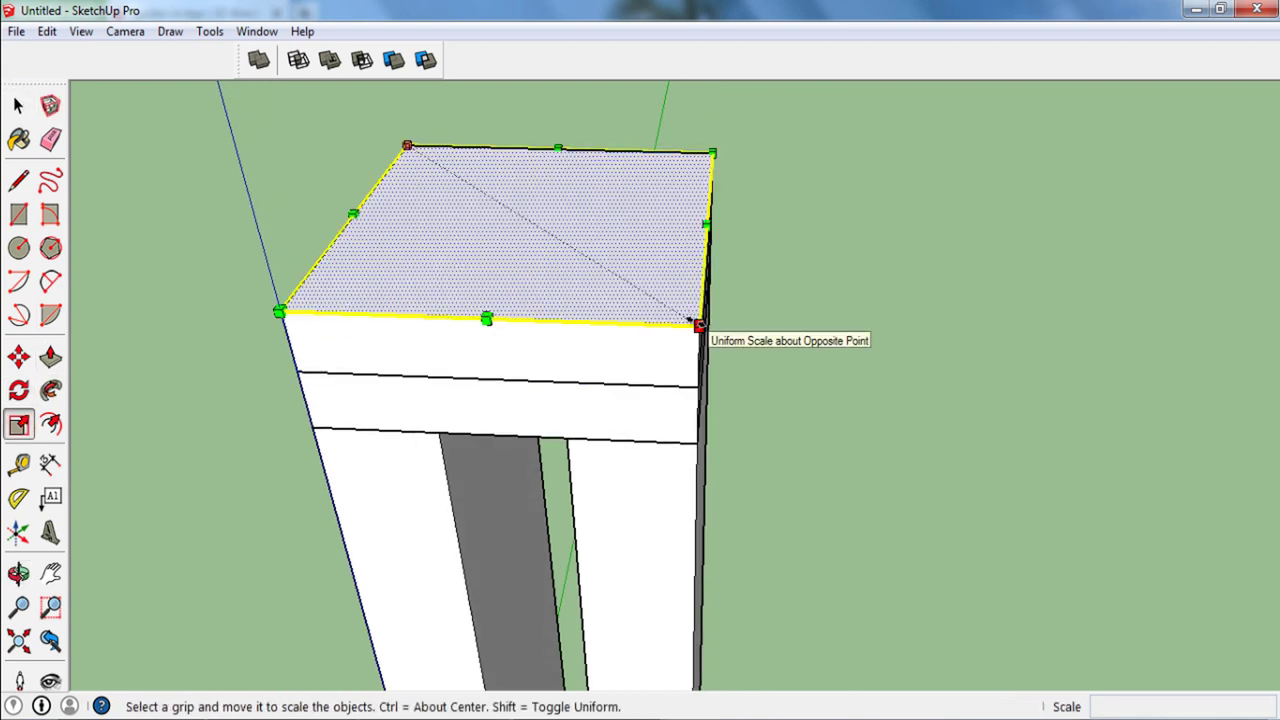
left_click_drag(699, 325, 680, 313)
key("ctrl")
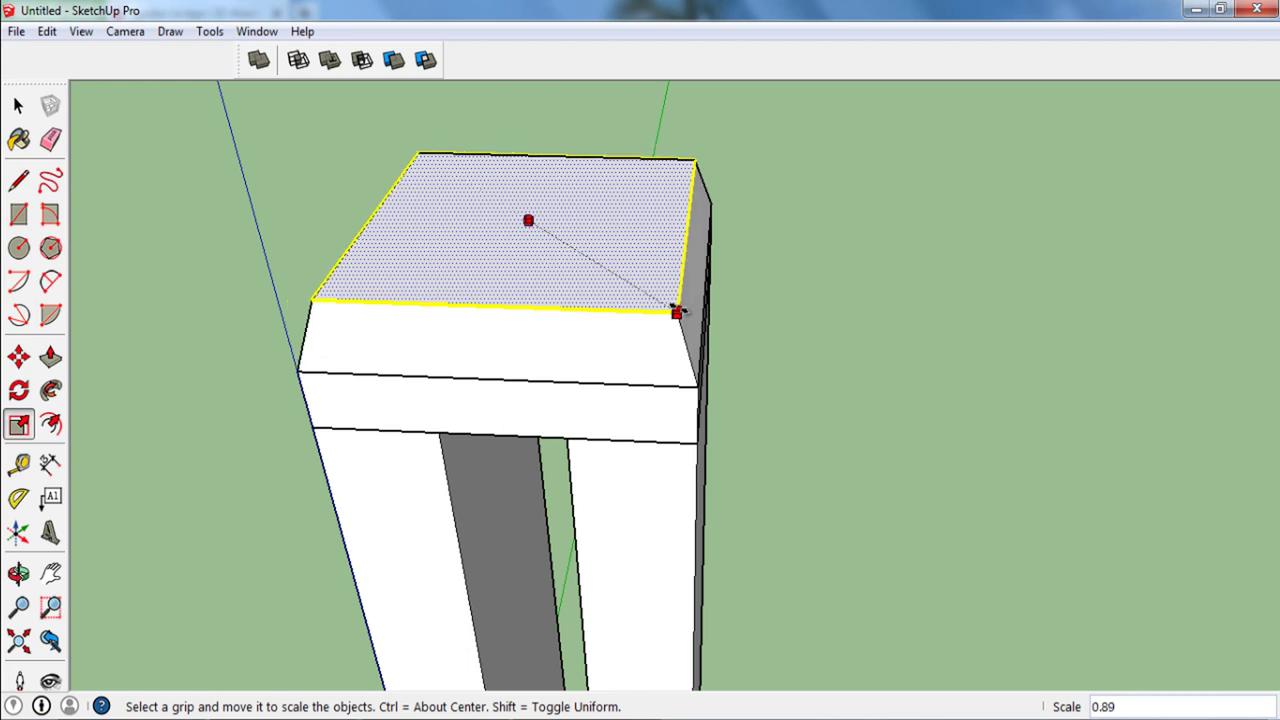
left_click_drag(675, 308, 676, 303)
key("space")
left_click(890, 321)
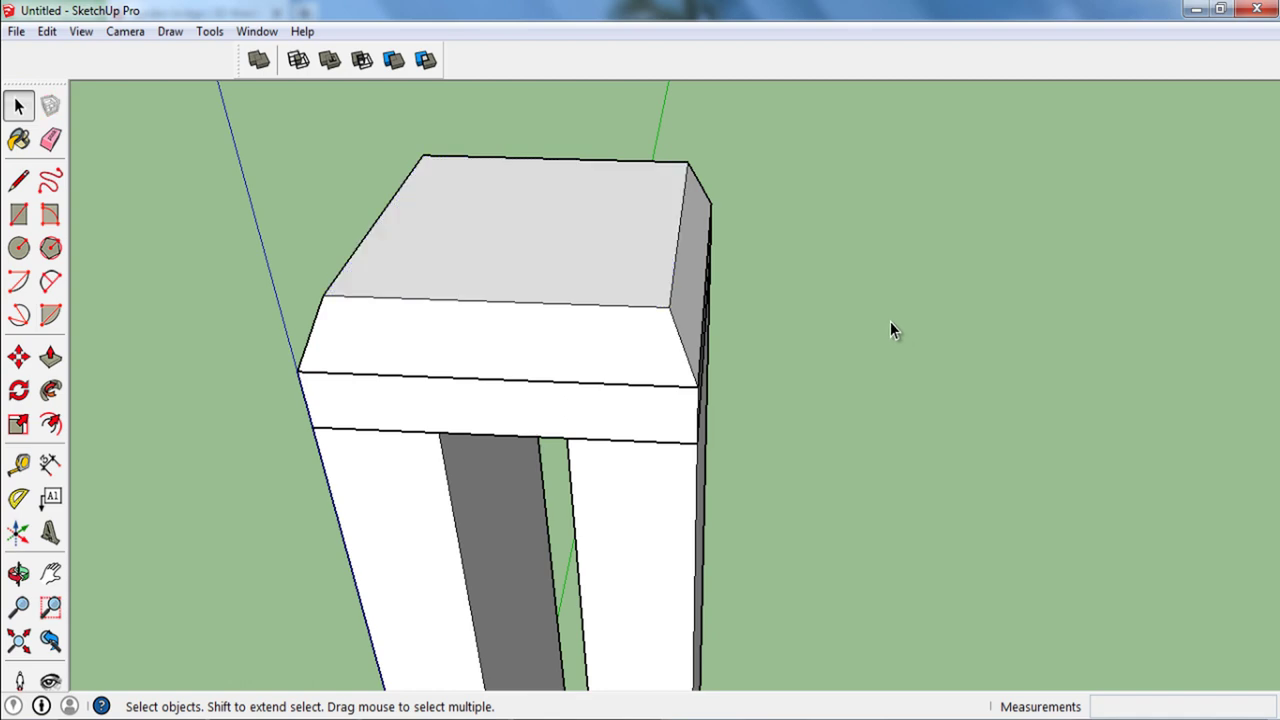
mouse_move(890, 321)
middle_mouse_down()
mouse_move(622, 235)
mouse_move(663, 291)
mouse_move(730, 216)
mouse_move(751, 346)
mouse_move(634, 266)
mouse_move(808, 251)
middle_mouse_up()
mouse_move(731, 189)
middle_mouse_down()
mouse_move(737, 151)
mouse_move(614, 120)
mouse_move(612, 228)
middle_mouse_up()
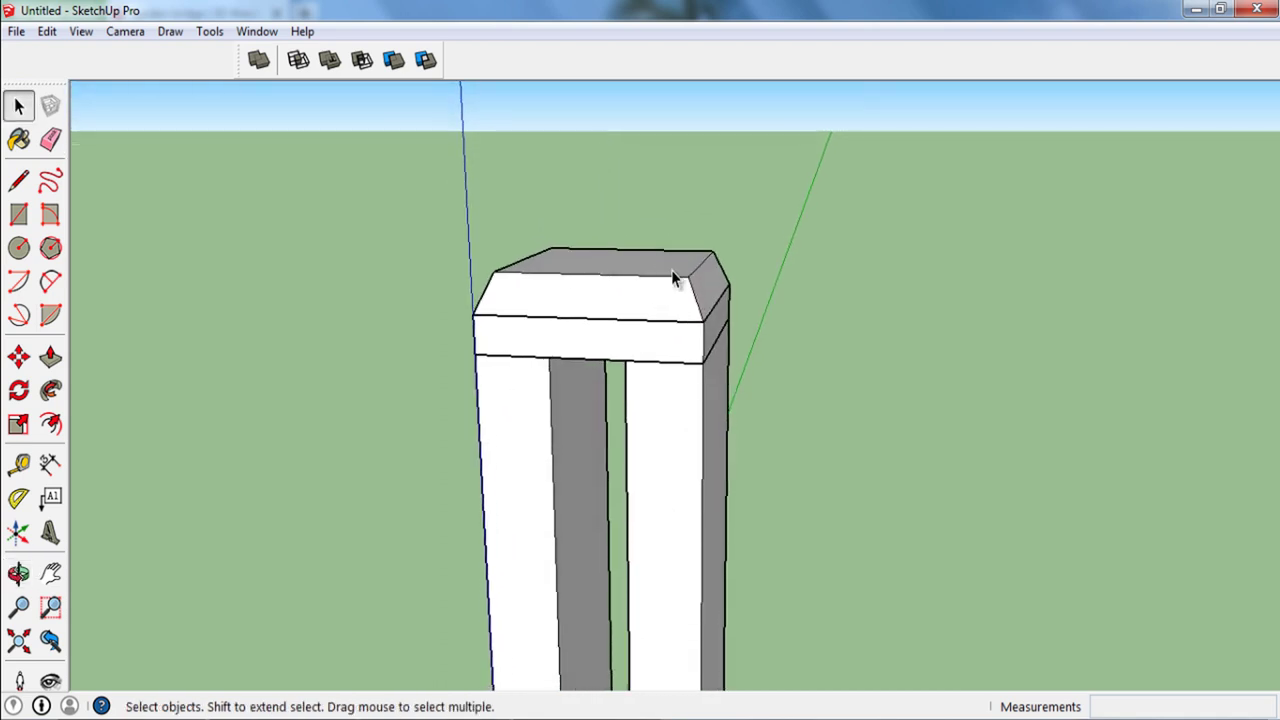
mouse_move(649, 322)
middle_mouse_down()
mouse_move(594, 323)
mouse_move(634, 283)
mouse_move(520, 320)
mouse_move(571, 337)
middle_mouse_up()
scroll(652, 316, "up", 2)
Step: Rescale the cap's top face to 0.83 about its centre for a sharper bevel
left_click(590, 337)
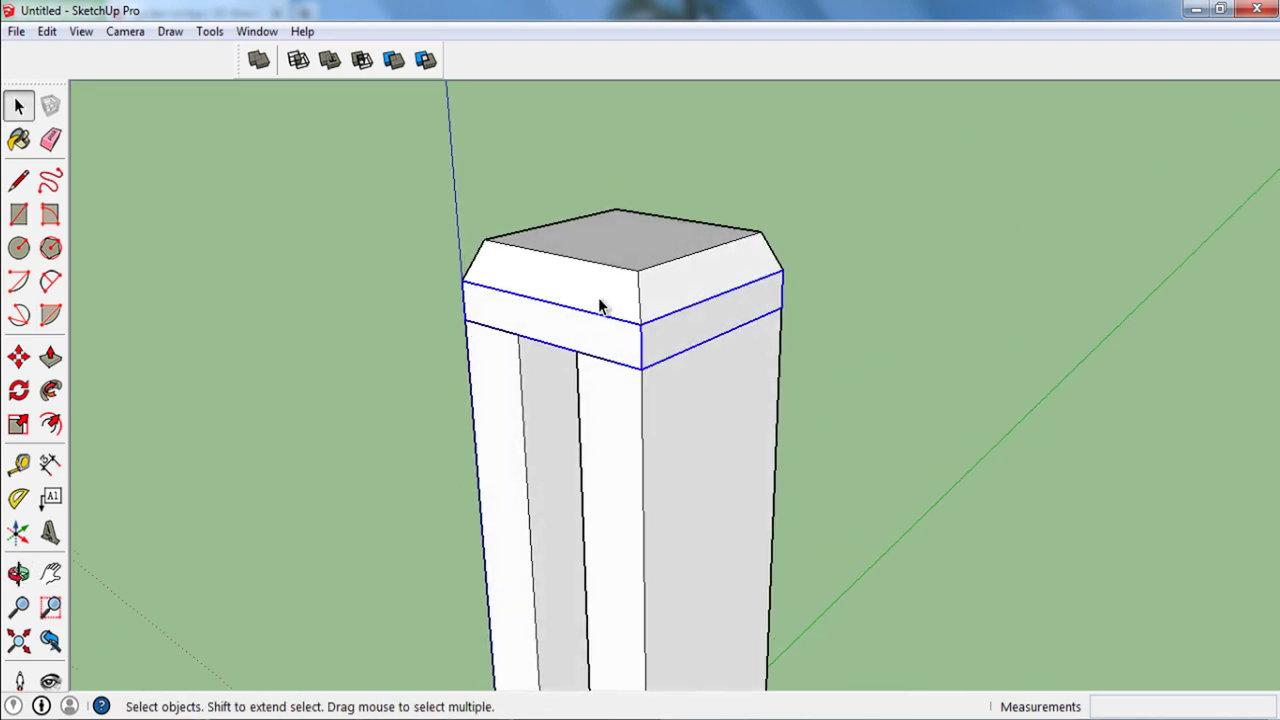
mouse_move(600, 293)
middle_mouse_down()
mouse_move(629, 329)
mouse_move(755, 345)
mouse_move(677, 292)
mouse_move(654, 300)
middle_mouse_up()
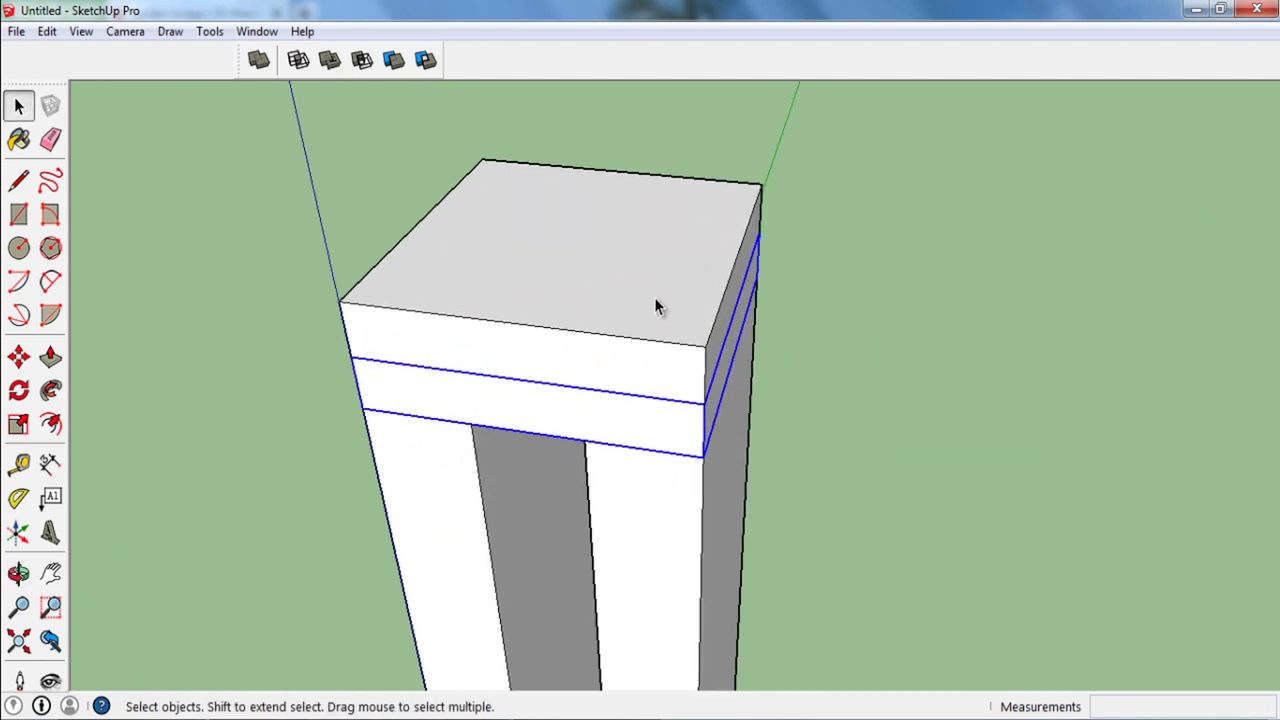
left_click(654, 300)
left_click(16, 432)
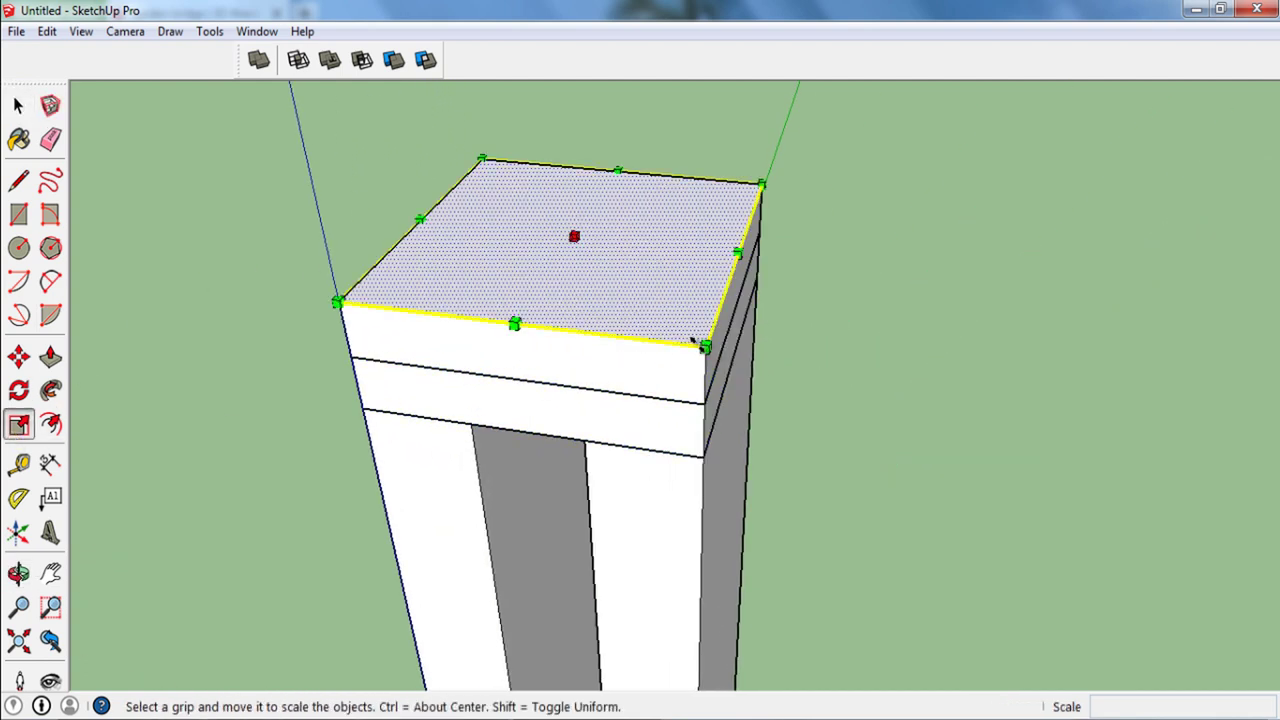
left_click_drag(705, 347, 679, 325)
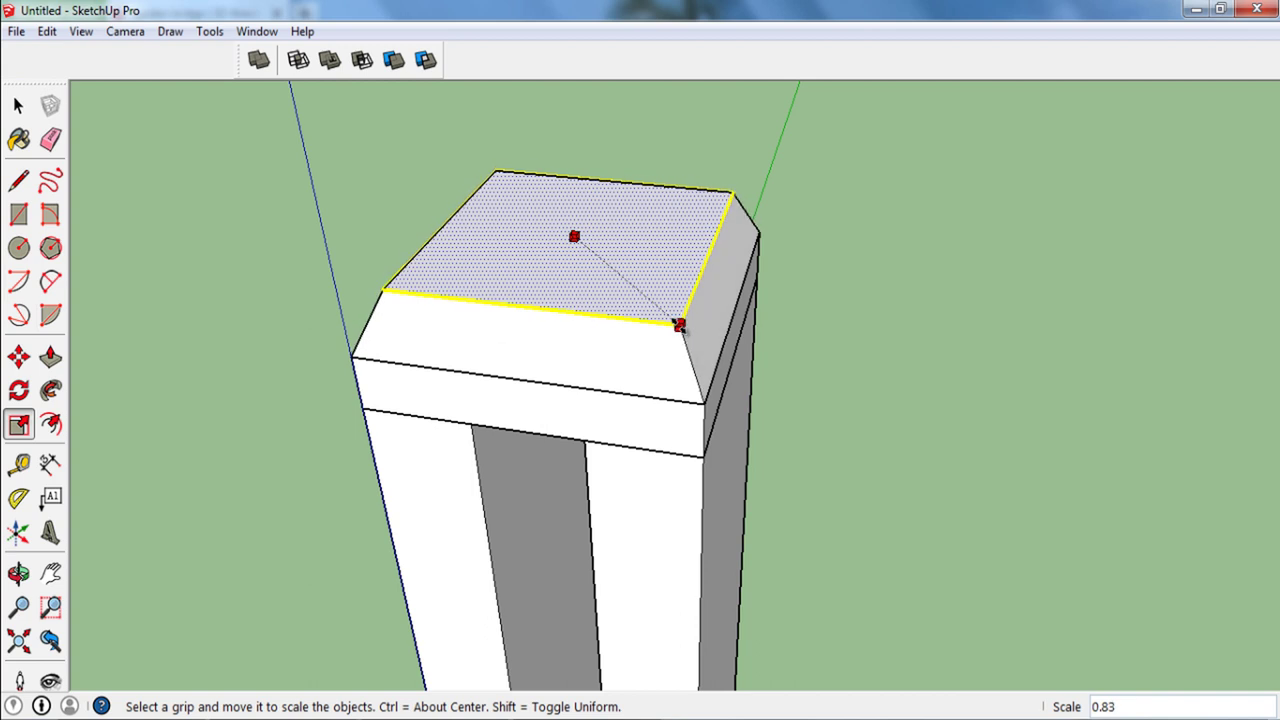
key("space")
scroll(714, 271, "down", 3)
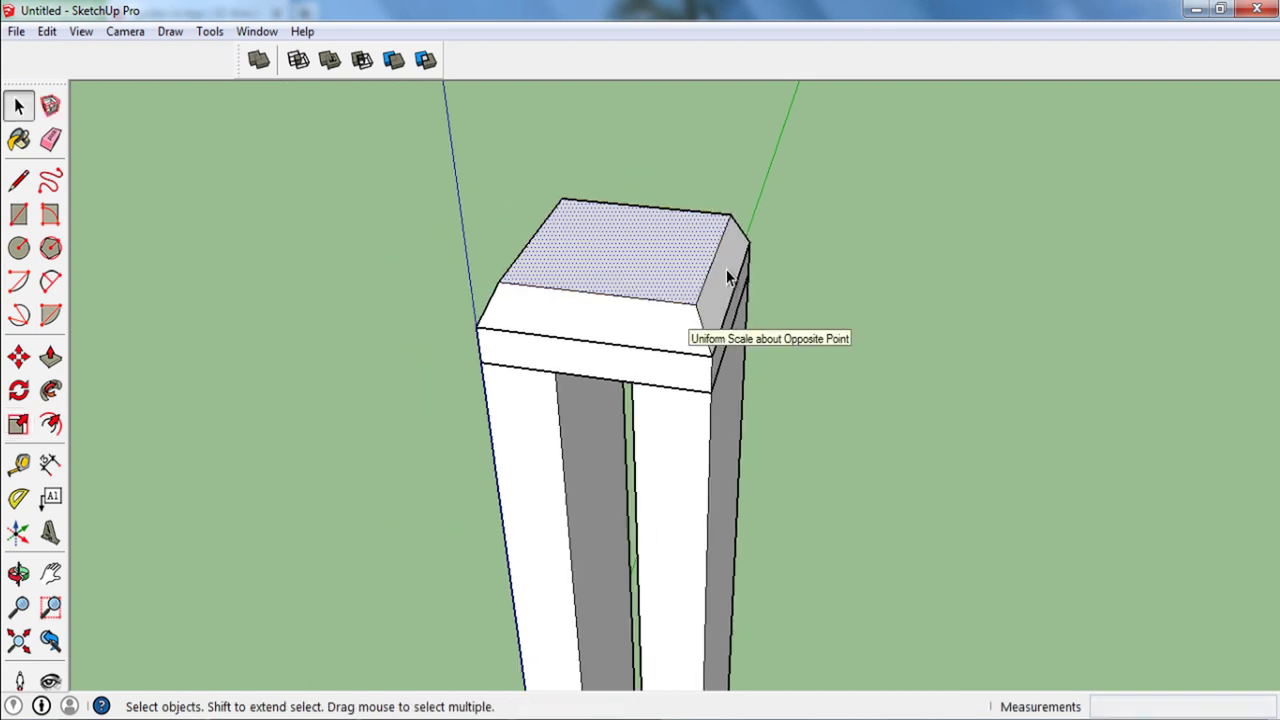
middle_click_drag(728, 271, 648, 234)
scroll(655, 283, "up", 2)
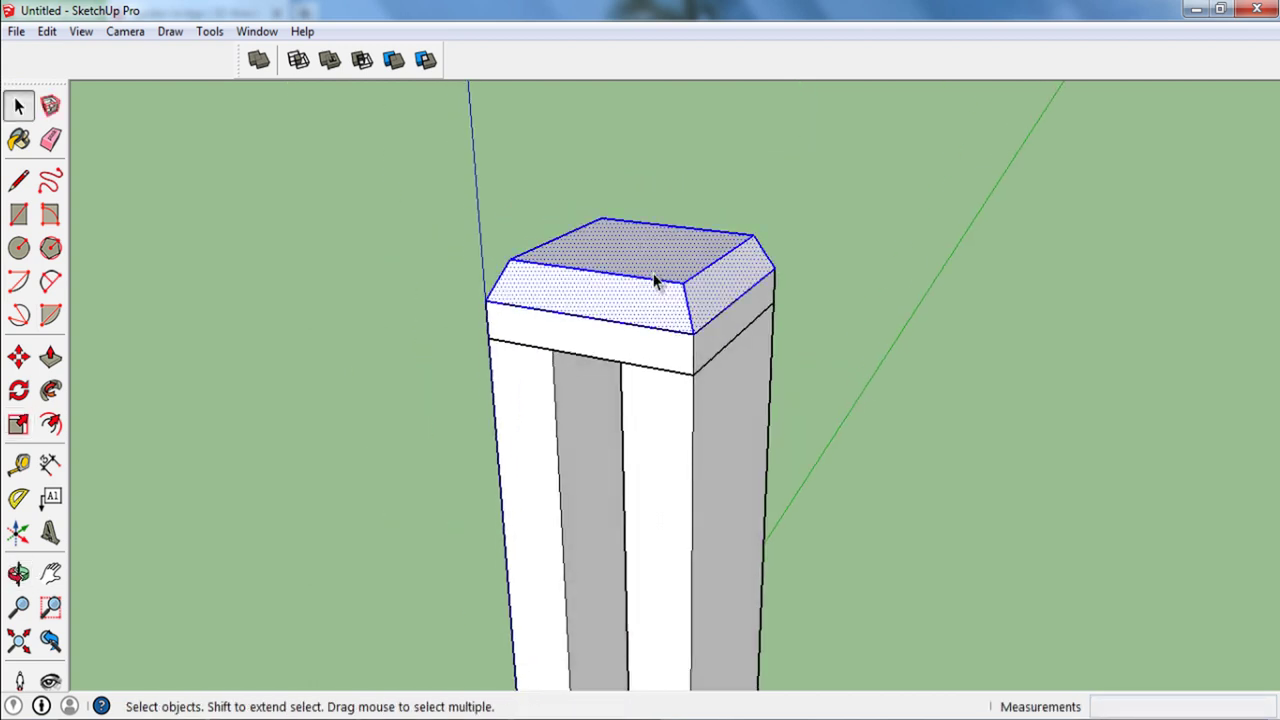
scroll(908, 239, "down", 2)
mouse_move(908, 239)
middle_mouse_down()
mouse_move(944, 340)
mouse_move(686, 314)
mouse_move(749, 429)
mouse_move(663, 400)
mouse_move(623, 337)
middle_mouse_up()
scroll(686, 314, "down", 2)
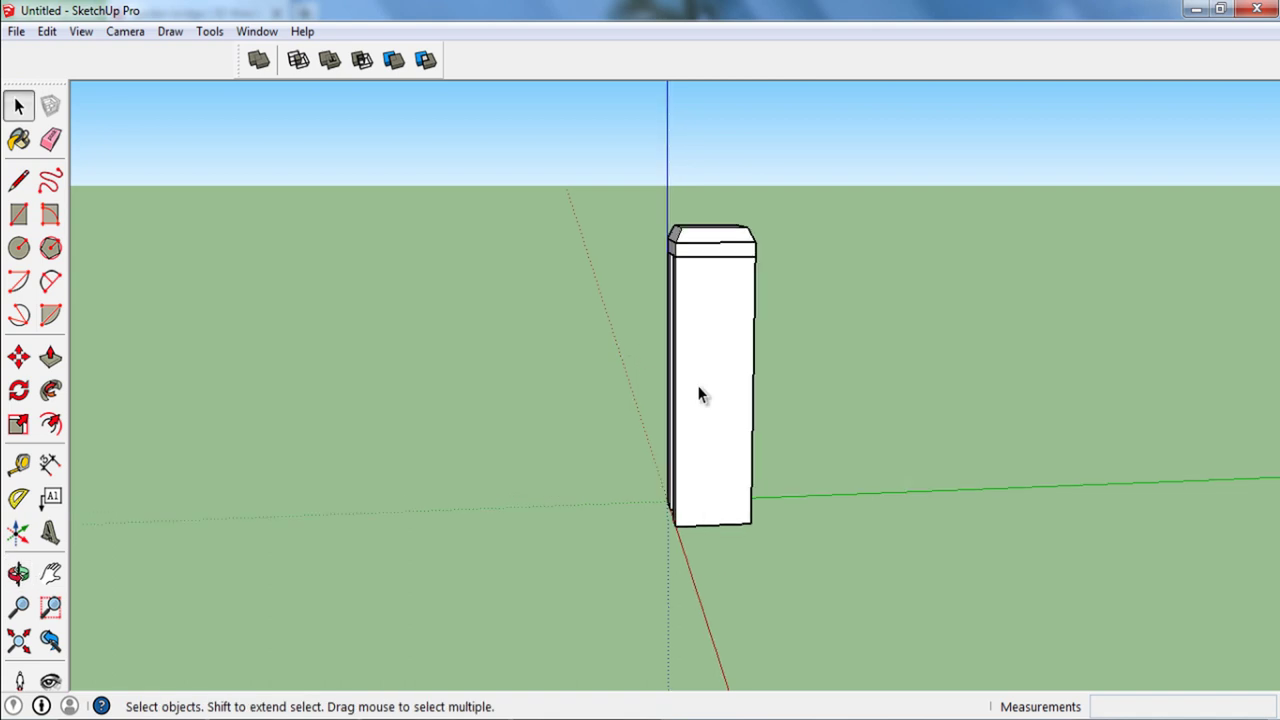
Step: Push the post's bottom faces down an extra 200mm
mouse_move(700, 394)
middle_mouse_down()
mouse_move(771, 389)
mouse_move(743, 434)
mouse_move(746, 557)
mouse_move(771, 357)
middle_mouse_up()
scroll(740, 529, "up", 2)
scroll(705, 482, "up", 2)
scroll(706, 468, "up", 1)
left_click(706, 468)
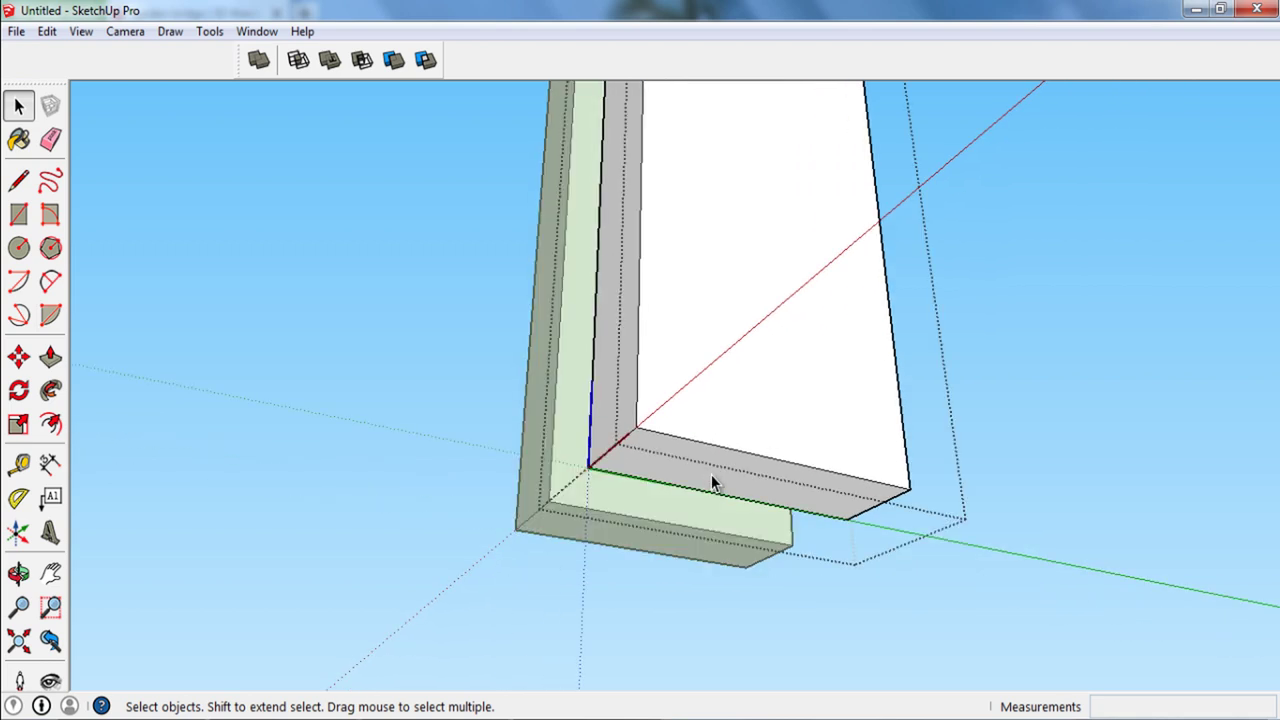
left_click(711, 476)
key("p")
left_click_drag(710, 470, 708, 522)
type("200")
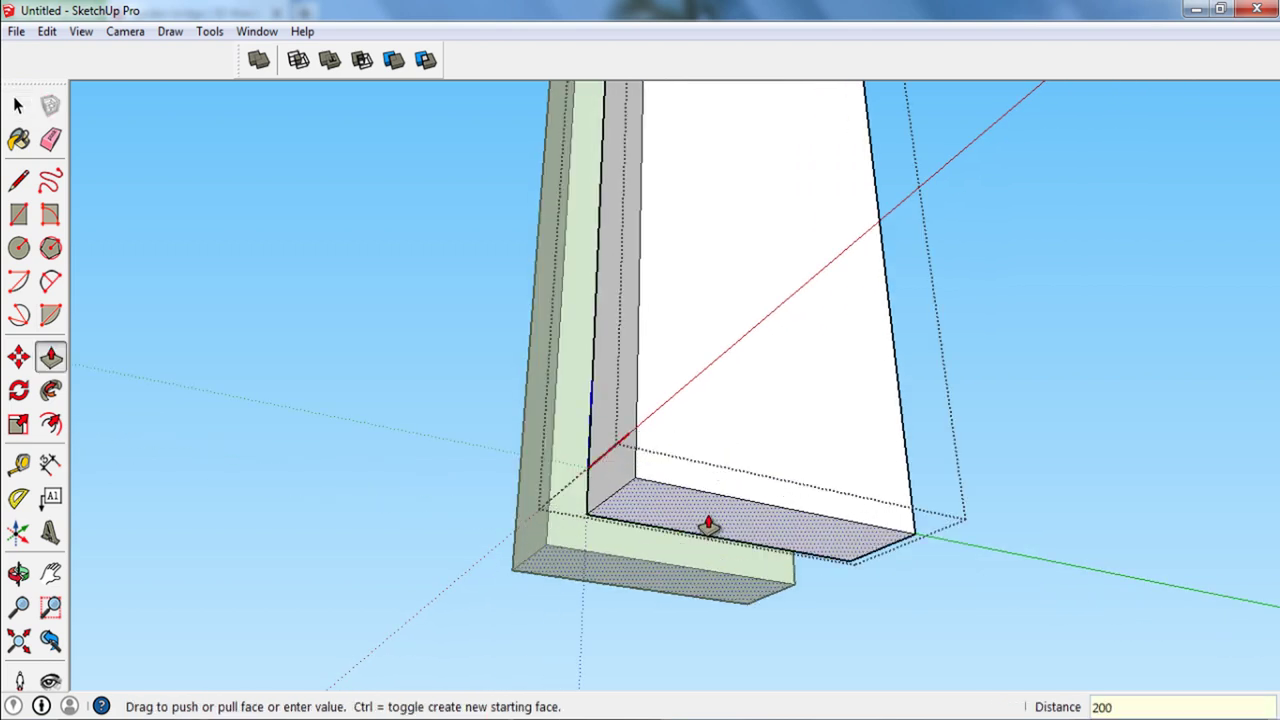
key("Return")
key("space")
scroll(729, 323, "down", 3)
scroll(734, 291, "down", 2)
Step: Box-select the entire post and start moving it
mouse_move(734, 291)
middle_mouse_down()
mouse_move(775, 295)
mouse_move(782, 455)
middle_mouse_up()
mouse_move(758, 588)
middle_mouse_down()
mouse_move(814, 466)
mouse_move(794, 553)
middle_mouse_up()
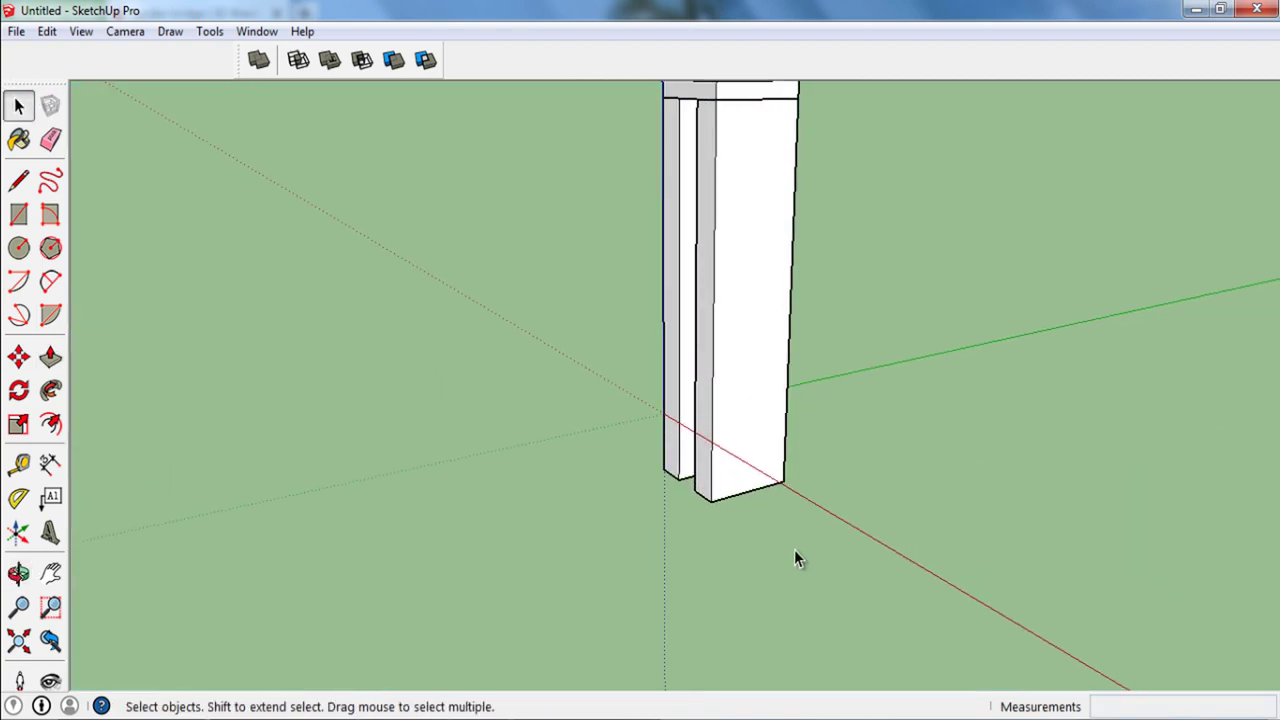
scroll(794, 553, "down", 3)
left_click_drag(877, 597, 616, 114)
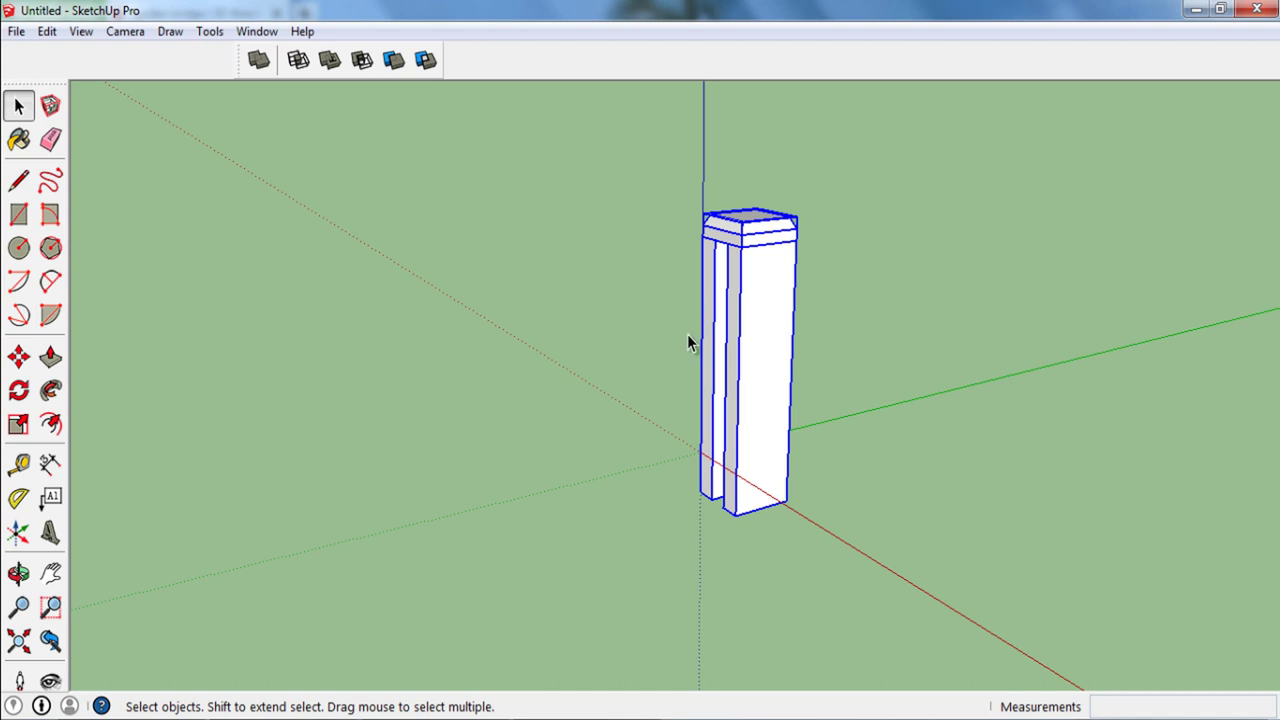
key("m")
left_click(766, 434)
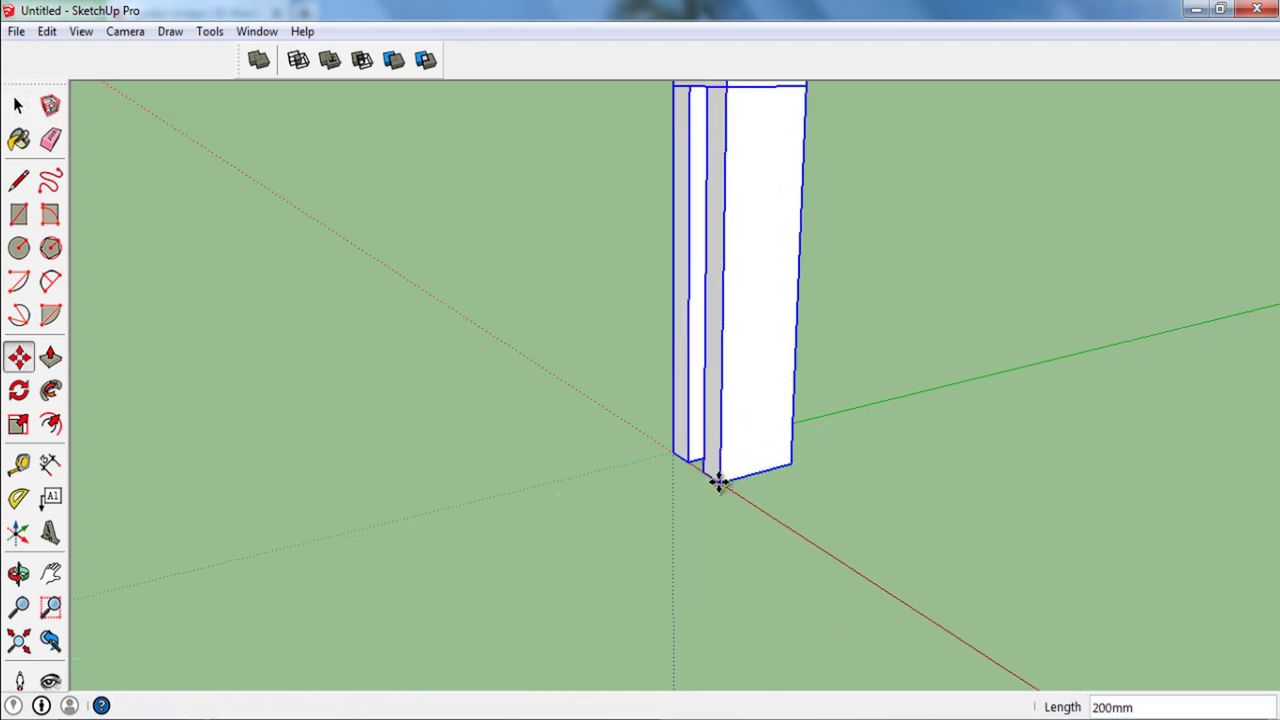
Step: Cancel the move and make the selected post a component
key("space")
key("g")
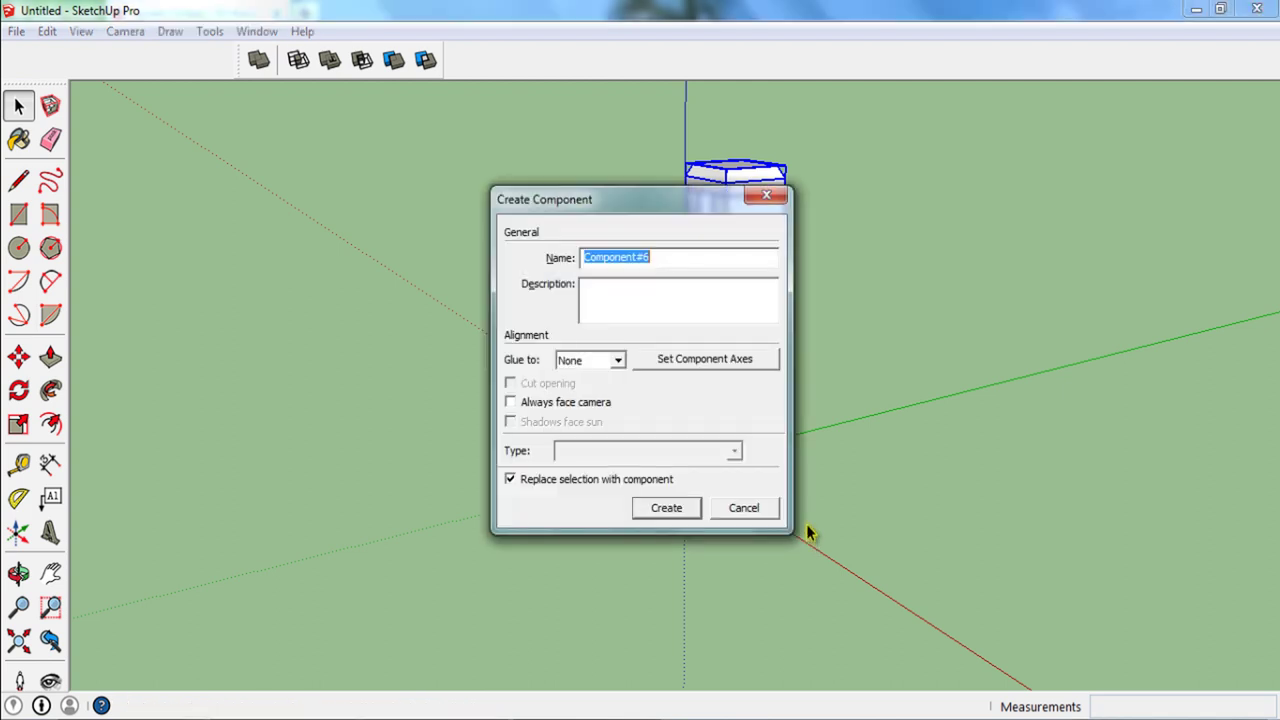
key("Return")
mouse_move(723, 457)
middle_mouse_down()
mouse_move(749, 455)
mouse_move(734, 486)
middle_mouse_up()
scroll(791, 467, "up", 3)
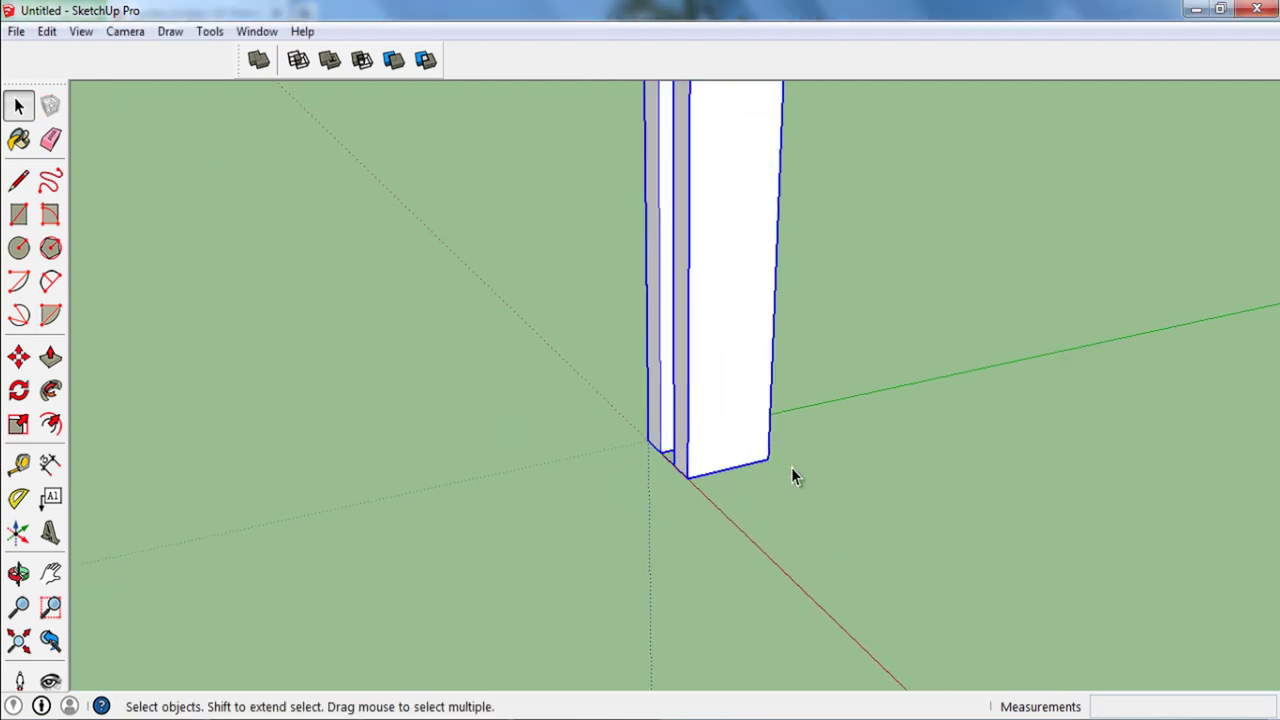
scroll(671, 482, "up", 3)
scroll(640, 465, "down", 3)
Step: Copy the post along the green axis, then delete the misplaced copy
key("m")
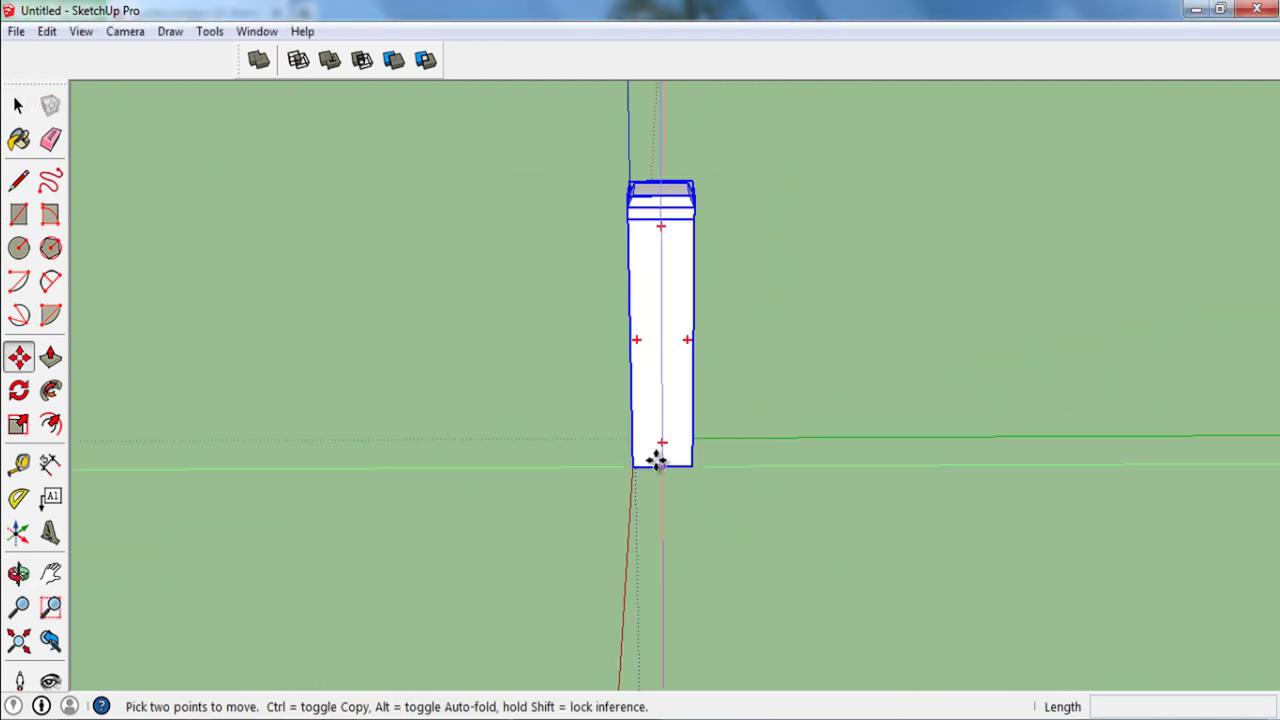
left_click(632, 463)
key("ctrl")
type("1200")
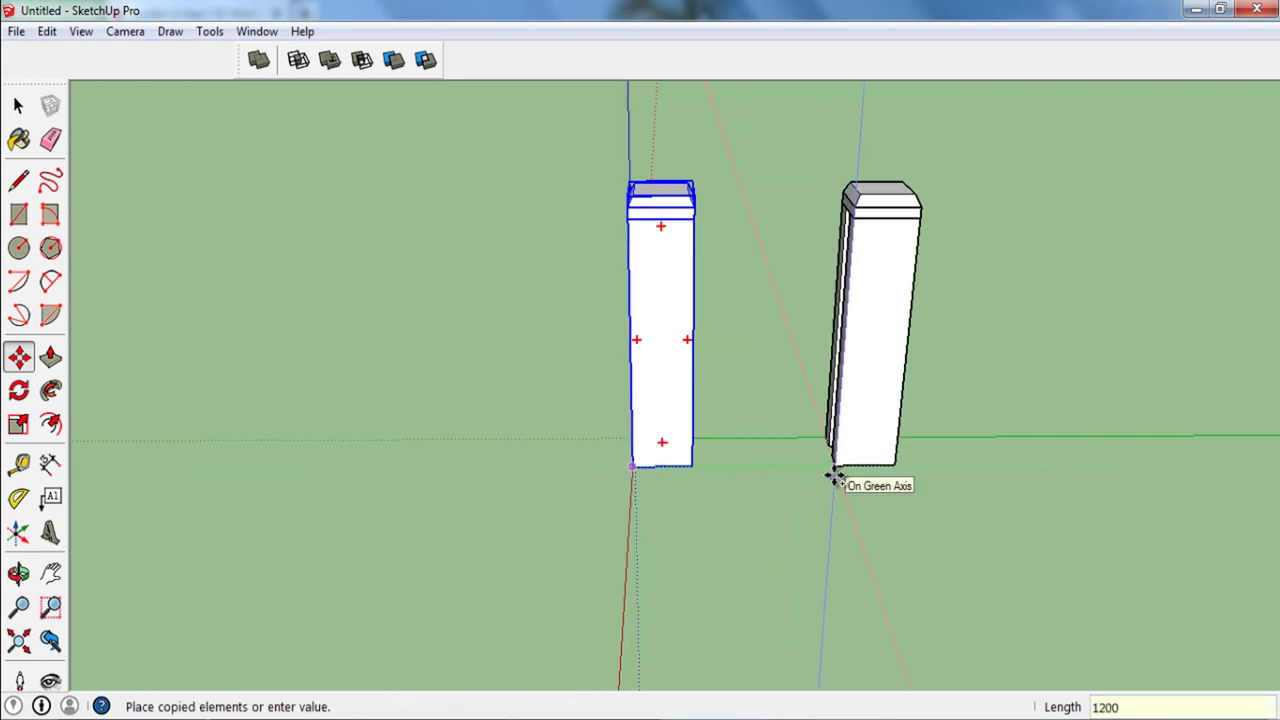
key("Return")
mouse_move(786, 451)
middle_mouse_down()
mouse_move(837, 463)
mouse_move(677, 429)
mouse_move(912, 453)
mouse_move(885, 454)
middle_mouse_up()
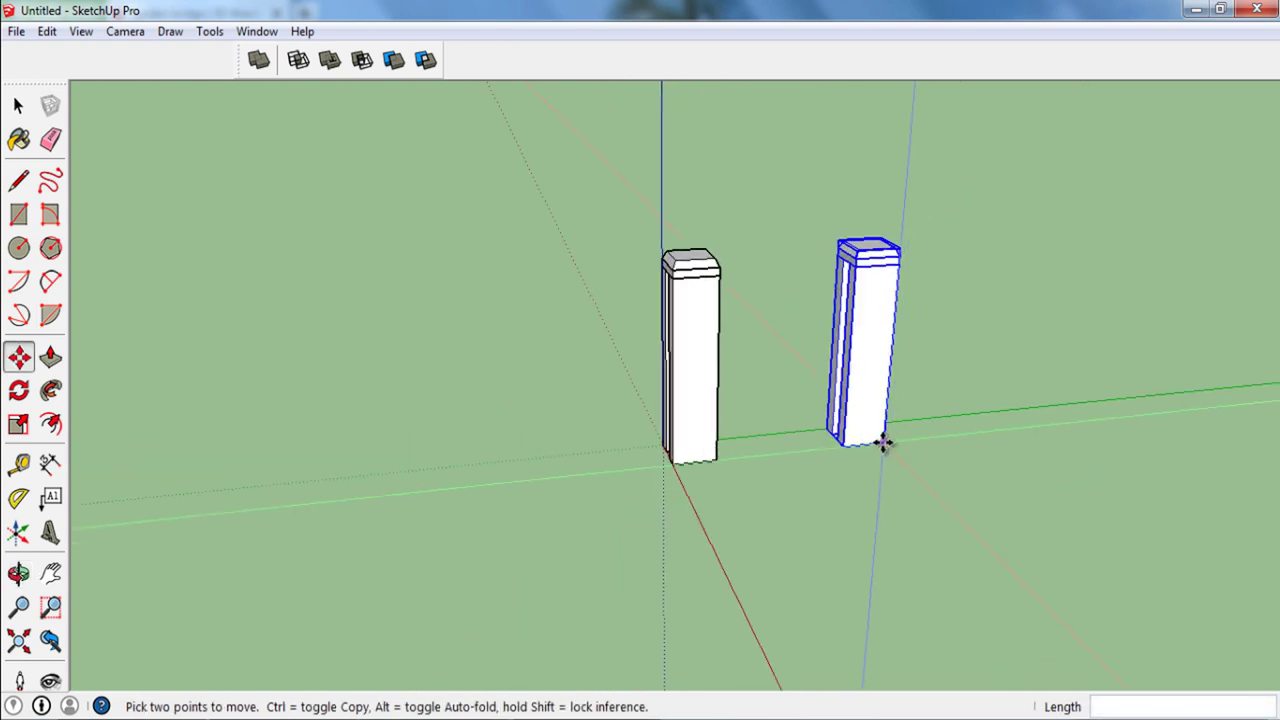
key("Delete")
Step: Copy the post along the green axis at 2000 spacing until four posts stand in a row
left_click(670, 464)
key("ctrl")
type("2000")
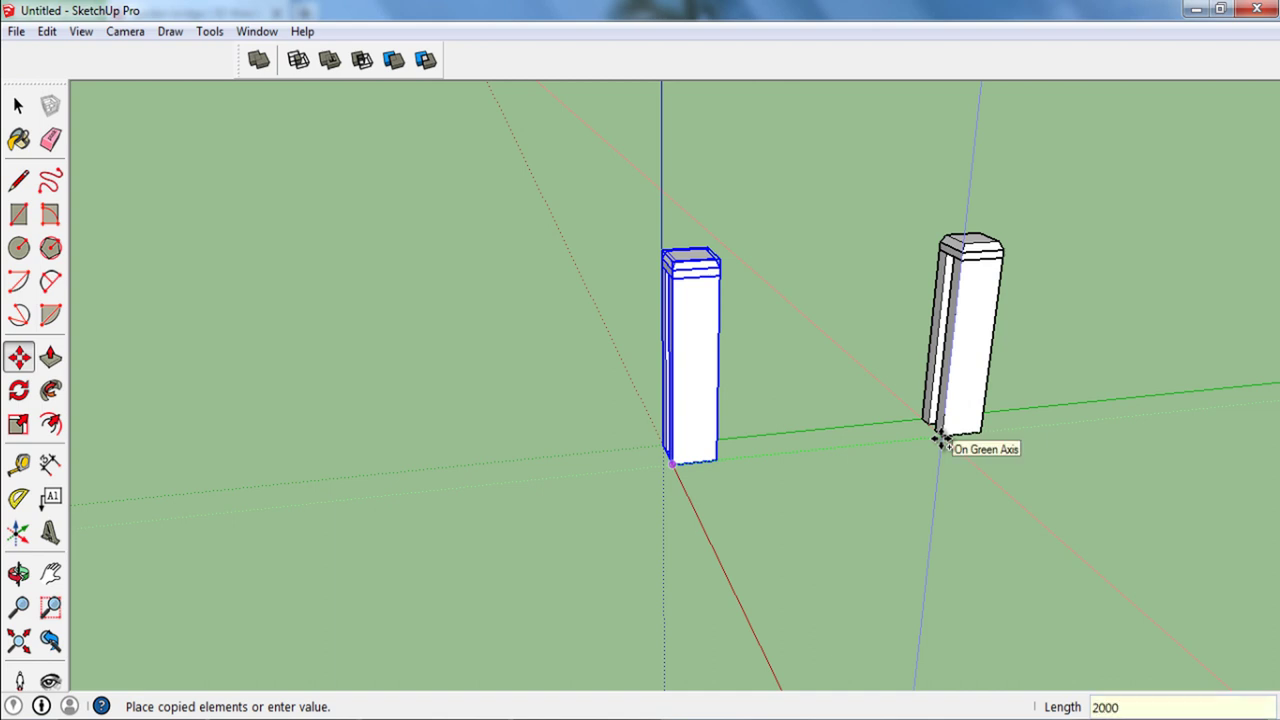
left_click(940, 440)
key("ctrl")
left_click(948, 435)
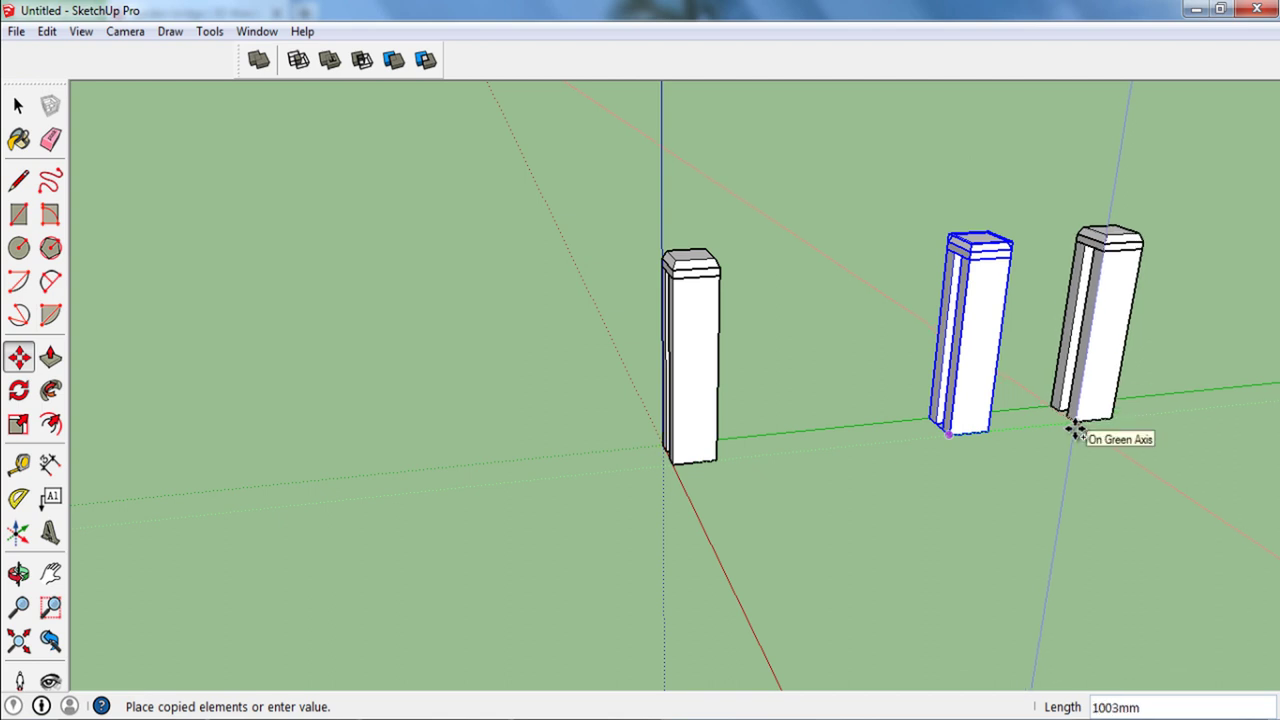
key("Return")
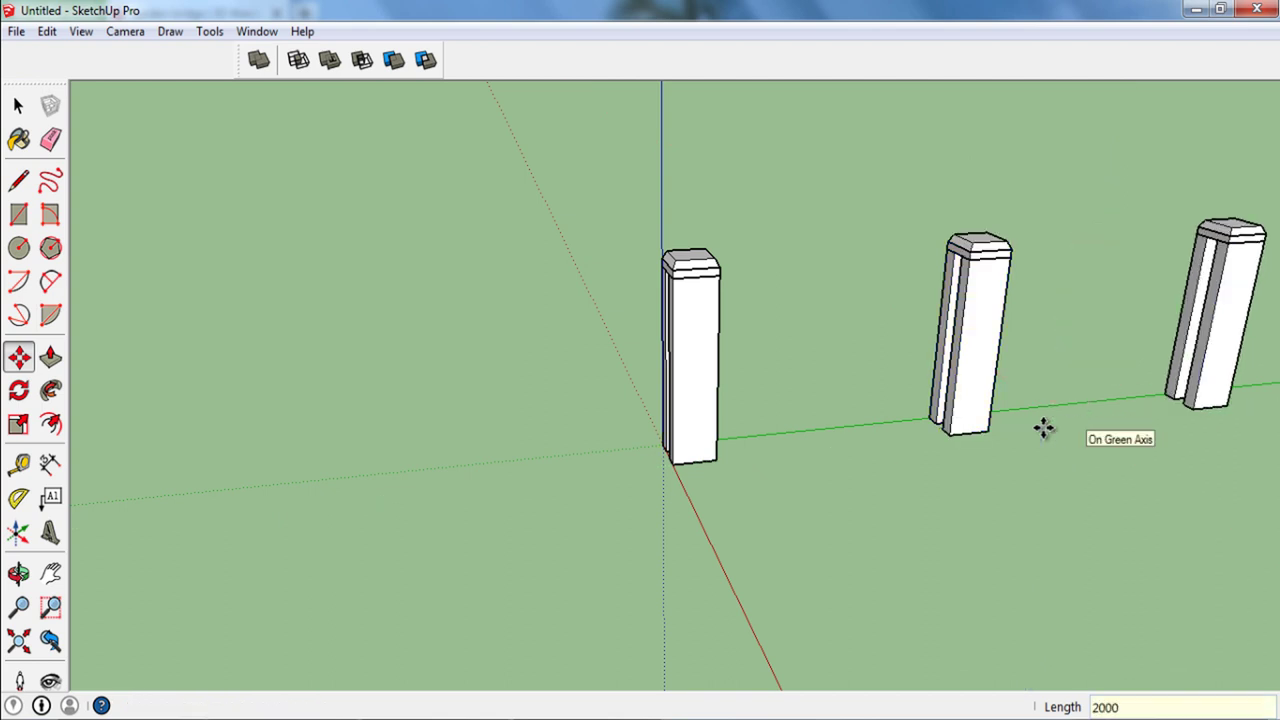
scroll(729, 414, "down", 2)
scroll(791, 437, "down", 2)
type("x2")
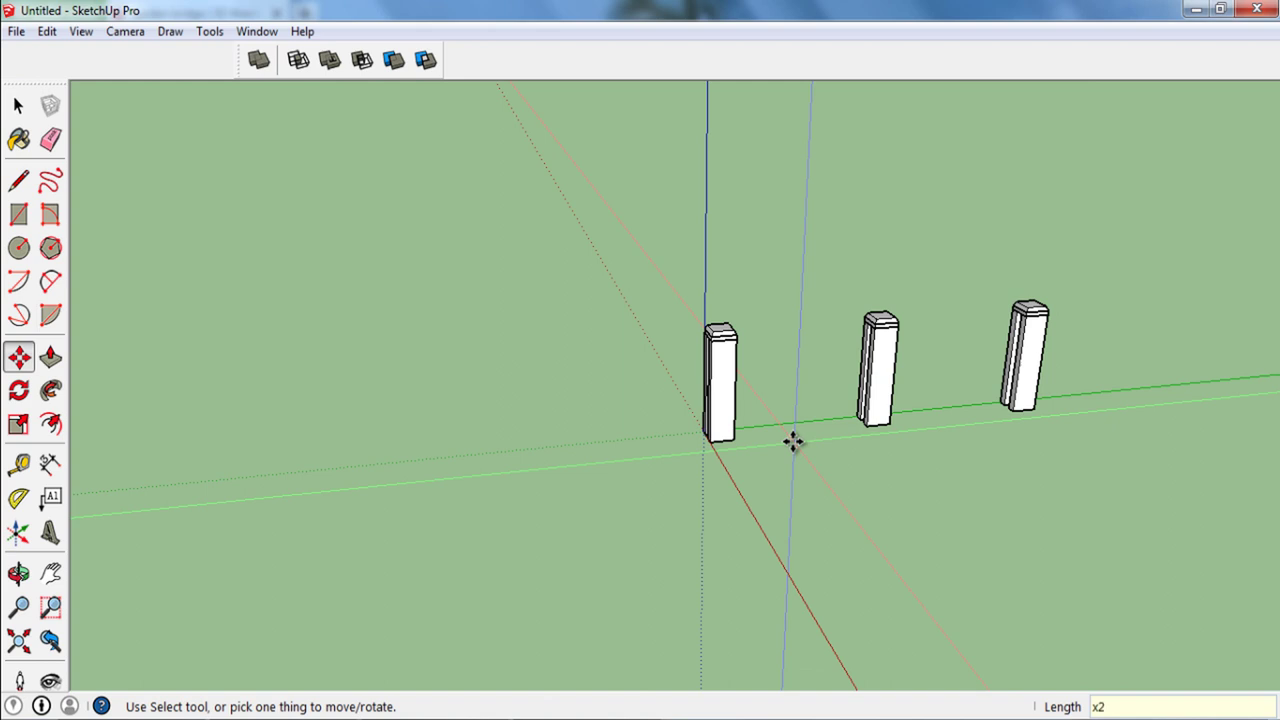
key("Return")
key("space")
mouse_move(933, 455)
middle_mouse_down()
mouse_move(886, 509)
mouse_move(848, 483)
mouse_move(760, 463)
mouse_move(766, 477)
mouse_move(653, 343)
mouse_move(671, 449)
middle_mouse_up()
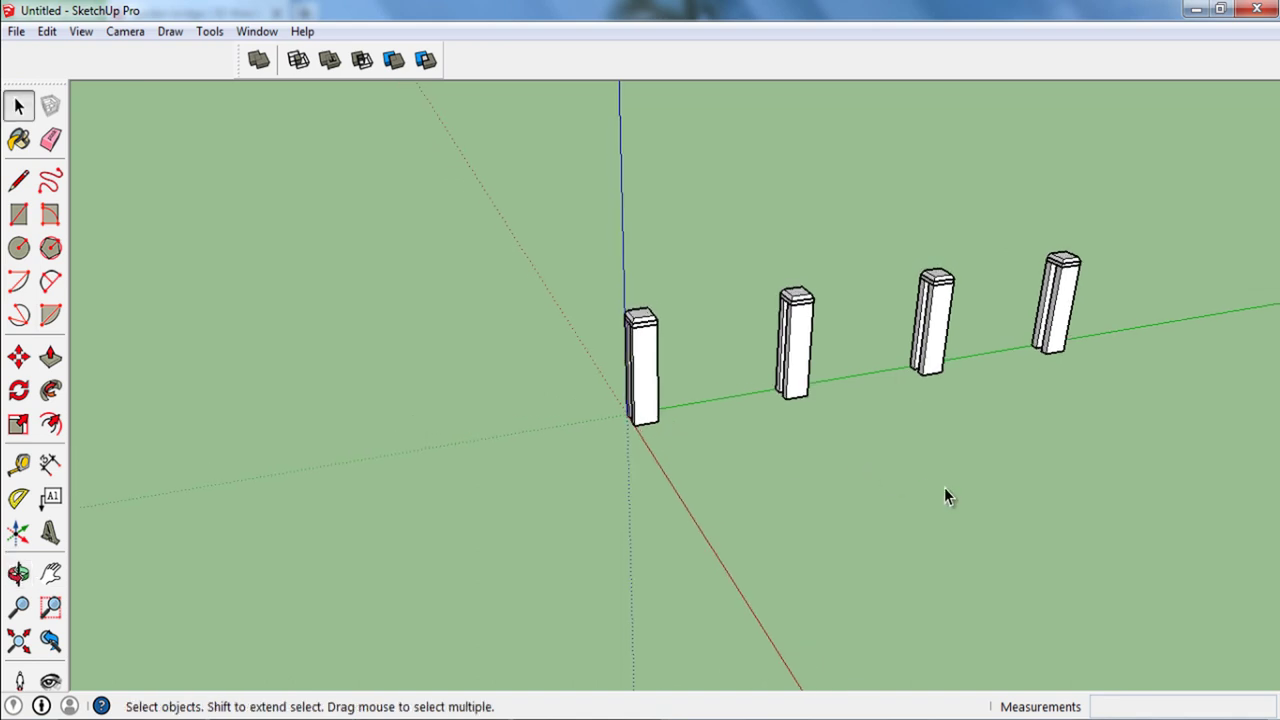
Step: Orbit to face the row of posts and select all four posts
scroll(535, 443, "down", 2)
scroll(934, 426, "up", 2)
middle_click_drag(934, 426, 800, 420)
scroll(657, 351, "up", 2)
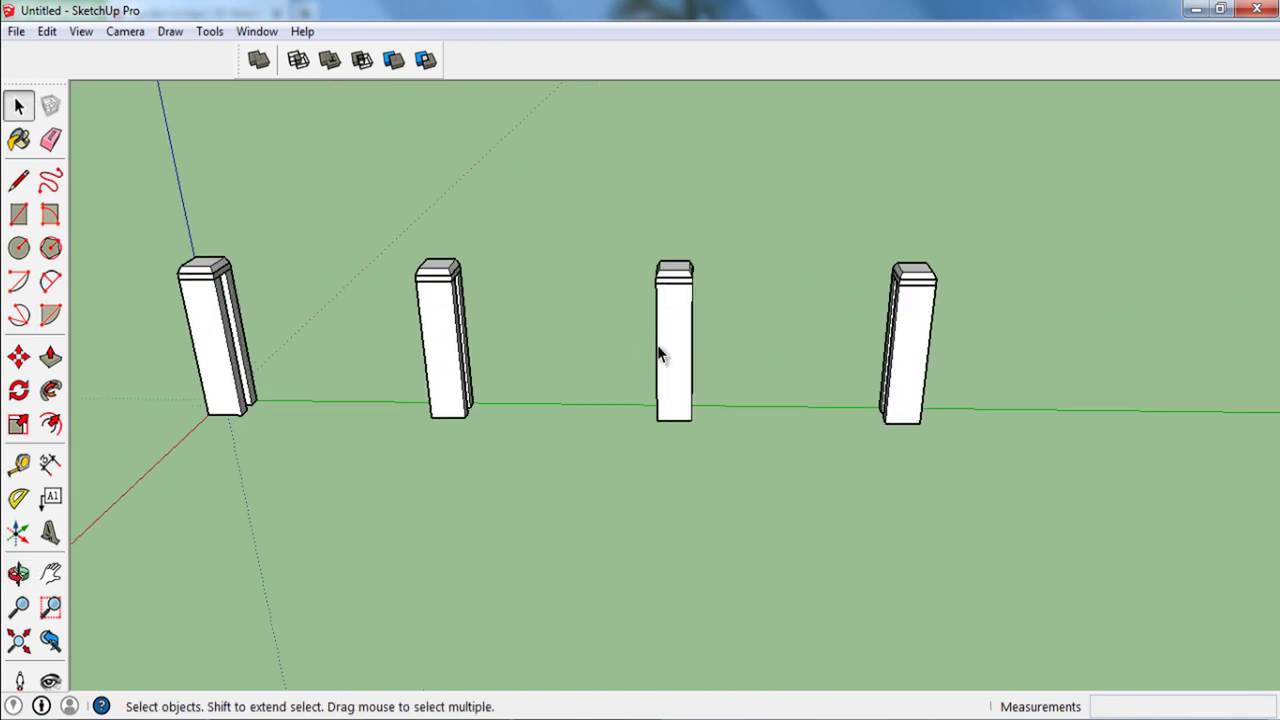
middle_click_drag(657, 351, 908, 380)
left_click_drag(176, 196, 238, 226)
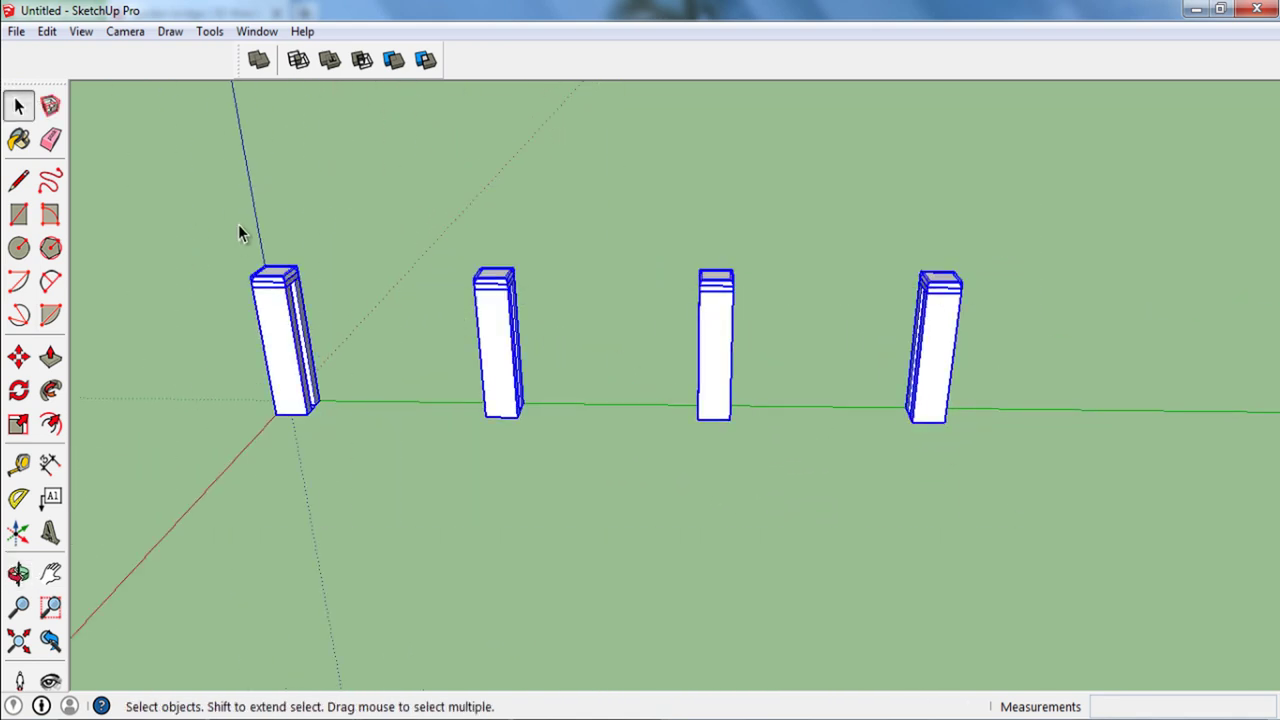
Step: Copy the four posts 2000 along the red axis into a second parallel row
key("m")
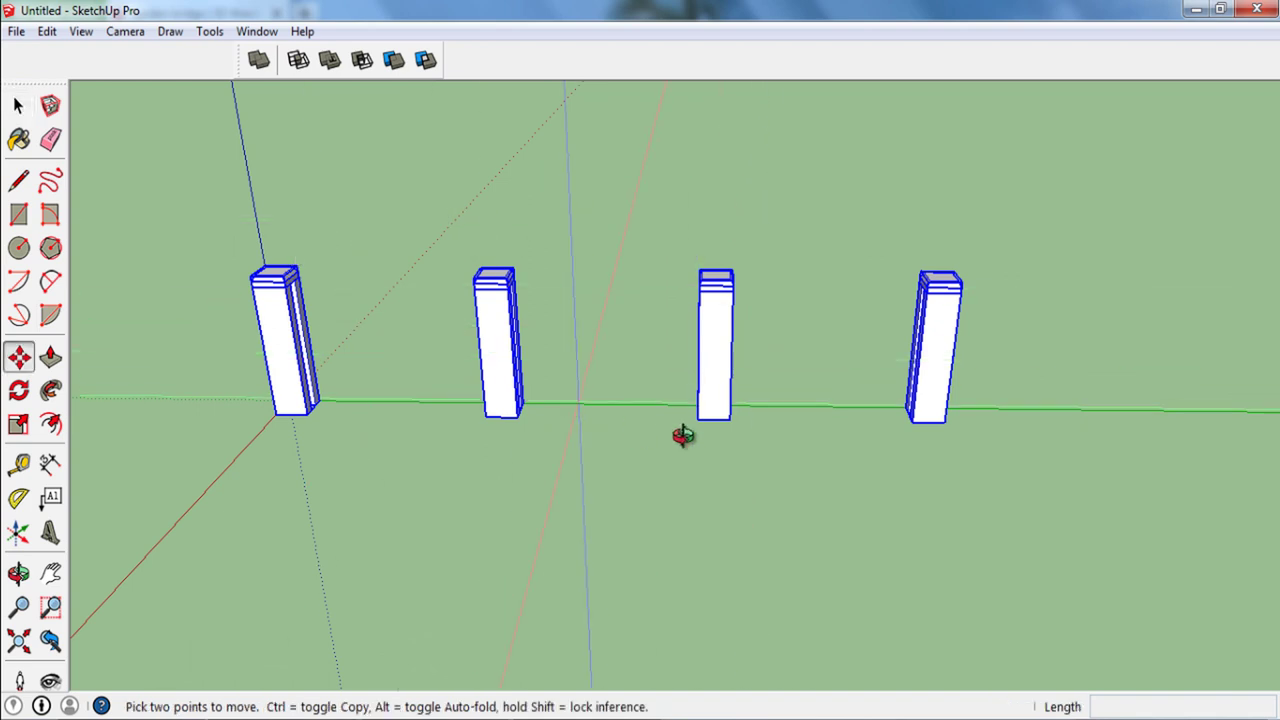
mouse_move(683, 434)
middle_mouse_down()
mouse_move(891, 293)
mouse_move(789, 300)
mouse_move(729, 514)
middle_mouse_up()
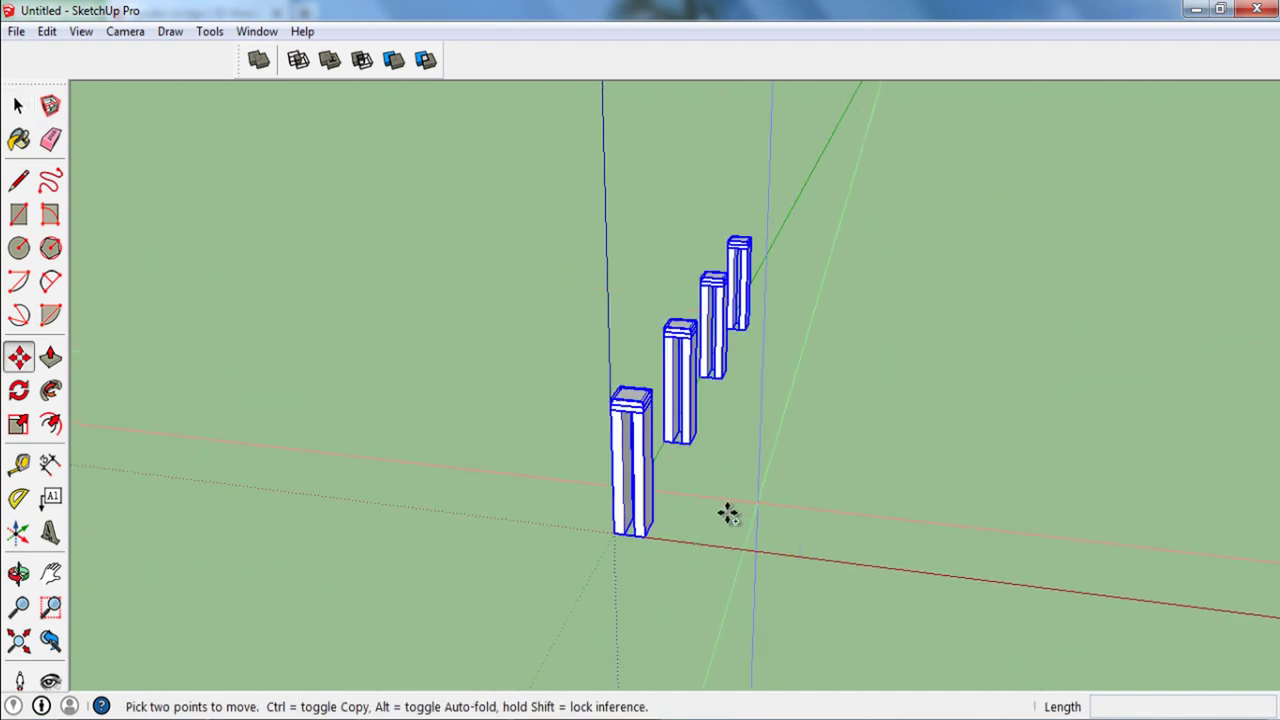
left_click(628, 538)
key("ctrl")
type("2000")
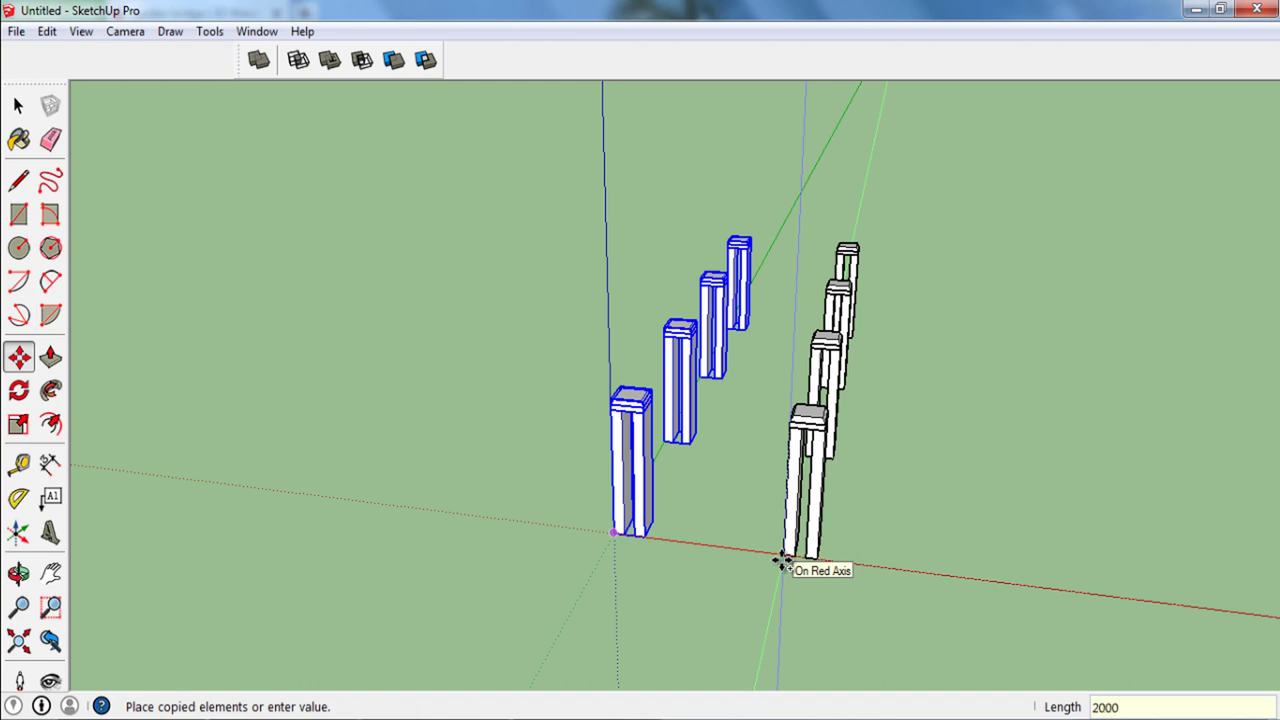
left_click(783, 563)
key("space")
mouse_move(856, 559)
middle_mouse_down()
mouse_move(871, 612)
mouse_move(878, 553)
mouse_move(748, 563)
mouse_move(801, 559)
mouse_move(632, 479)
mouse_move(671, 429)
mouse_move(777, 494)
mouse_move(830, 509)
mouse_move(763, 537)
mouse_move(749, 517)
mouse_move(743, 535)
middle_mouse_up()
left_click(838, 557)
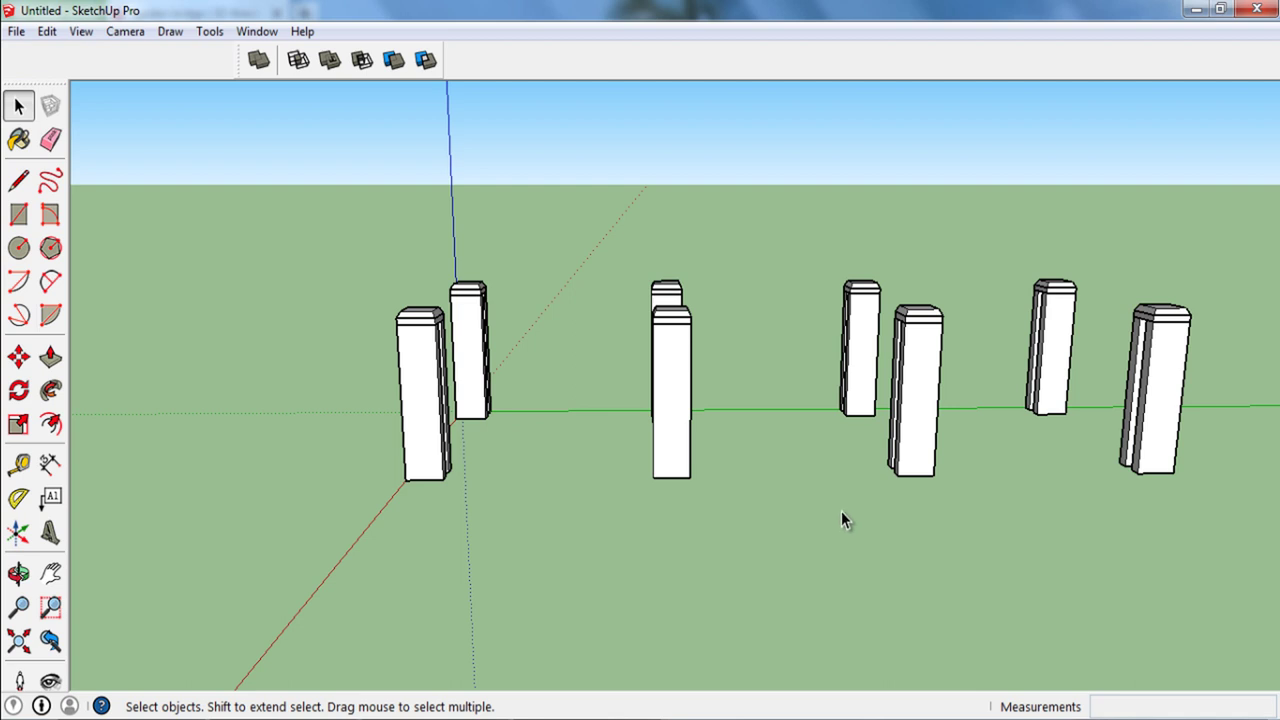
Step: Raise the second row's four posts up the blue axis, above the first row
left_click_drag(617, 256, 620, 258)
mouse_move(673, 425)
middle_mouse_down()
mouse_move(703, 433)
mouse_move(791, 411)
mouse_move(770, 424)
middle_mouse_up()
key("m")
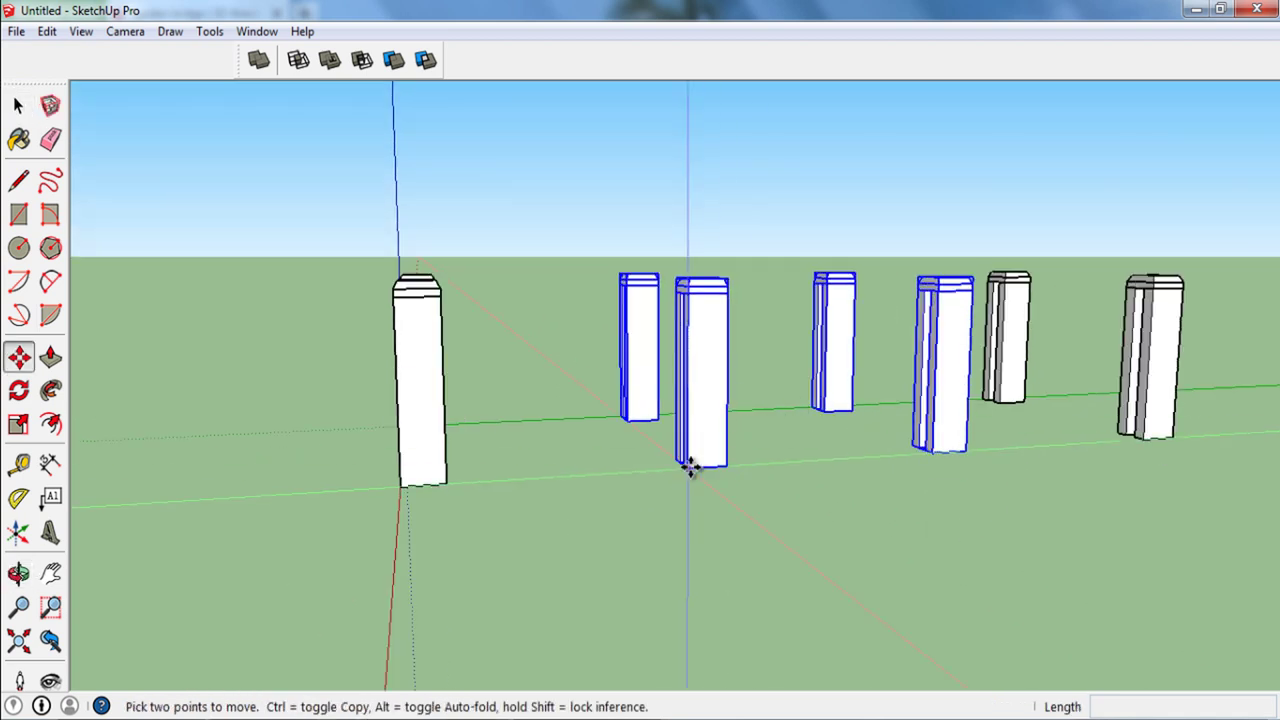
left_click(688, 464)
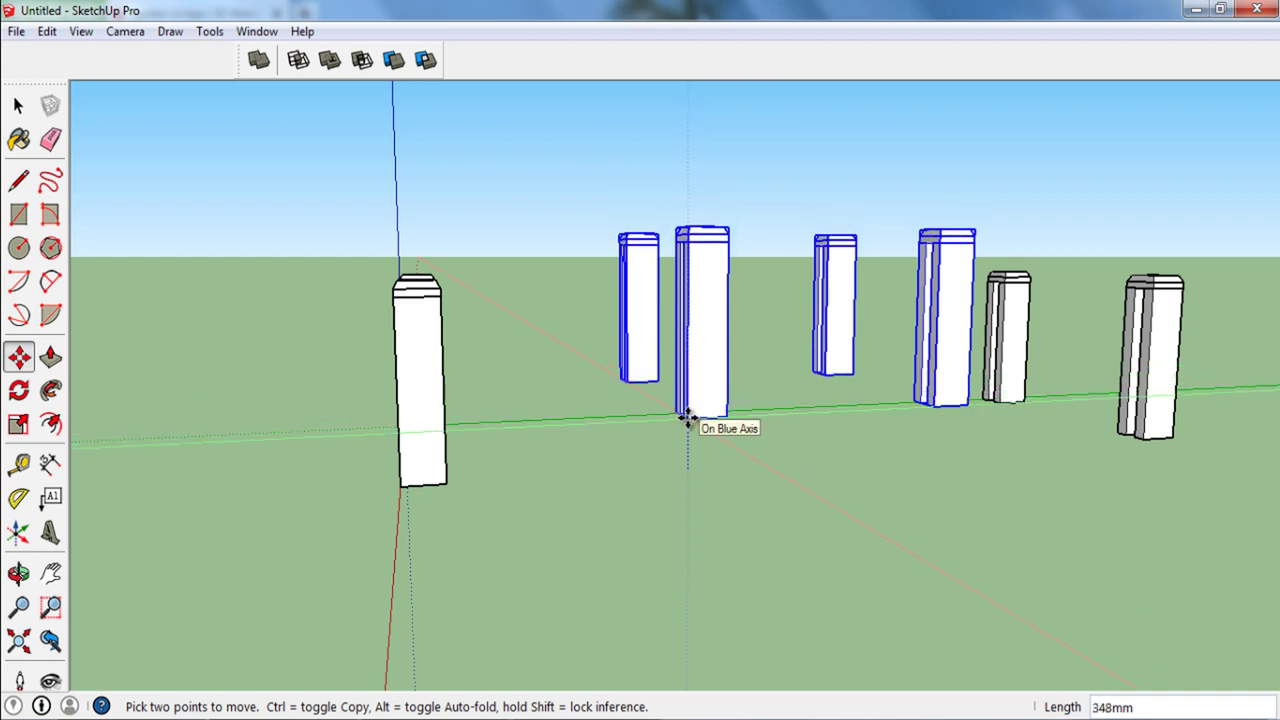
left_click(687, 420)
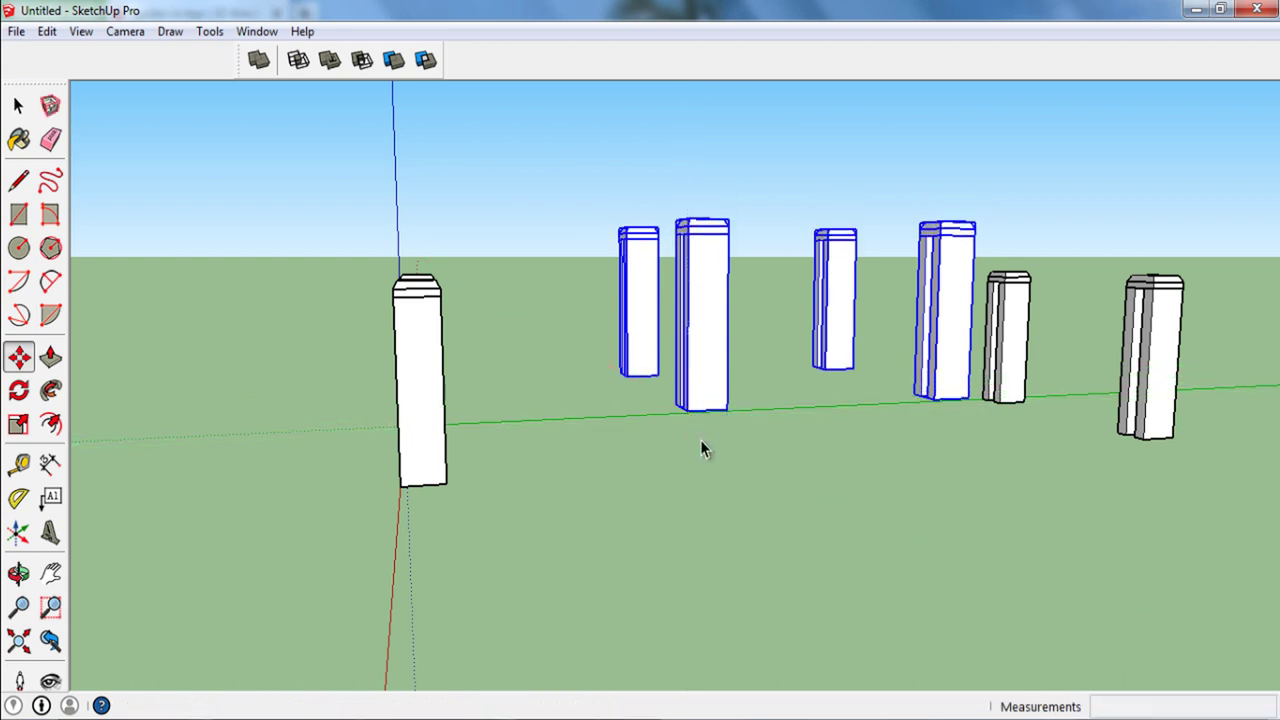
key("space")
middle_click_drag(795, 525, 862, 557)
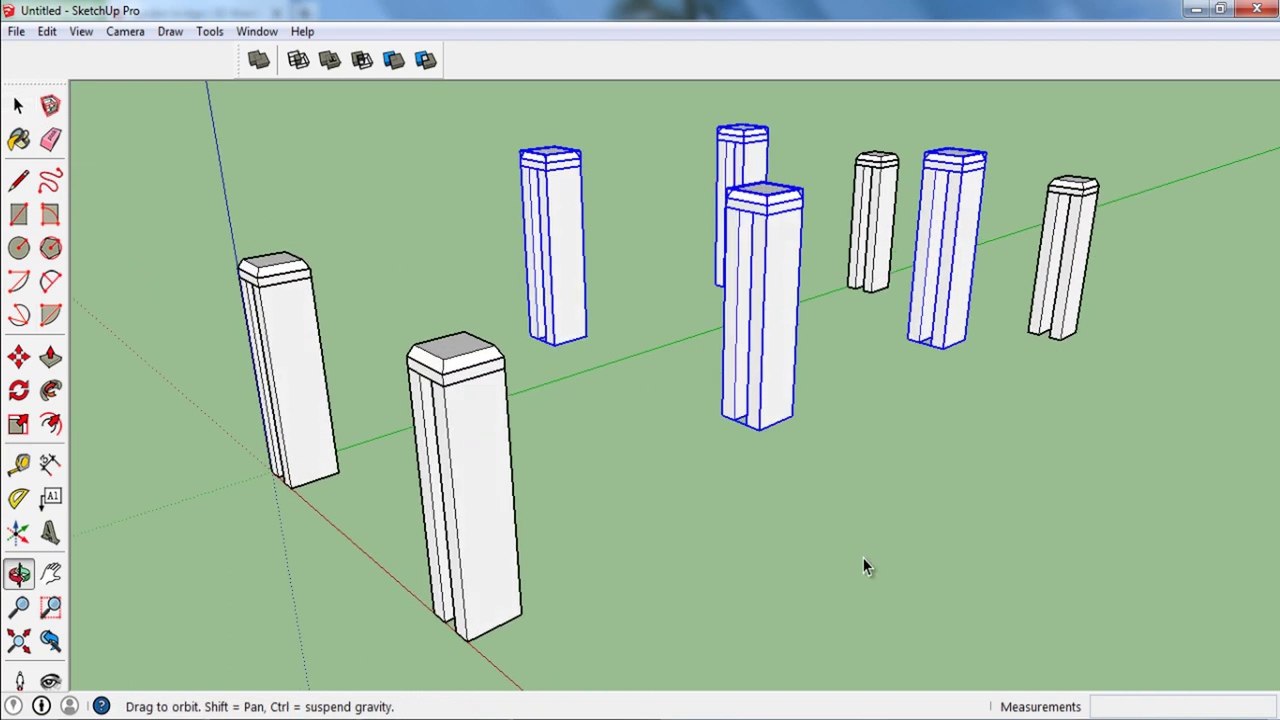
left_click(814, 509)
mouse_move(814, 512)
middle_mouse_down()
mouse_move(886, 514)
mouse_move(801, 546)
middle_mouse_up()
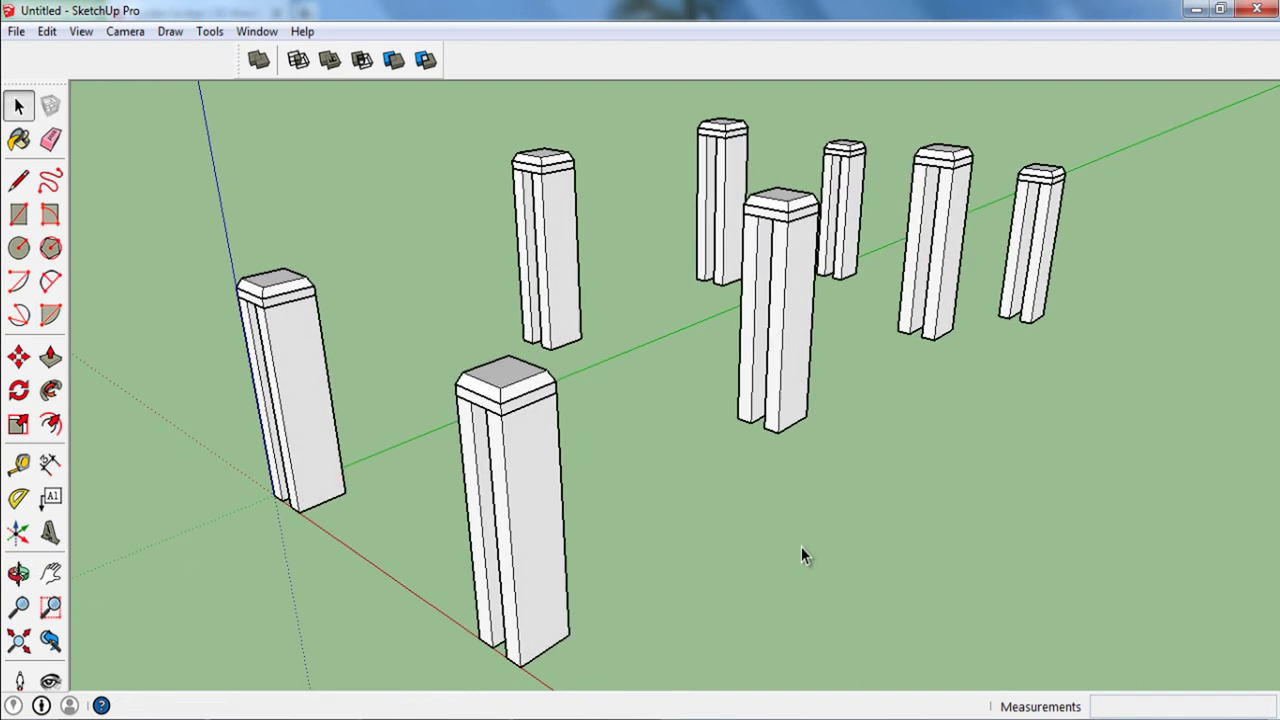
Step: Draw edges from the near front post base through the next base to the far right base
left_click(18, 180)
mouse_move(585, 525)
middle_mouse_down()
mouse_move(606, 571)
mouse_move(457, 517)
middle_mouse_up()
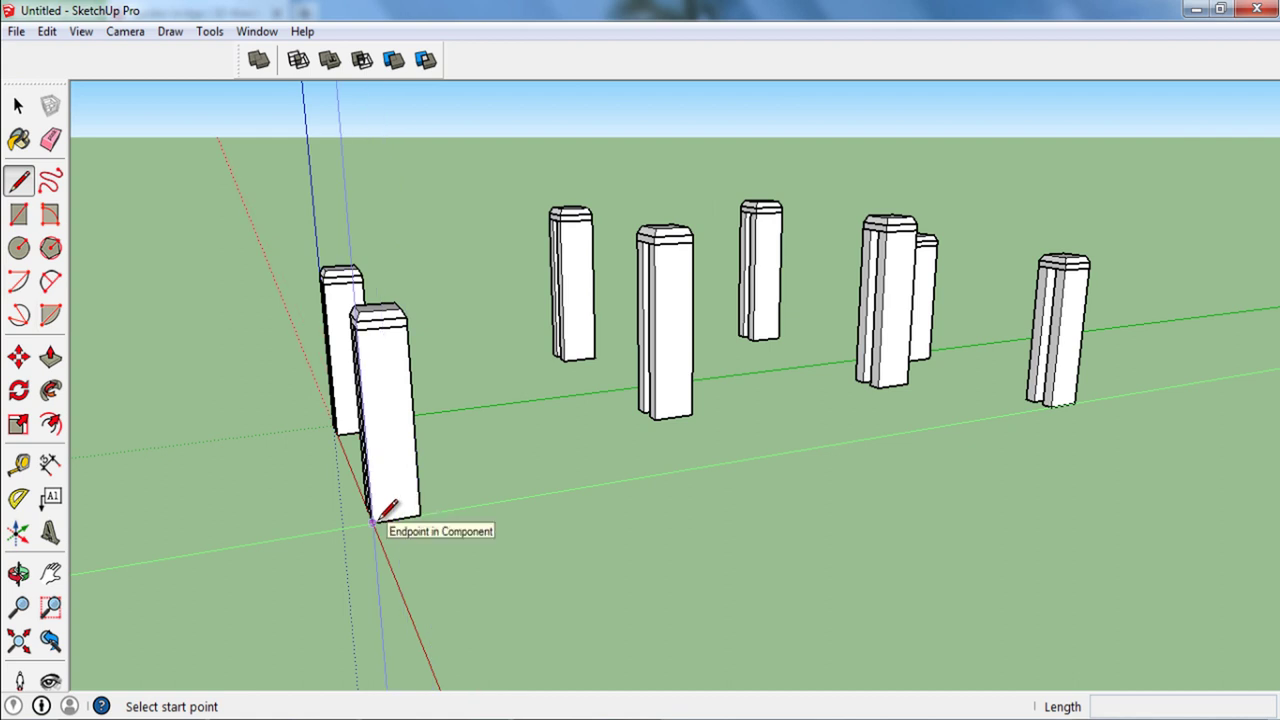
left_click(420, 512)
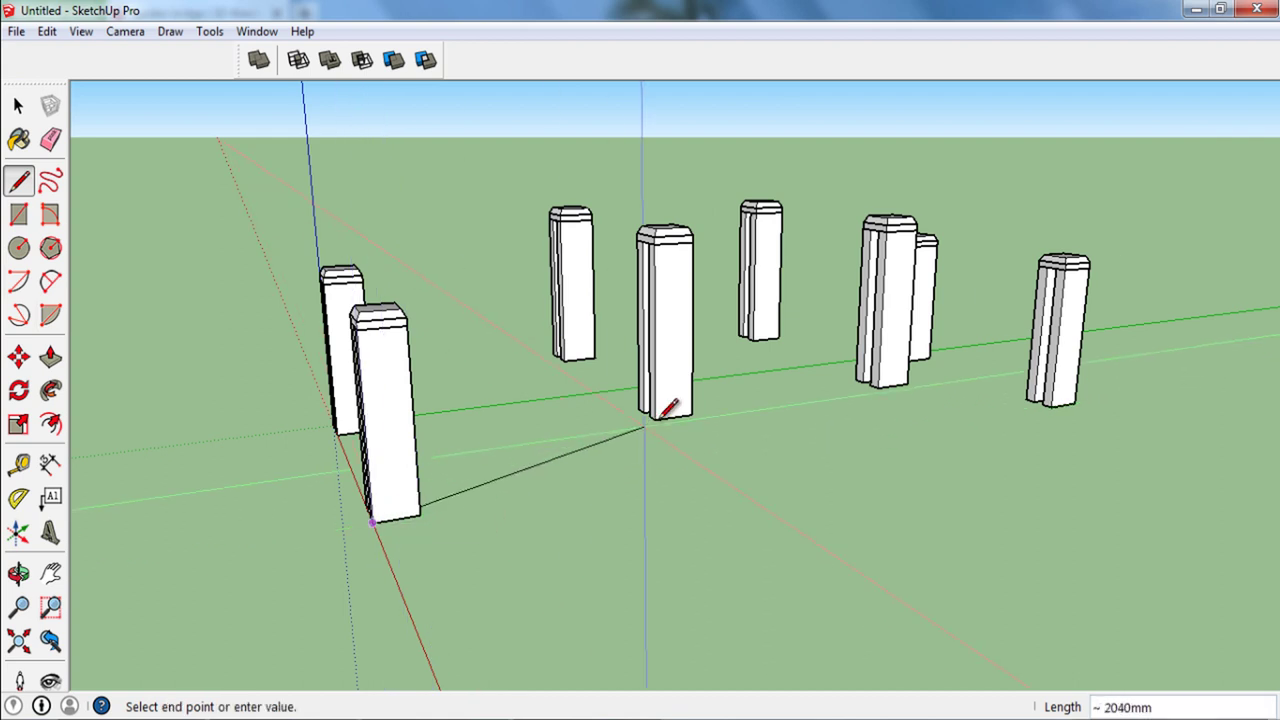
left_click(872, 388)
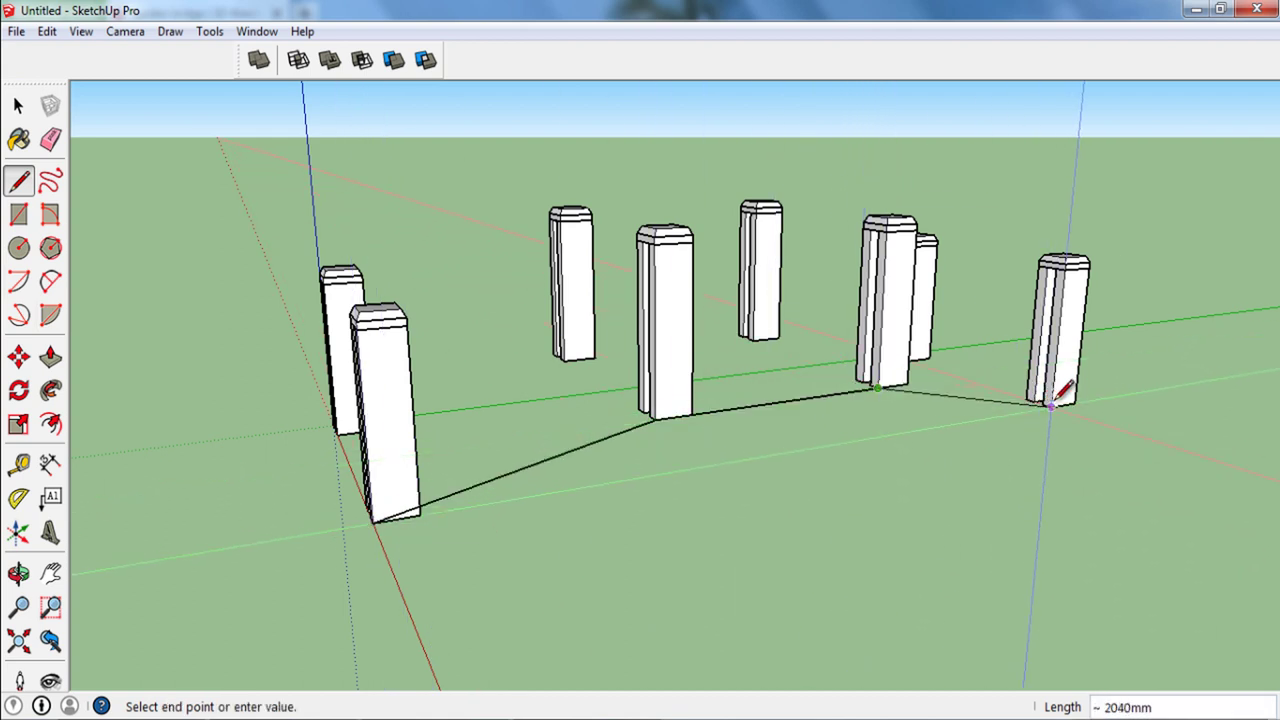
left_click(1050, 406)
key("space")
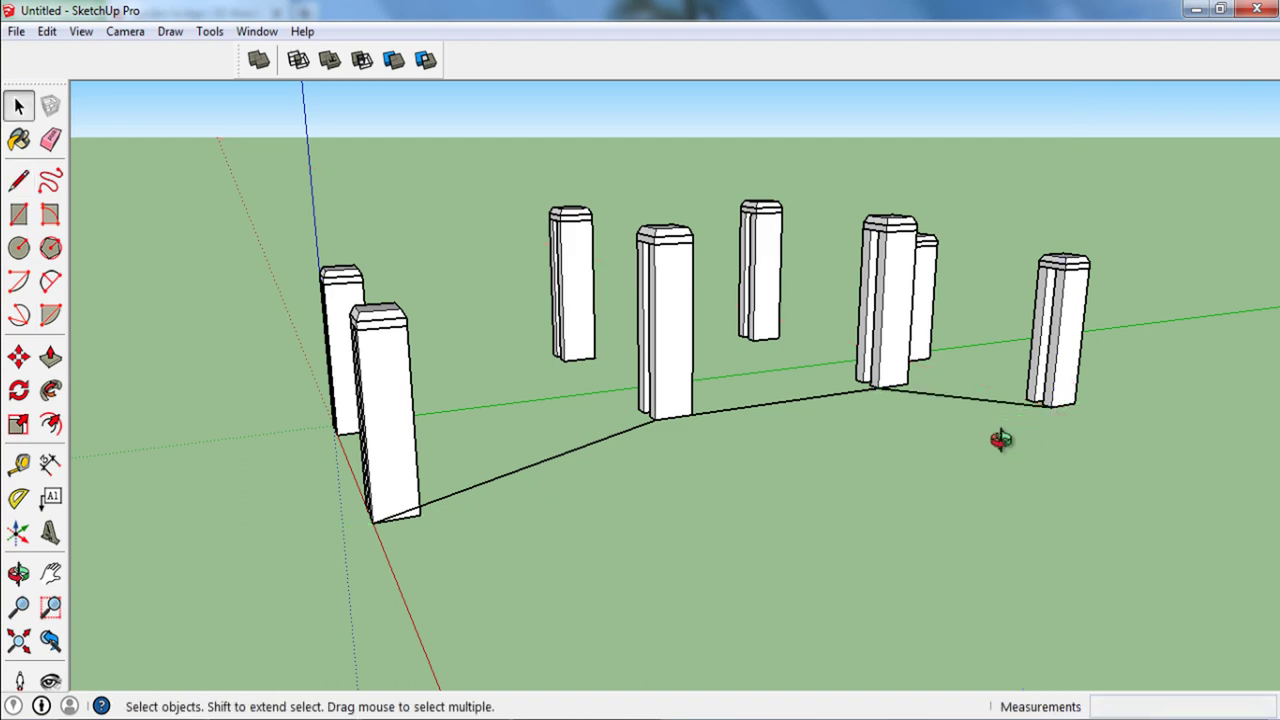
mouse_move(1000, 437)
middle_mouse_down()
mouse_move(811, 531)
mouse_move(737, 426)
mouse_move(715, 417)
mouse_move(895, 488)
mouse_move(516, 487)
middle_mouse_up()
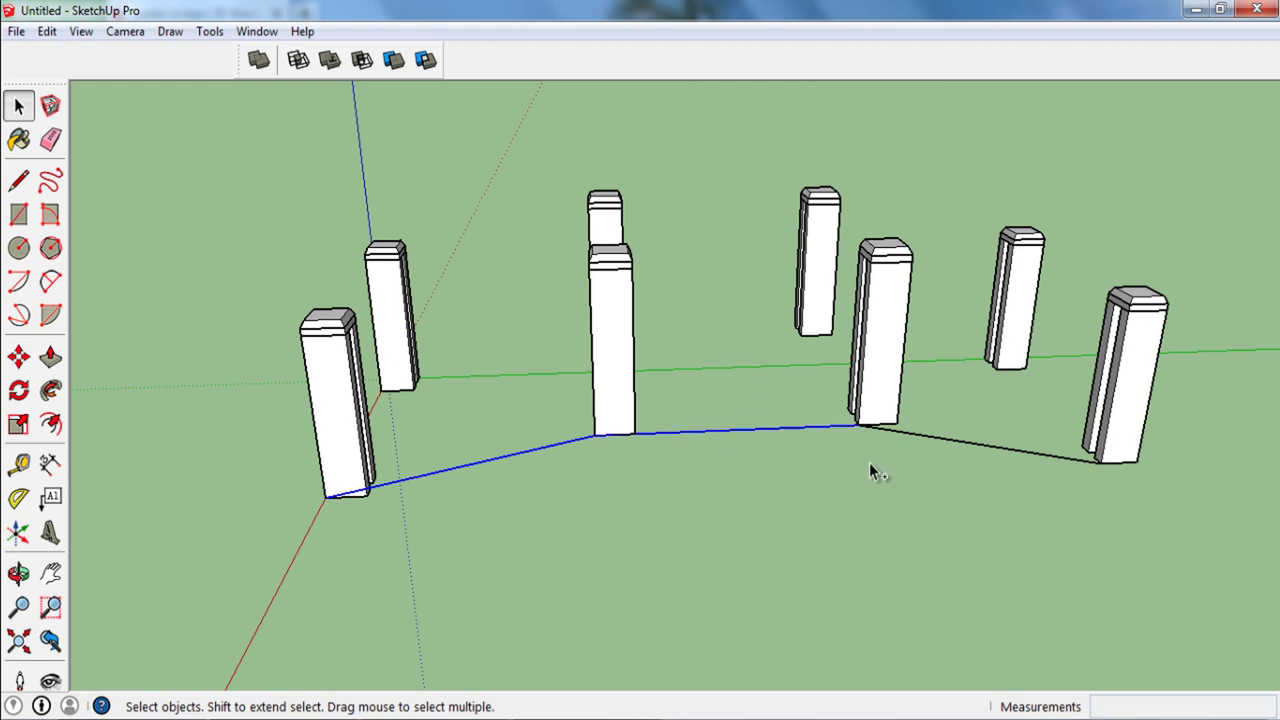
Step: Check the base edges and redraw a line to the far right post base
left_click_drag(992, 376, 990, 378, "ctrl")
left_click(981, 508)
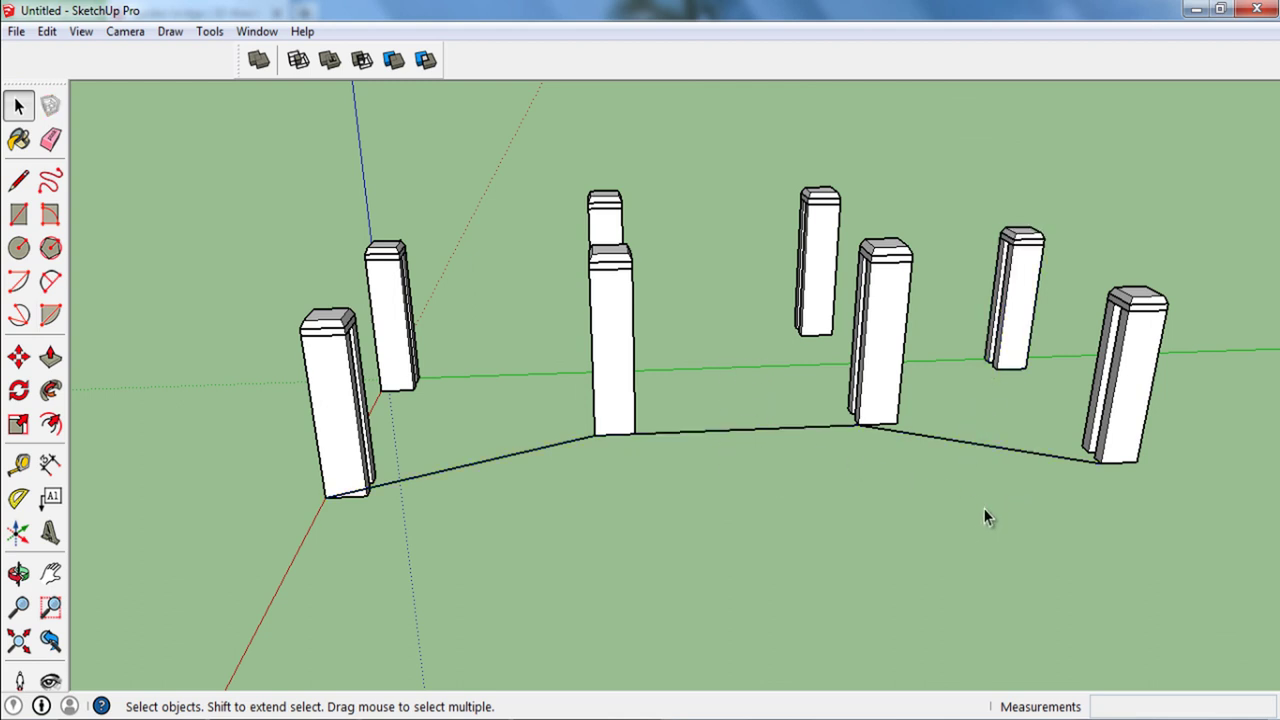
left_click_drag(997, 494, 975, 418)
scroll(938, 460, "up", 2)
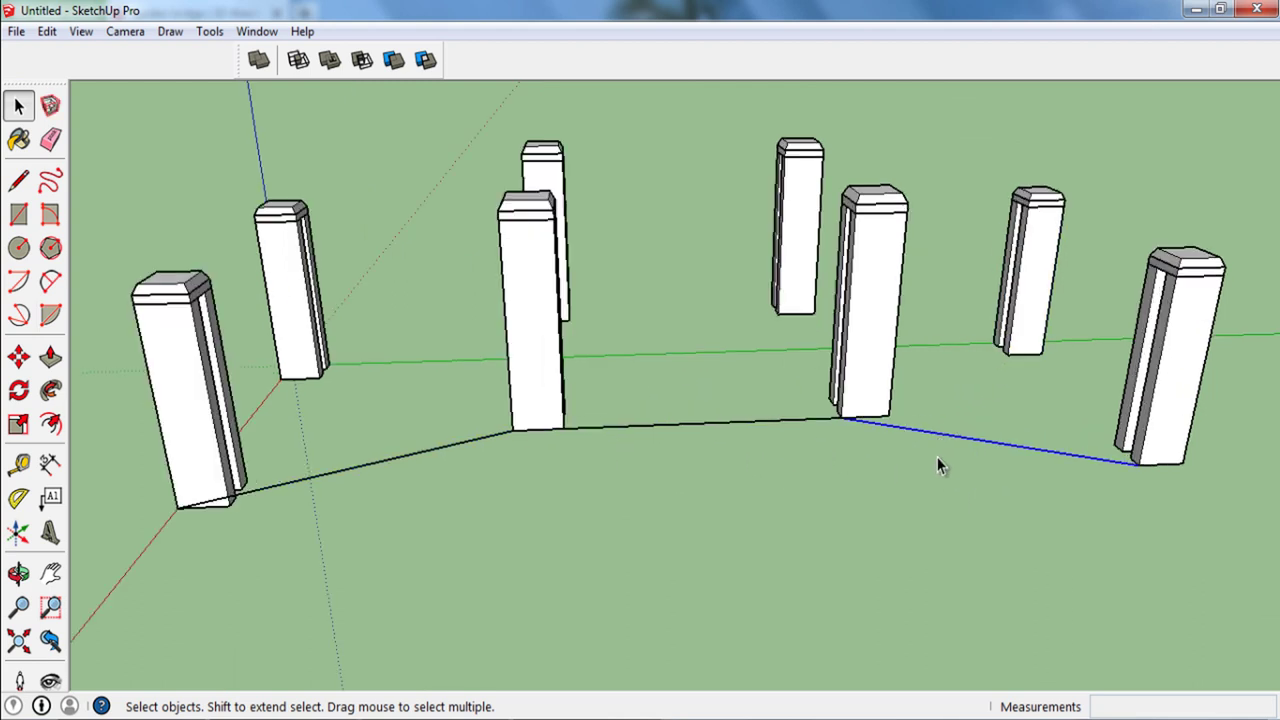
left_click(940, 460)
scroll(938, 457, "up", 1)
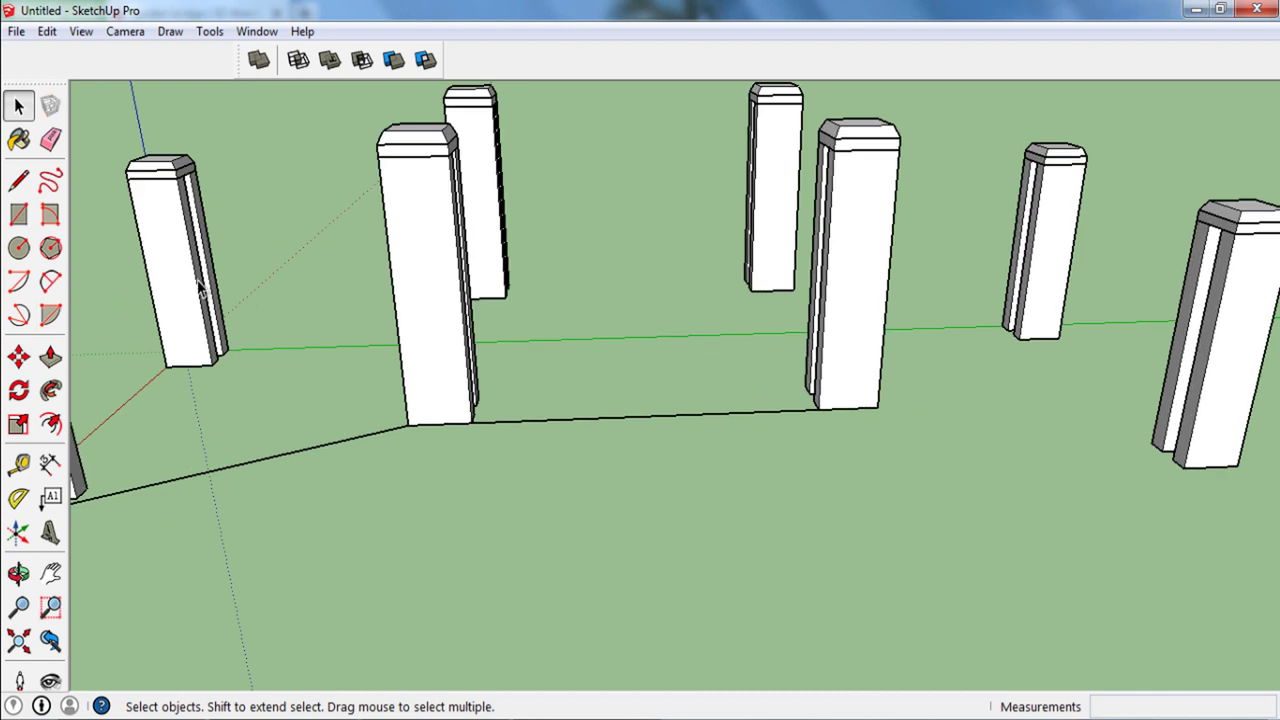
left_click(20, 180)
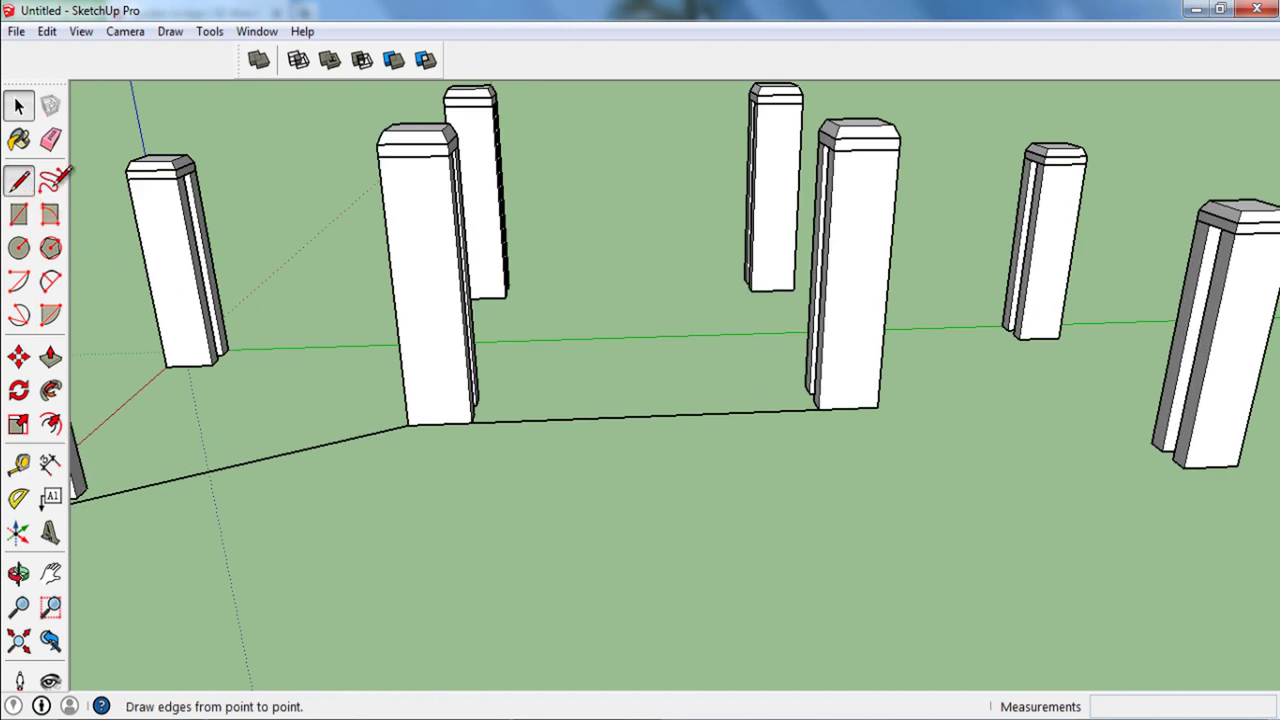
left_click(876, 406)
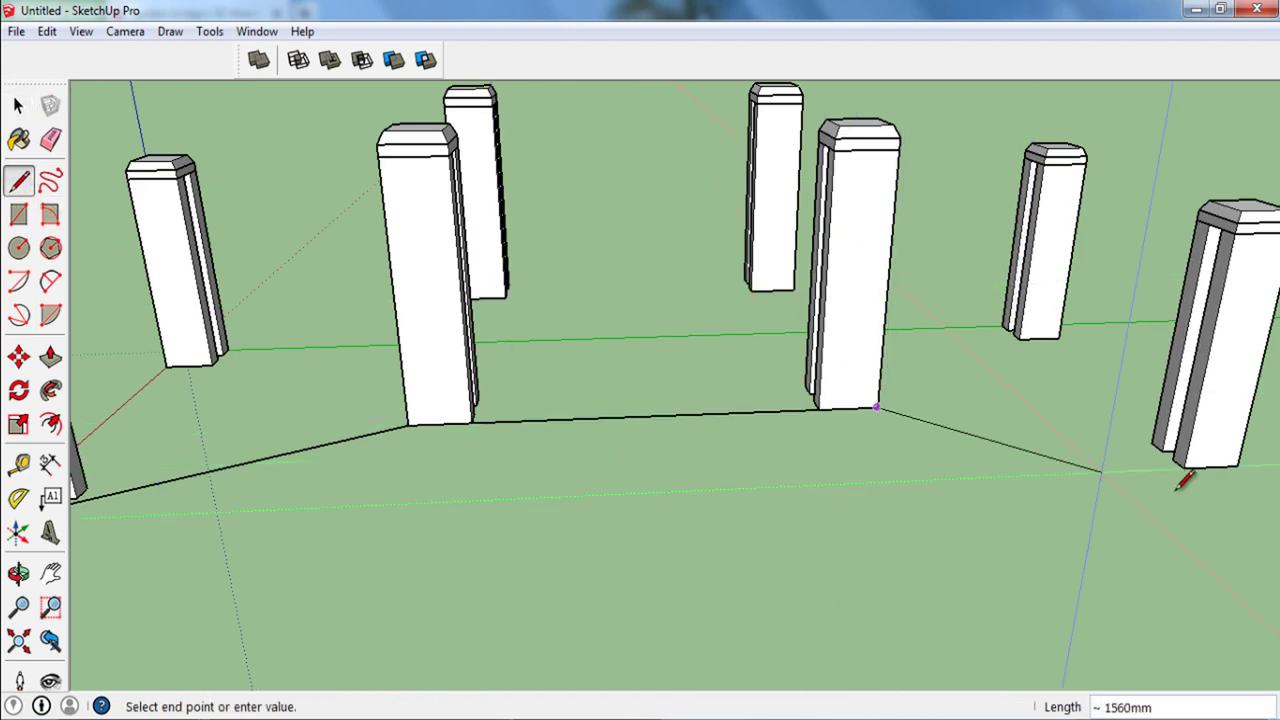
left_click(1183, 466)
key("space")
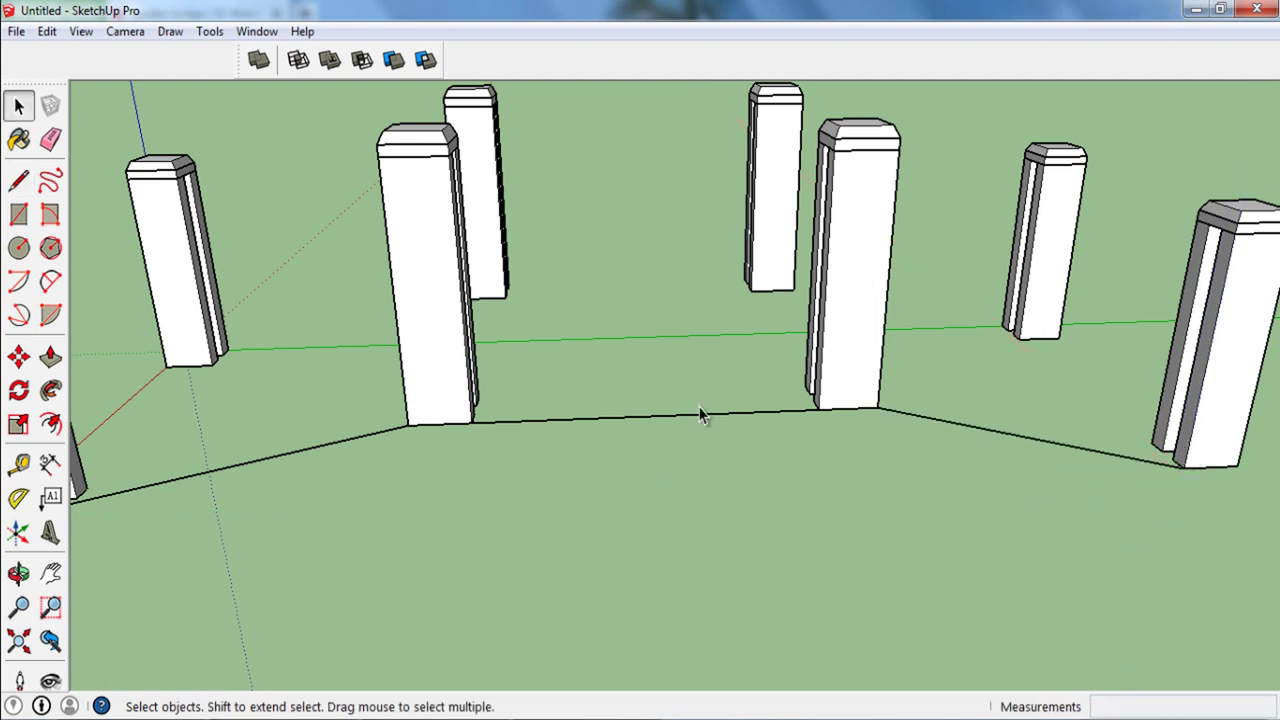
middle_click_drag(705, 414, 886, 460)
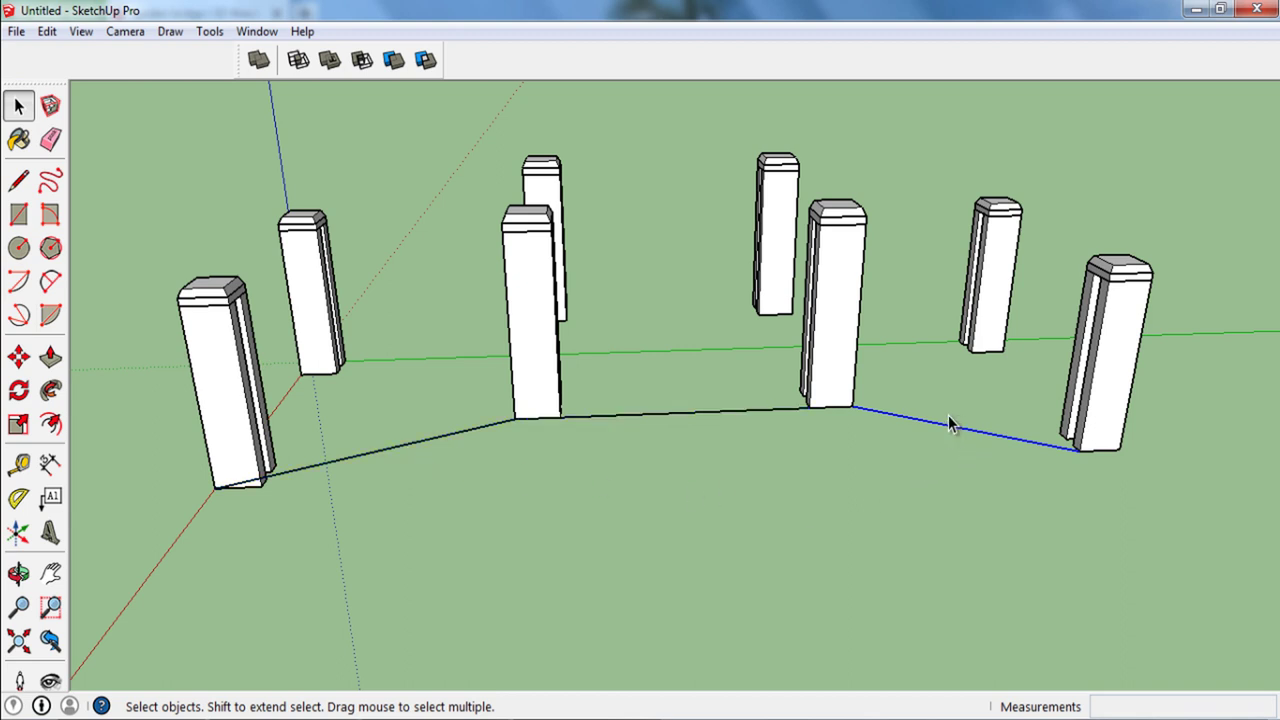
Step: Delete the stray edge between the right-hand posts
key("Delete")
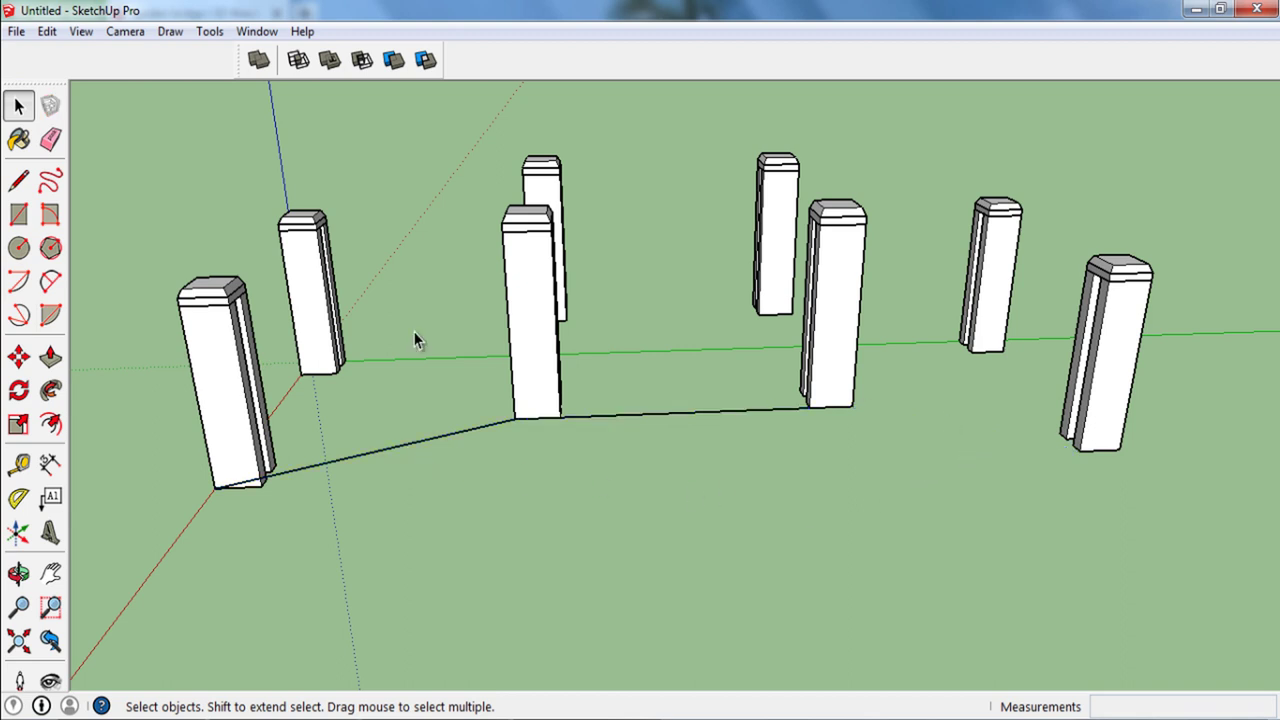
left_click(18, 180)
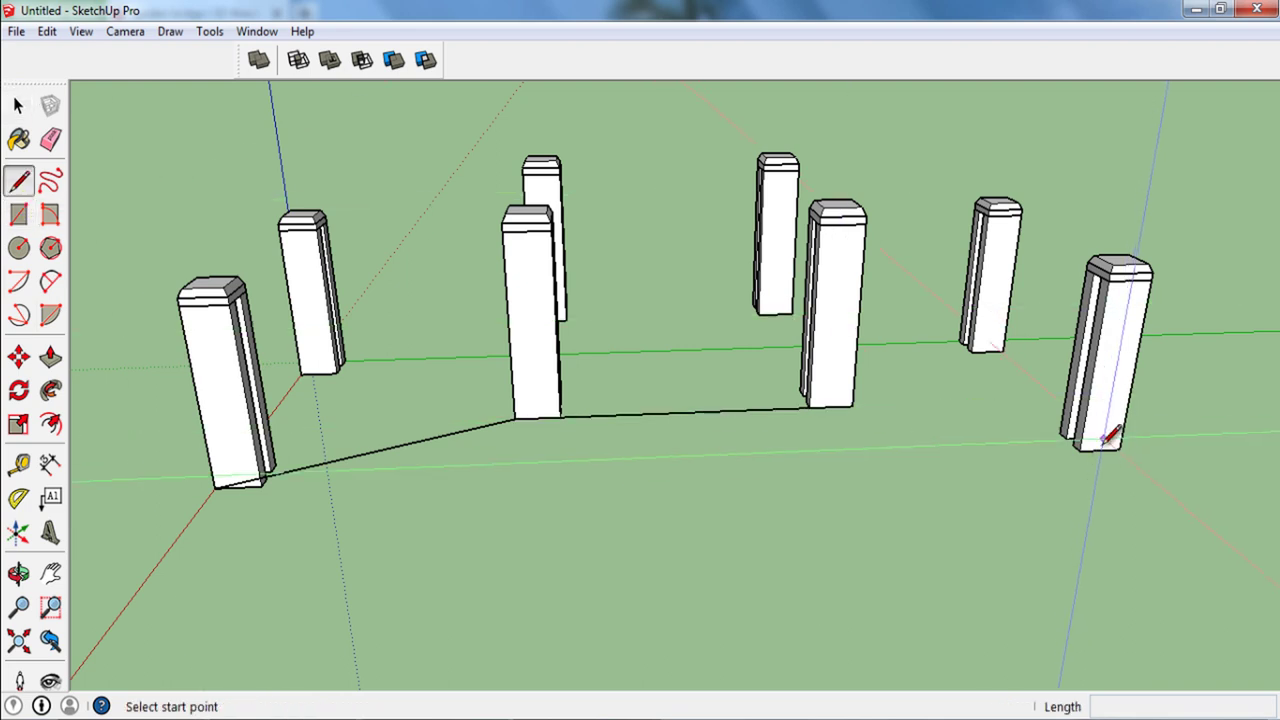
scroll(1105, 450, "up", 1)
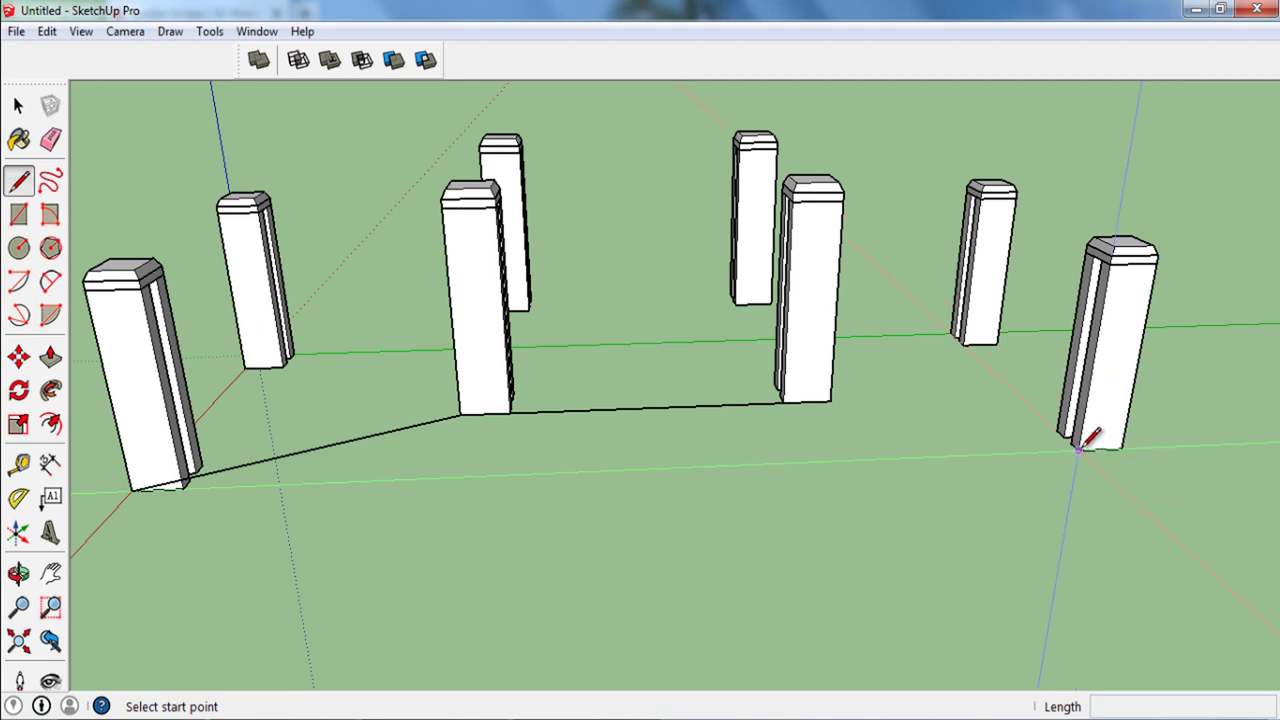
left_click(1078, 450)
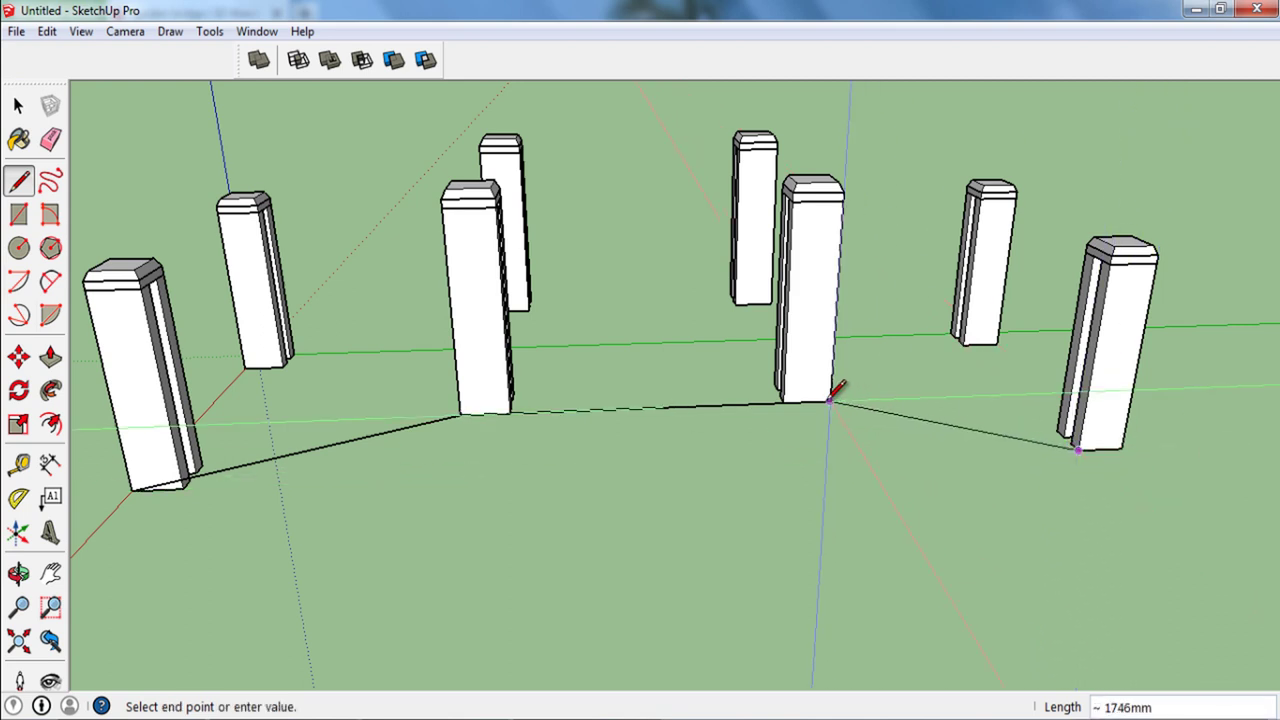
key("space")
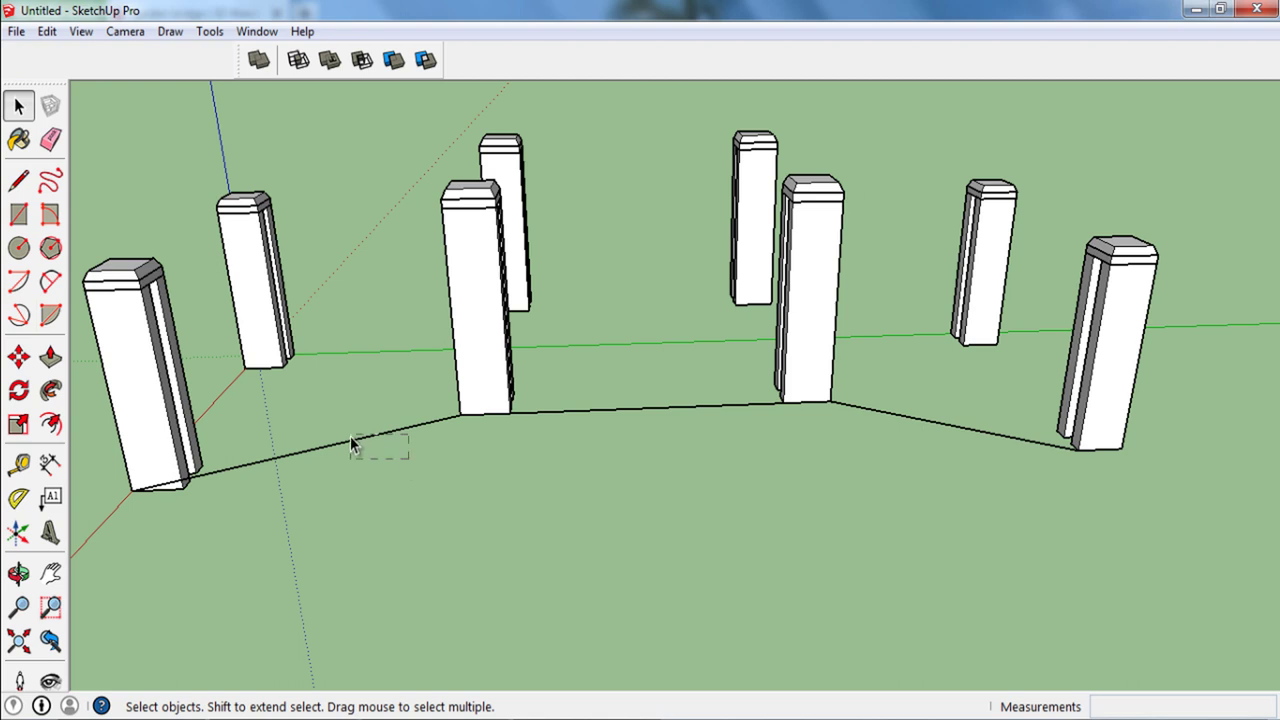
Step: Redraw the edge from the left post base to the next post base
left_click(18, 180)
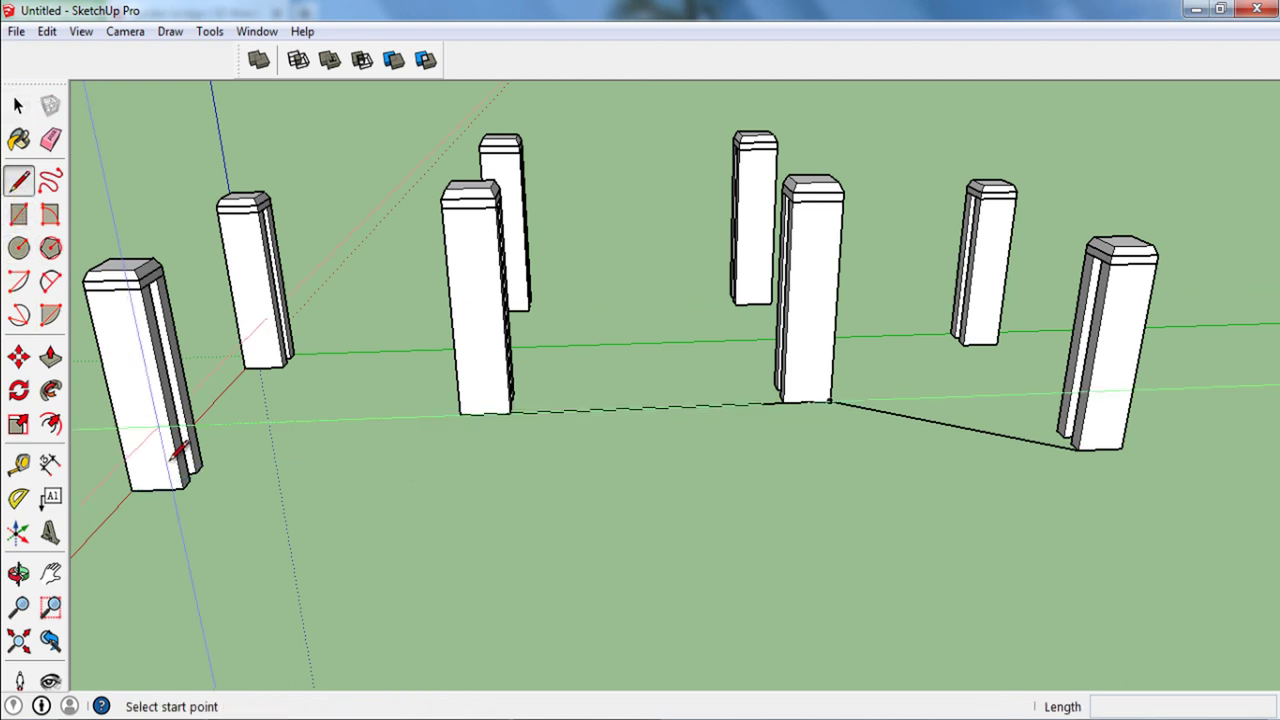
left_click(183, 488)
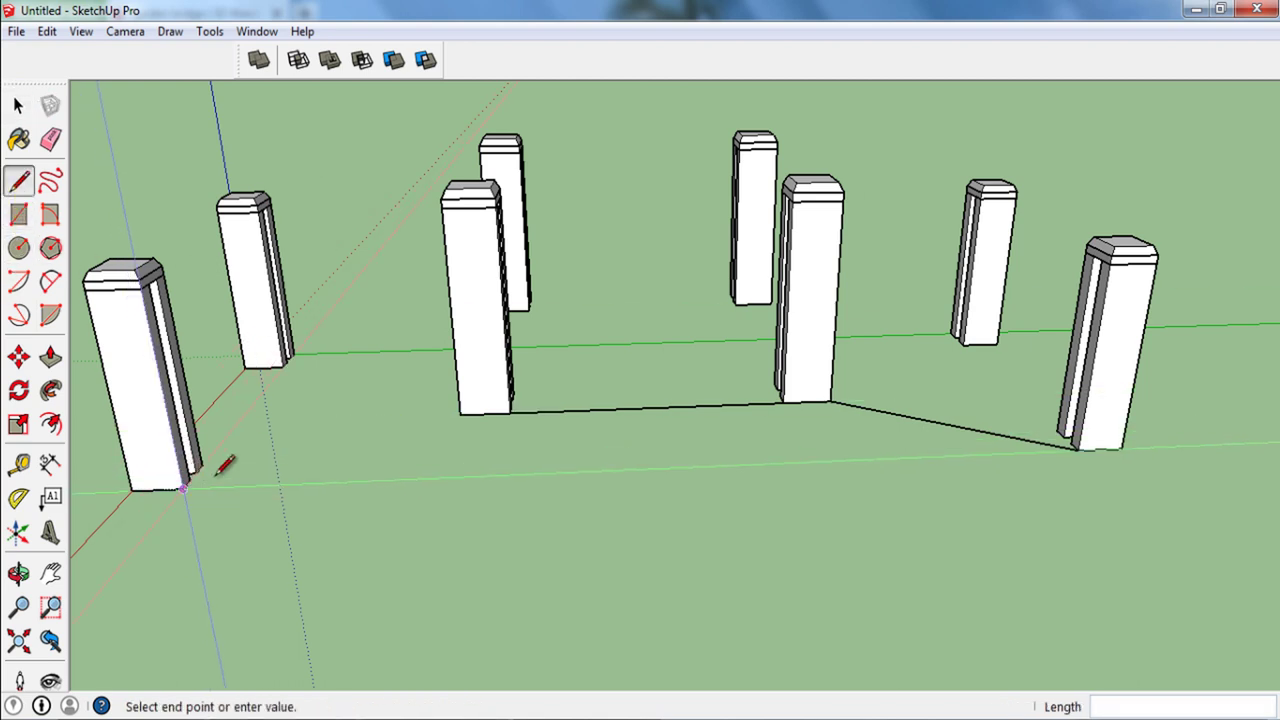
left_click(461, 413)
key("Escape")
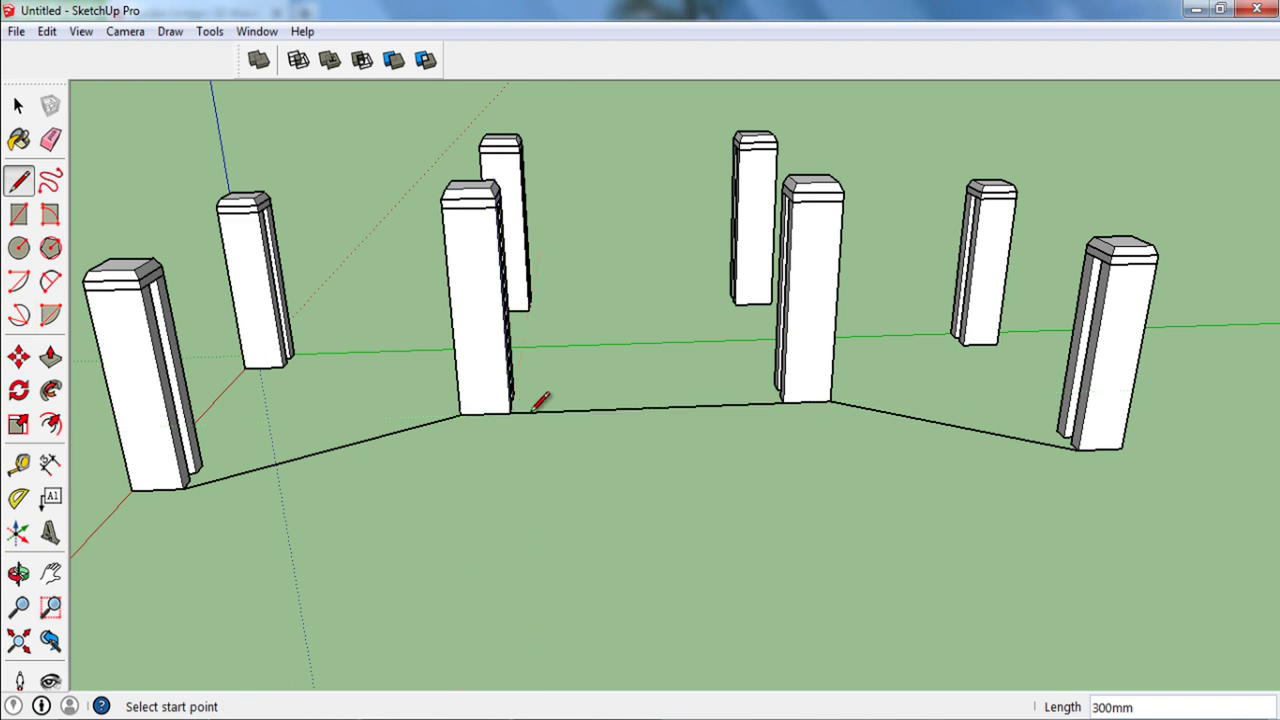
left_click(783, 402)
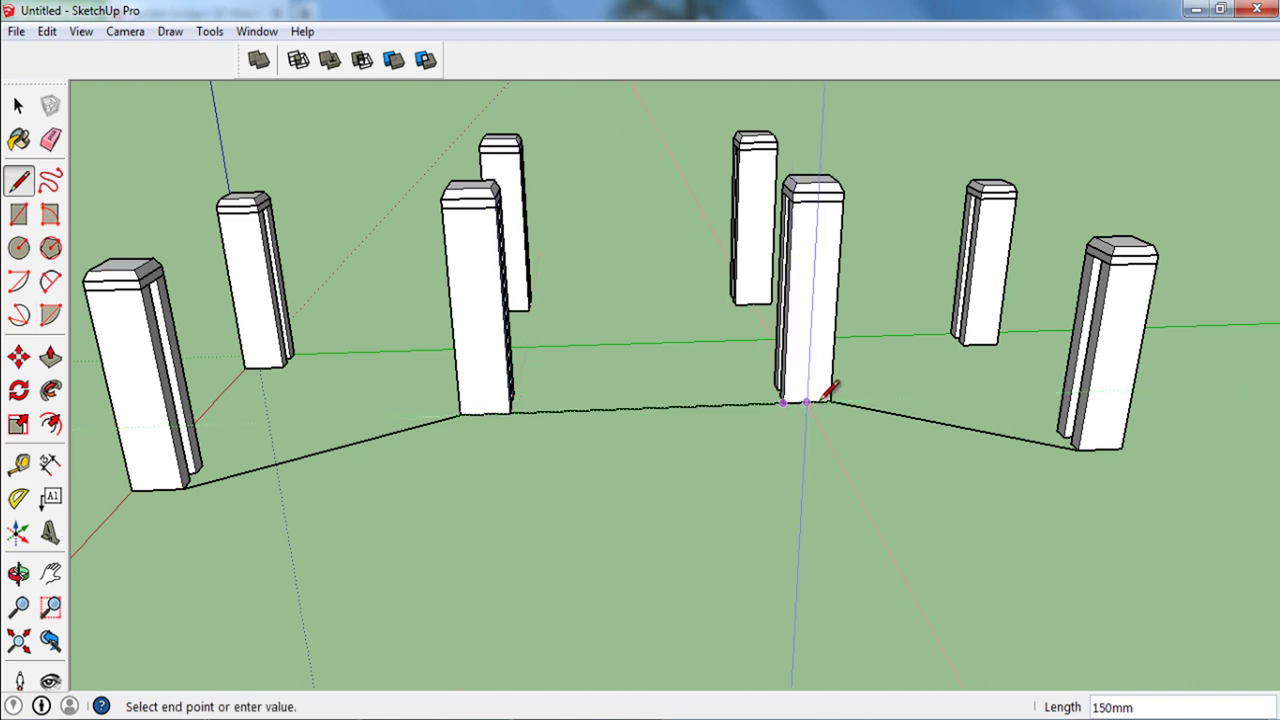
key("space")
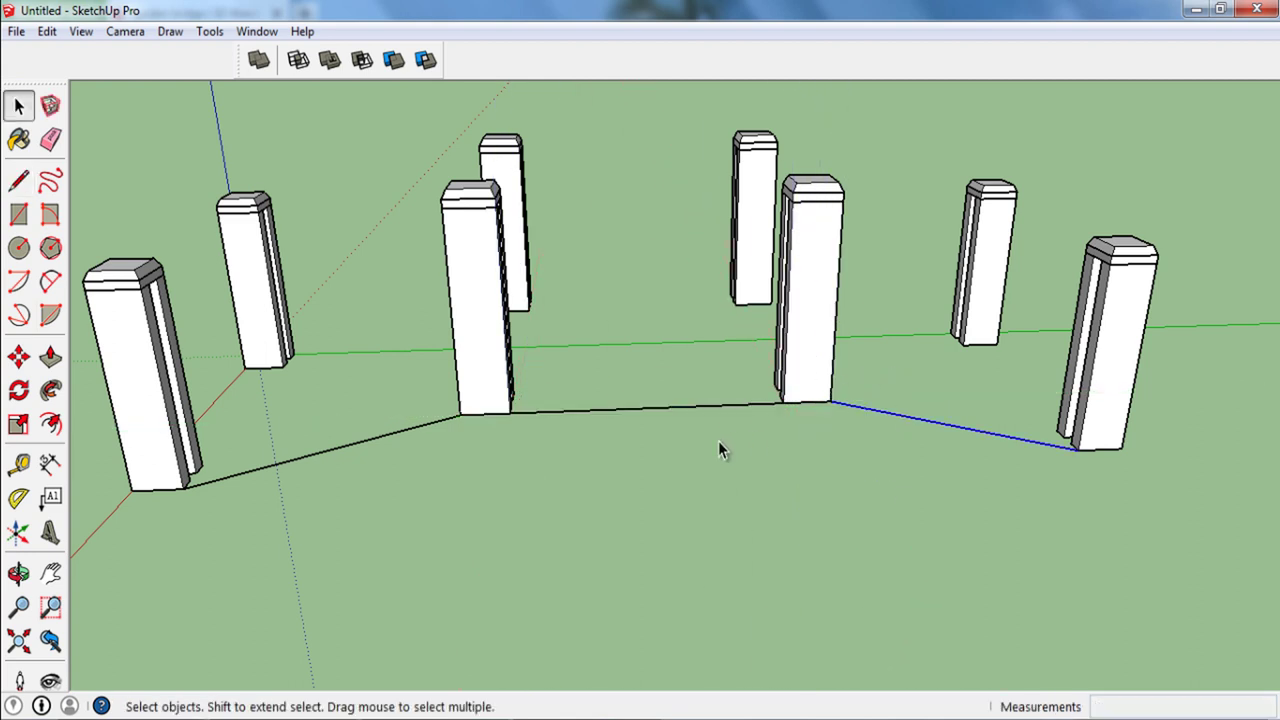
Step: Double-click the base edges to confirm they form one connected path
scroll(492, 422, "up", 3)
double_click(492, 424)
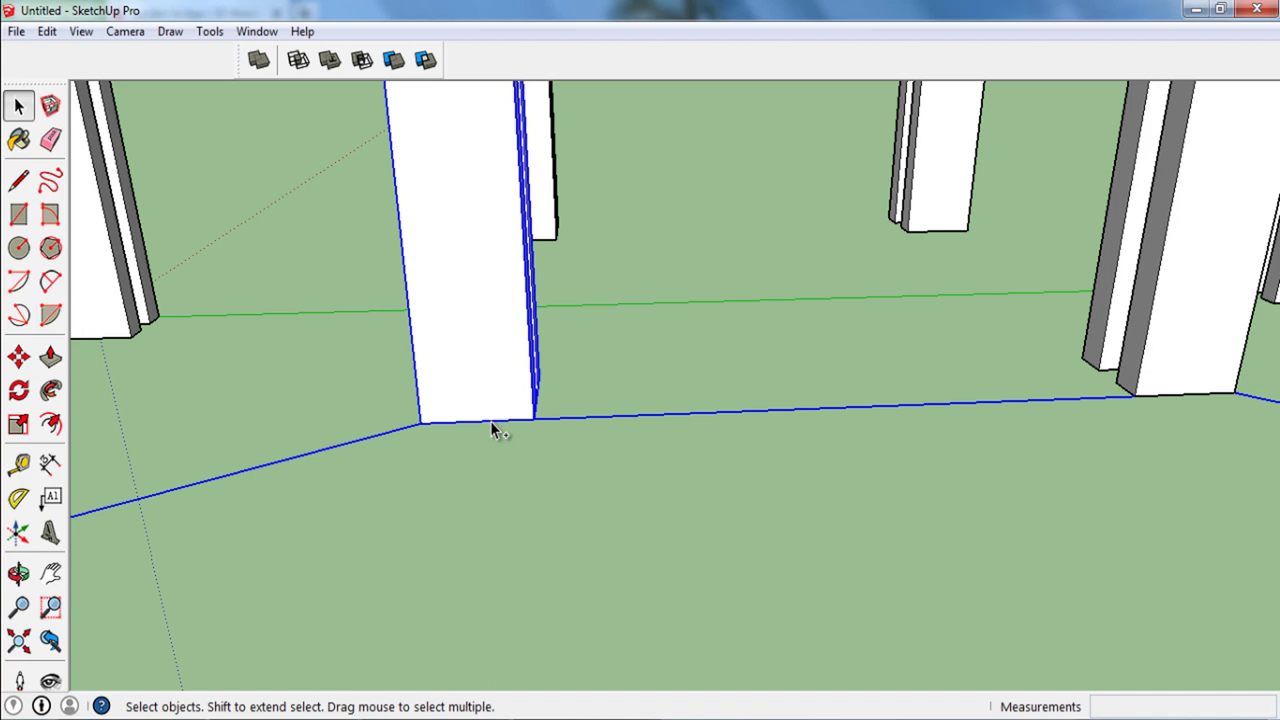
scroll(492, 424, "down", 3)
scroll(540, 460, "down", 3)
left_click(660, 516)
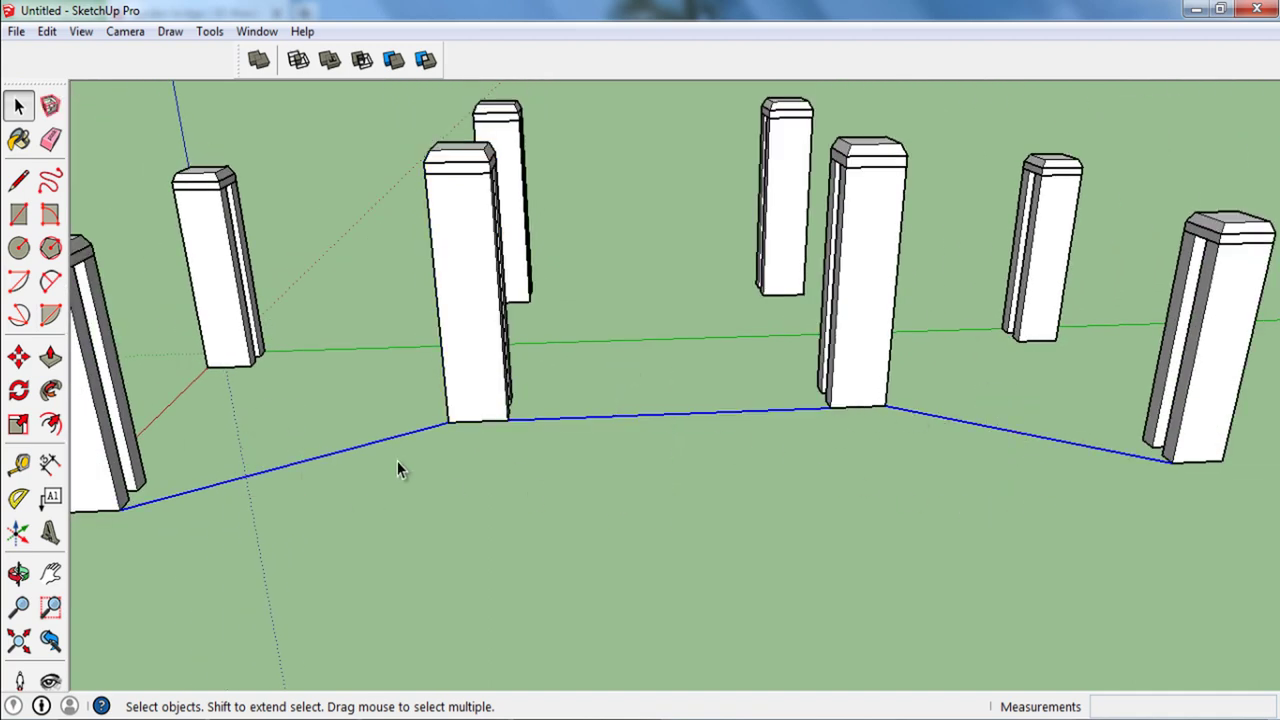
Step: Copy the selected outline lines 200 mm straight up the posts
scroll(400, 466, "up", 2)
key("m")
key("ctrl")
left_click(453, 420)
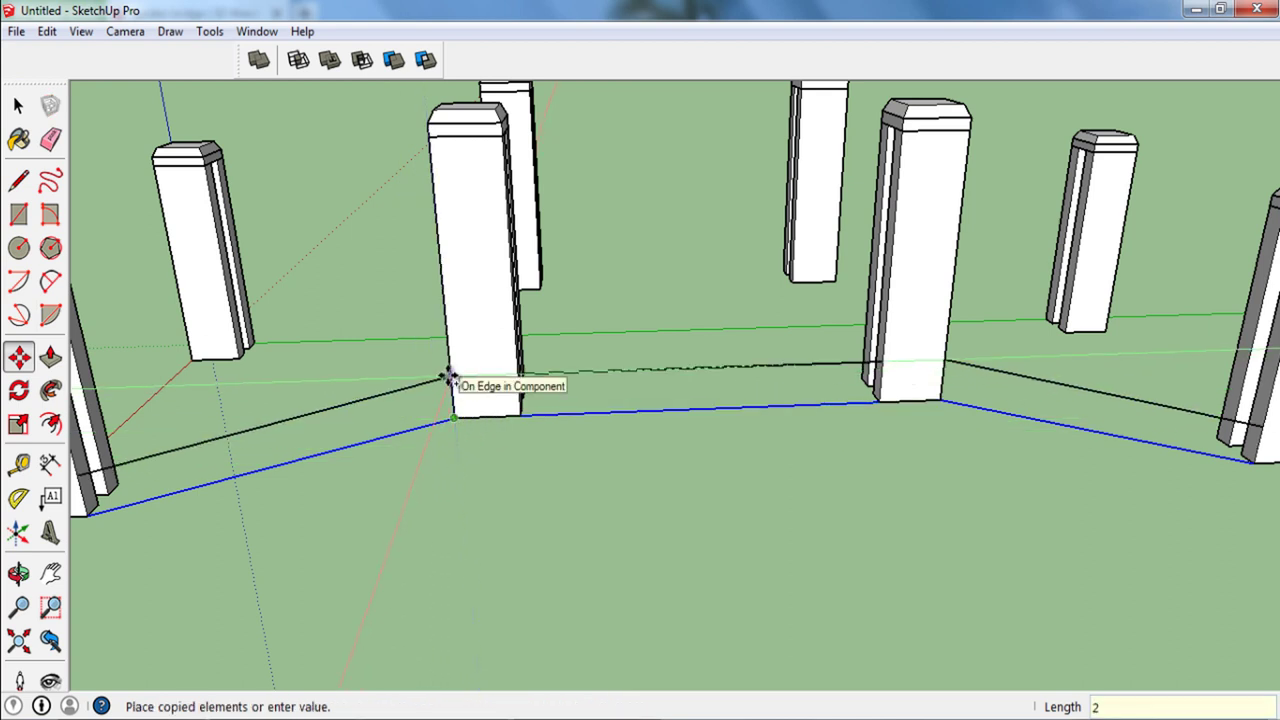
type("0")
key("Return")
Step: Orbit to a level front view to check the two parallel outlines
mouse_move(451, 378)
middle_mouse_down()
mouse_move(523, 375)
mouse_move(545, 398)
mouse_move(480, 323)
mouse_move(434, 317)
middle_mouse_up()
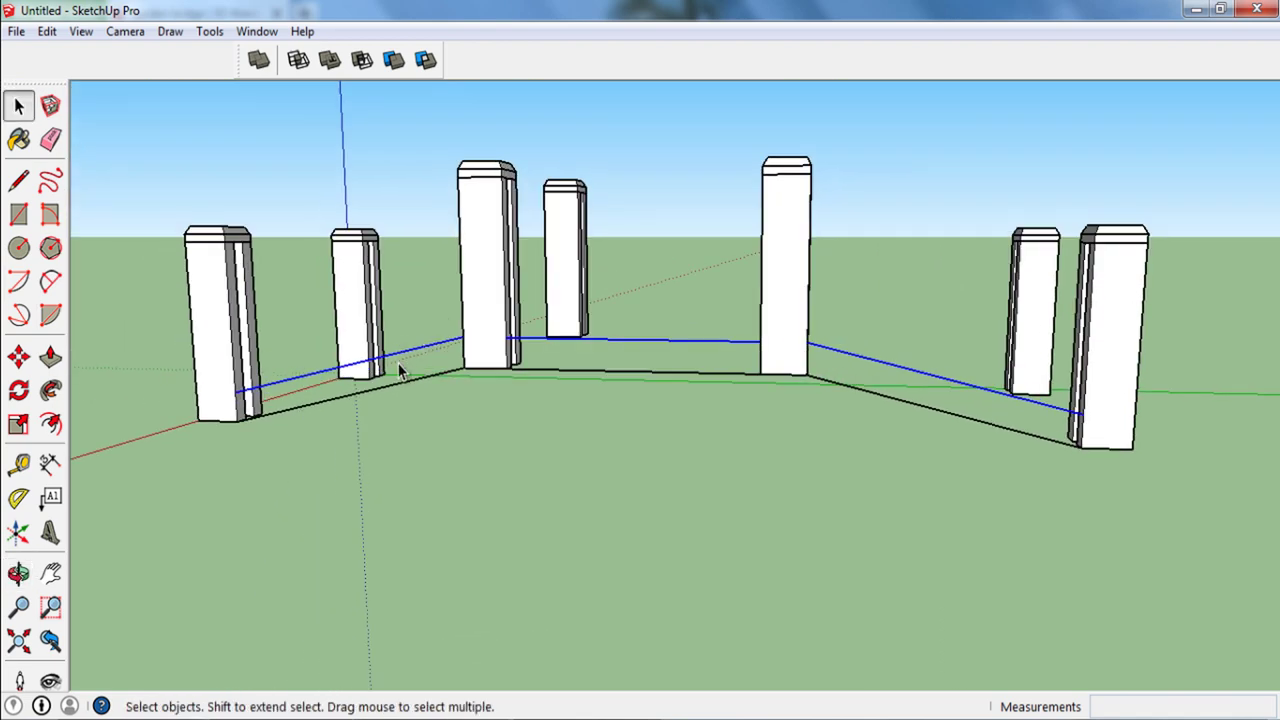
middle_click_drag(390, 383, 465, 392)
scroll(462, 360, "up", 2)
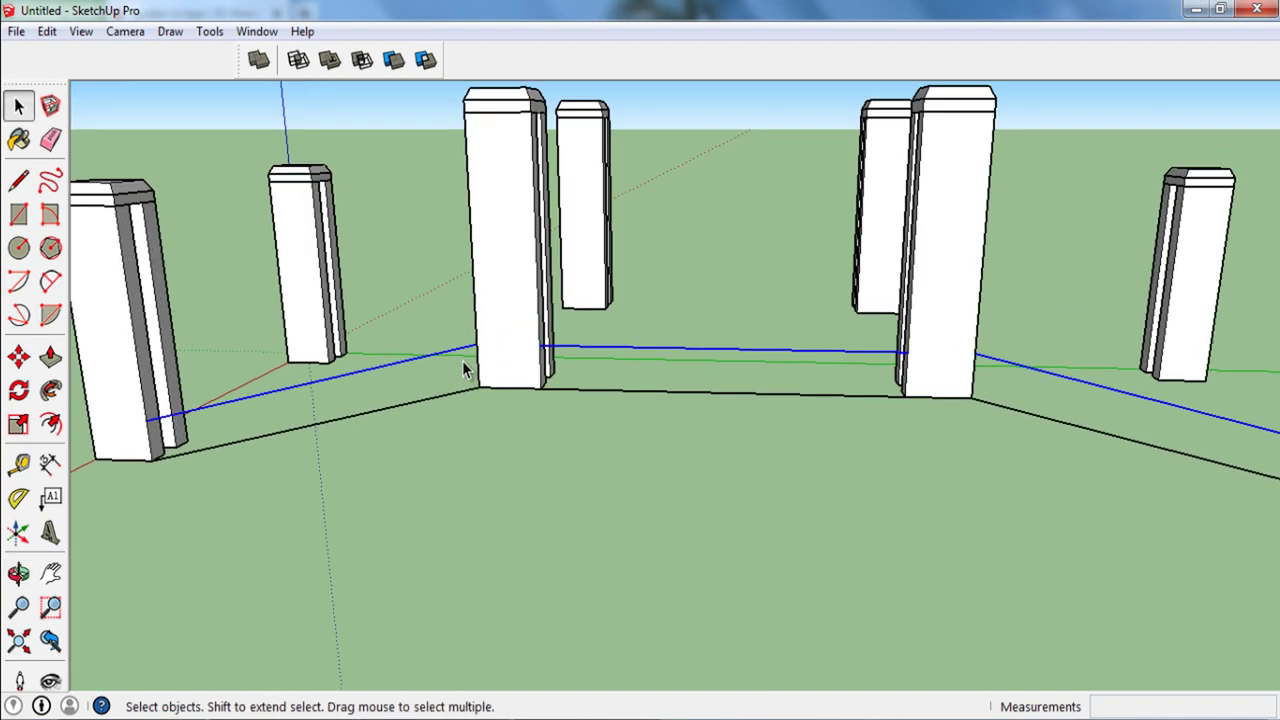
key("m")
key("space")
scroll(503, 398, "down", 2)
mouse_move(514, 406)
middle_mouse_down()
mouse_move(558, 317)
mouse_move(563, 376)
mouse_move(504, 400)
middle_mouse_up()
scroll(500, 398, "up", 1)
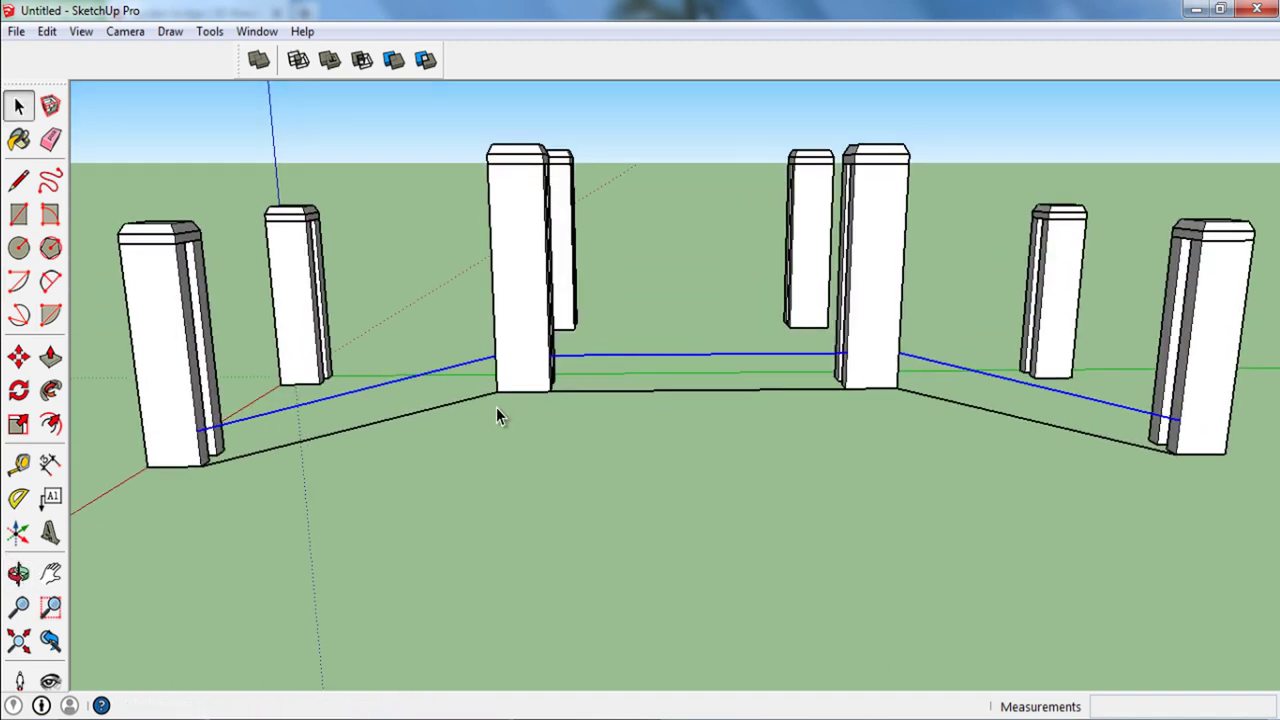
scroll(496, 407, "up", 2)
Step: Join the two outlines with lines at the left post and across the second post
left_click(18, 180)
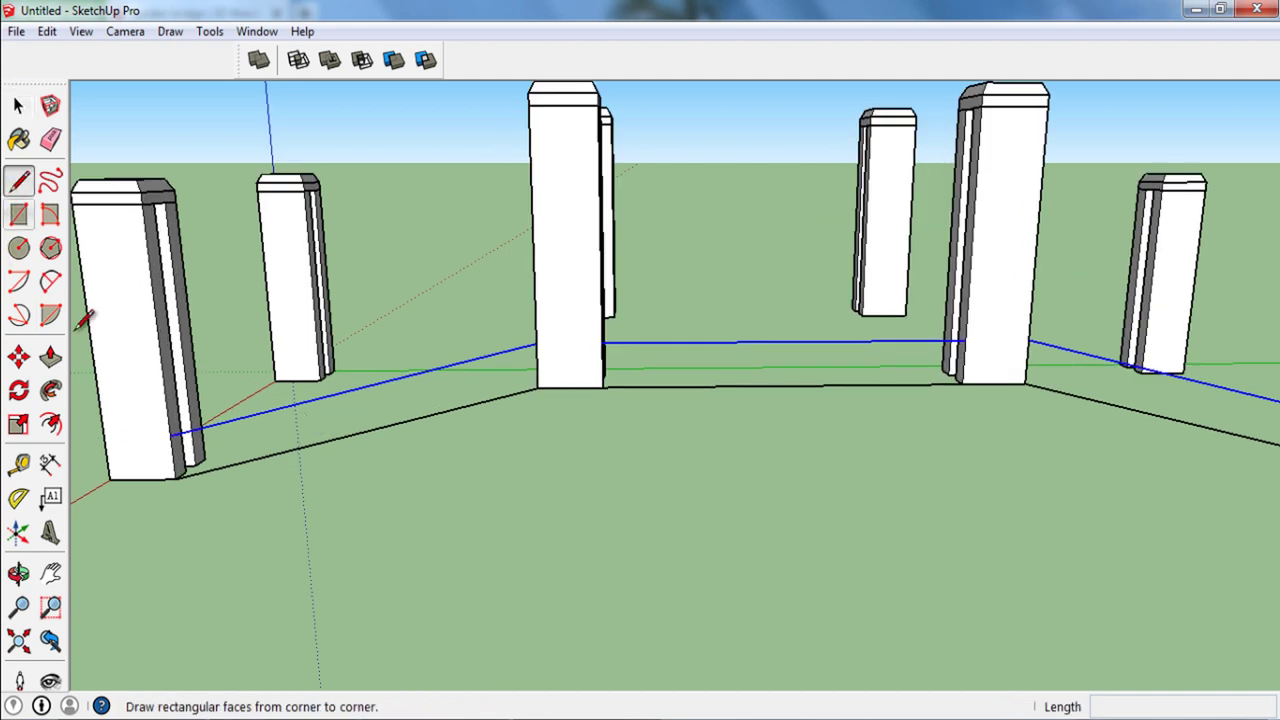
left_click(175, 435)
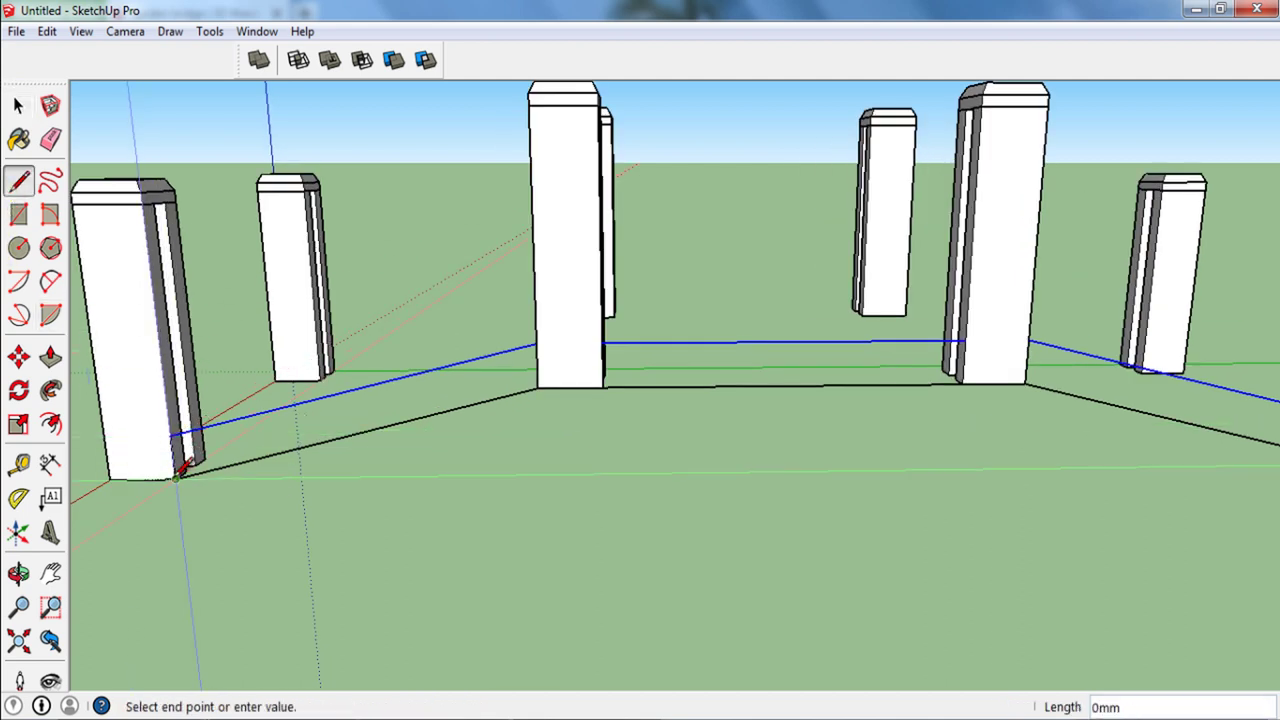
left_click(178, 476)
scroll(563, 345, "up", 2)
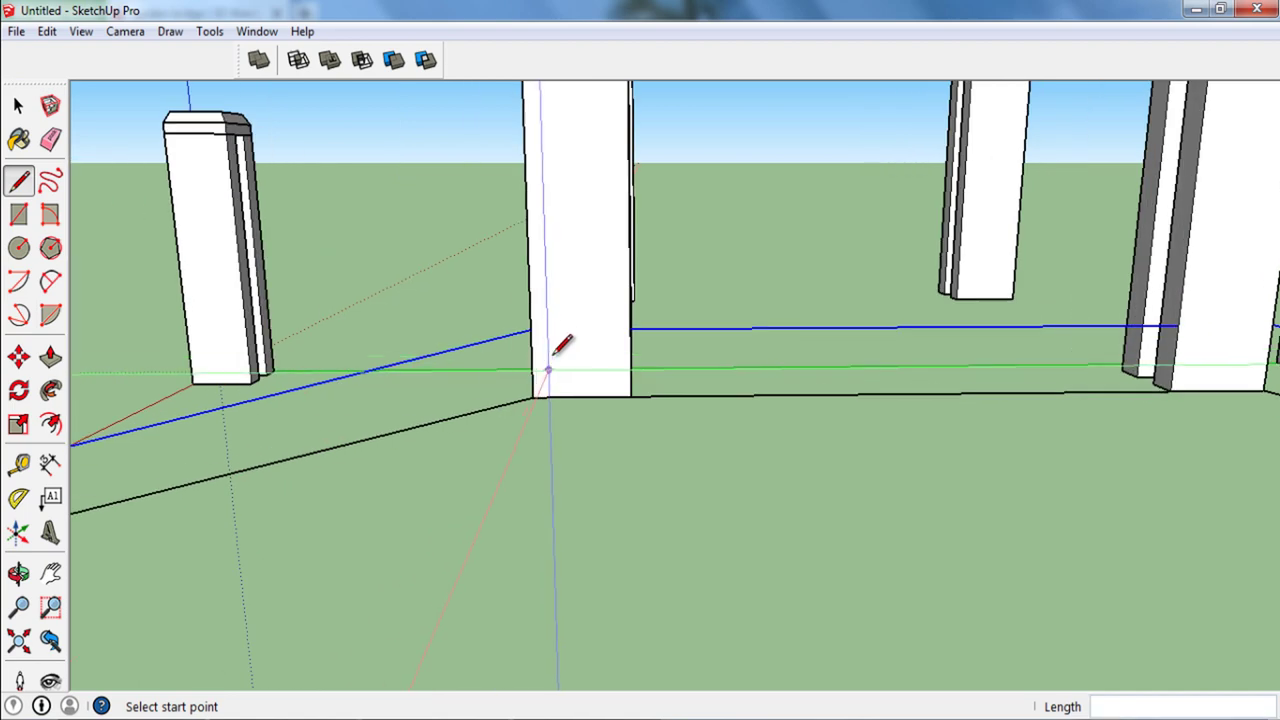
left_click(530, 330)
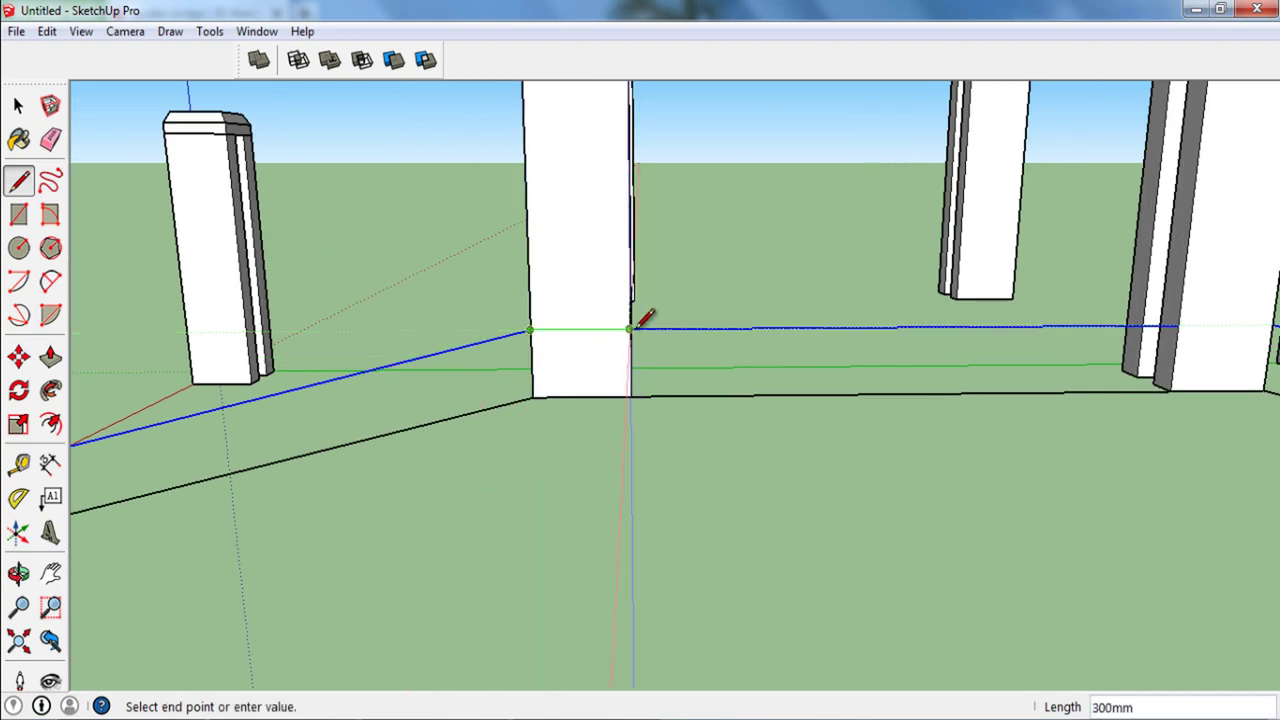
left_click(630, 328)
key("Escape")
Step: Join the outlines at the remaining posts to close the rail faces
scroll(466, 403, "down", 2)
scroll(700, 385, "down", 2)
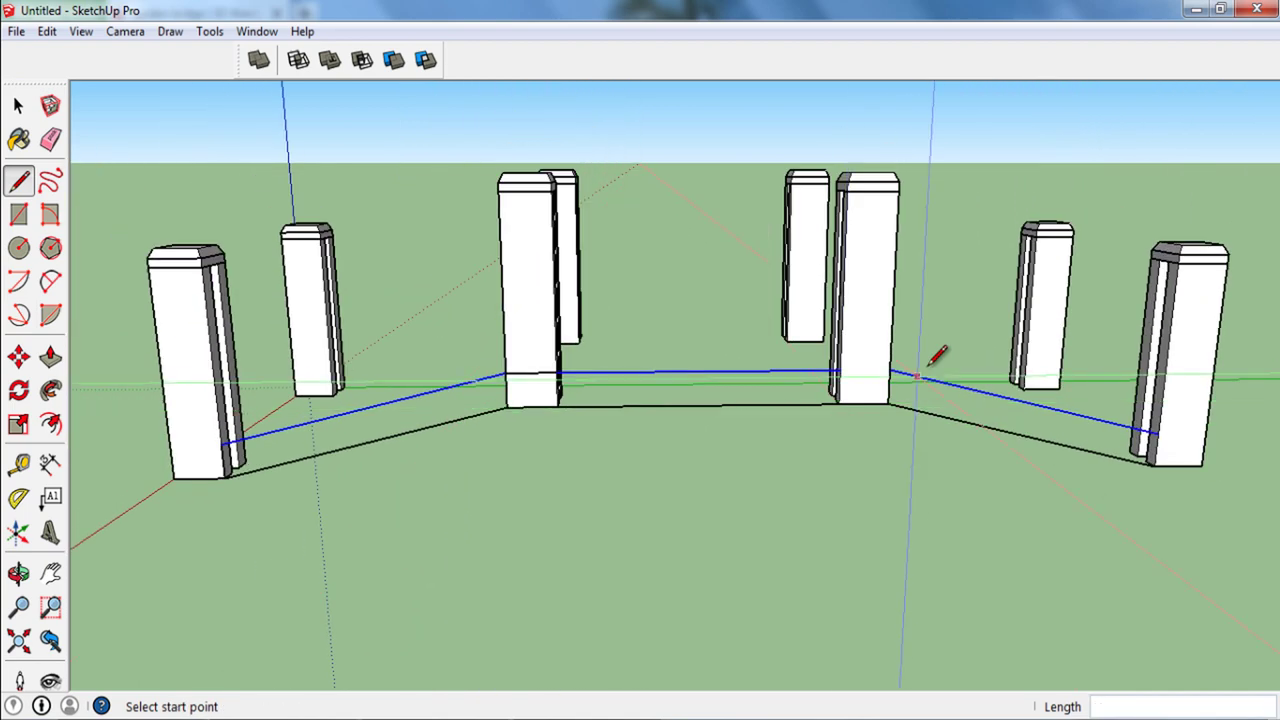
scroll(930, 366, "up", 2)
left_click(806, 371)
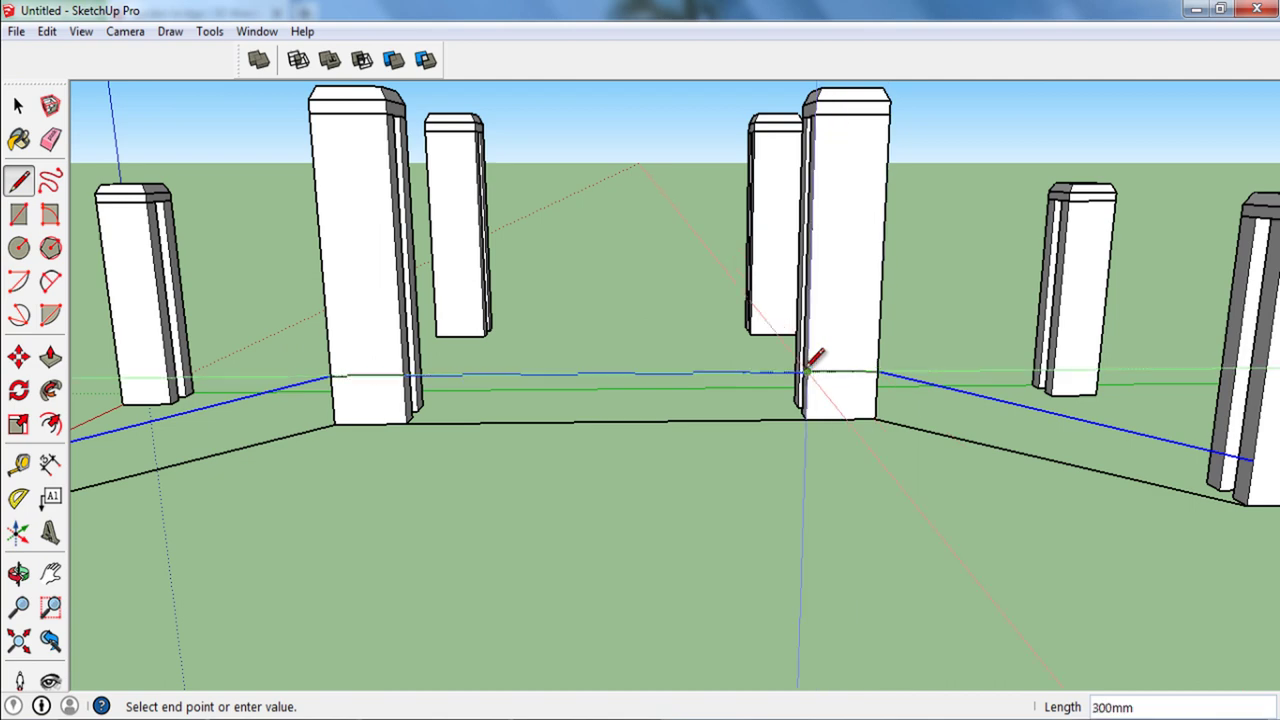
scroll(807, 370, "down", 2)
left_click(1127, 440)
scroll(1140, 435, "up", 2)
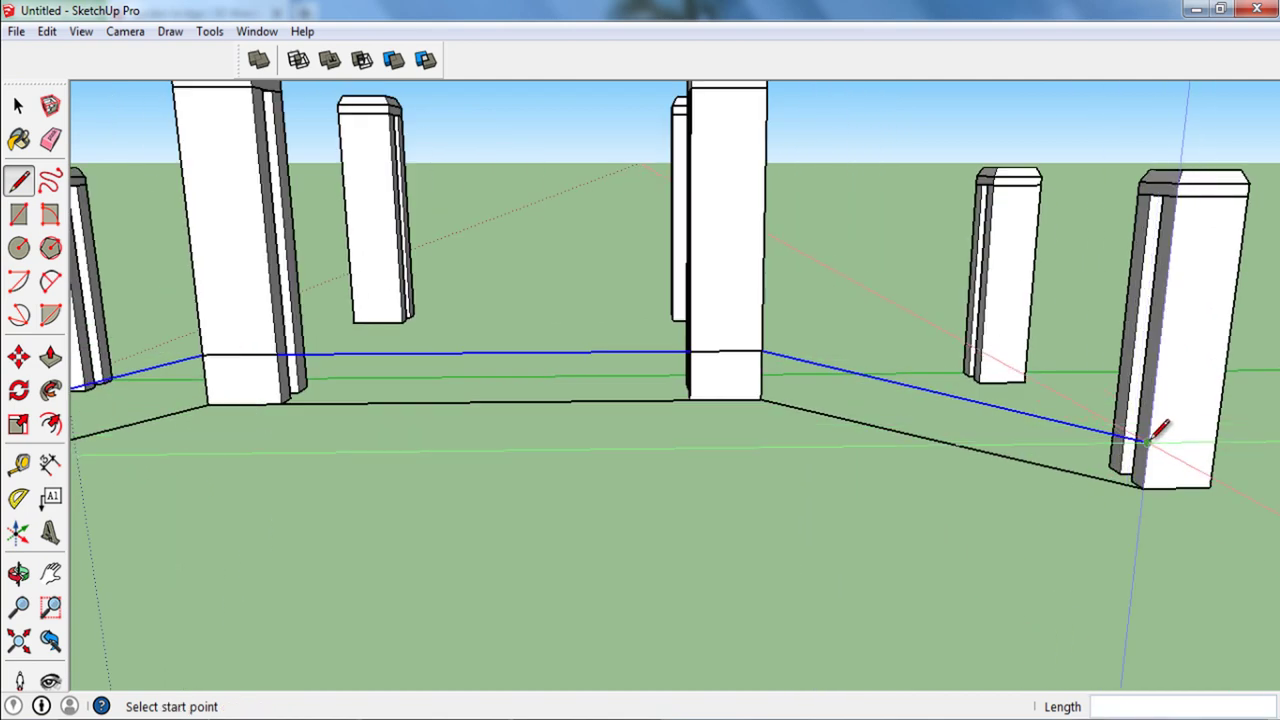
left_click(1148, 440)
left_click(1142, 485)
mouse_move(1059, 447)
middle_mouse_down()
mouse_move(975, 499)
mouse_move(920, 468)
middle_mouse_up()
key("space")
Step: Push/pull the connected rail faces 100 mm to thicken the rail
triple_click(920, 468)
key("p")
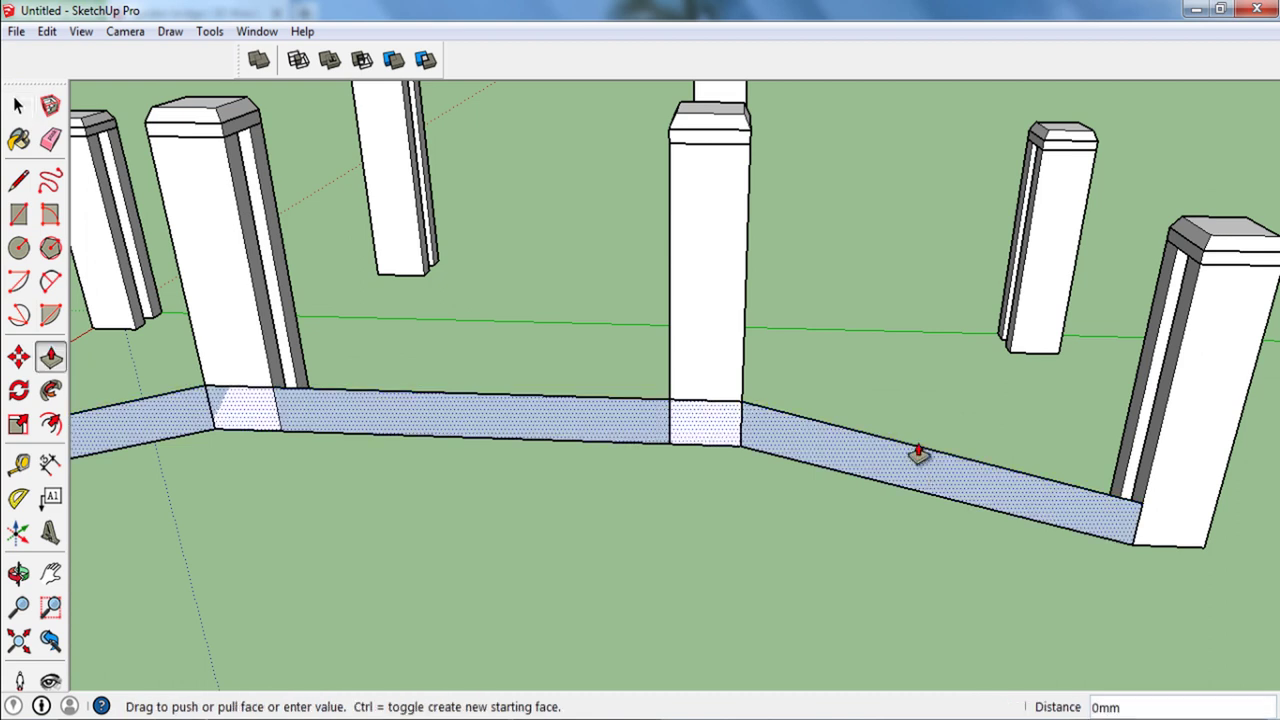
left_click(914, 451)
type("100")
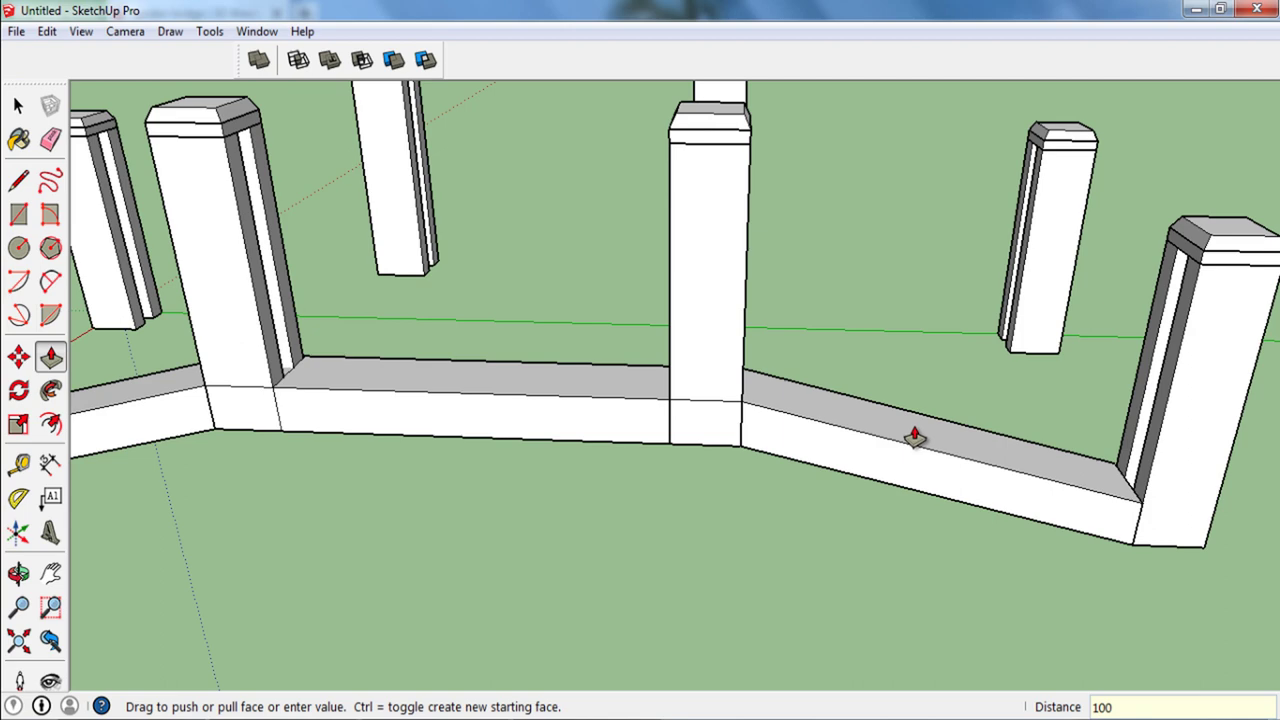
key("Return")
key("space")
Step: Make the whole thickened rail into a component
triple_click(910, 468)
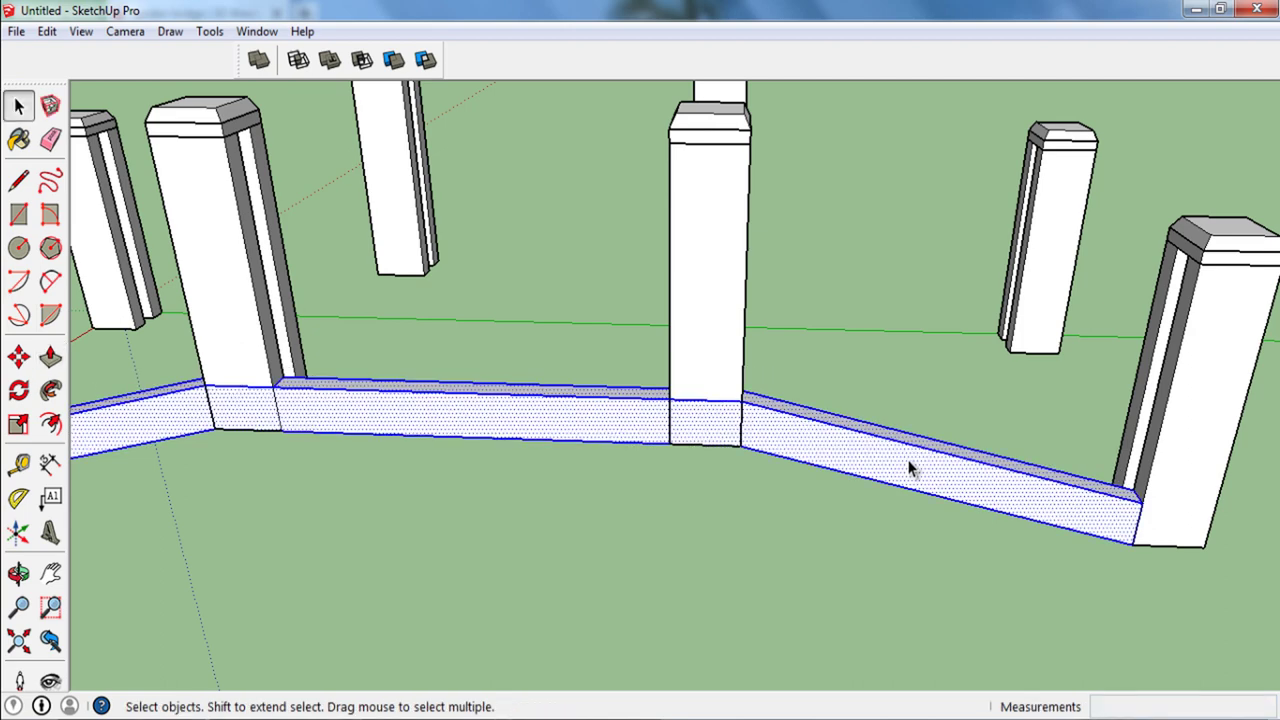
key("g")
key("Return")
Step: Move the rail component 100 mm into its new position
mouse_move(980, 451)
middle_mouse_down()
mouse_move(594, 472)
mouse_move(641, 401)
middle_mouse_up()
scroll(708, 631, "down", 2)
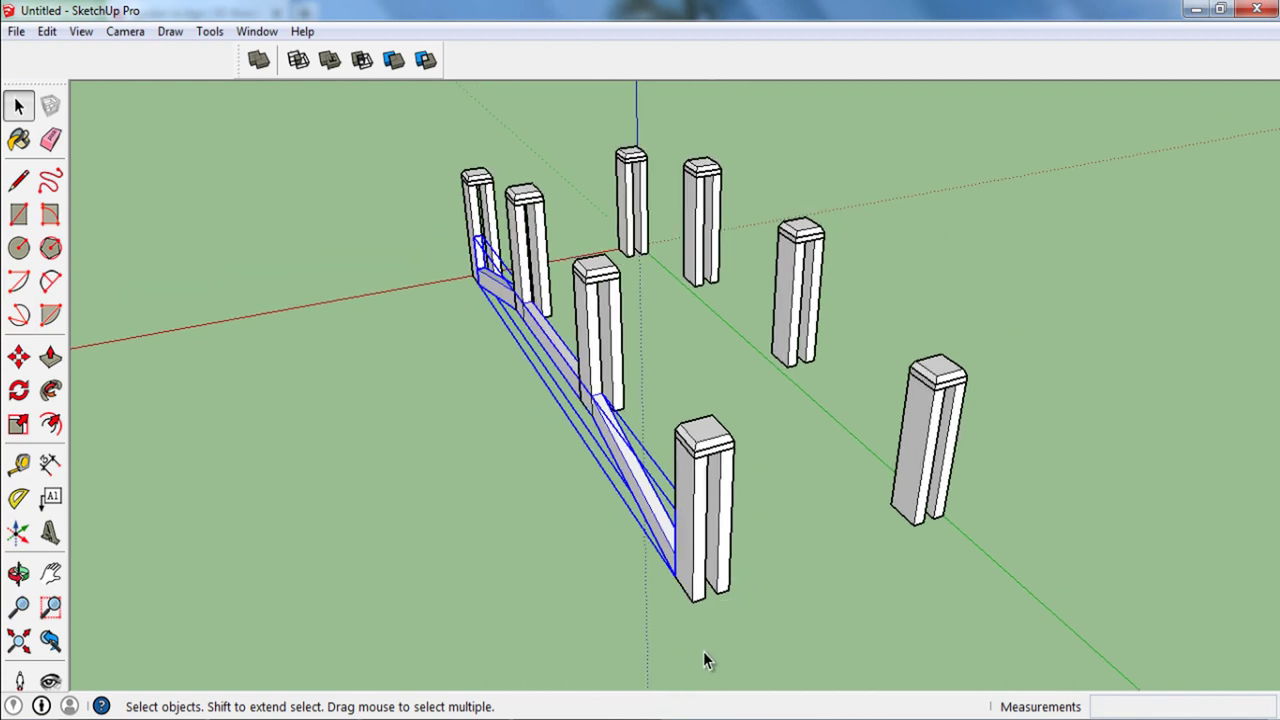
scroll(703, 651, "up", 4)
key("m")
left_click(688, 556)
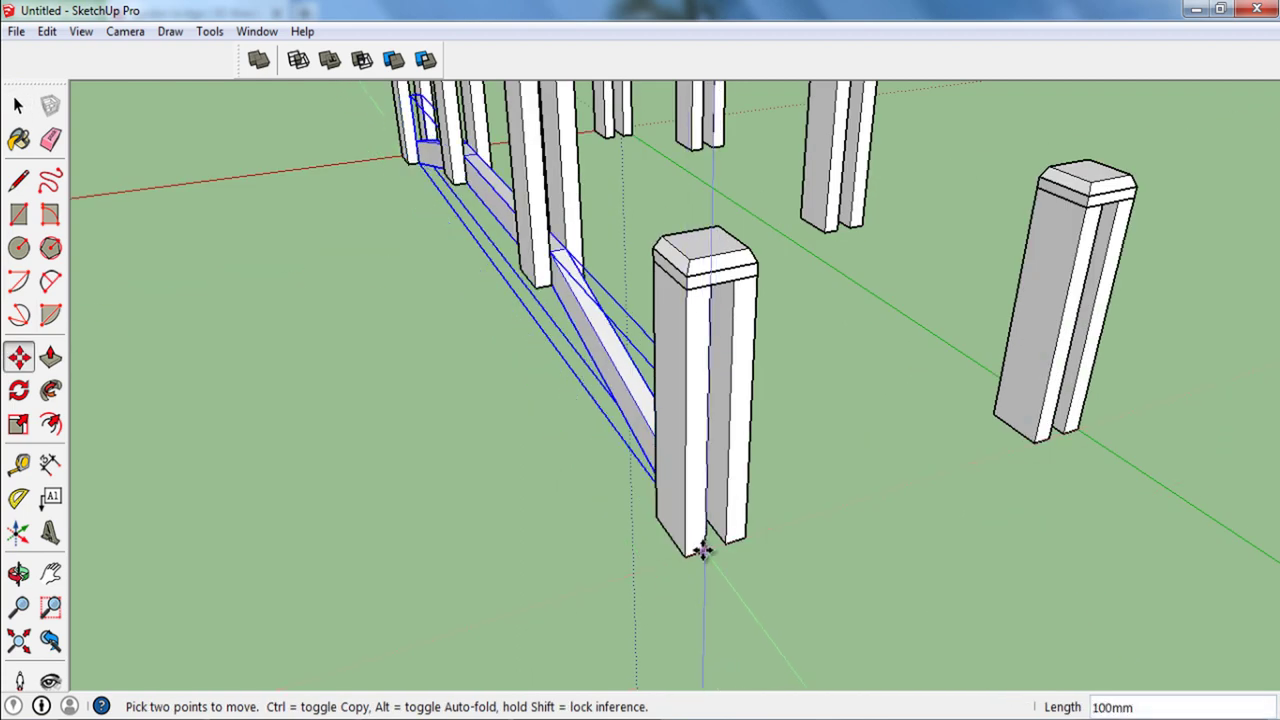
left_click(707, 550)
key("space")
left_click(775, 575)
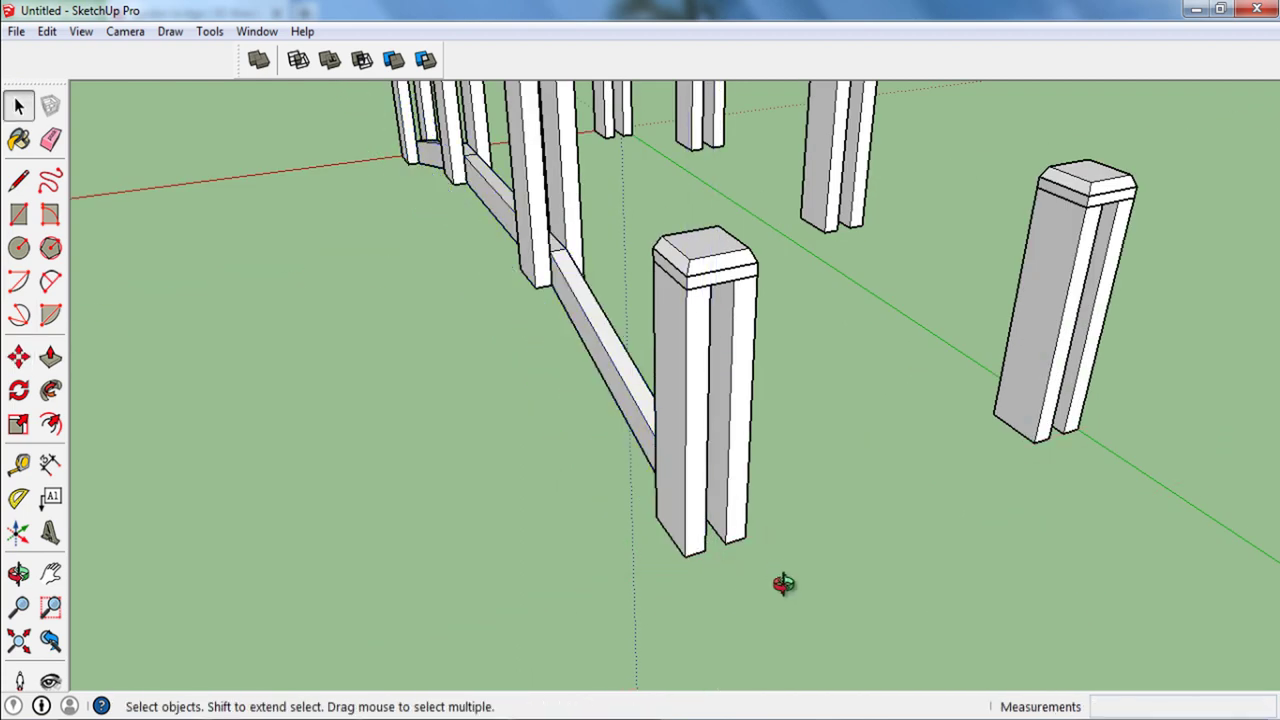
Step: Copy the lower rail from the front post base to the opposite post row
mouse_move(780, 586)
middle_mouse_down()
mouse_move(585, 573)
mouse_move(630, 452)
middle_mouse_up()
scroll(630, 452, "up", 2)
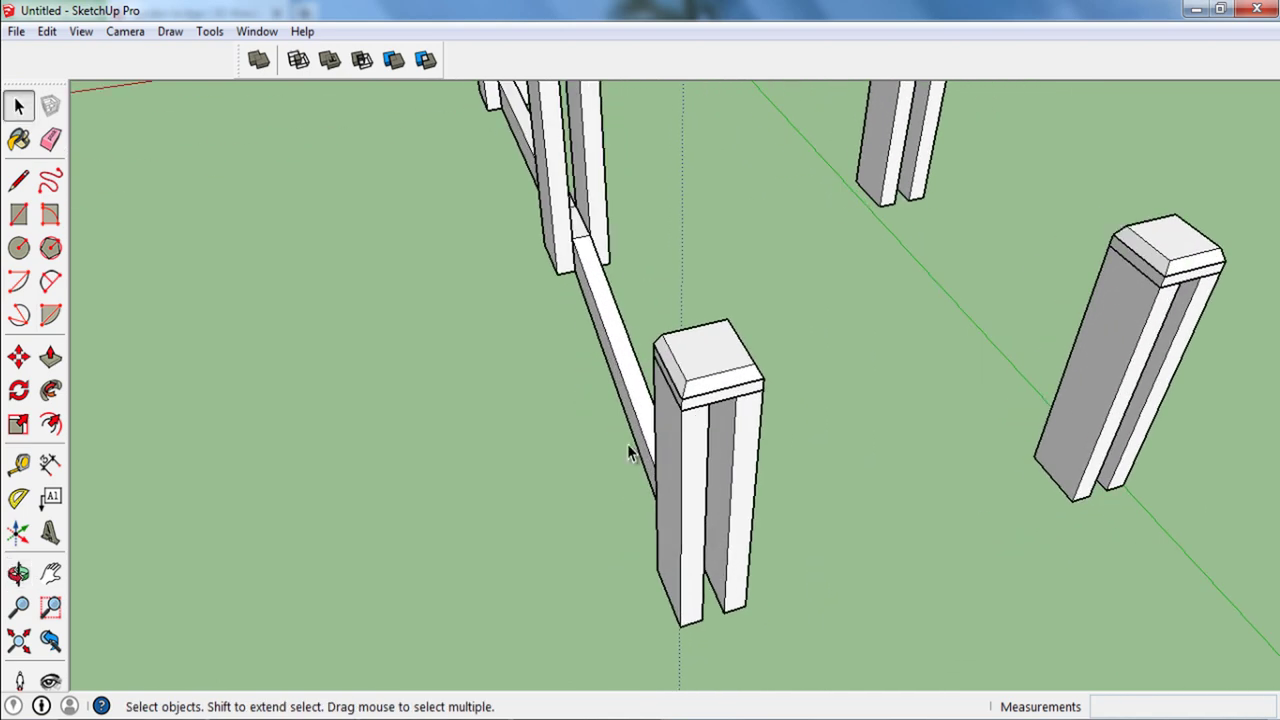
left_click(636, 420)
key("m")
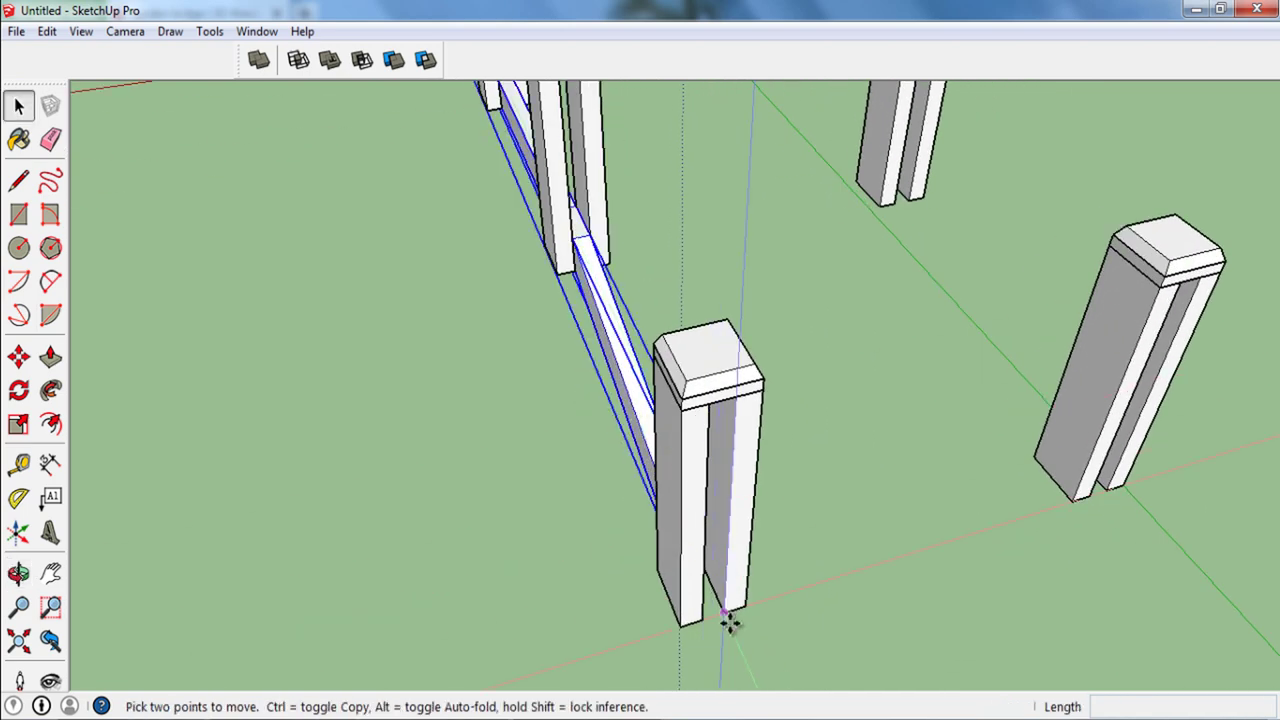
left_click(680, 624)
key("ctrl")
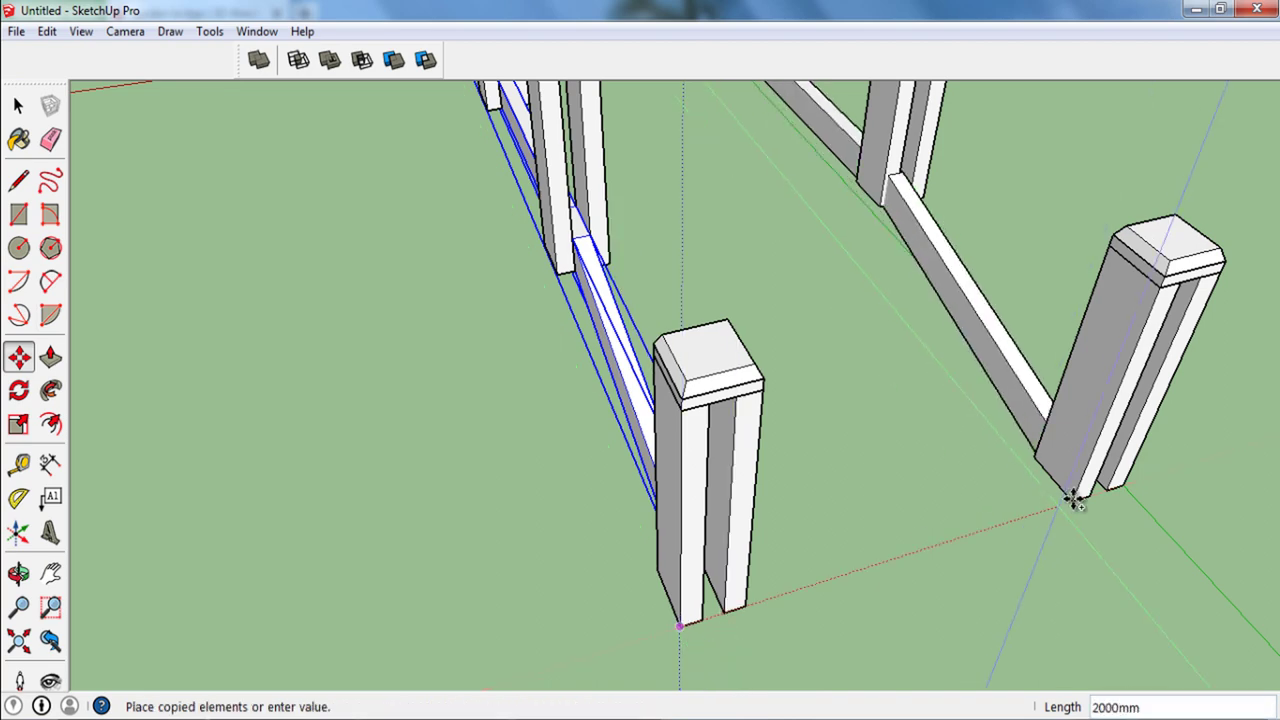
left_click(1073, 500)
key("space")
Step: Orbit around the bridge for an overview of both rails
scroll(986, 517, "down", 5)
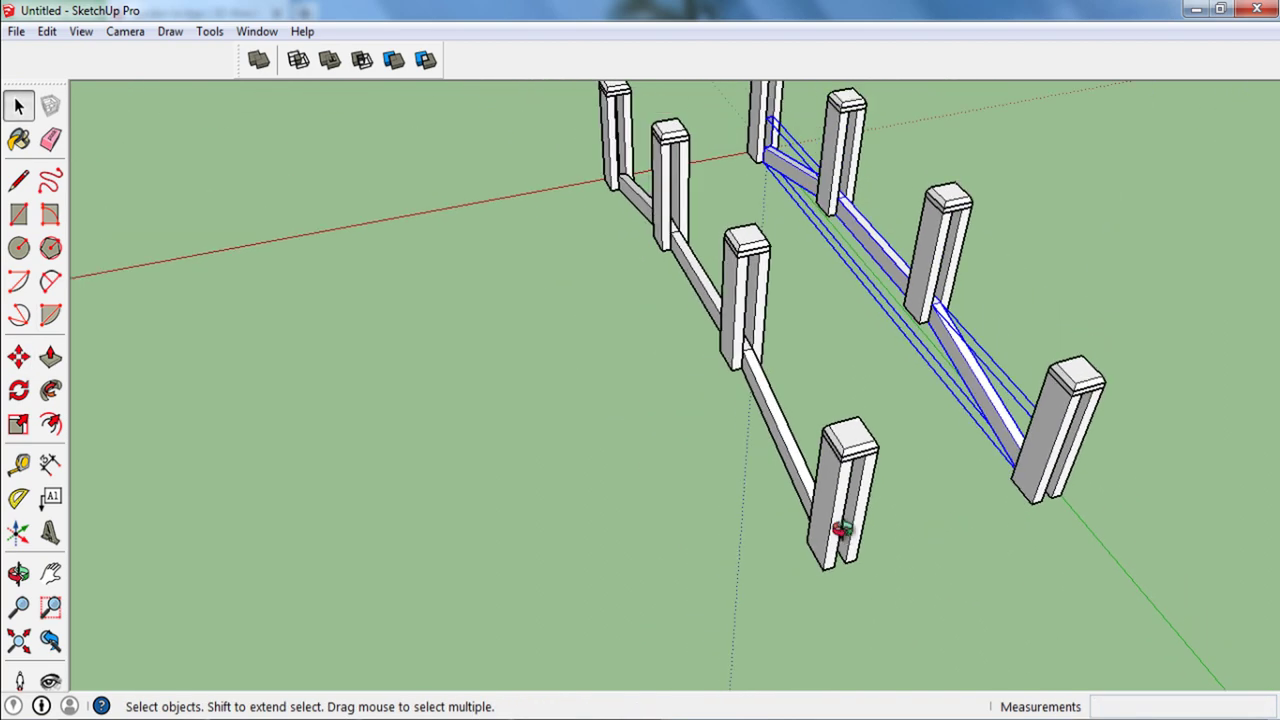
middle_click_drag(1022, 506, 1104, 476)
left_click(838, 446)
mouse_move(838, 446)
middle_mouse_down()
mouse_move(908, 277)
mouse_move(622, 280)
mouse_move(654, 318)
middle_mouse_up()
scroll(654, 320, "up", 3)
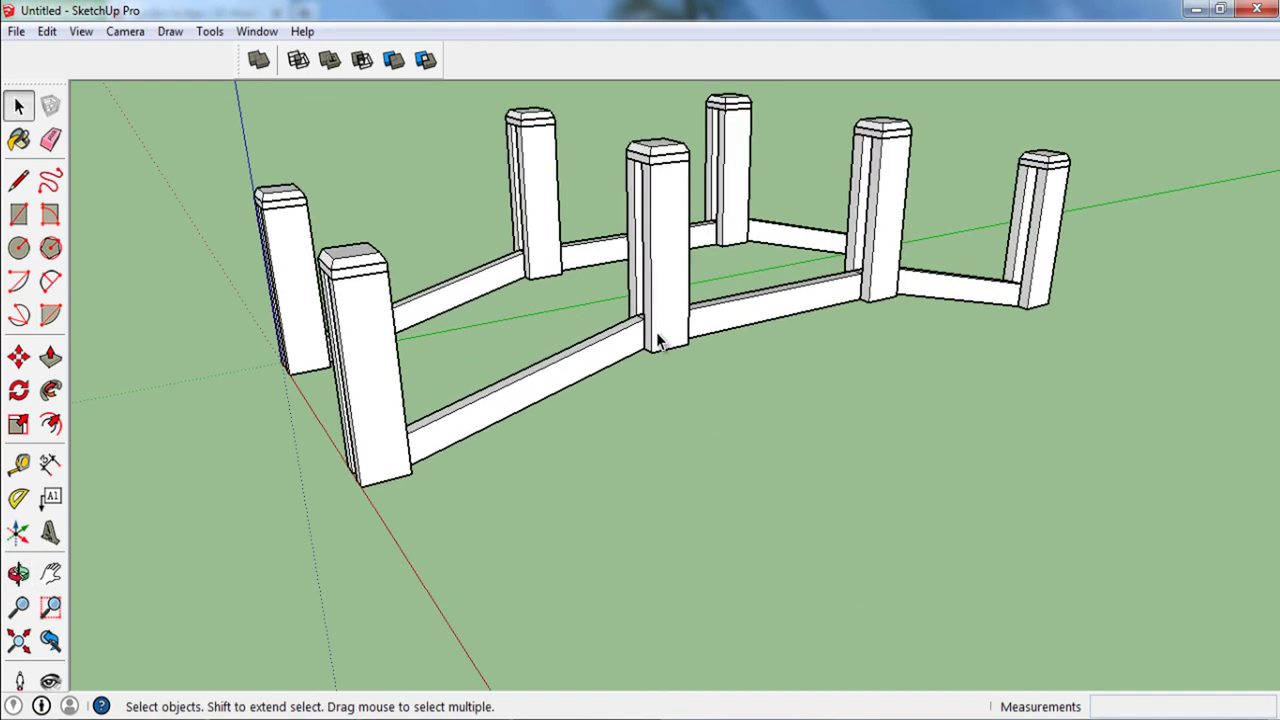
mouse_move(737, 333)
middle_mouse_down()
mouse_move(620, 336)
mouse_move(600, 323)
mouse_move(546, 343)
mouse_move(583, 350)
middle_mouse_up()
Step: Copy the lower rail 800 mm straight up to form an upper rail
scroll(613, 324, "up", 3)
scroll(609, 326, "down", 3)
left_click(583, 350)
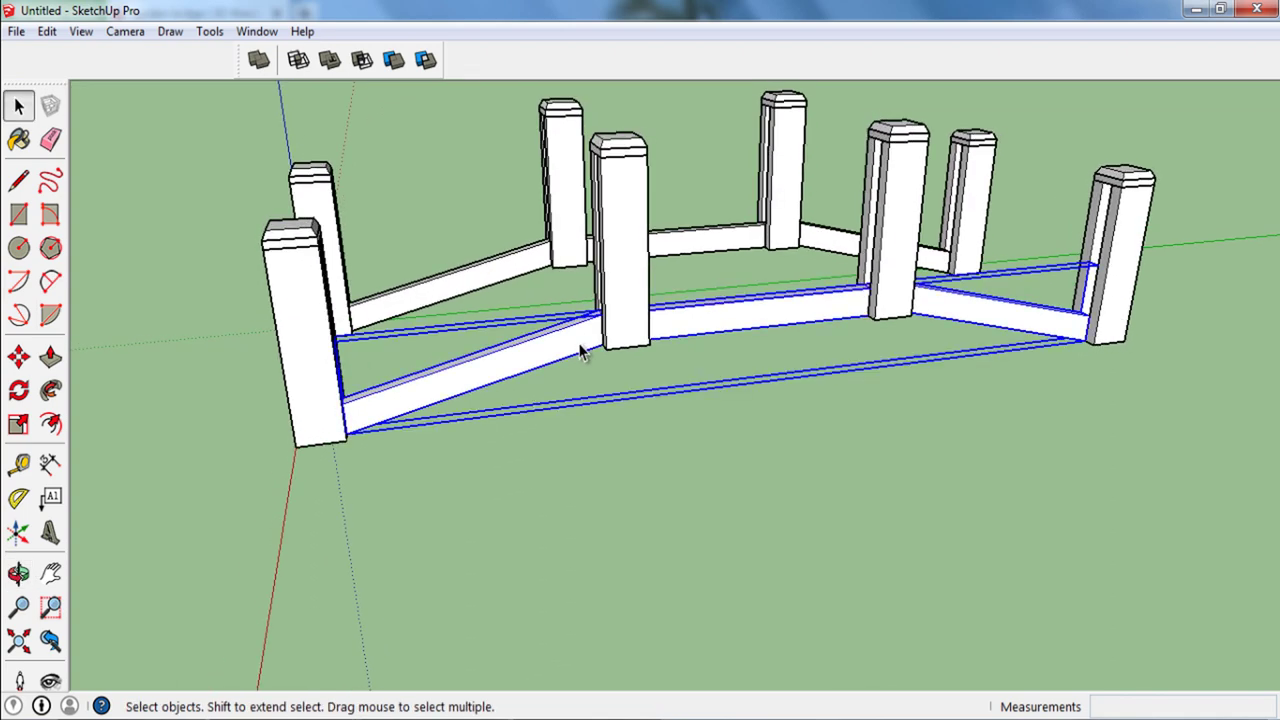
key("m")
scroll(585, 345, "up", 3)
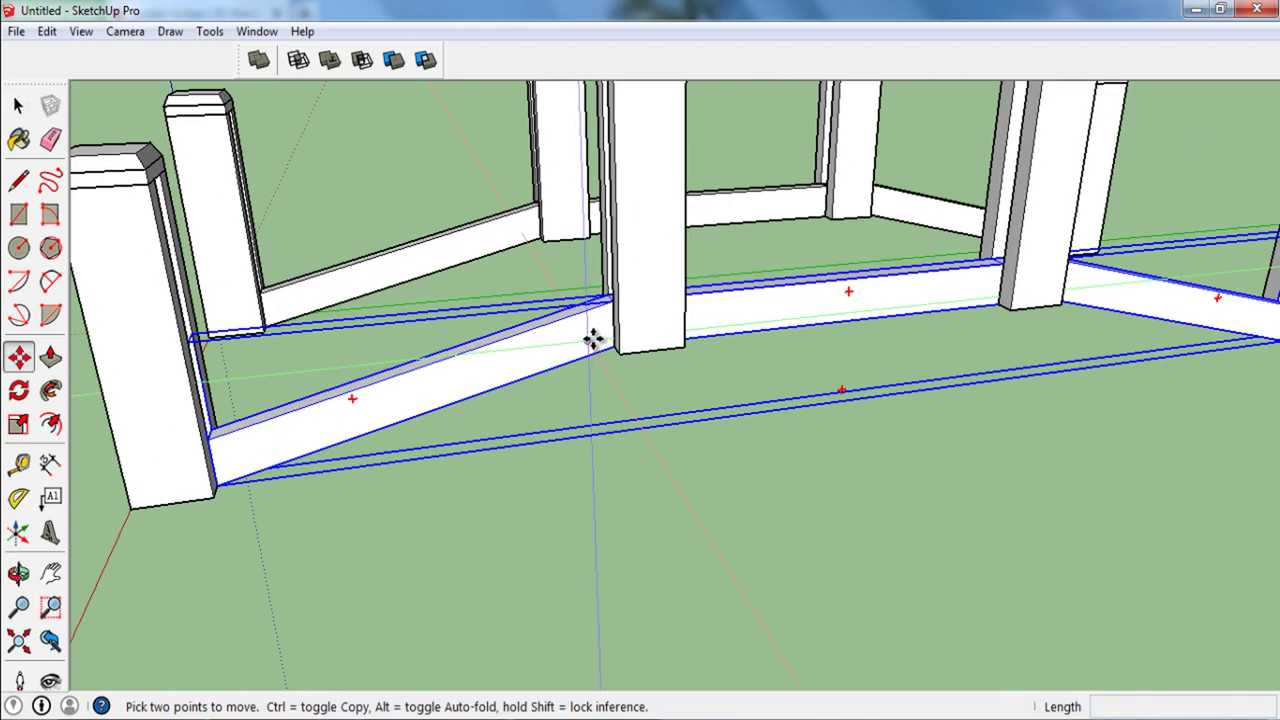
scroll(627, 224, "down", 3)
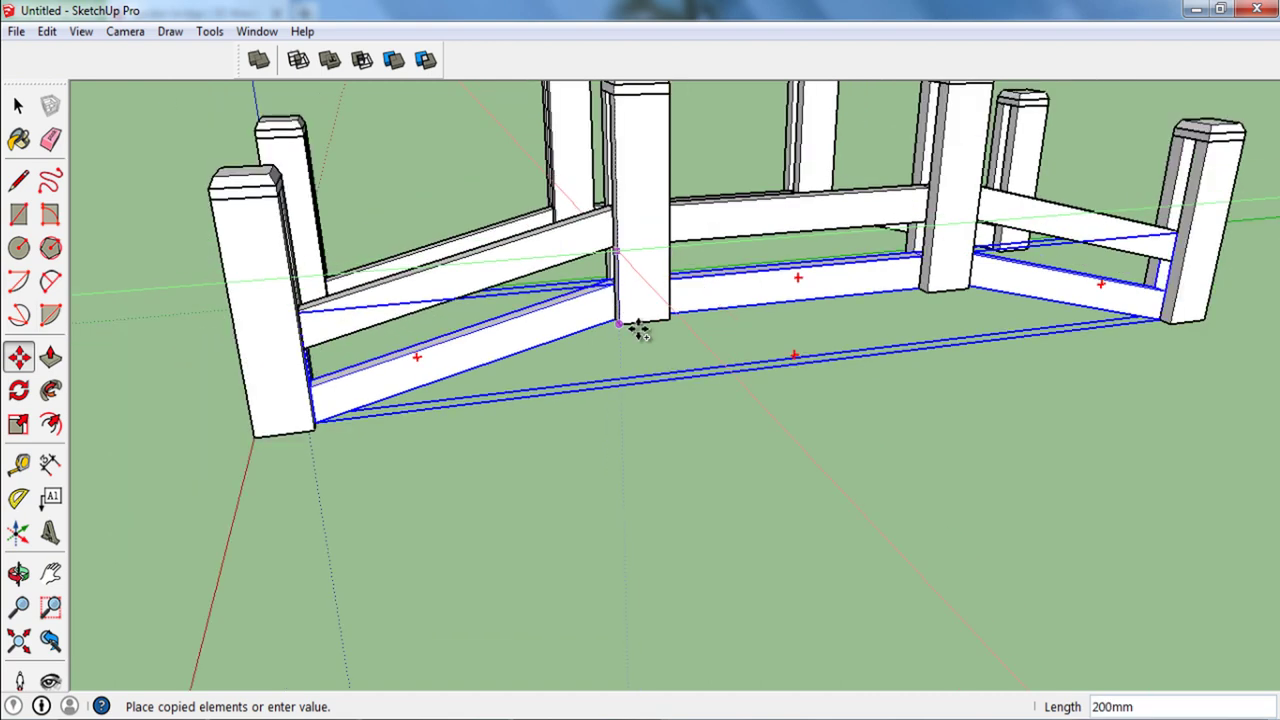
scroll(627, 230, "down", 2)
type("8")
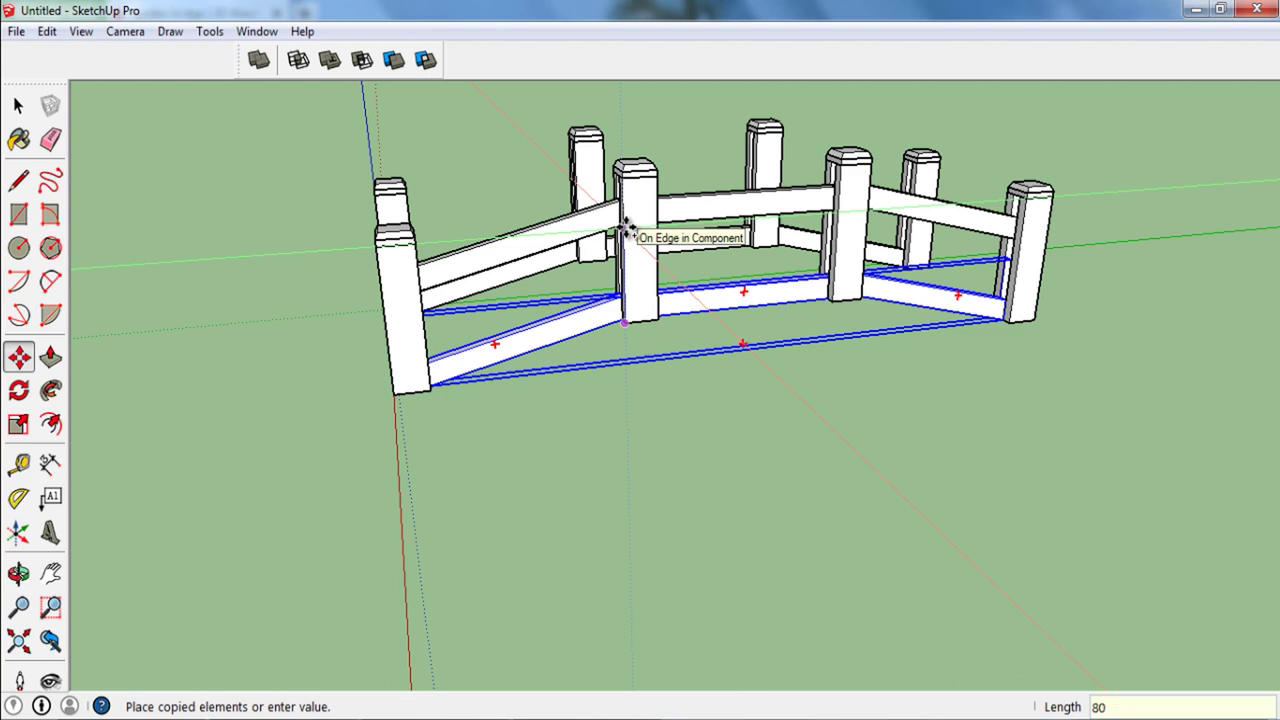
type("0")
key("Return")
key("space")
left_click(712, 455)
Step: Copy the upper rail across to the opposite row of posts
middle_click_drag(712, 455, 538, 377)
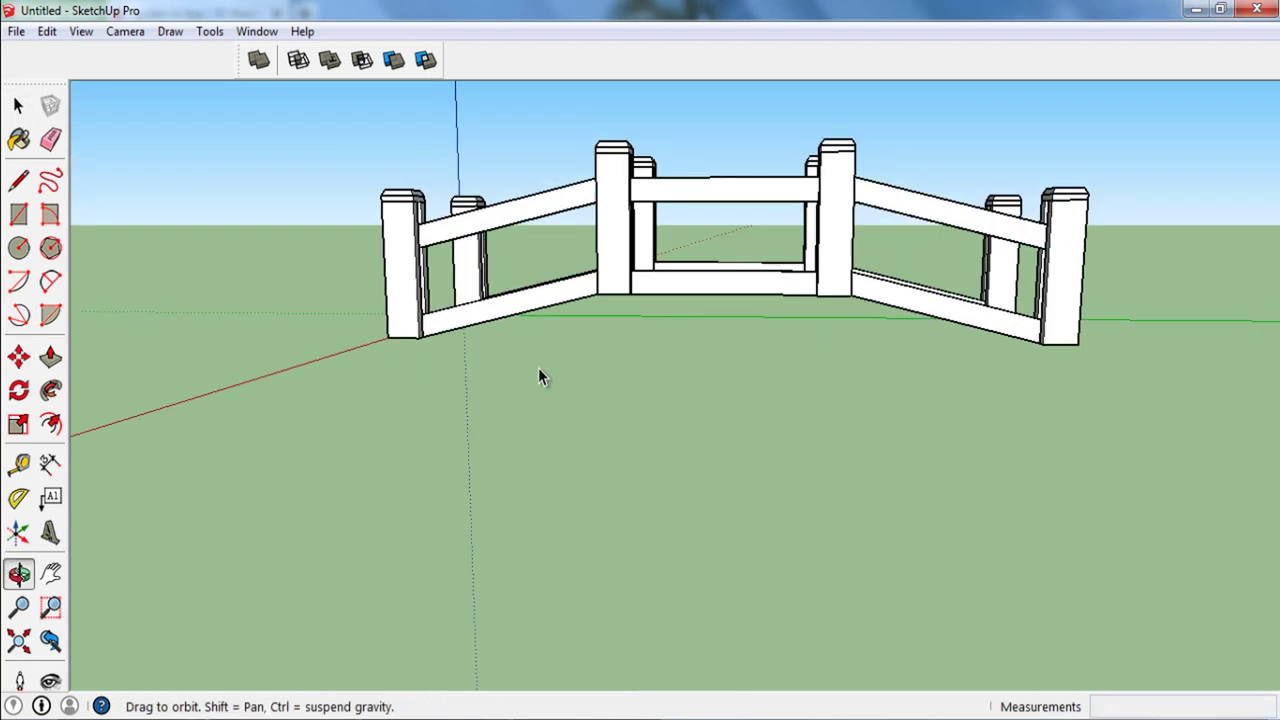
key("space")
middle_click_drag(509, 486, 987, 392)
left_click(854, 343)
mouse_move(854, 343)
middle_mouse_down()
mouse_move(1043, 541)
mouse_move(1026, 517)
mouse_move(890, 552)
middle_mouse_up()
key("m")
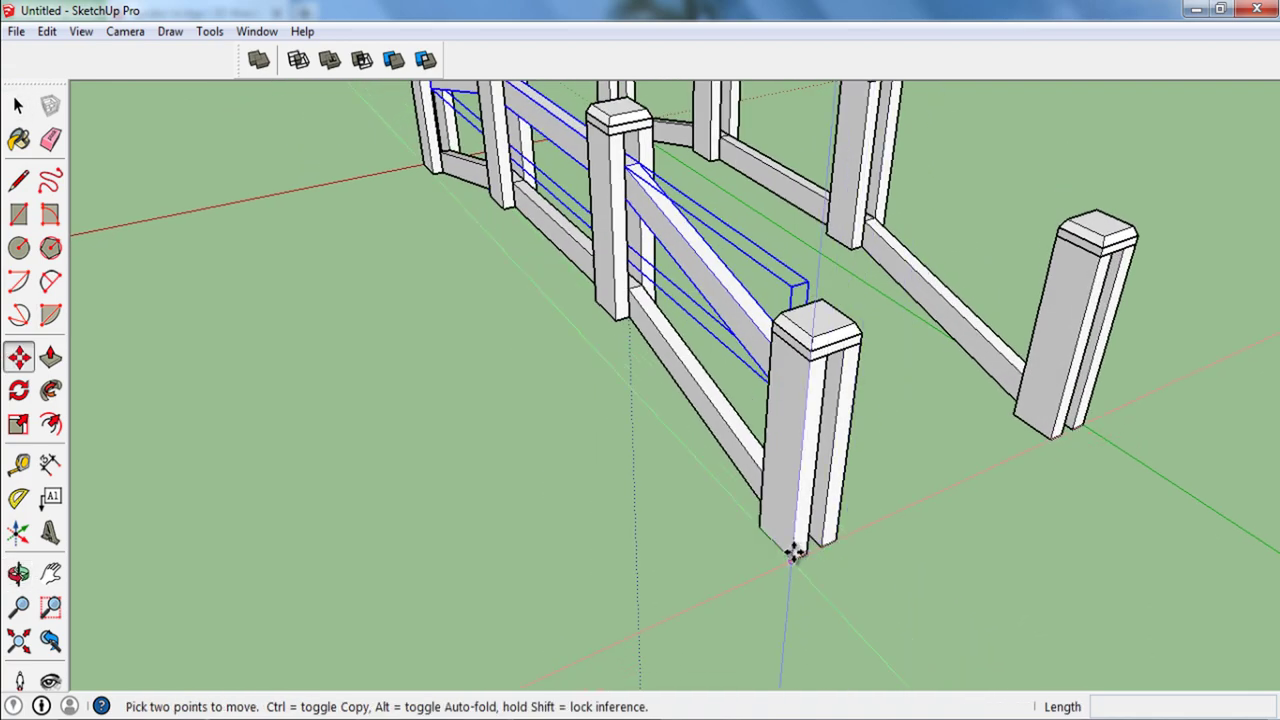
left_click(792, 552)
key("ctrl")
left_click(1051, 431)
key("space")
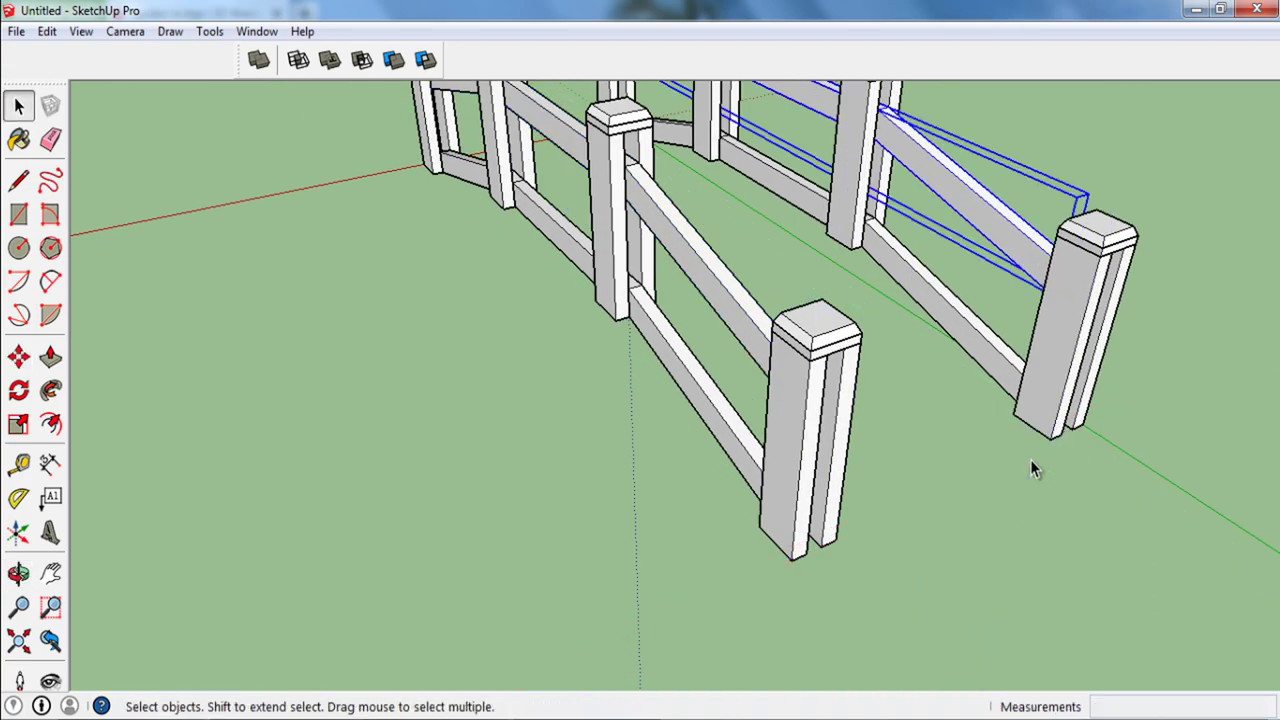
left_click(1031, 528)
scroll(1146, 517, "down", 3)
mouse_move(1146, 517)
middle_mouse_down()
mouse_move(686, 431)
mouse_move(817, 447)
mouse_move(808, 471)
mouse_move(821, 430)
mouse_move(672, 468)
mouse_move(698, 373)
mouse_move(681, 379)
mouse_move(752, 293)
mouse_move(748, 346)
middle_mouse_up()
Step: Draw a 2100 by 200 rectangle from the post corner between the two rails
mouse_move(1151, 321)
middle_mouse_down()
mouse_move(1094, 289)
mouse_move(700, 290)
mouse_move(771, 294)
middle_mouse_up()
scroll(747, 398, "up", 5)
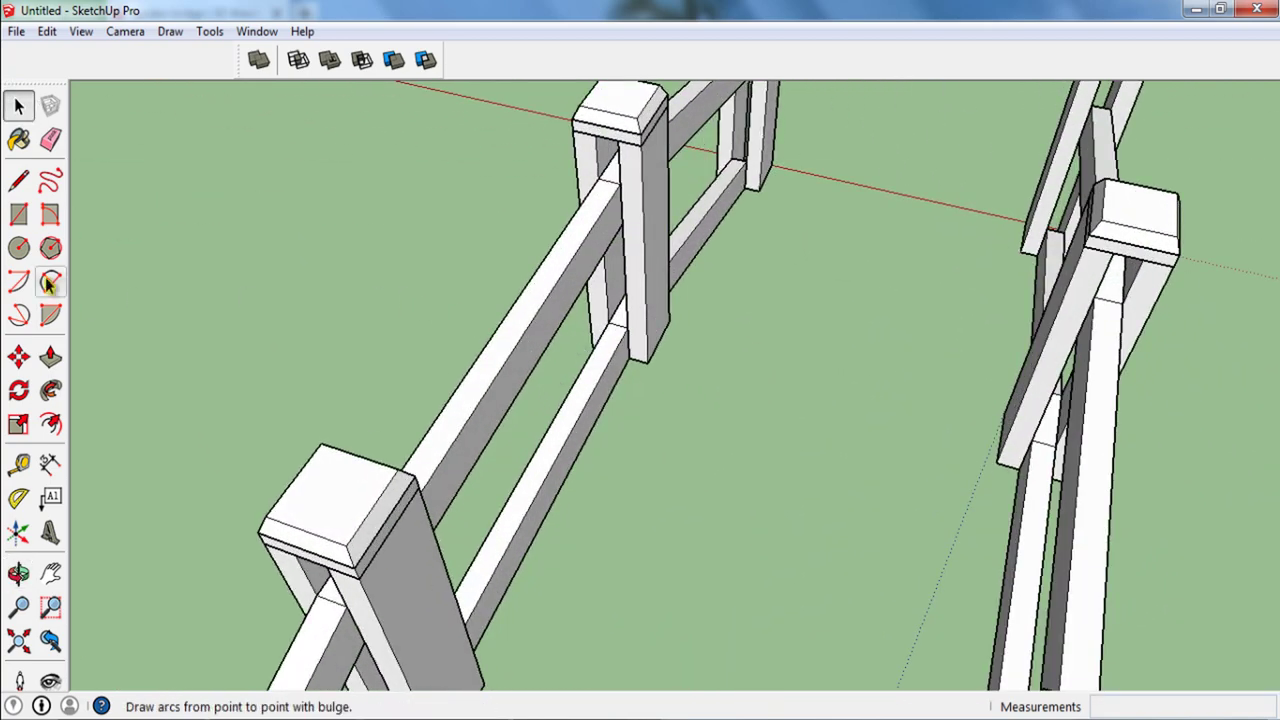
scroll(648, 322, "up", 2)
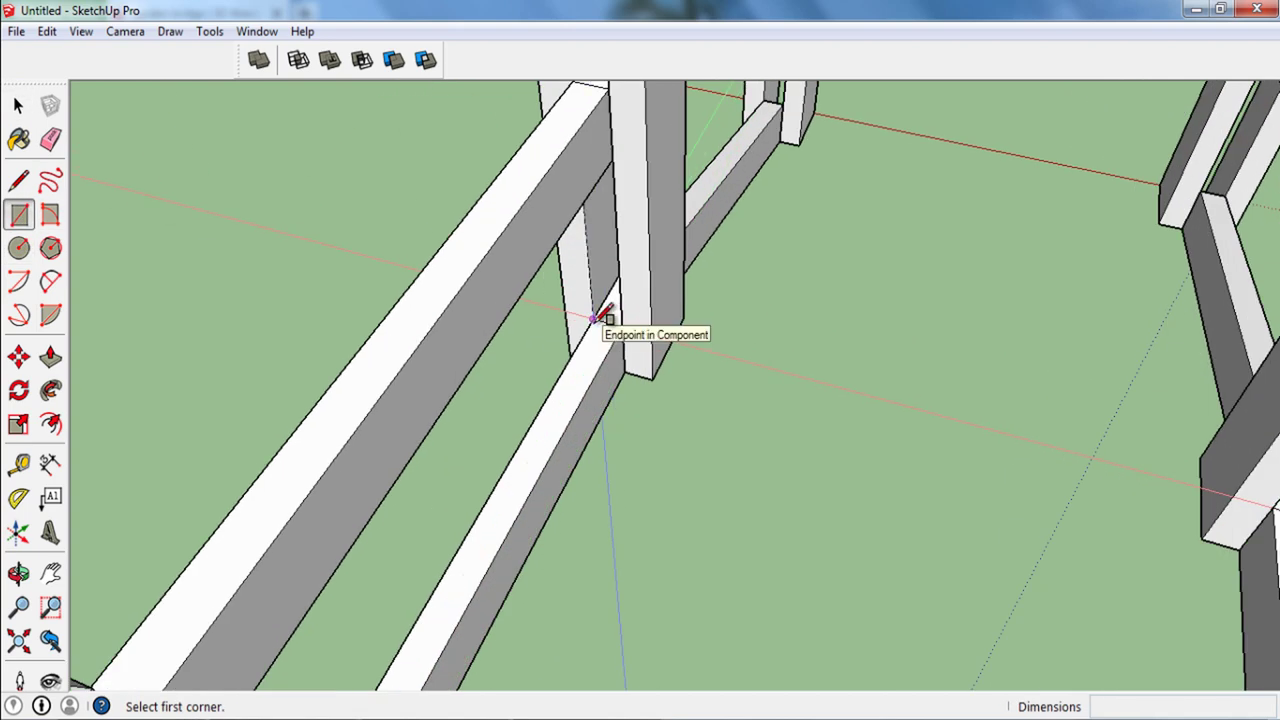
left_click(594, 318)
scroll(588, 325, "down", 2)
type("2100,2")
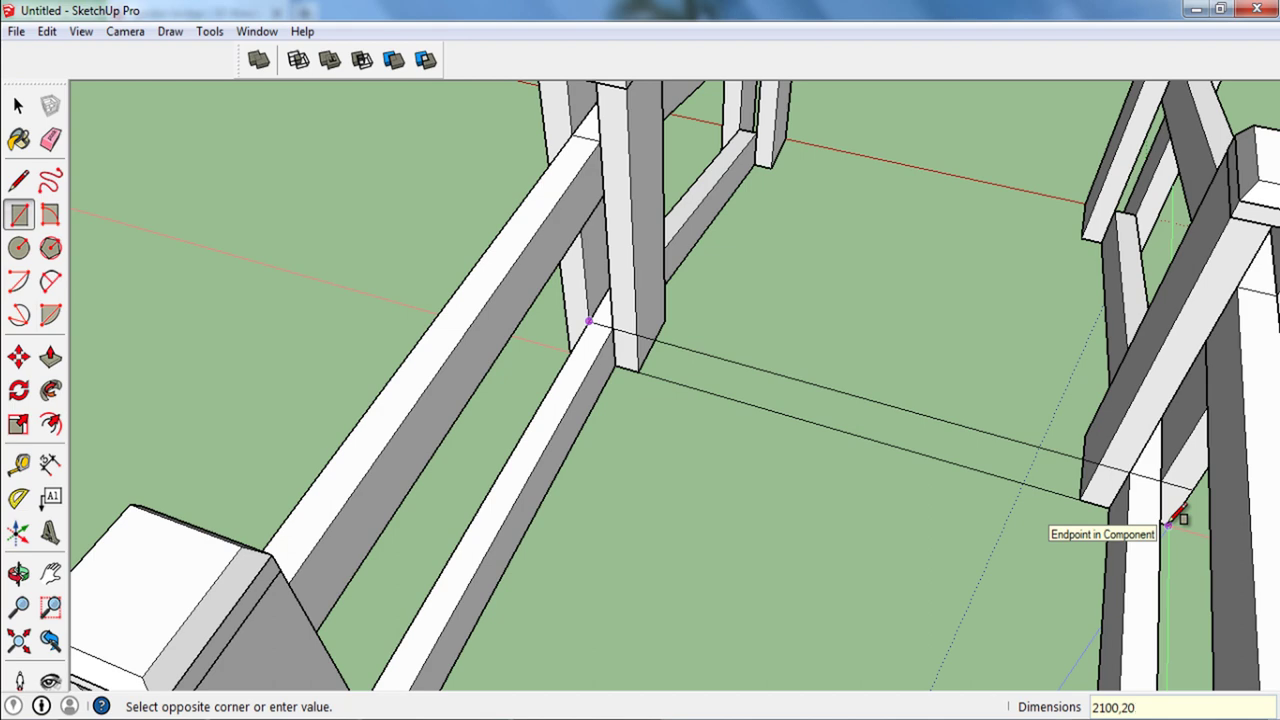
type("0")
key("Return")
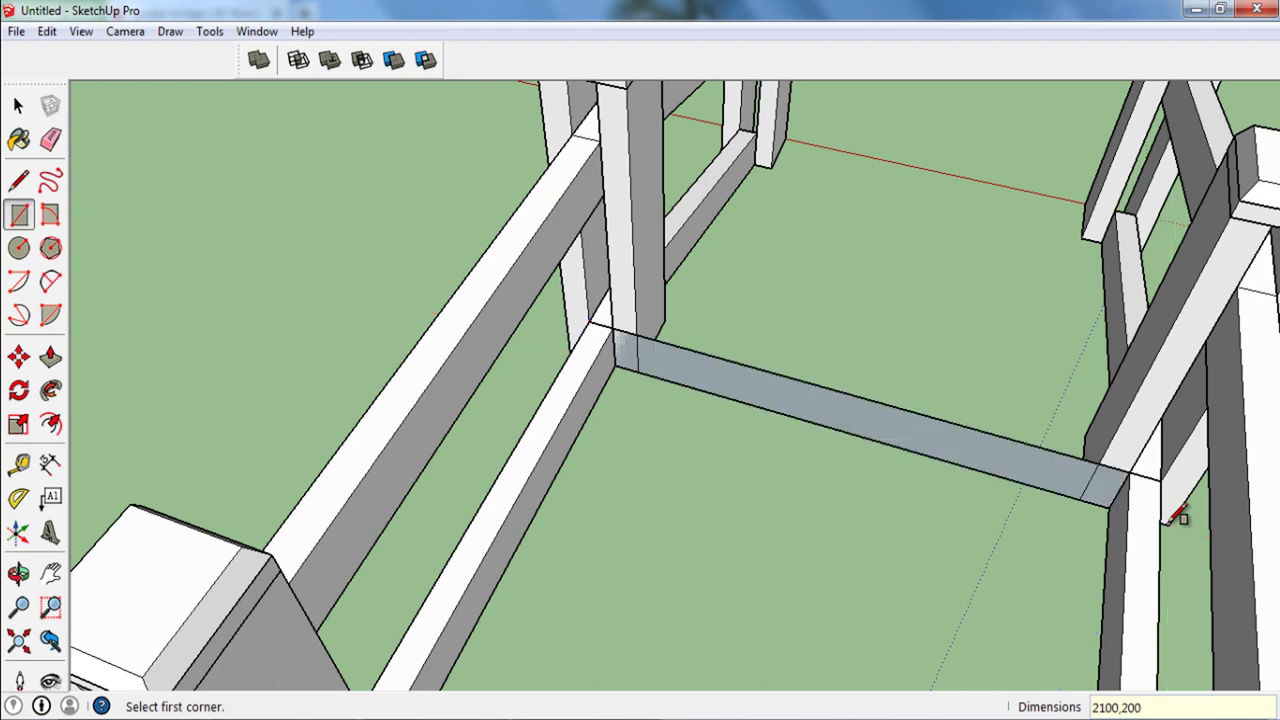
key("space")
Step: Push/Pull the rectangle into a thin solid board and select the whole board
scroll(1125, 473, "up", 2)
scroll(1035, 477, "up", 2)
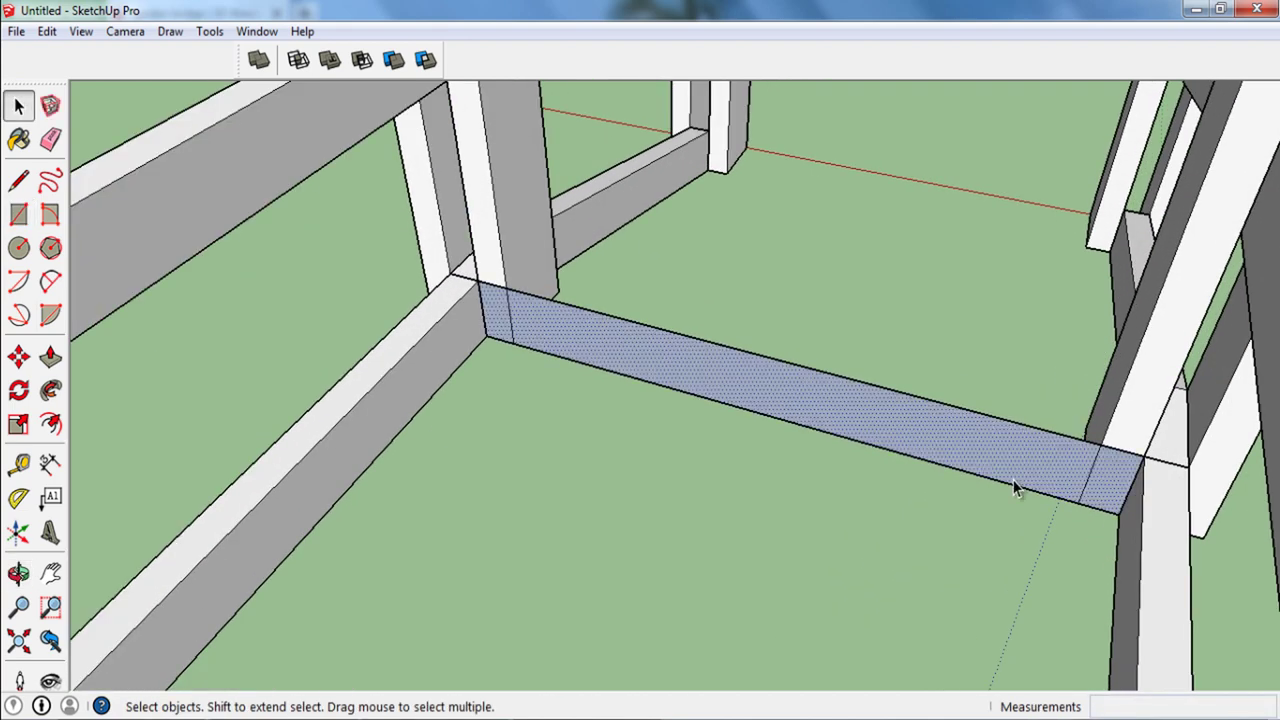
middle_click_drag(1010, 463, 963, 477)
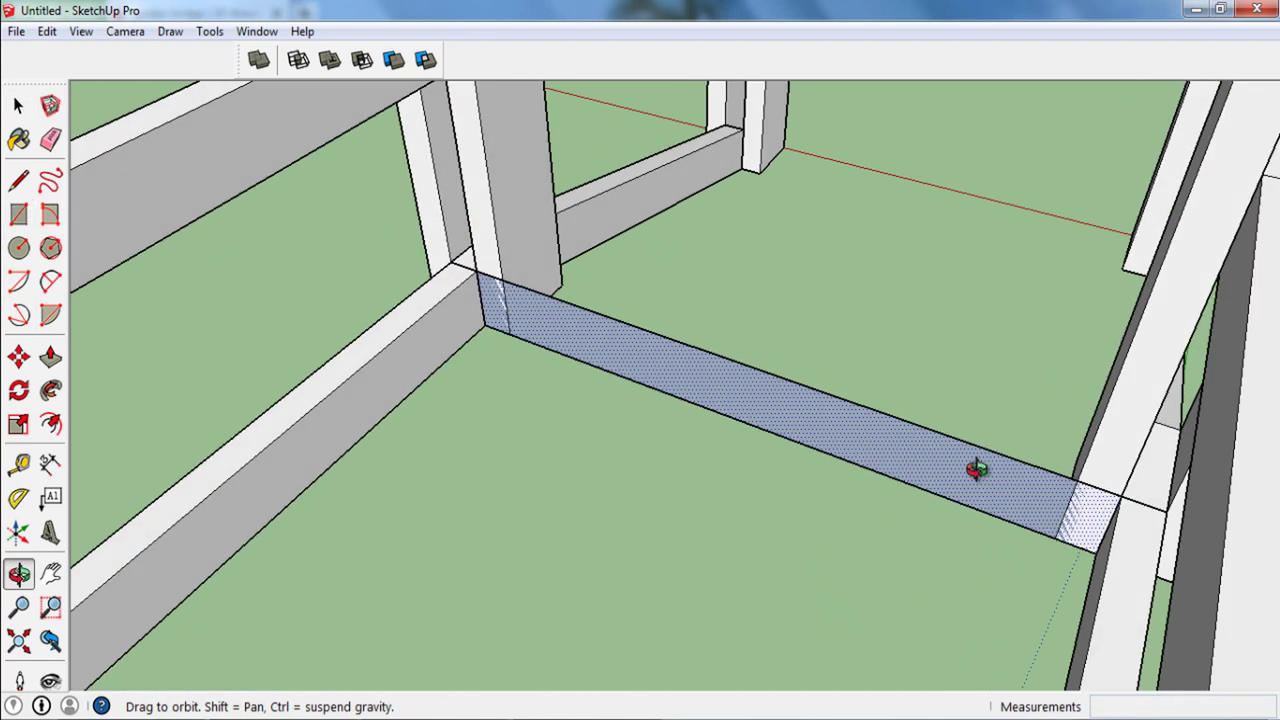
key("p")
left_click_drag(963, 488, 953, 508)
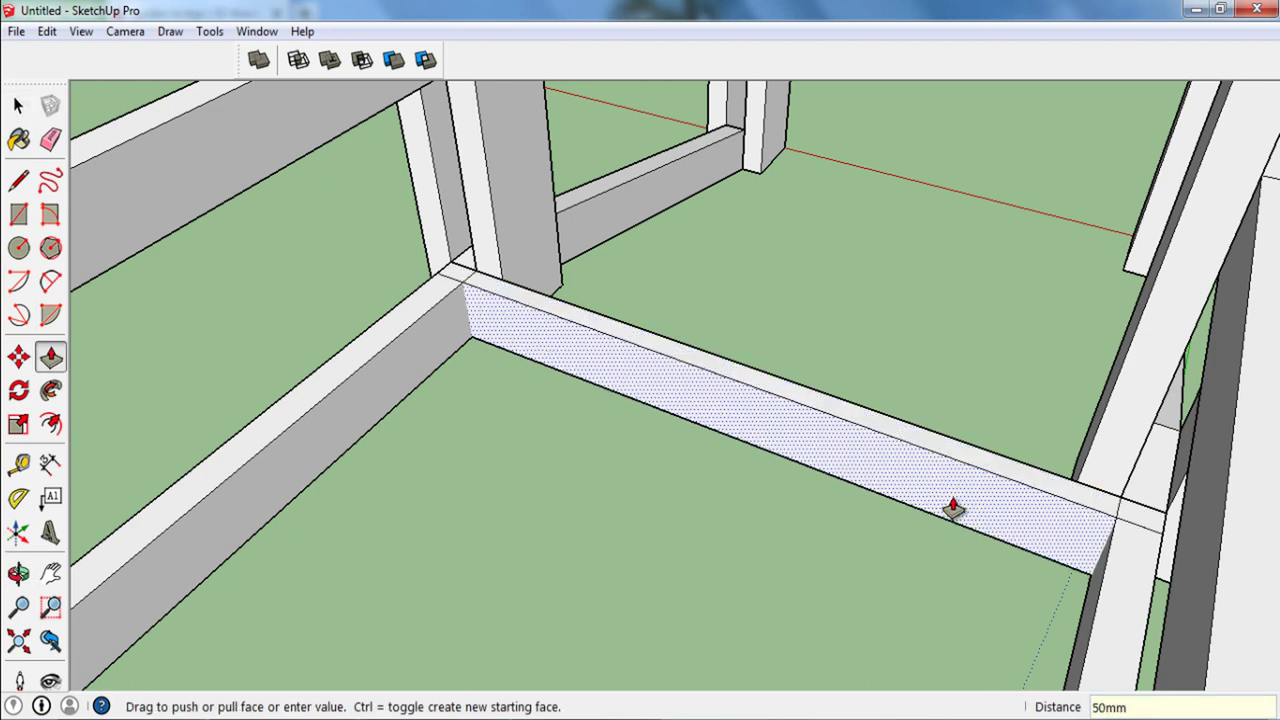
left_click(953, 508)
key("space")
mouse_move(954, 509)
middle_mouse_down()
mouse_move(874, 491)
mouse_move(808, 326)
mouse_move(950, 568)
mouse_move(816, 447)
middle_mouse_up()
triple_click(796, 402)
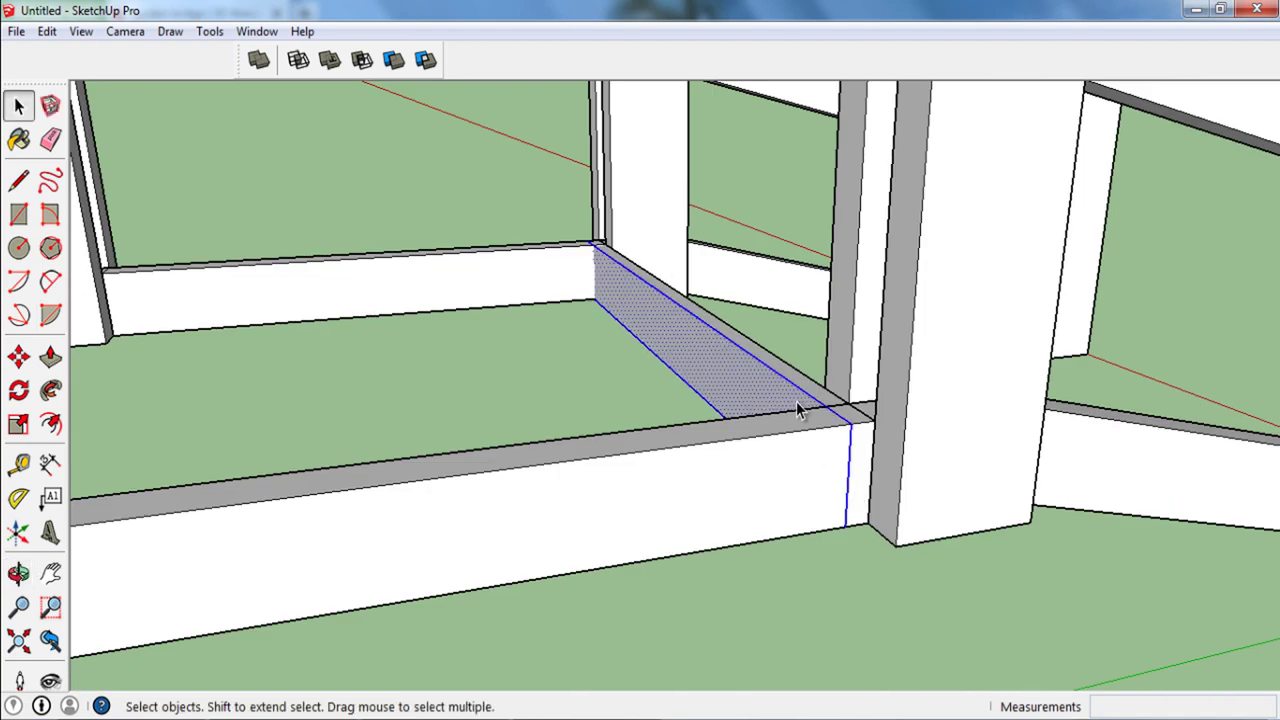
Step: Make the board a component and move it 200 mm higher
key("g")
key("Return")
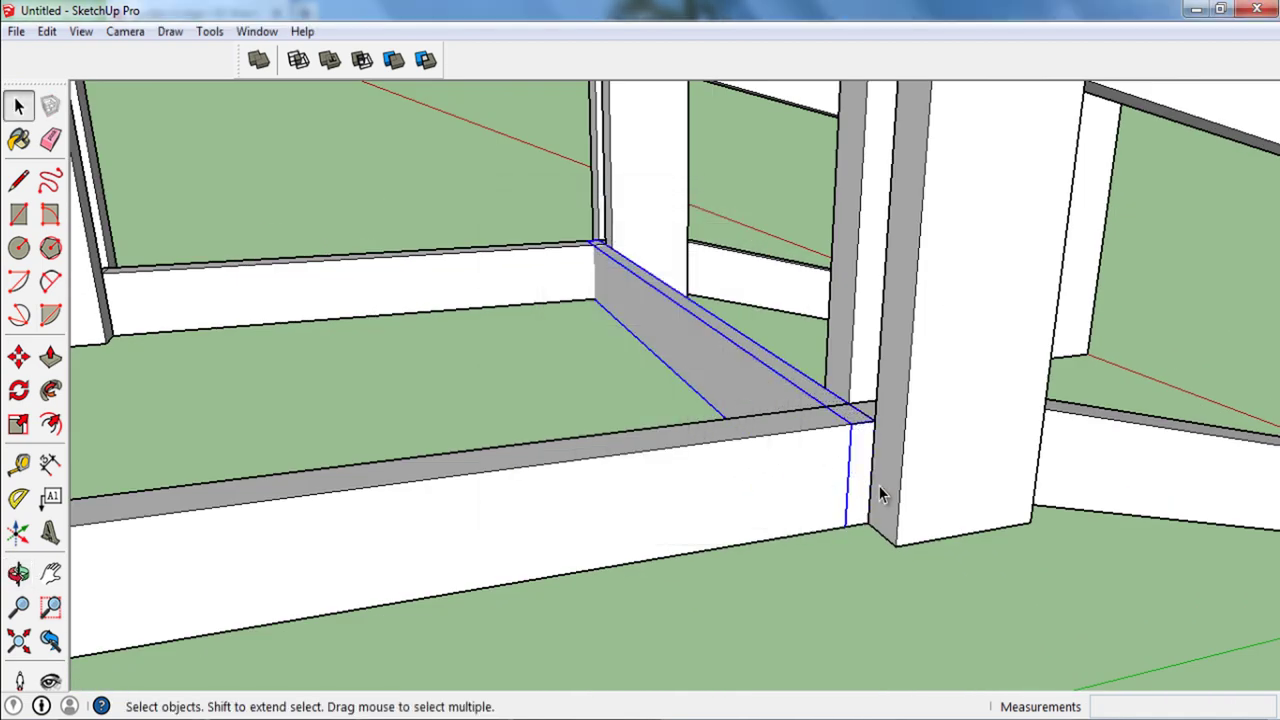
scroll(878, 486, "up", 1)
scroll(878, 494, "up", 1)
key("m")
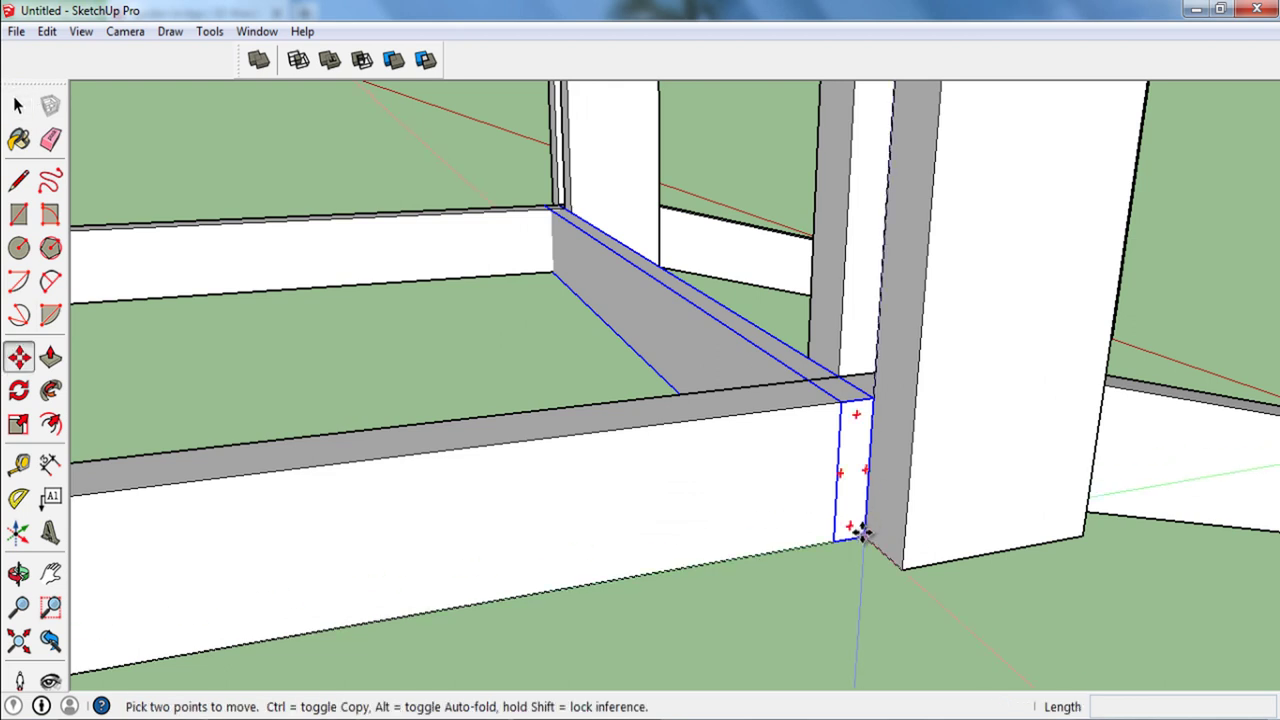
left_click(865, 537)
left_click(866, 392)
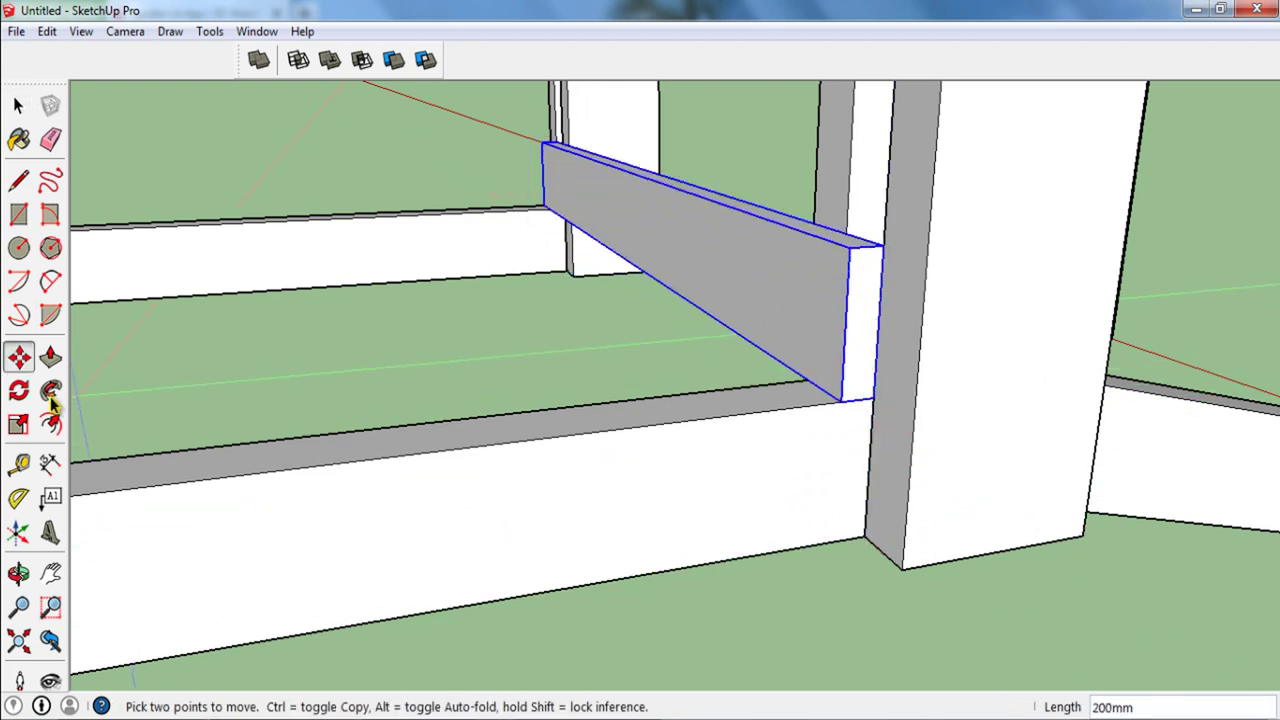
Step: Rotate the board 90° to lie flat and drop it onto the rail
key("q")
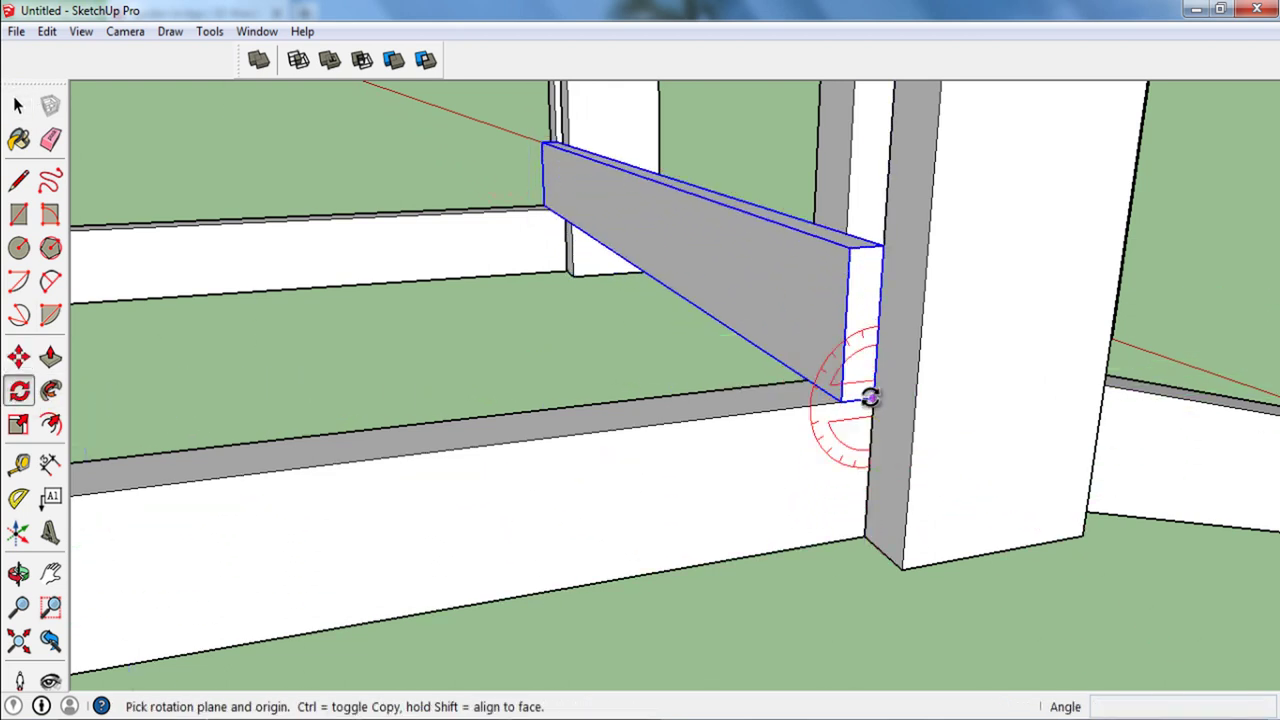
left_click_drag(870, 397, 873, 293)
left_click(877, 252)
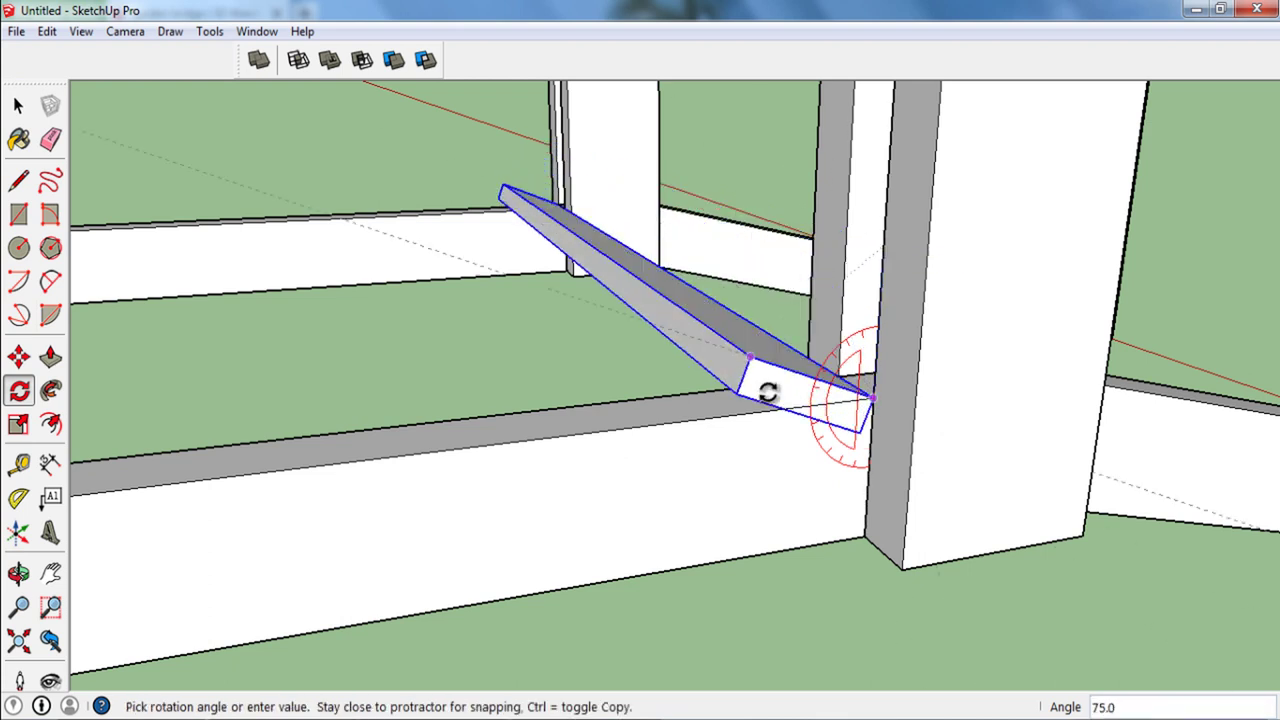
left_click(730, 418)
key("space")
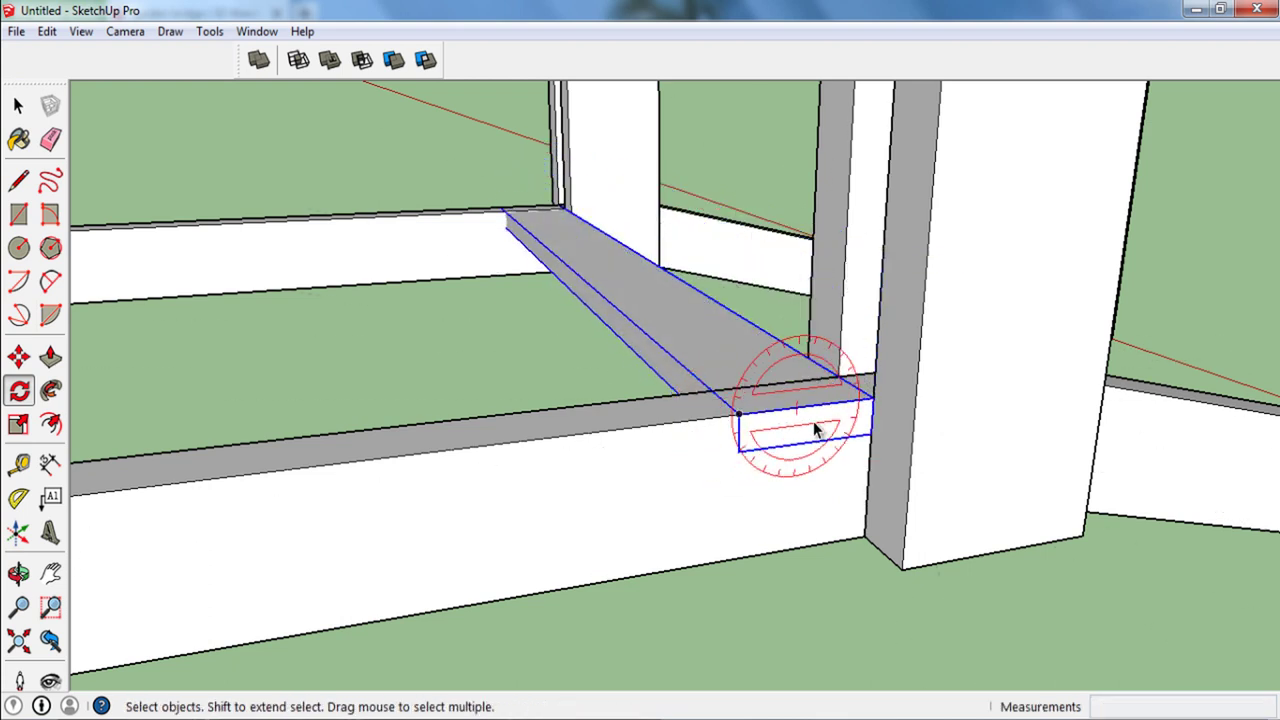
key("m")
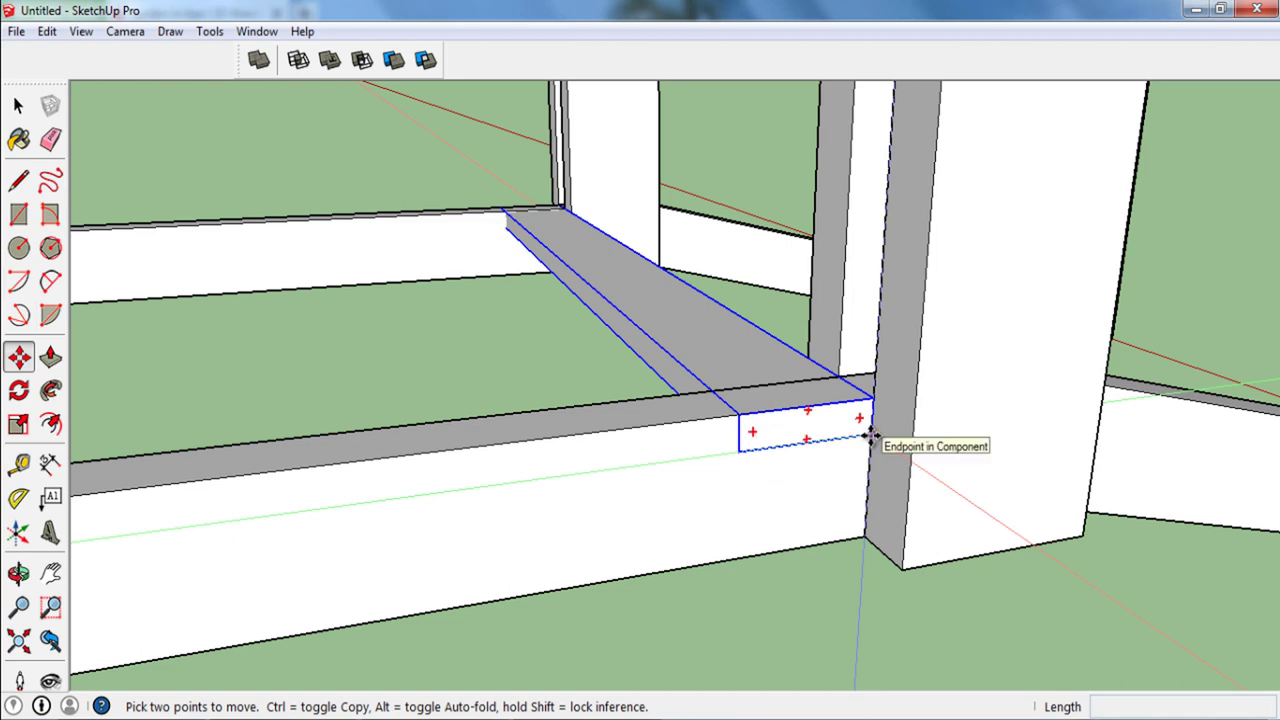
left_click(870, 437)
left_click(866, 394)
key("space")
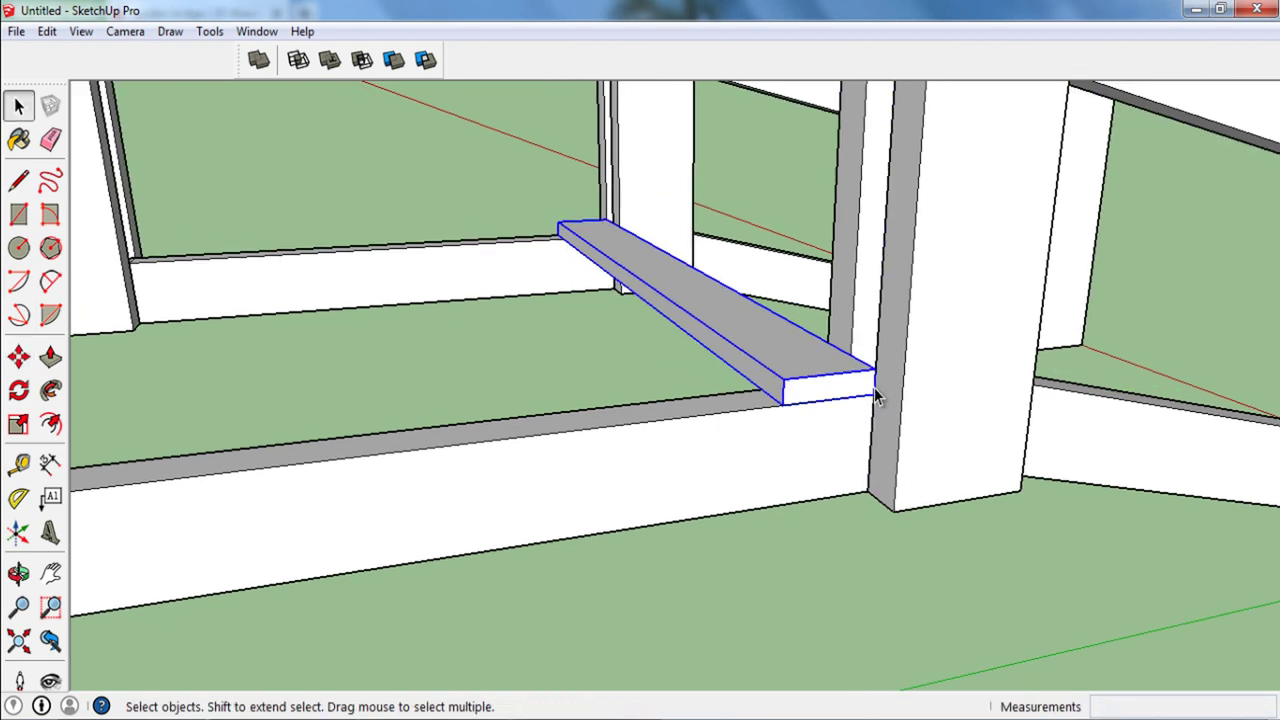
mouse_move(863, 394)
middle_mouse_down()
mouse_move(849, 434)
mouse_move(836, 417)
middle_mouse_up()
scroll(836, 417, "down", 5)
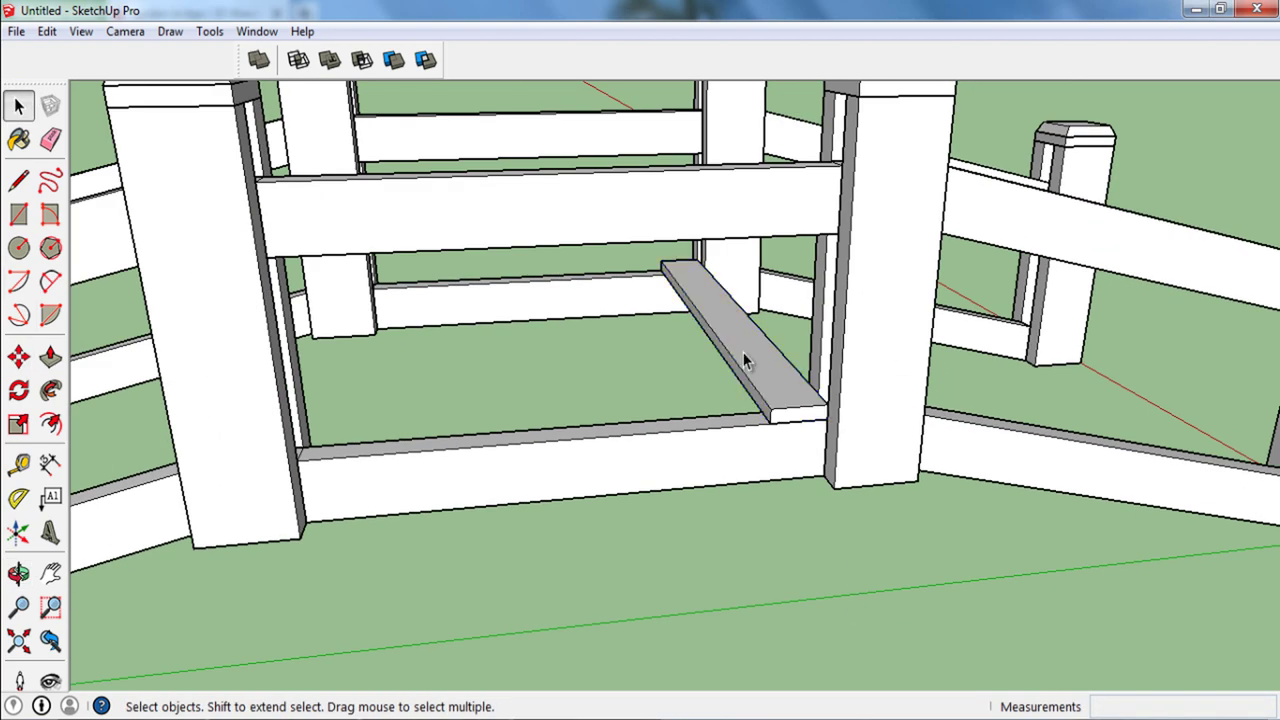
scroll(780, 390, "up", 5)
Step: Copy the plank to the section's far end and array it into seven evenly spaced planks
key("m")
left_click(787, 450)
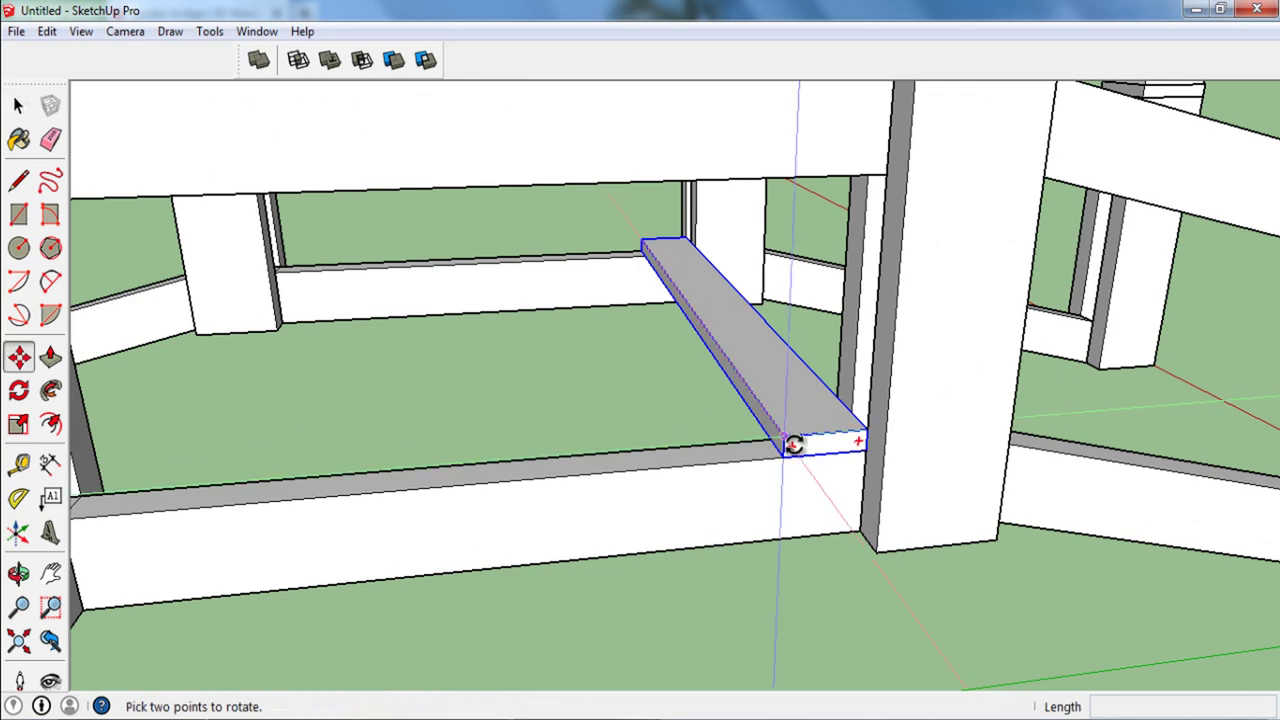
key("ctrl")
scroll(760, 486, "down", 2)
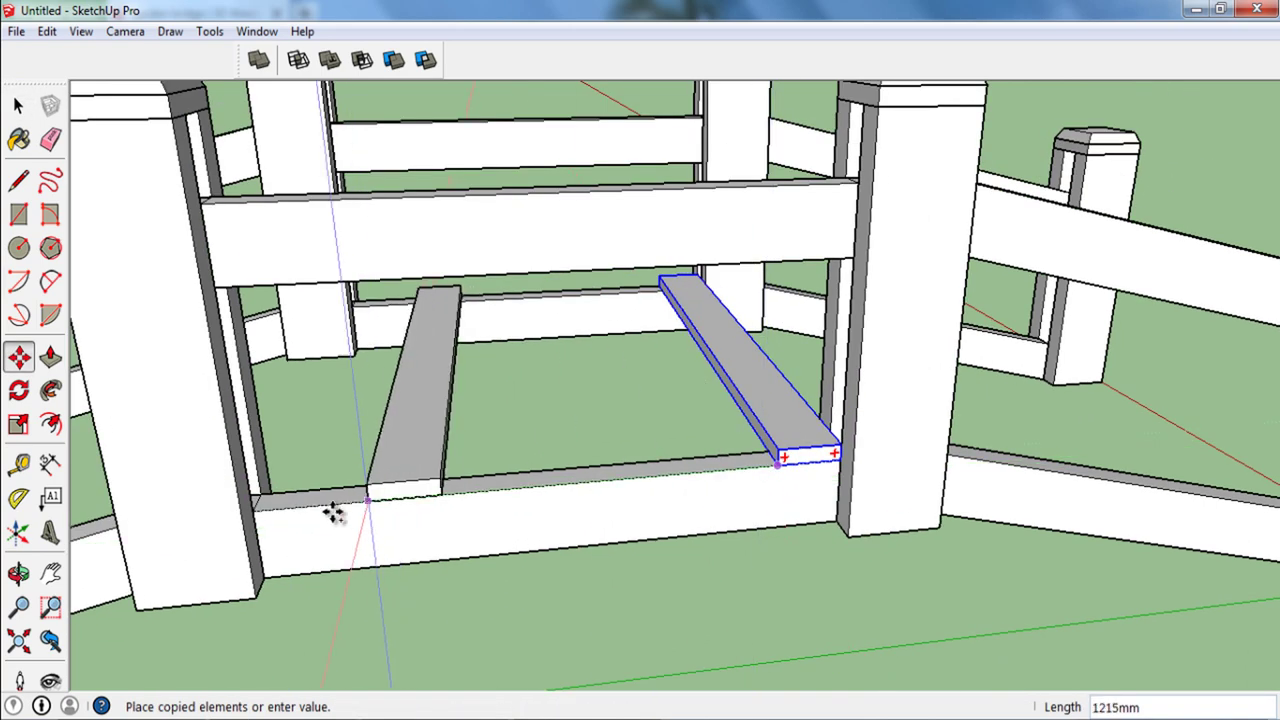
left_click(253, 511)
type("/6")
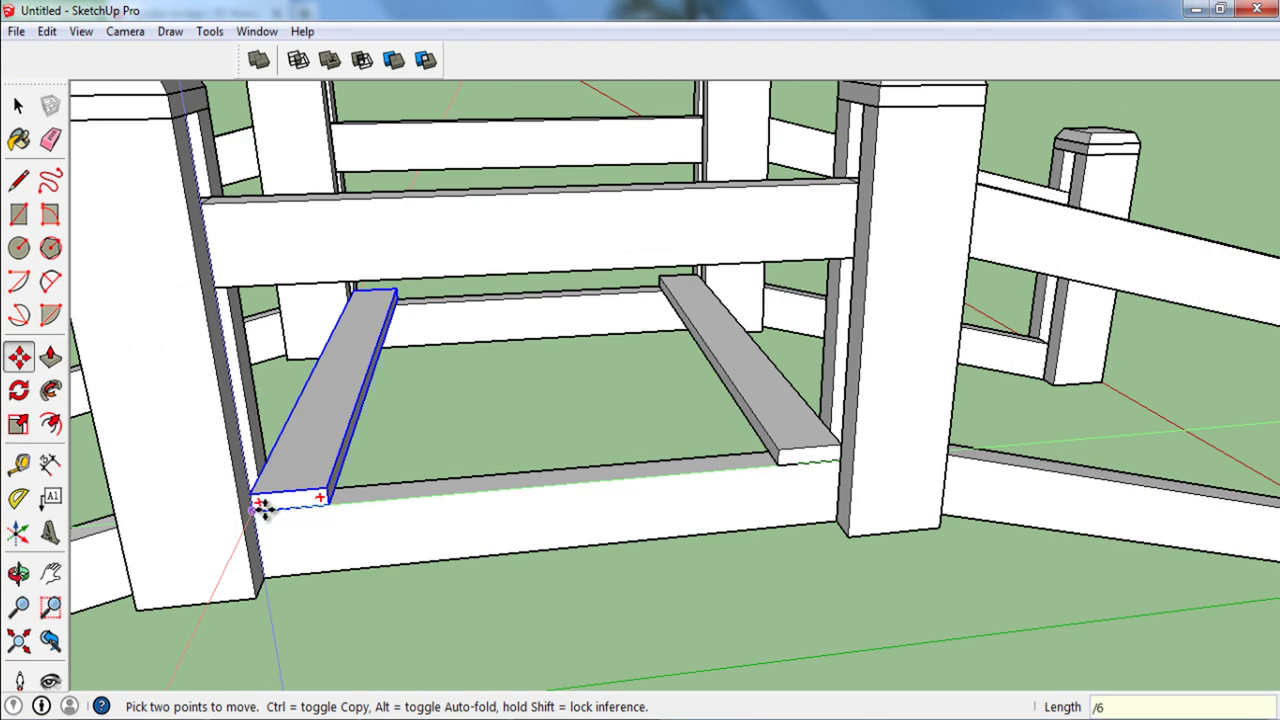
key("Return")
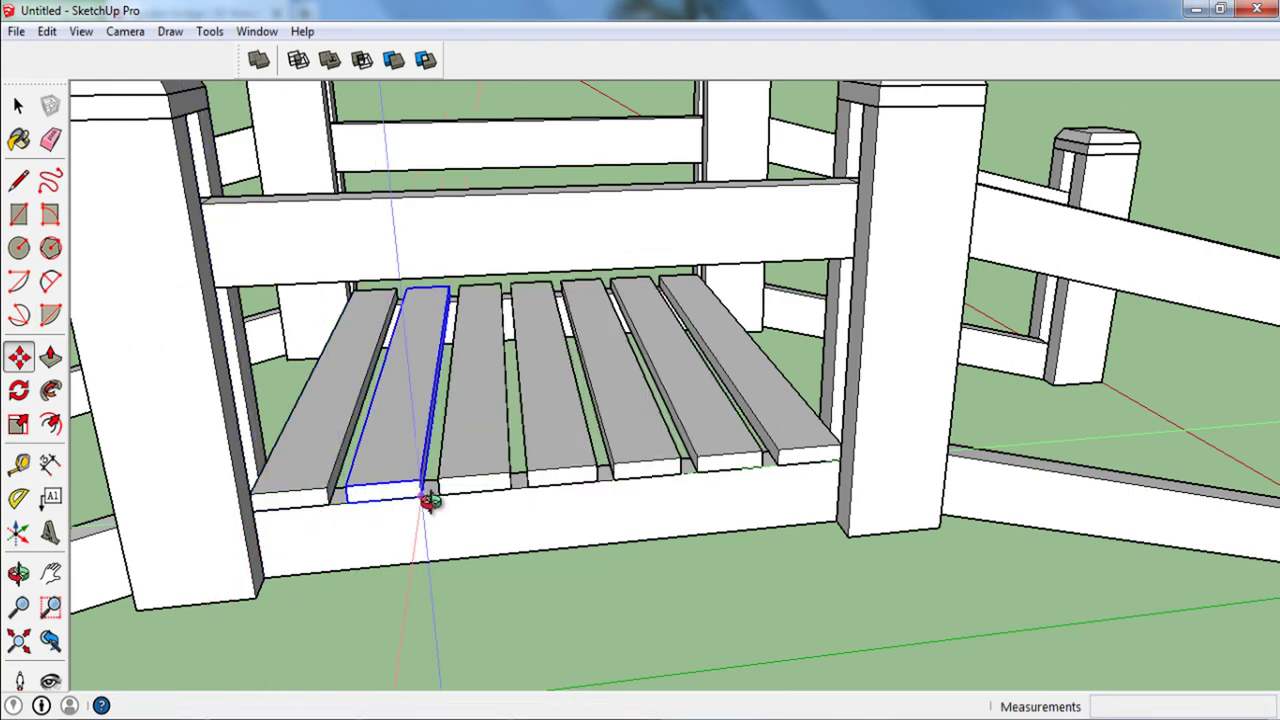
mouse_move(428, 500)
middle_mouse_down()
mouse_move(577, 486)
mouse_move(588, 455)
middle_mouse_up()
scroll(588, 455, "down", 2)
key("space")
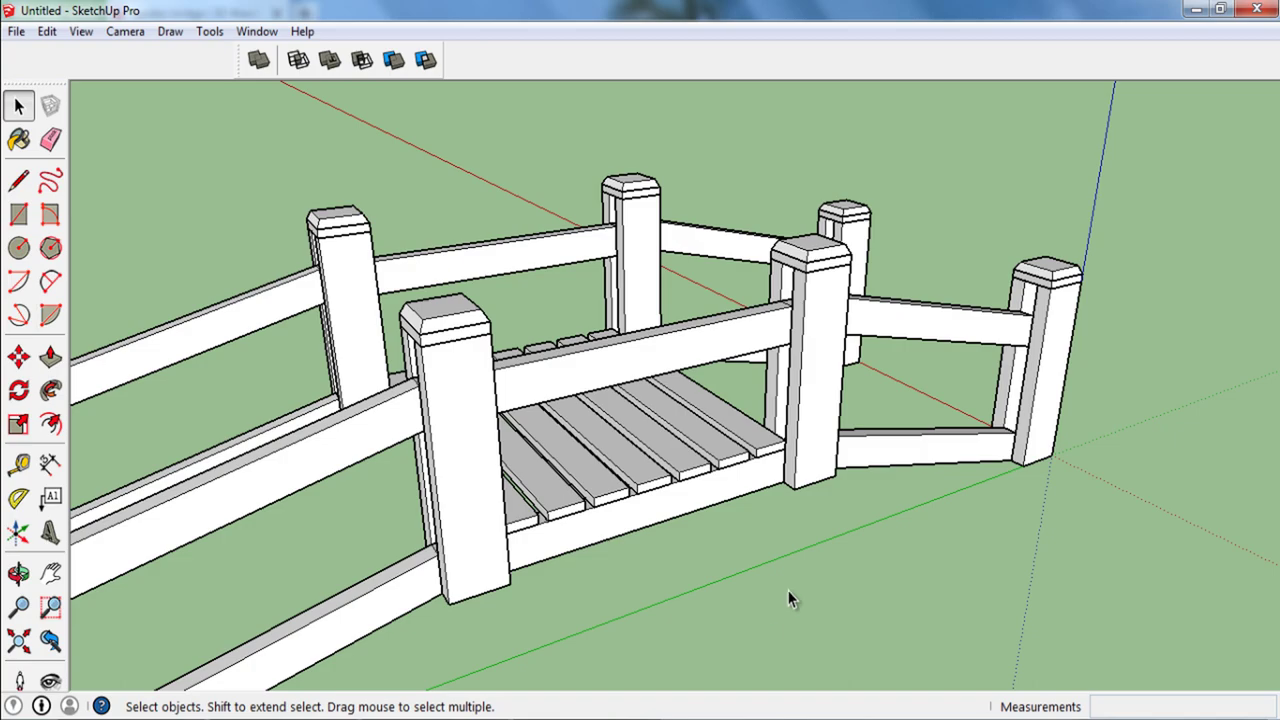
mouse_move(789, 598)
middle_mouse_down()
mouse_move(691, 517)
mouse_move(829, 549)
mouse_move(782, 394)
mouse_move(474, 420)
mouse_move(854, 540)
mouse_move(750, 418)
mouse_move(694, 391)
mouse_move(717, 394)
middle_mouse_up()
Step: Copy a deck plank over to the post at the start of the sloped end section
scroll(829, 549, "down", 2)
scroll(782, 394, "up", 2)
scroll(782, 394, "up", 2)
scroll(694, 391, "up", 2)
scroll(588, 400, "up", 2)
scroll(706, 543, "up", 2)
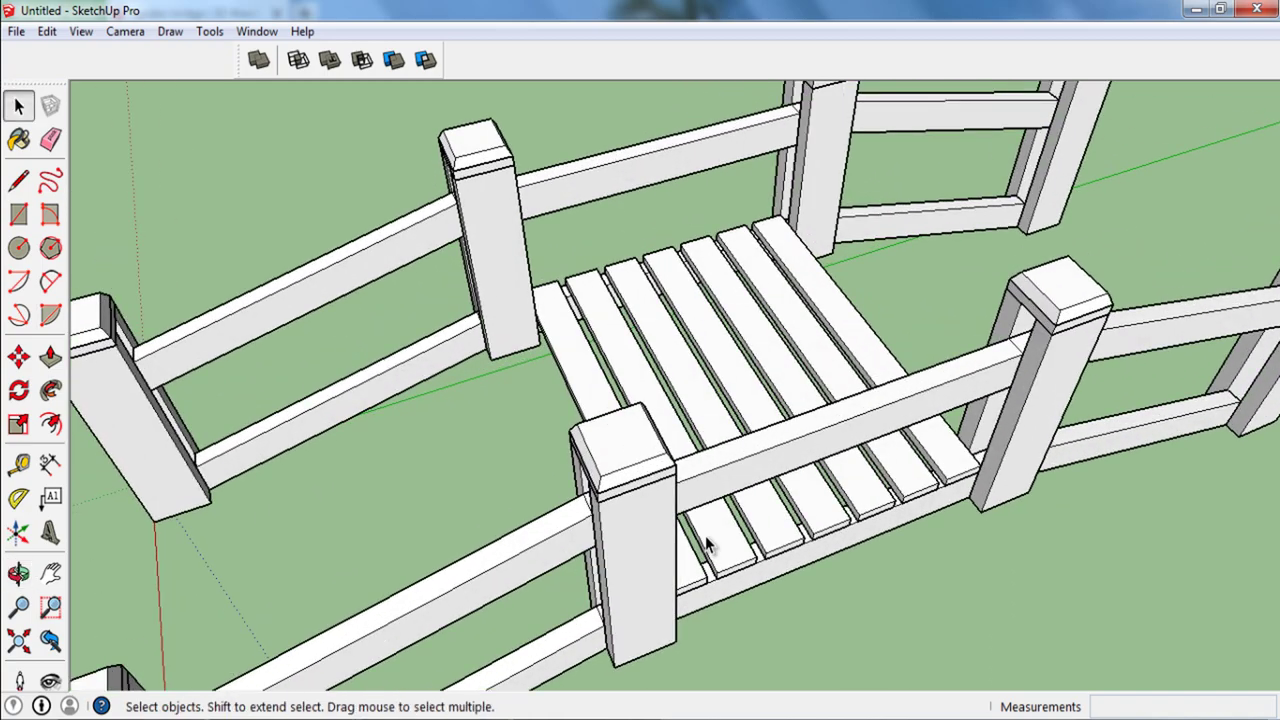
middle_click_drag(716, 566, 657, 557)
scroll(657, 557, "down", 2)
scroll(653, 548, "up", 2)
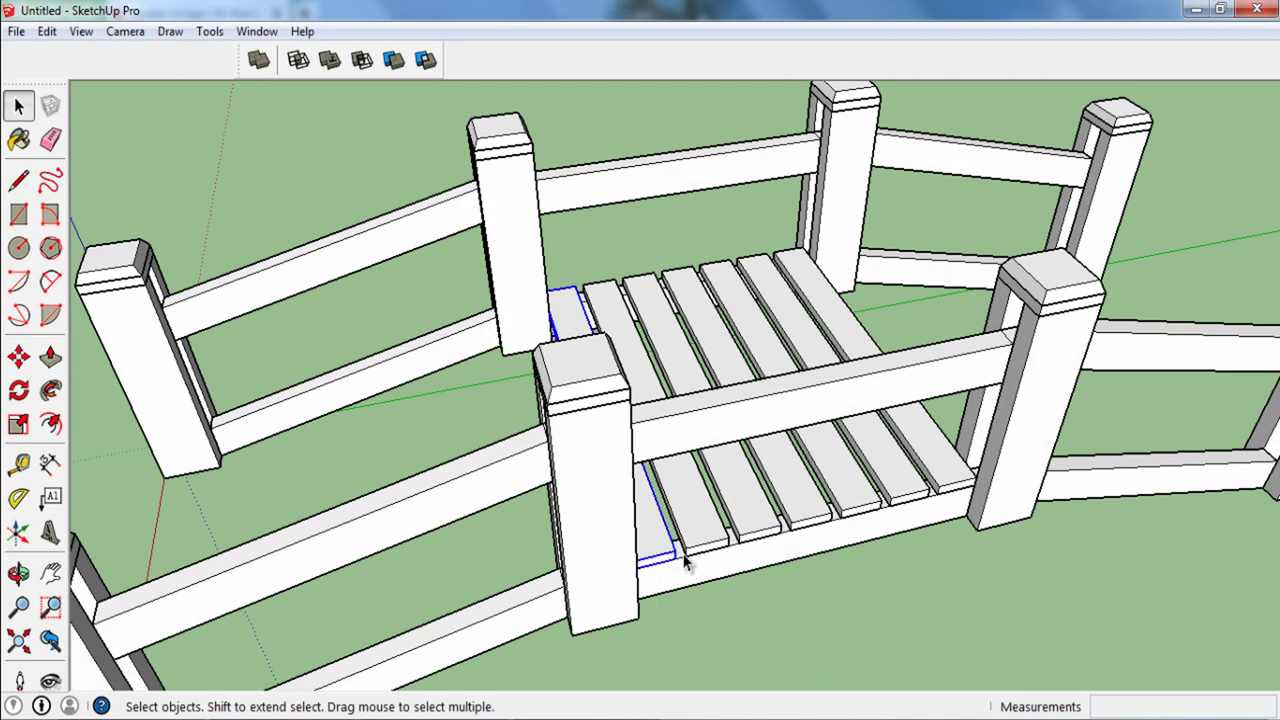
key("m")
scroll(686, 562, "up", 2)
scroll(668, 563, "up", 2)
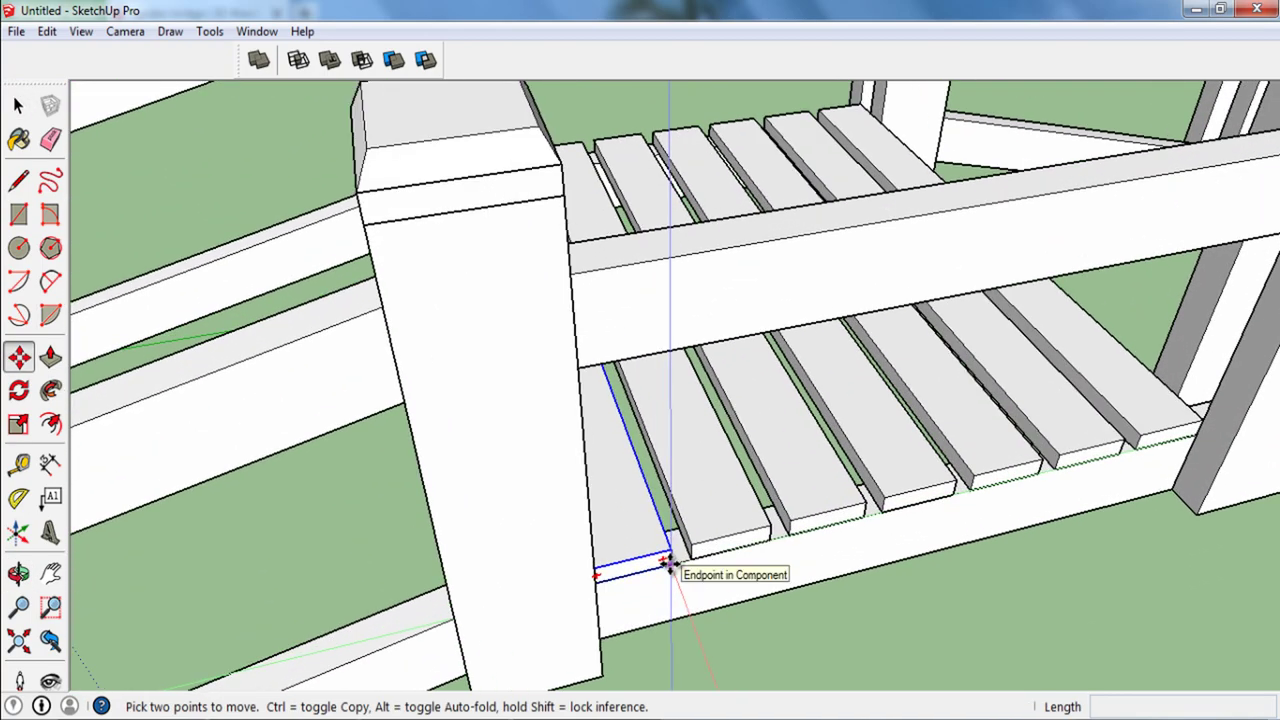
left_click(666, 568)
key("ctrl")
scroll(620, 550, "down", 1)
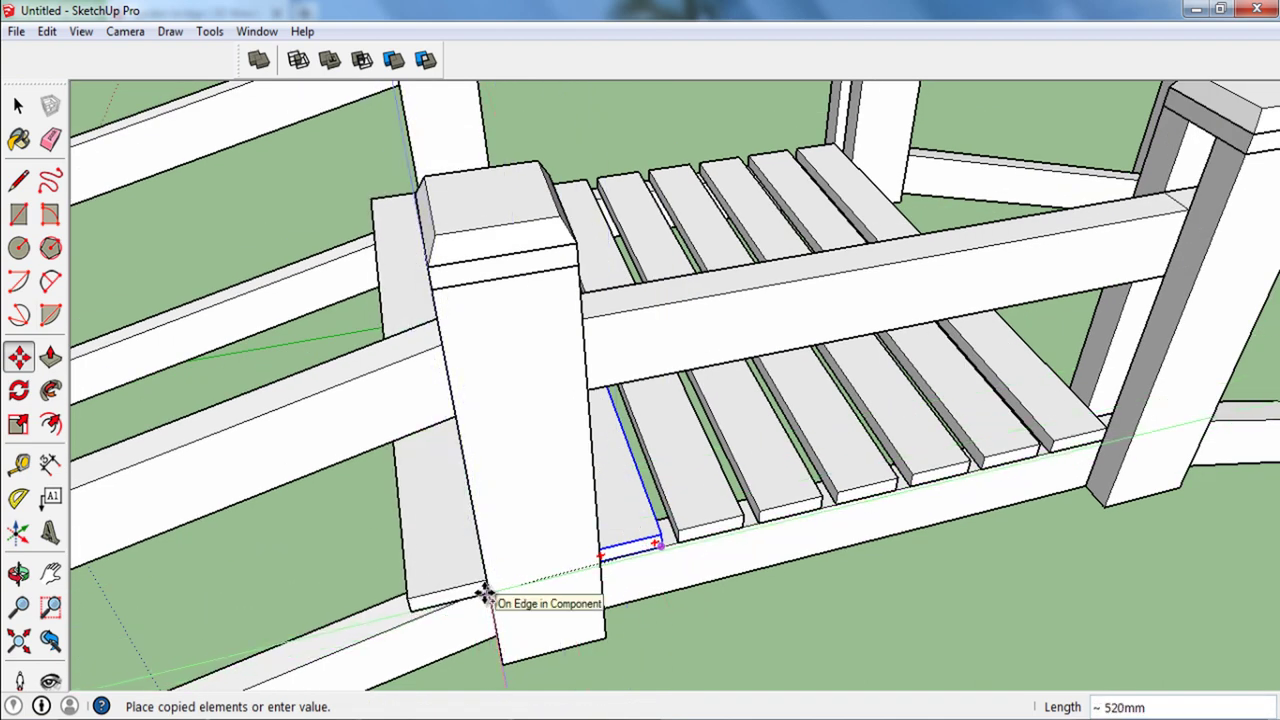
left_click(484, 594)
middle_click_drag(511, 560, 478, 459)
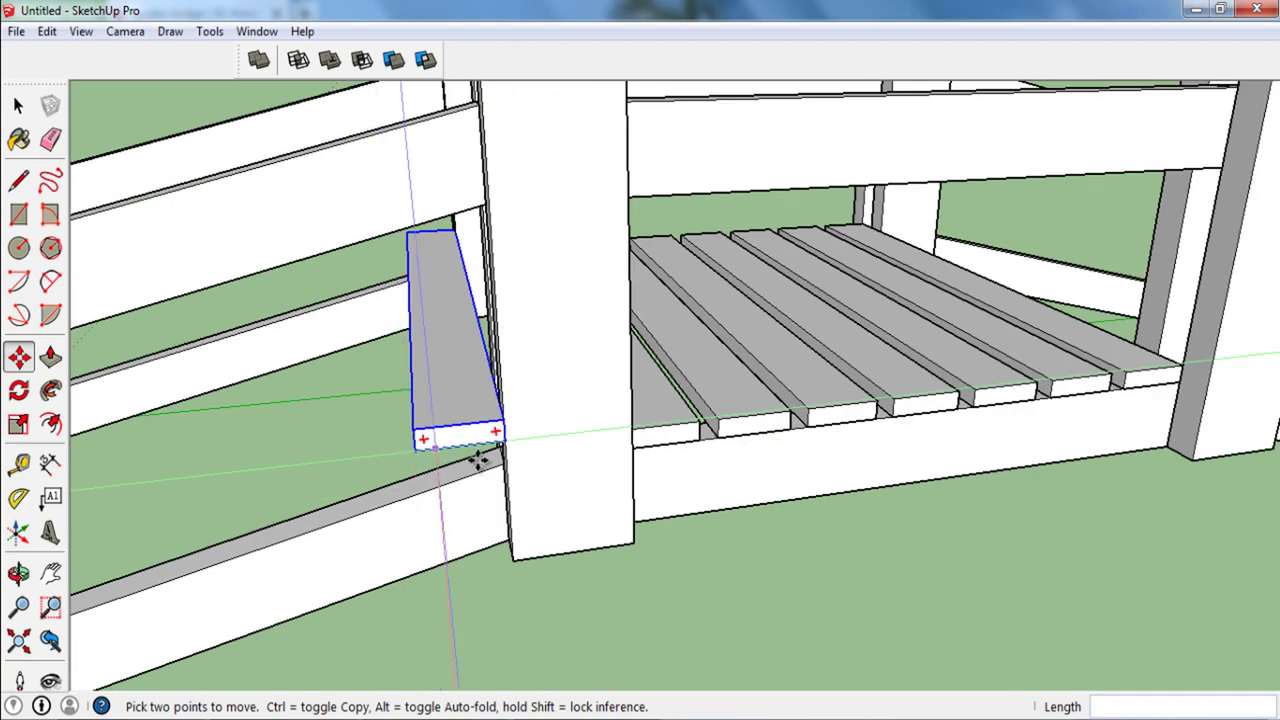
scroll(490, 450, "up", 2)
scroll(512, 434, "up", 1)
Step: Rotate the copied plank to tilt it to the section's slope
left_click(511, 432)
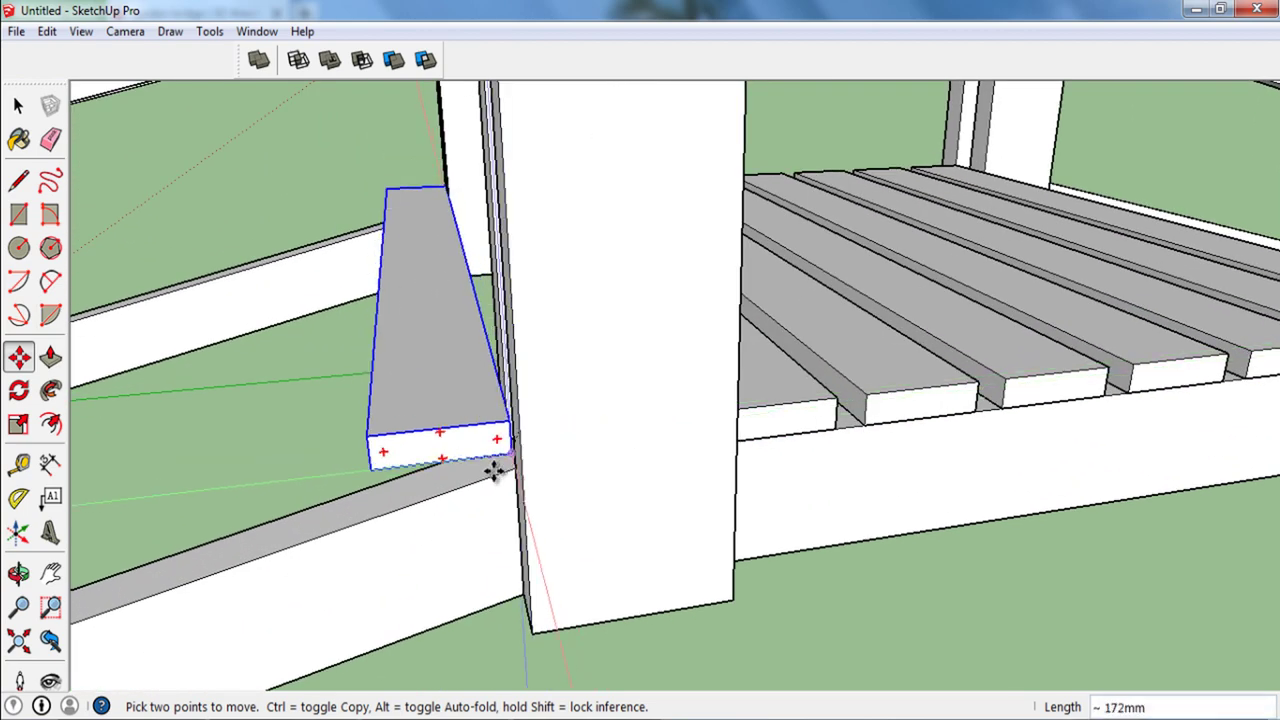
mouse_move(530, 473)
middle_mouse_down()
mouse_move(654, 449)
mouse_move(553, 474)
middle_mouse_up()
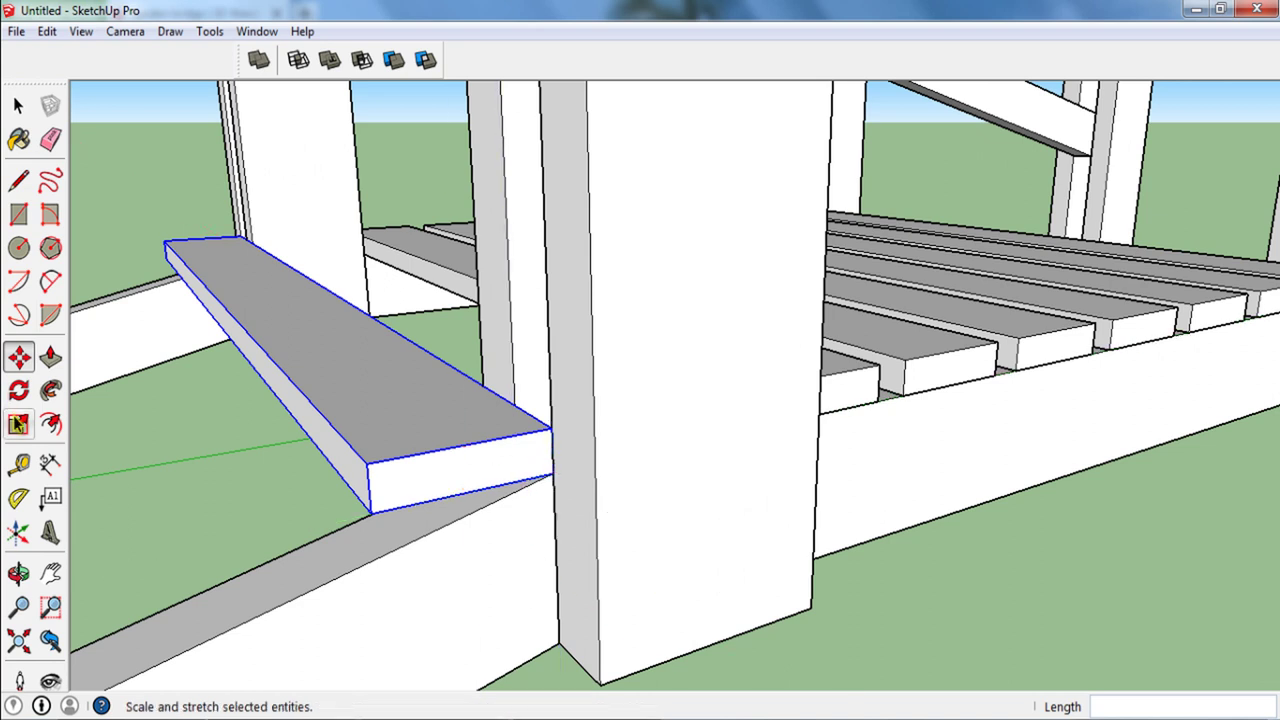
left_click(18, 390)
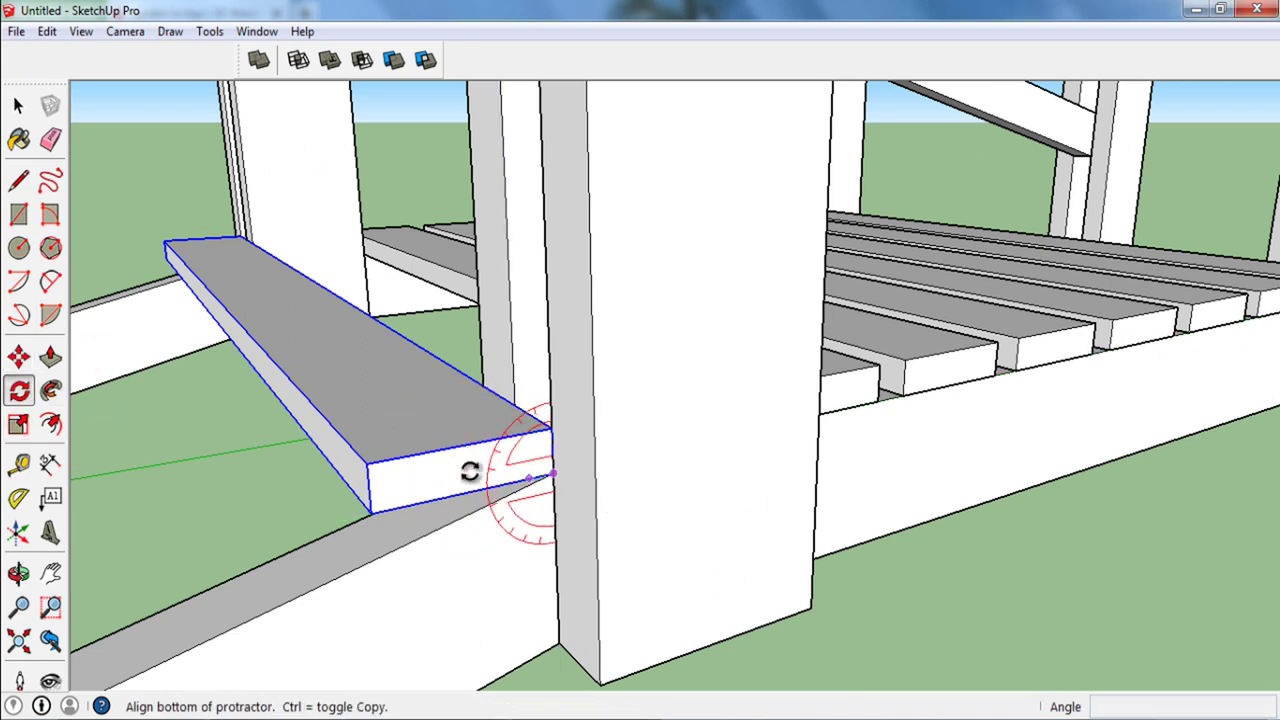
left_click(371, 517)
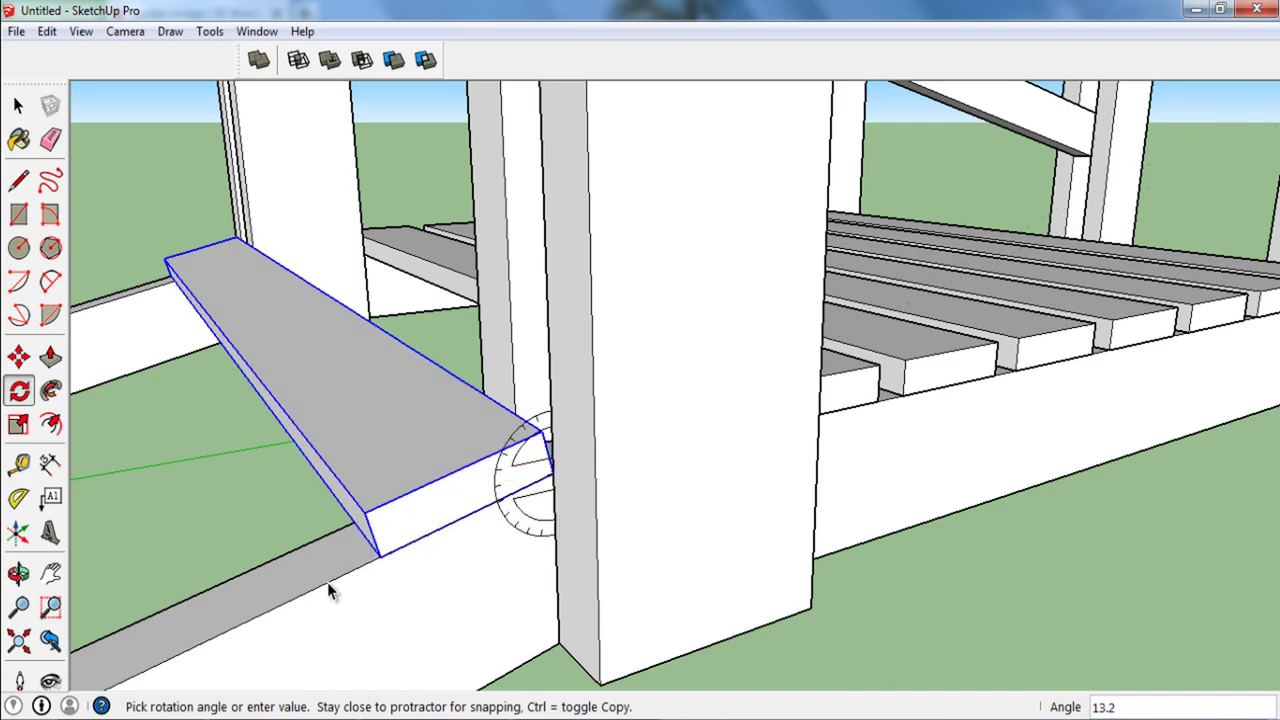
left_click(331, 591)
key("space")
mouse_move(588, 334)
middle_mouse_down()
mouse_move(392, 423)
mouse_move(573, 408)
mouse_move(657, 380)
mouse_move(586, 391)
middle_mouse_up()
scroll(540, 452, "up", 3)
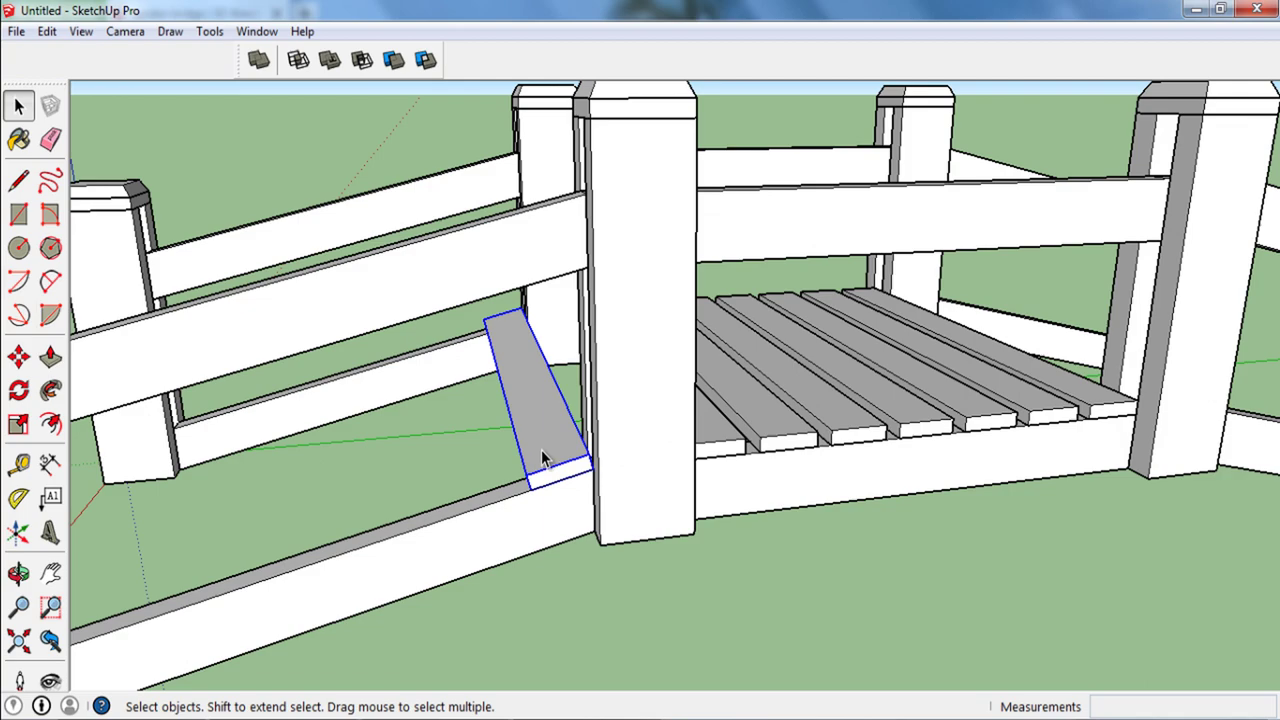
Step: Copy the tilted plank to the far end and array evenly spaced planks with /6
key("m")
left_click(531, 492)
key("ctrl")
scroll(749, 371, "down", 3)
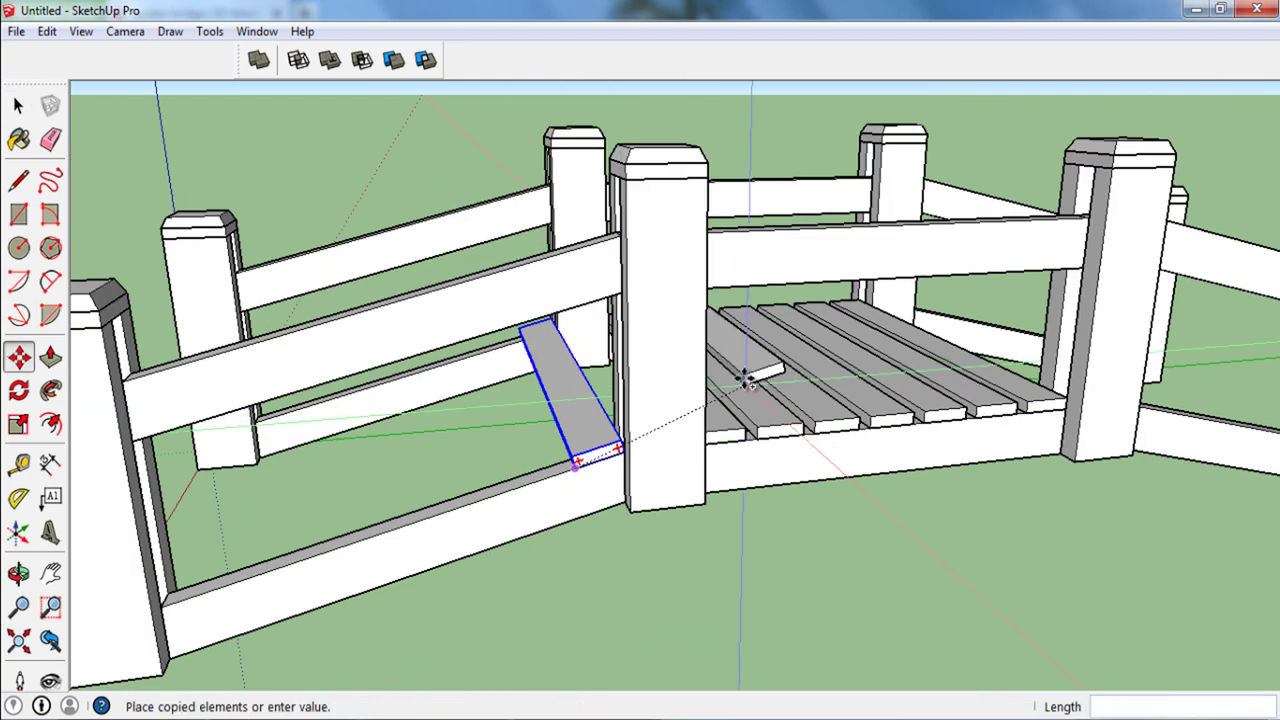
middle_click_drag(749, 371, 343, 531)
scroll(343, 531, "up", 3)
scroll(358, 541, "up", 2)
scroll(358, 541, "down", 3)
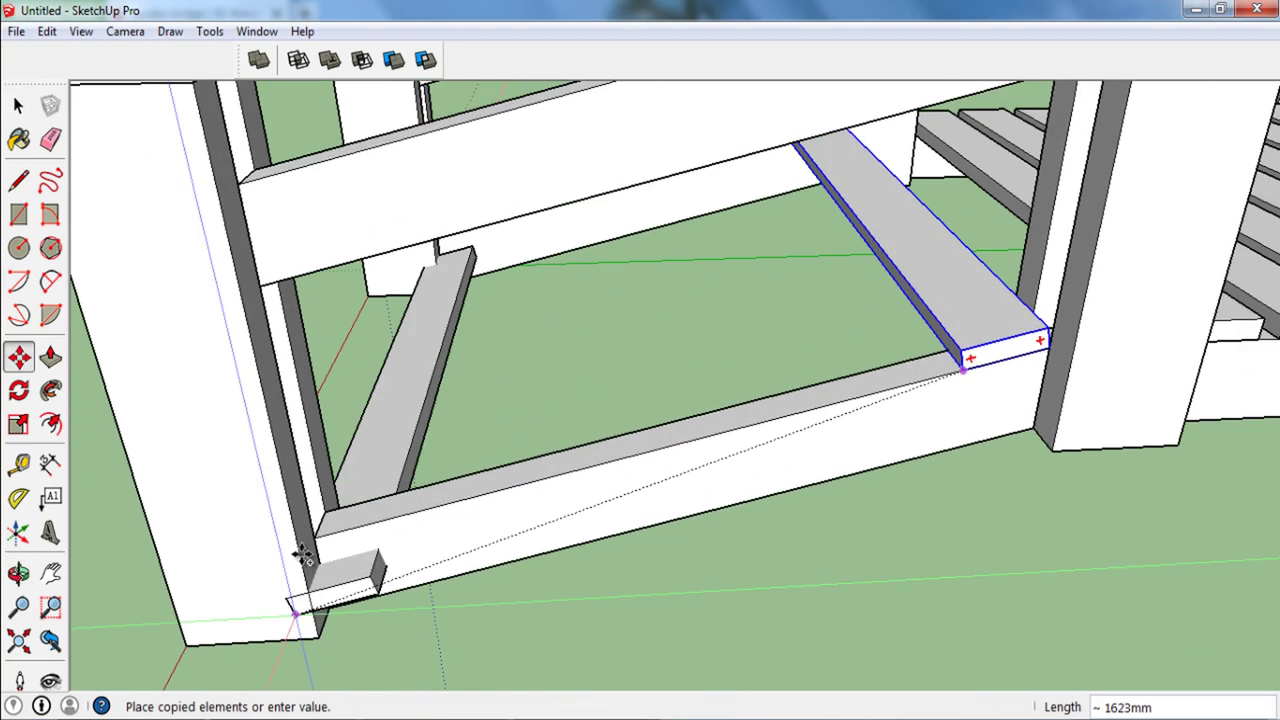
scroll(310, 541, "up", 2)
scroll(314, 540, "up", 2)
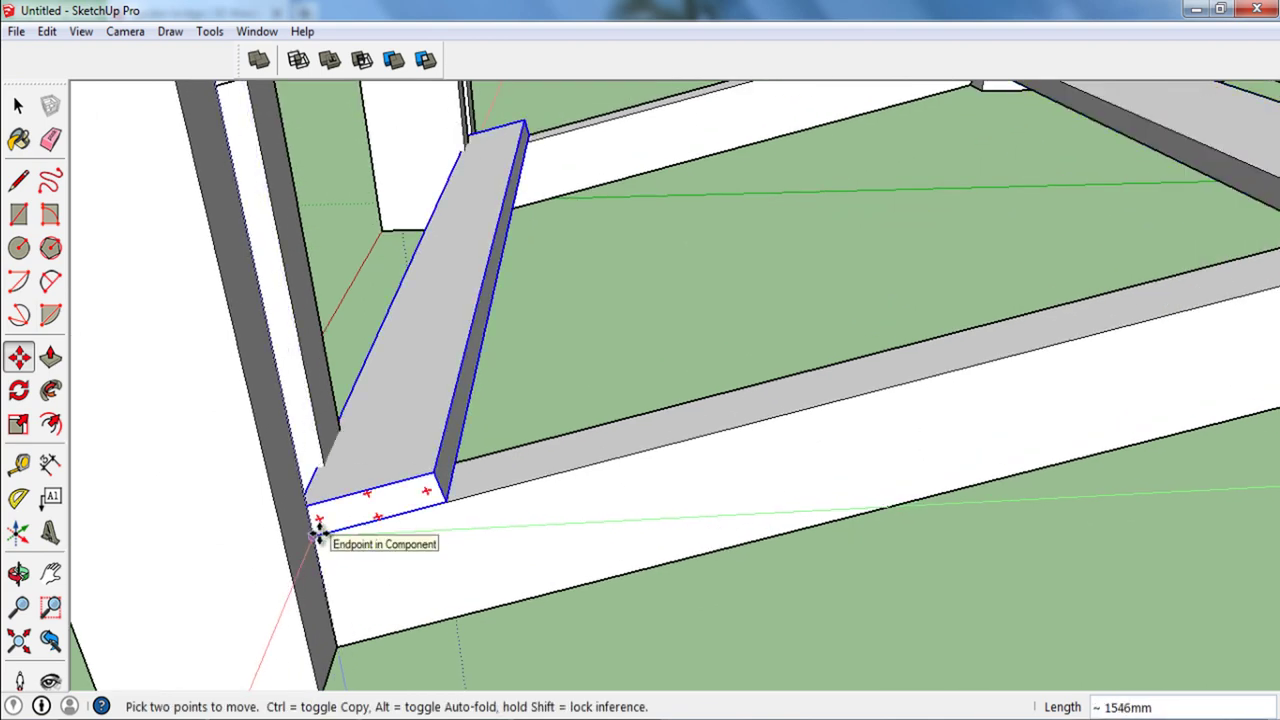
key("Return")
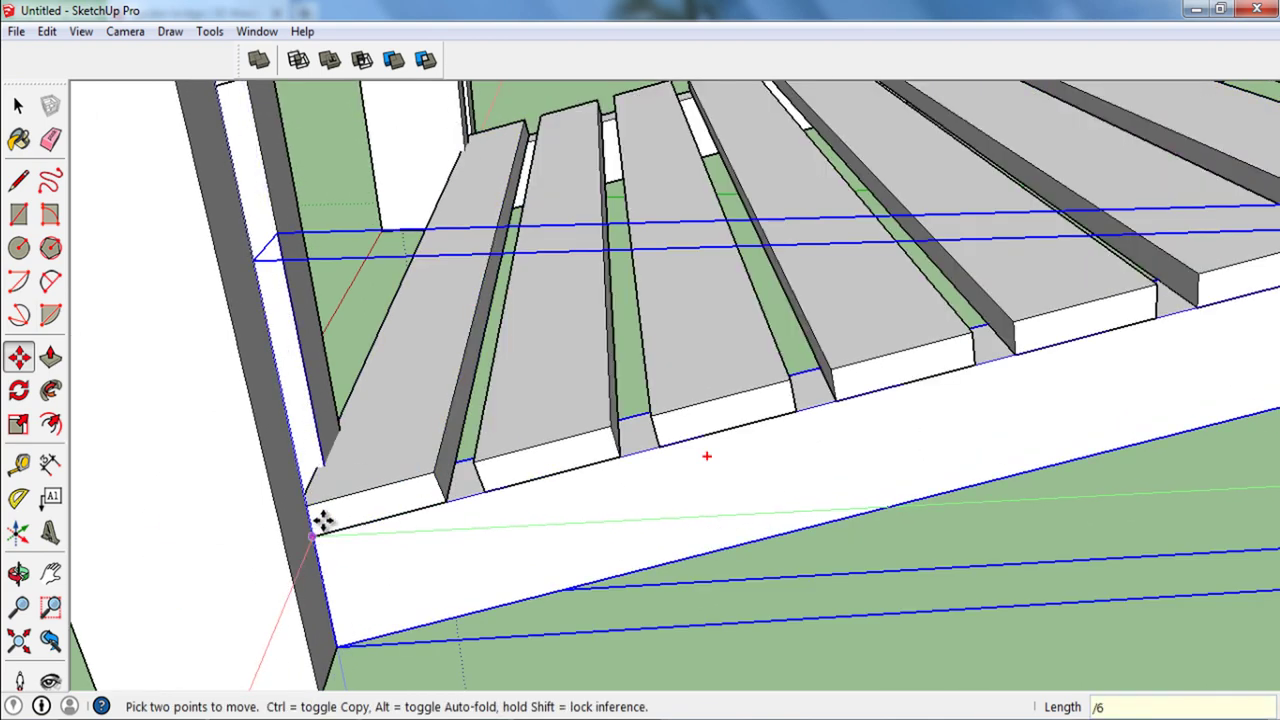
key("space")
scroll(330, 515, "down", 3)
scroll(380, 515, "down", 3)
scroll(425, 510, "up", 1)
scroll(425, 510, "down", 4)
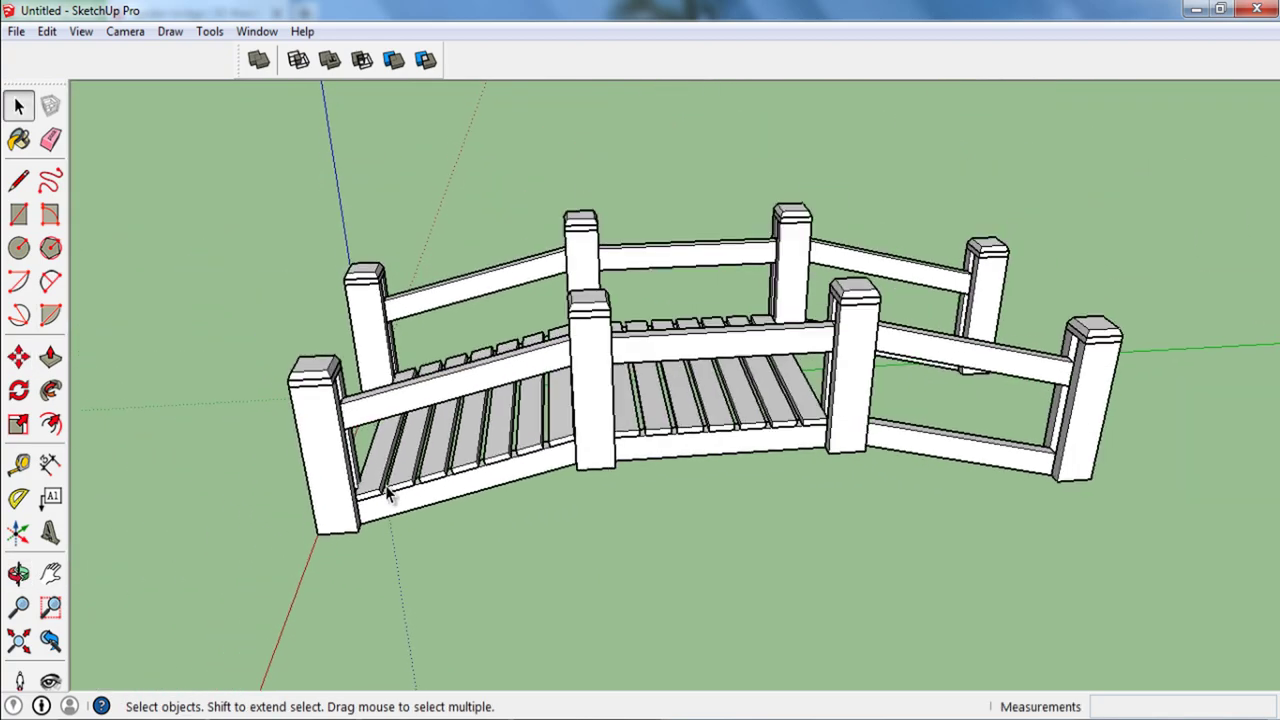
middle_click_drag(608, 471, 614, 557)
scroll(770, 432, "up", 4)
Step: Copy the end deck slat over to the third bridge section
scroll(770, 432, "up", 2)
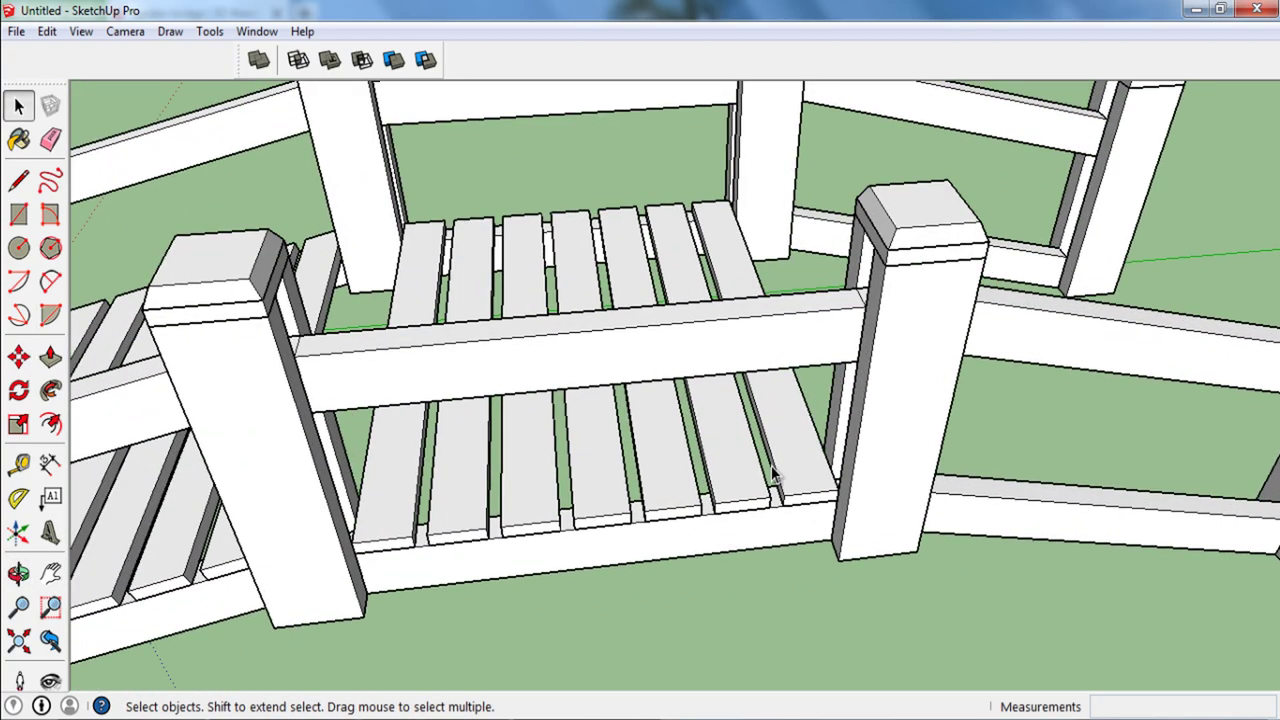
scroll(760, 420, "down", 3)
key("m")
scroll(830, 530, "up", 5)
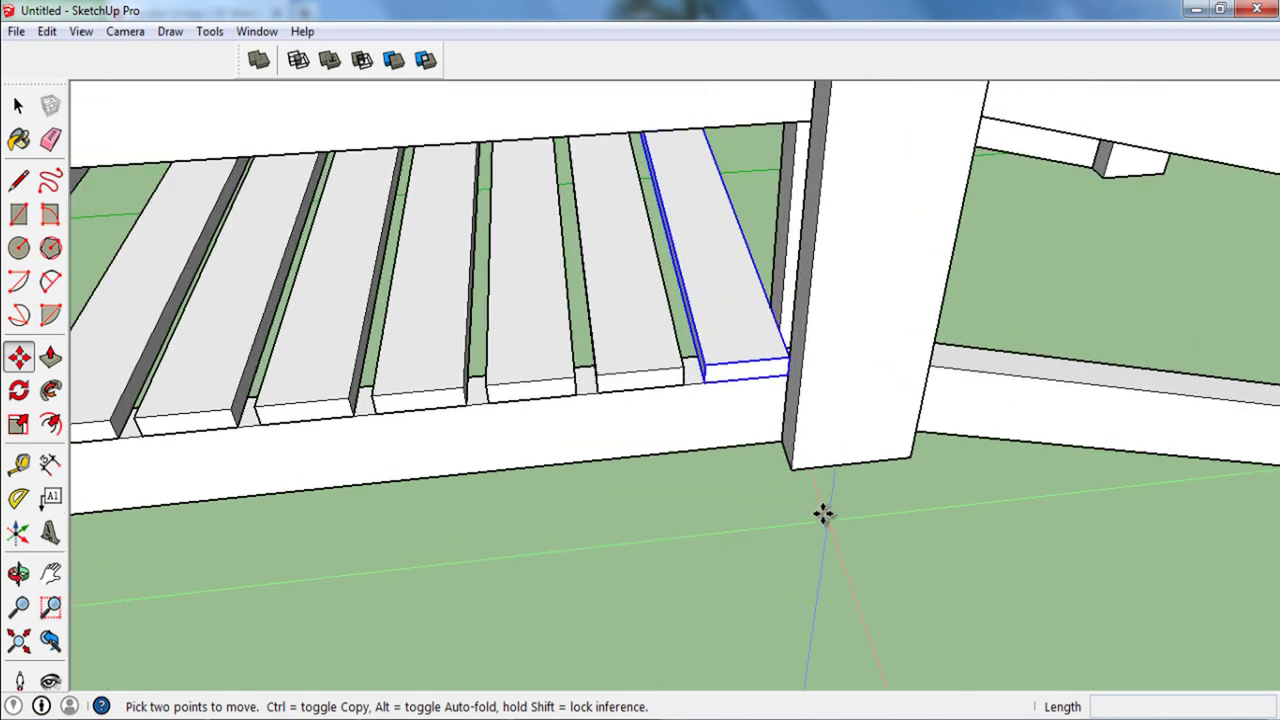
left_click(705, 385)
key("ctrl")
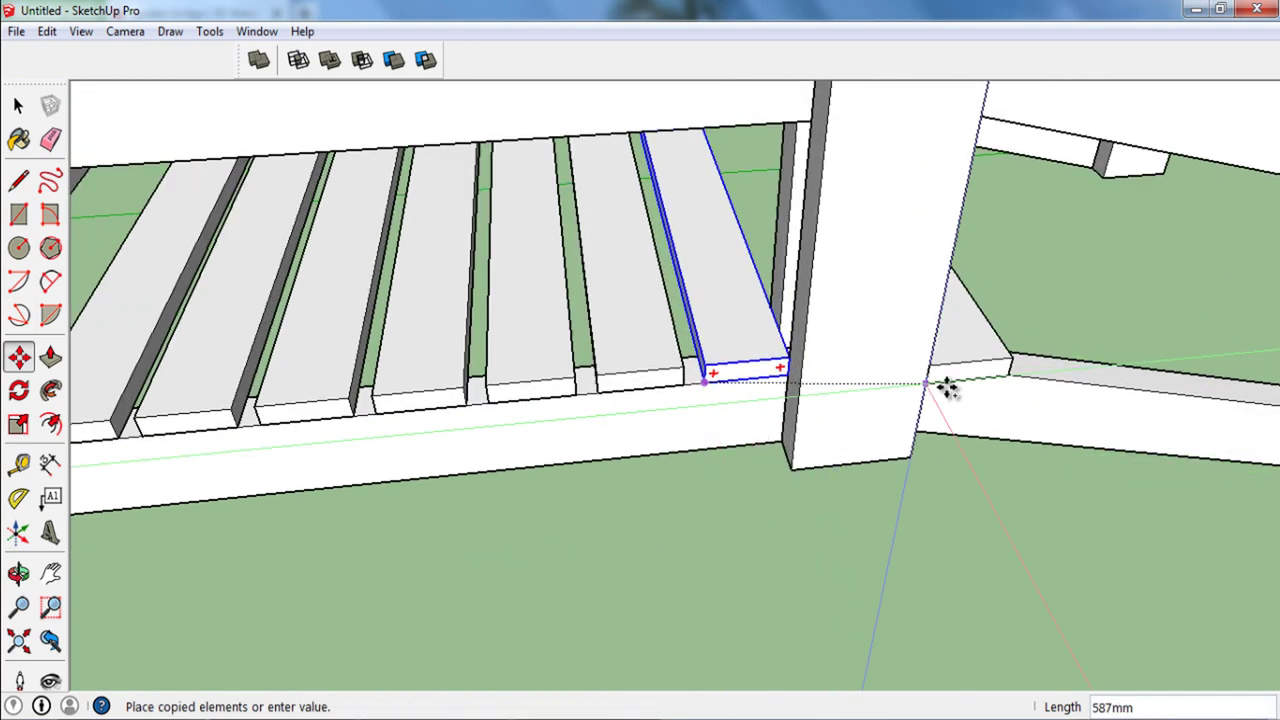
middle_click_drag(946, 383, 640, 360)
left_click(650, 352)
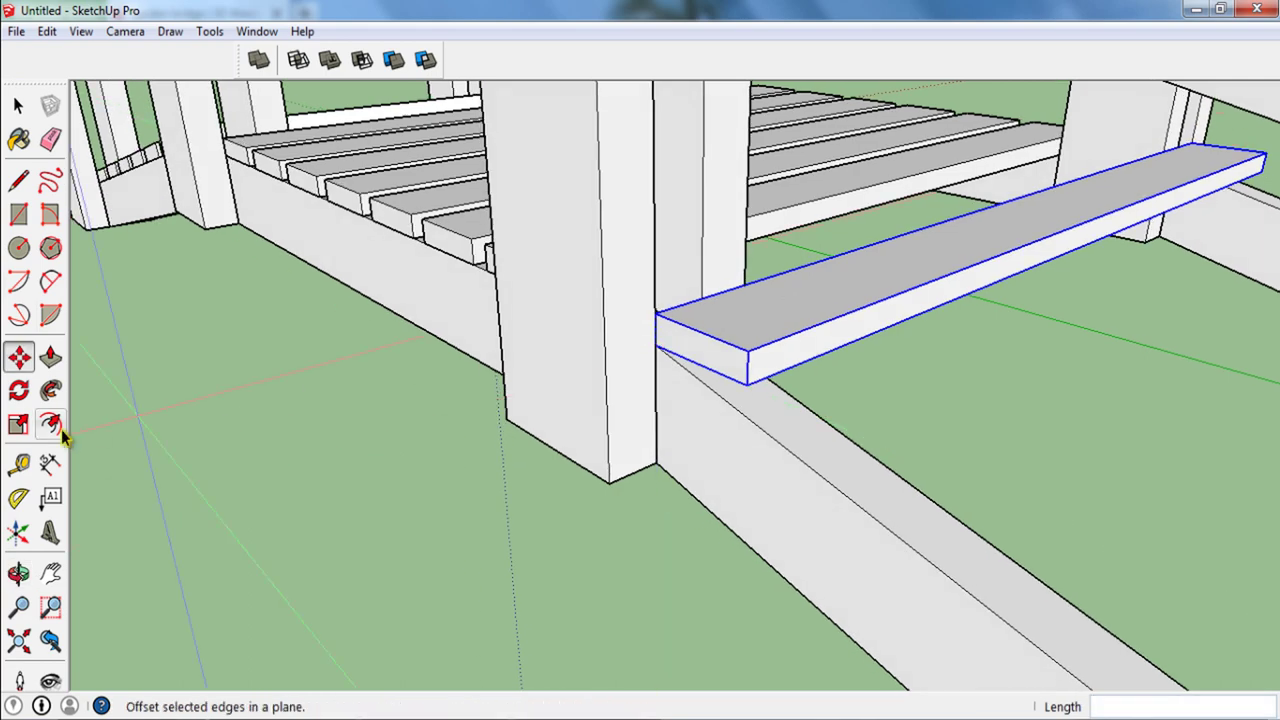
Step: Rotate the copied slat so it tilts with the section's slope and lies flush on the side beam
left_click(20, 392)
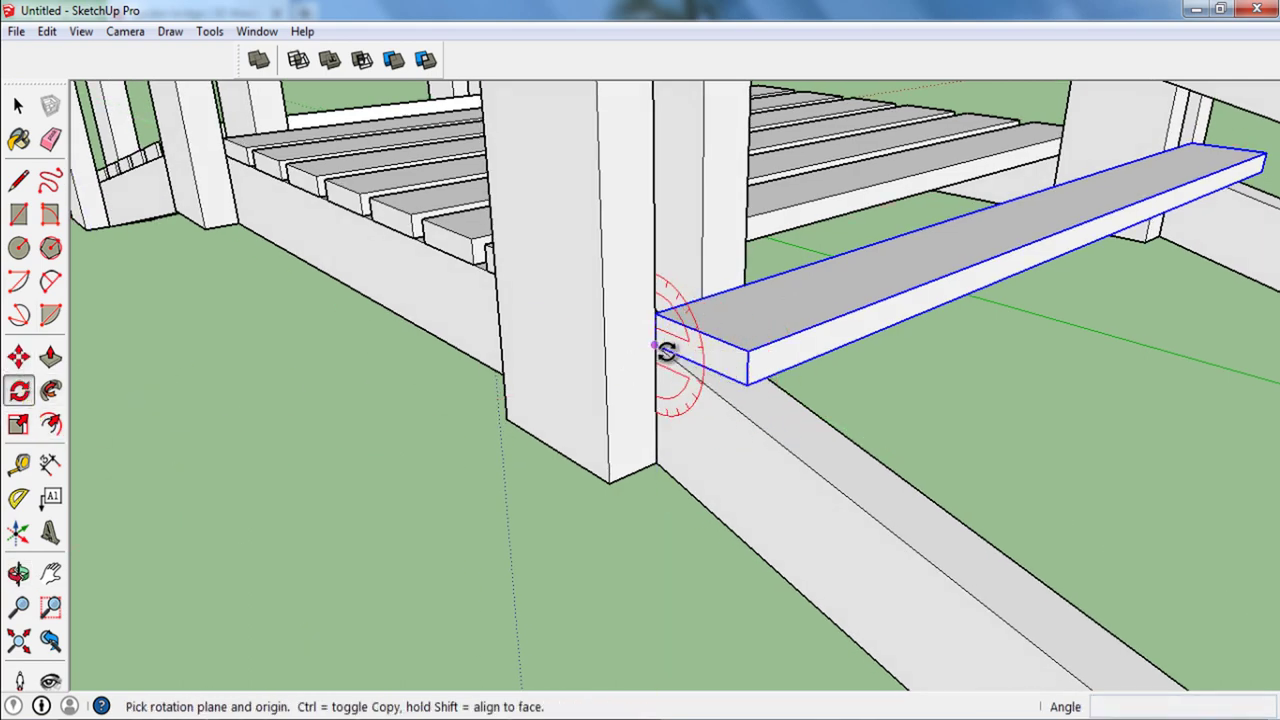
left_click(745, 383)
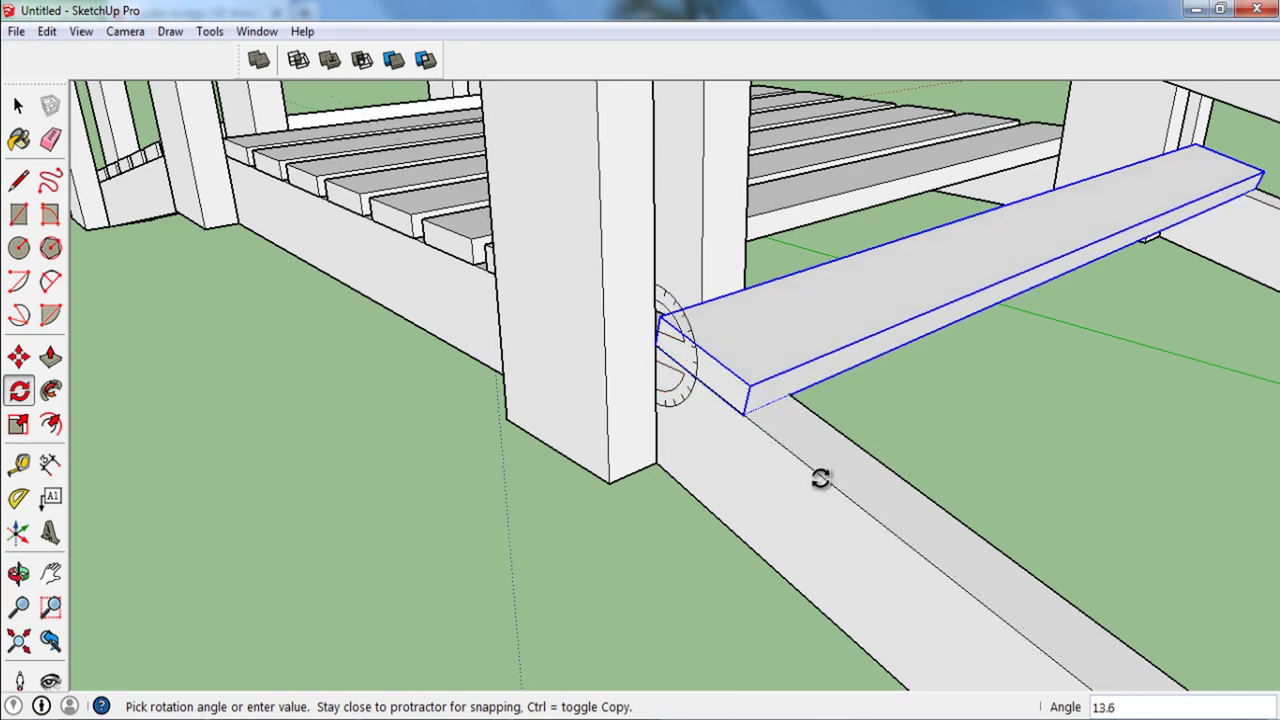
left_click(820, 479)
mouse_move(820, 479)
middle_mouse_down()
mouse_move(1020, 437)
mouse_move(940, 369)
middle_mouse_up()
scroll(922, 360, "up", 3)
scroll(922, 360, "up", 2)
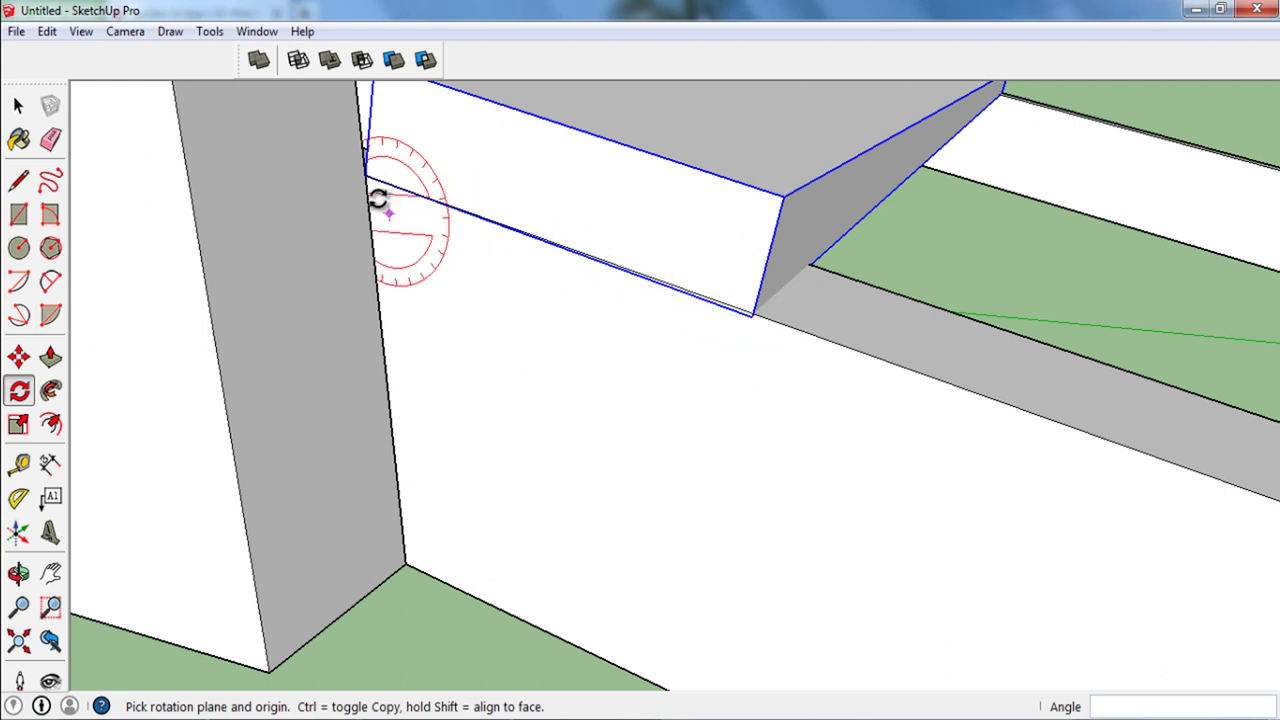
left_click(751, 320)
scroll(755, 316, "up", 1)
scroll(755, 316, "up", 1)
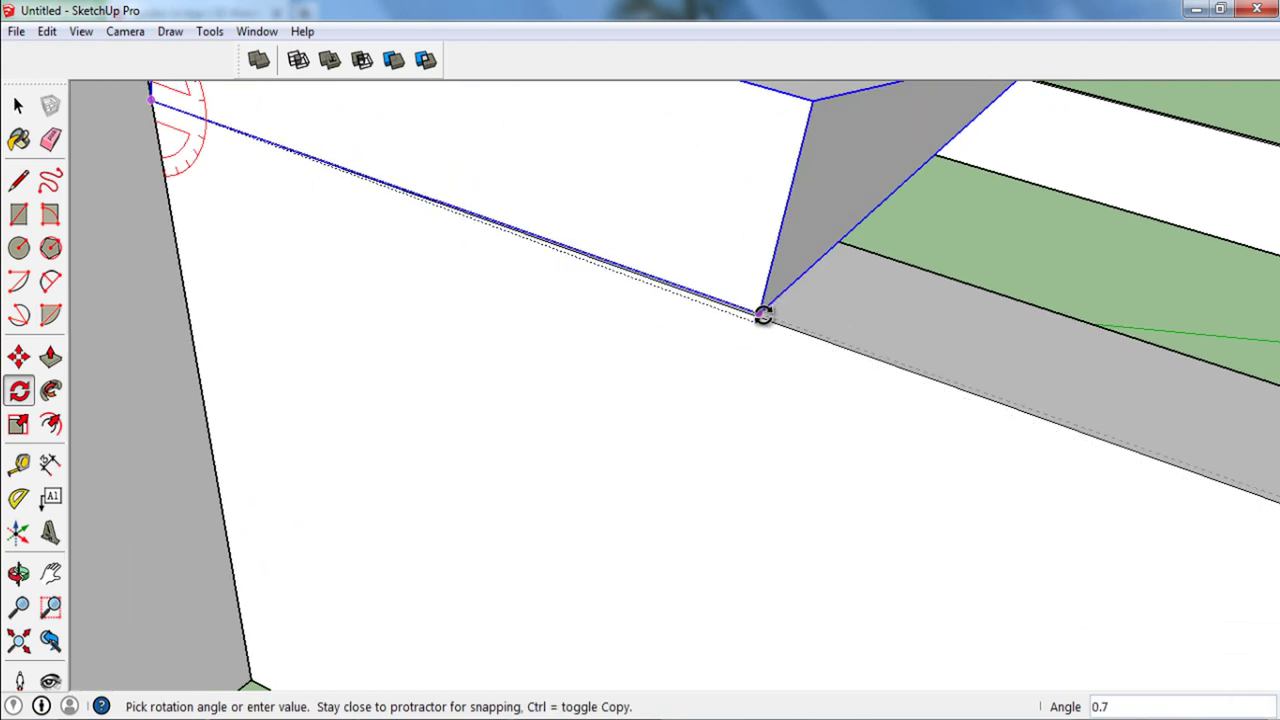
scroll(760, 316, "up", 1)
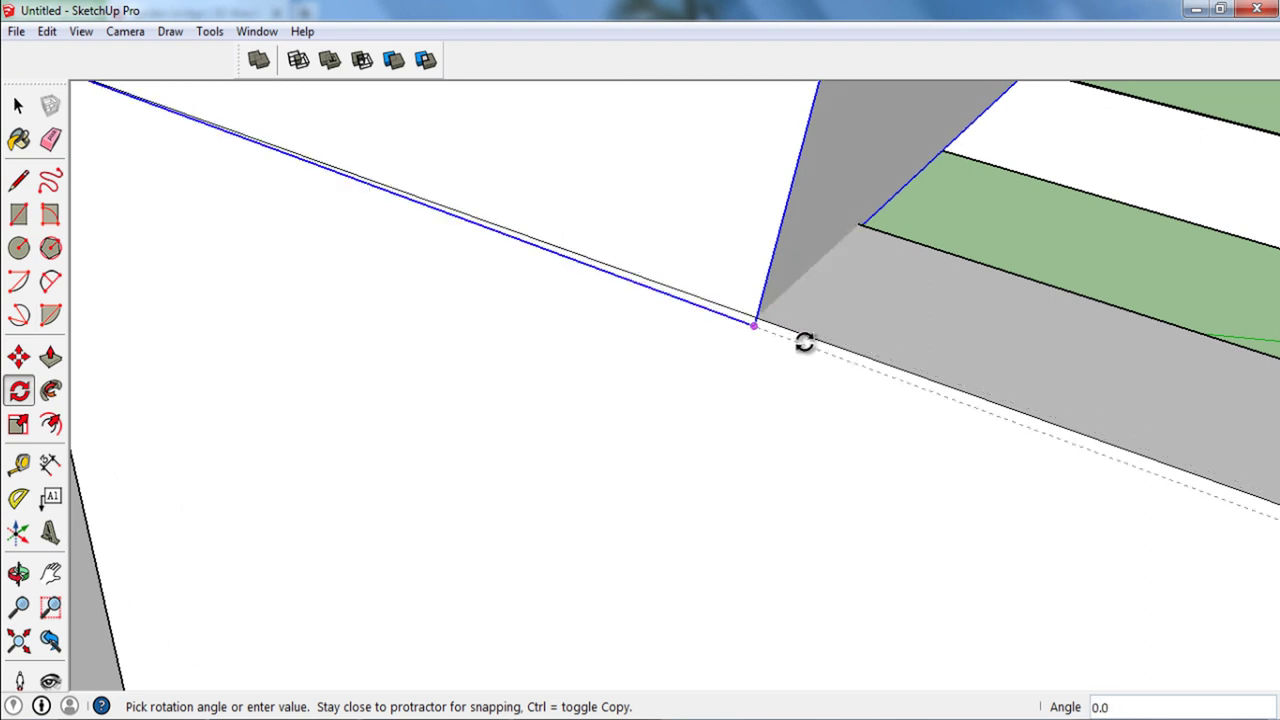
left_click(760, 311)
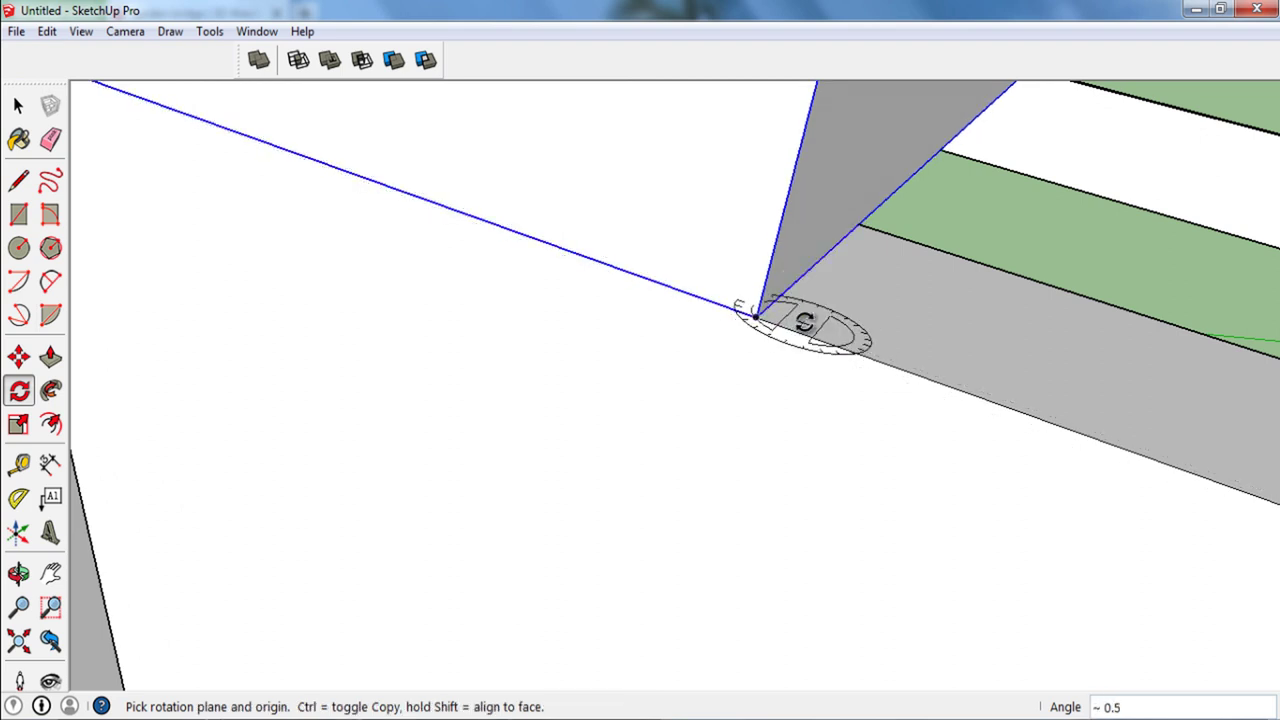
key("space")
scroll(748, 314, "down", 2)
scroll(671, 349, "down", 1)
Step: Copy the aligned slat to the section's far end and divide the copies with /6 for even planks
key("m")
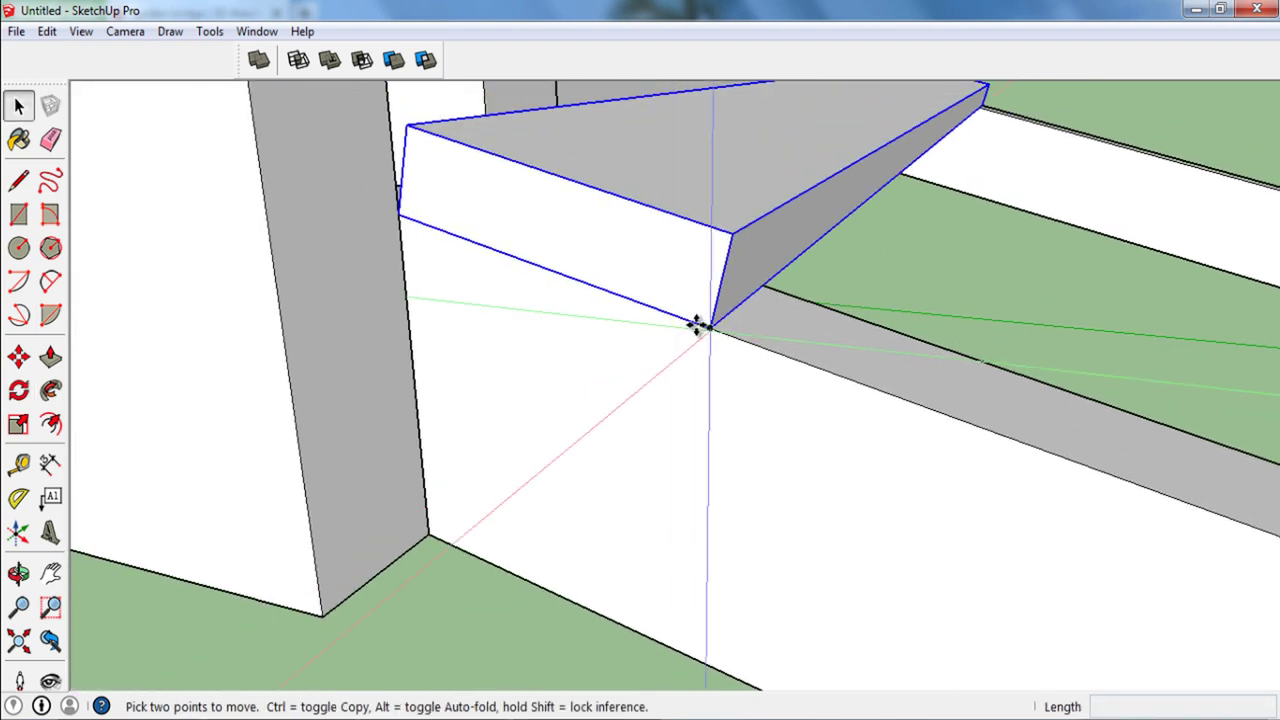
key("ctrl")
left_click(709, 329)
scroll(643, 295, "down", 2)
scroll(643, 295, "down", 2)
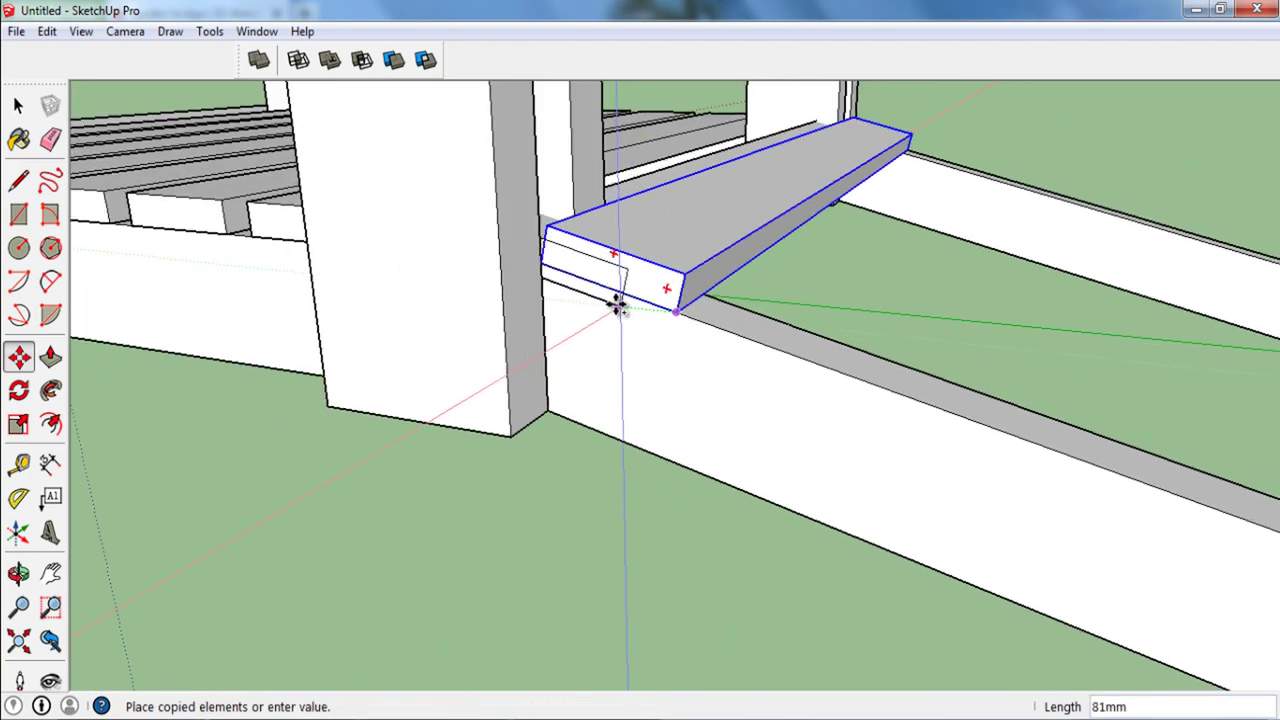
scroll(614, 300, "down", 2)
scroll(1050, 475, "up", 3)
scroll(1050, 475, "up", 2)
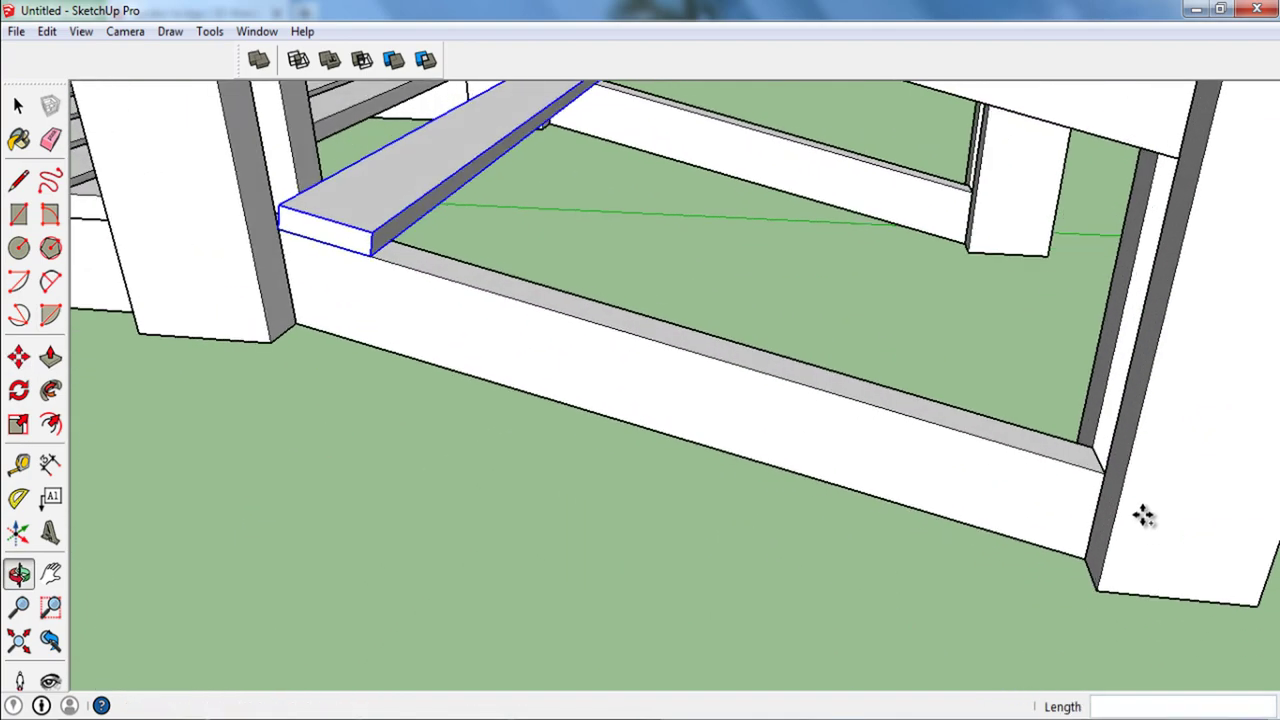
left_click(1107, 471)
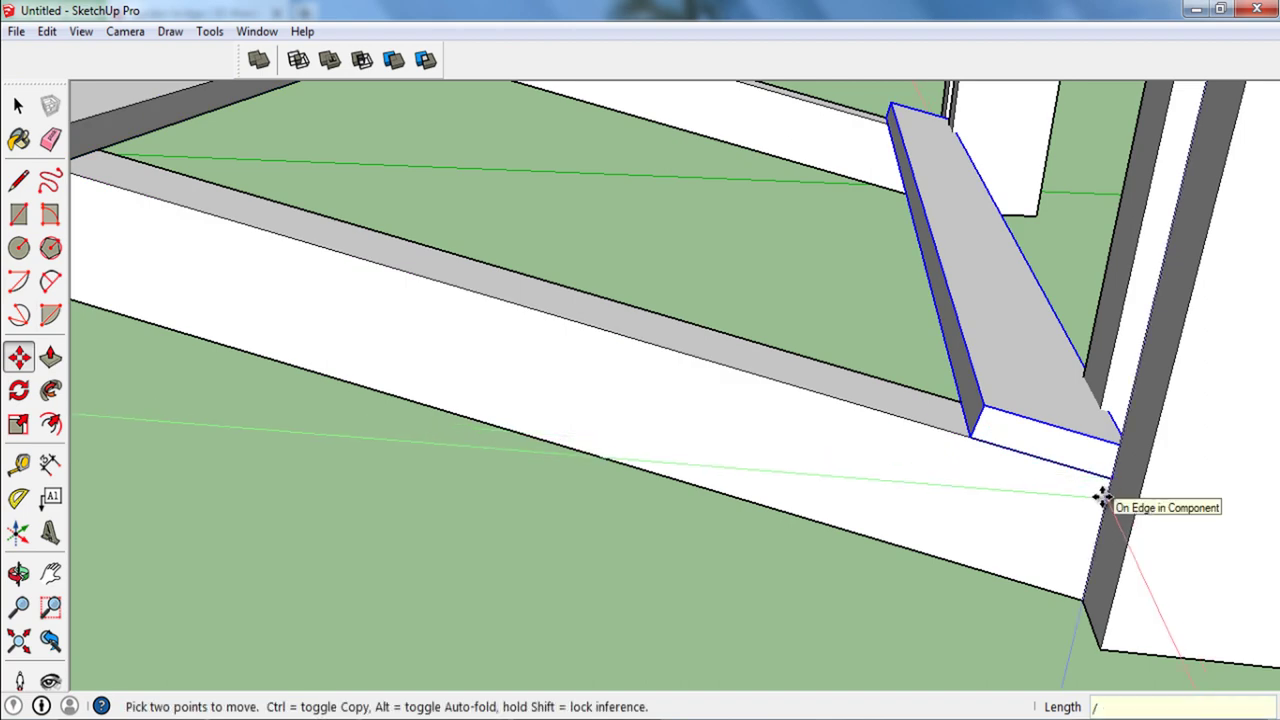
scroll(1100, 493, "down", 3)
key("space")
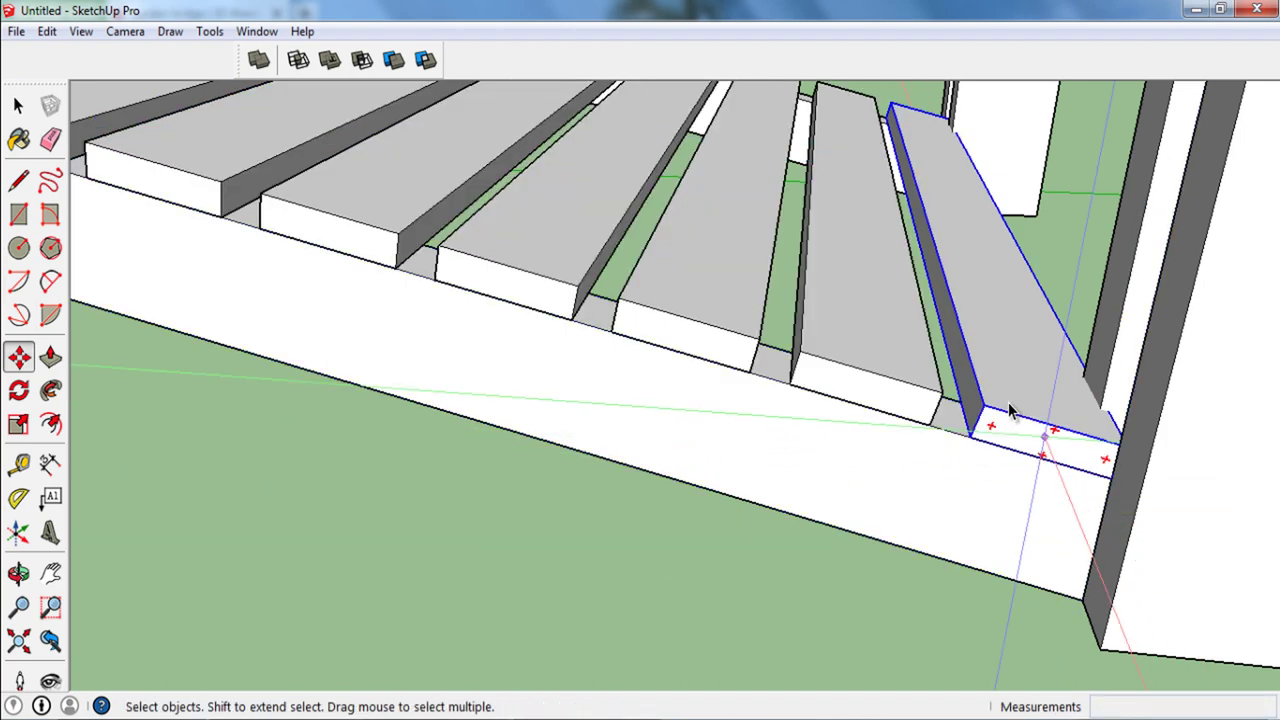
scroll(930, 400, "down", 3)
scroll(840, 400, "down", 2)
scroll(815, 425, "down", 3)
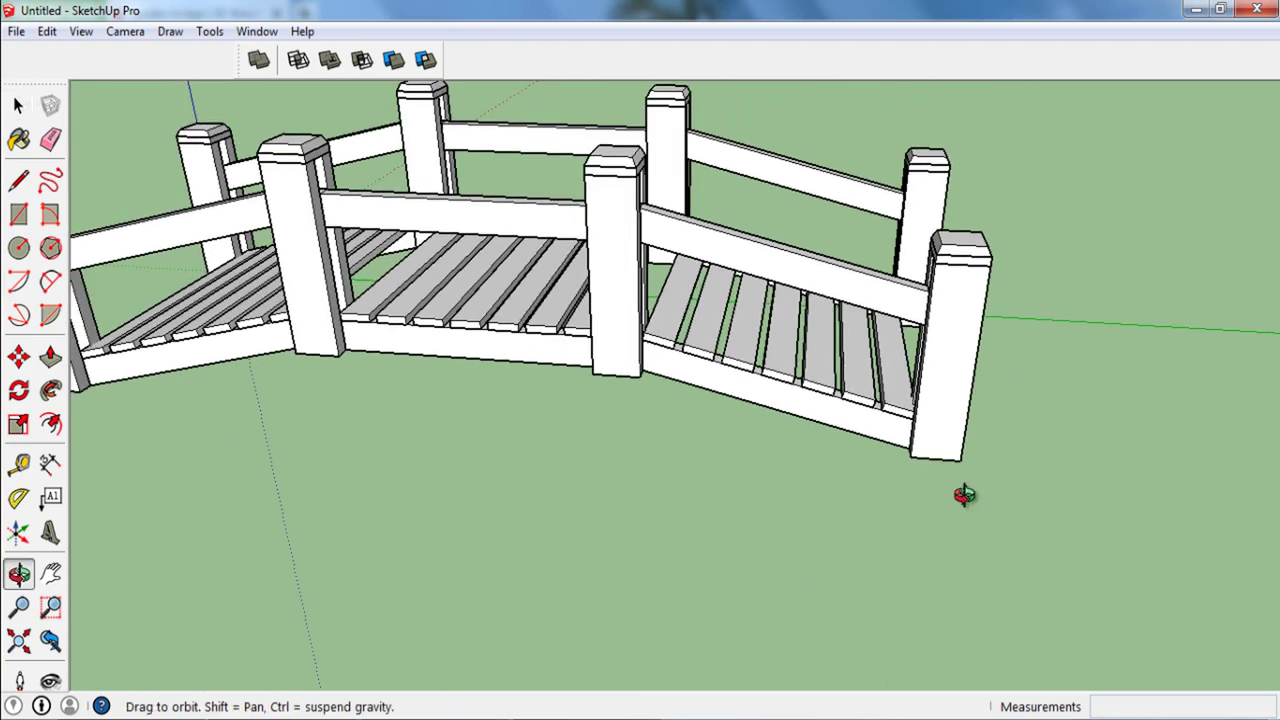
mouse_move(963, 491)
middle_mouse_down()
mouse_move(889, 523)
mouse_move(872, 447)
mouse_move(855, 475)
mouse_move(923, 434)
mouse_move(929, 449)
mouse_move(858, 478)
mouse_move(845, 460)
mouse_move(663, 397)
middle_mouse_up()
scroll(841, 453, "up", 3)
scroll(557, 368, "up", 3)
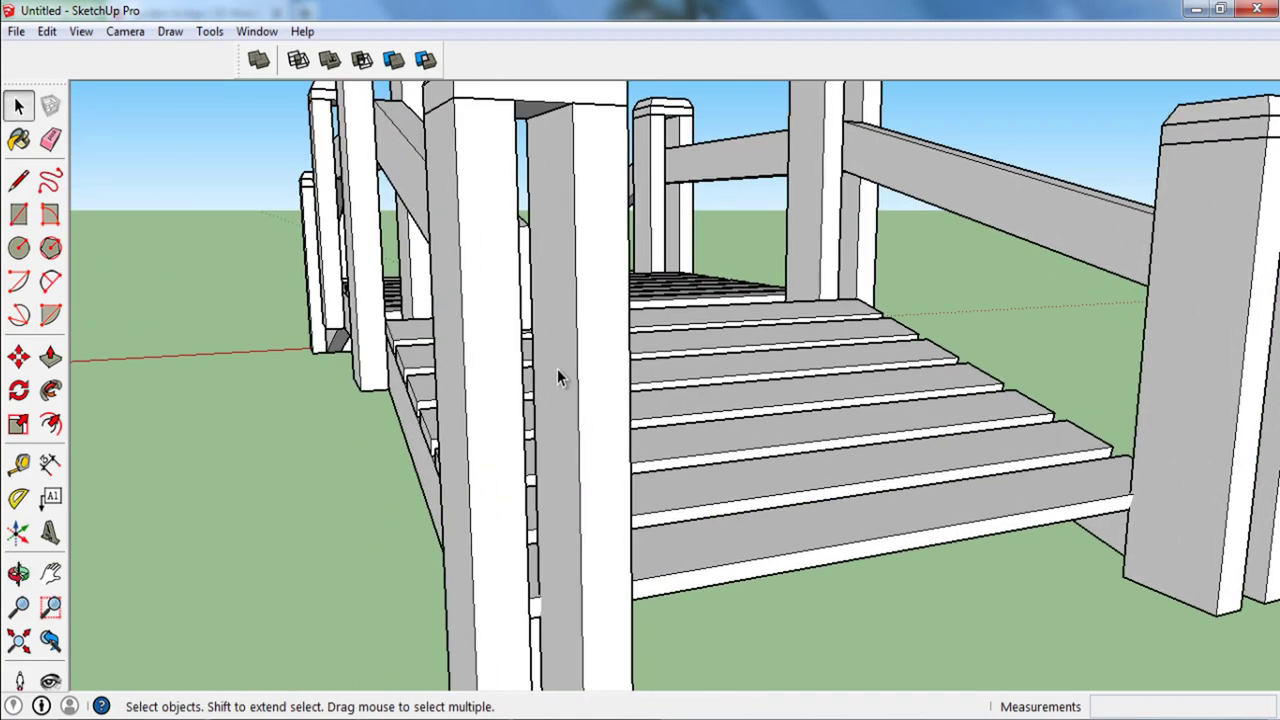
mouse_move(557, 368)
middle_mouse_down()
mouse_move(529, 371)
mouse_move(494, 308)
middle_mouse_up()
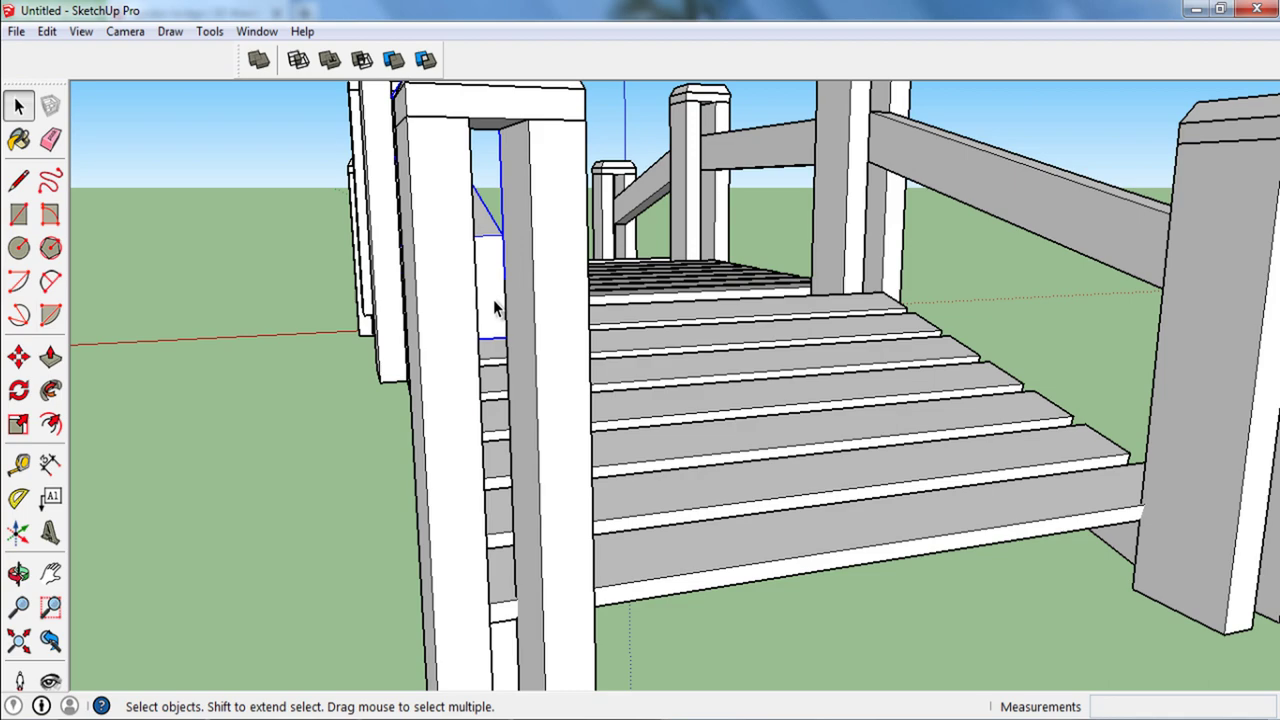
triple_click(494, 308)
left_click(491, 312)
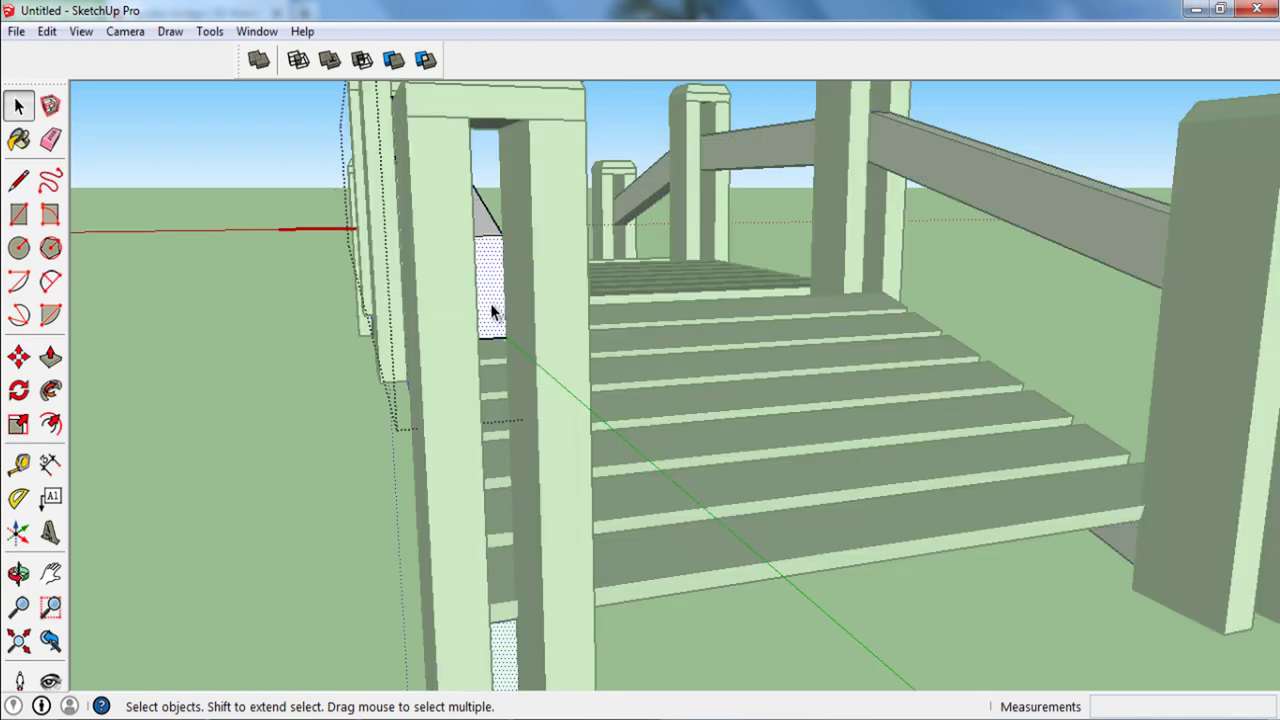
key("p")
left_click_drag(489, 303, 551, 300)
mouse_move(551, 300)
middle_mouse_down()
mouse_move(560, 377)
mouse_move(711, 403)
mouse_move(754, 371)
mouse_move(903, 449)
middle_mouse_up()
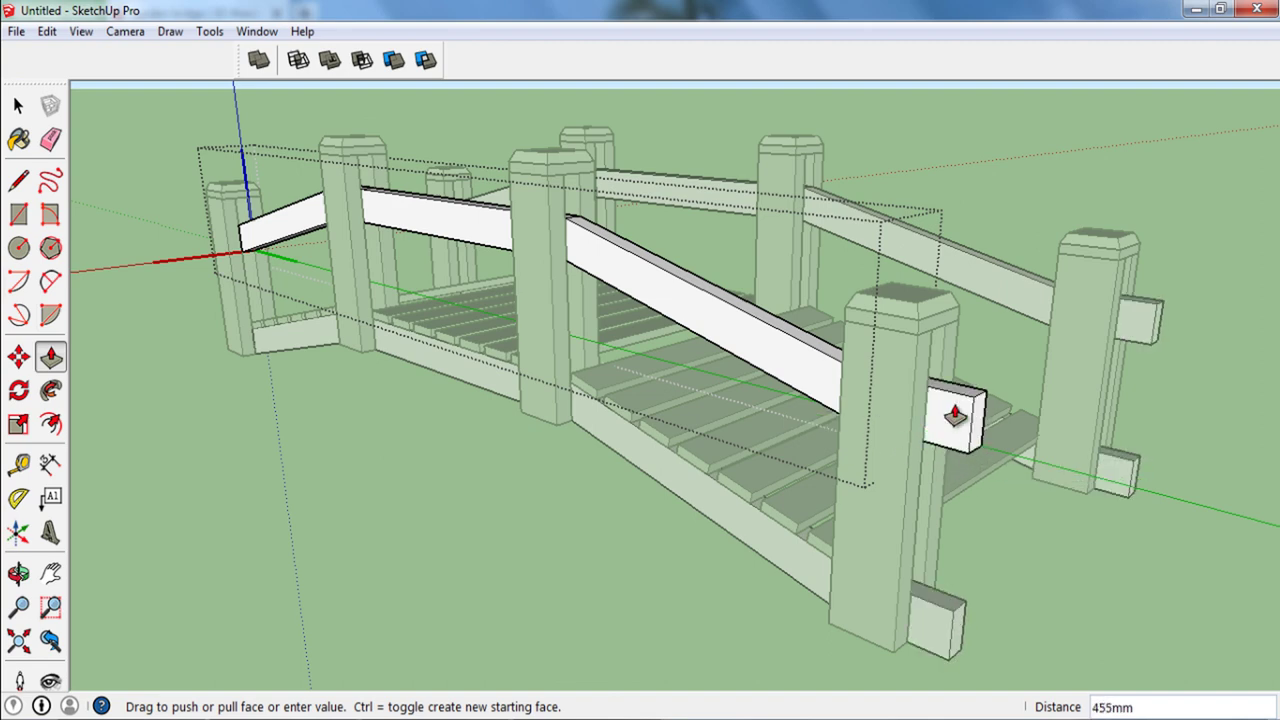
scroll(955, 415, "down", 3)
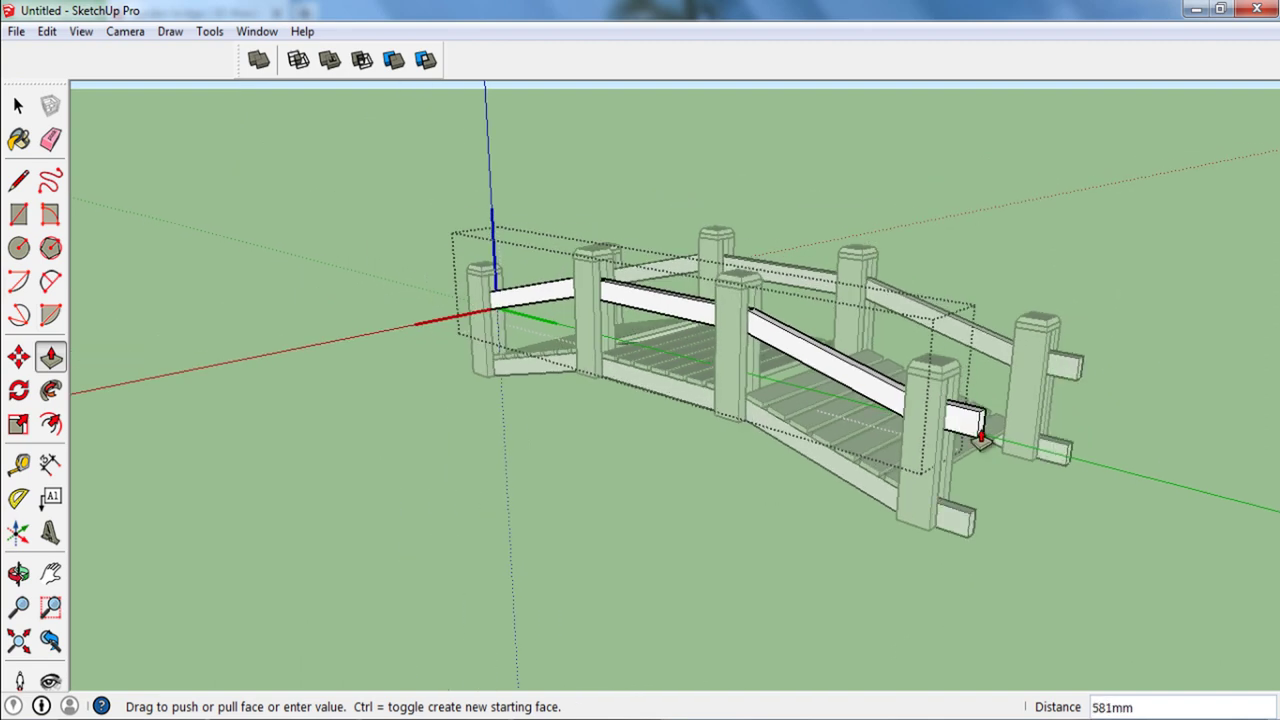
scroll(981, 436, "up", 2)
scroll(981, 436, "up", 3)
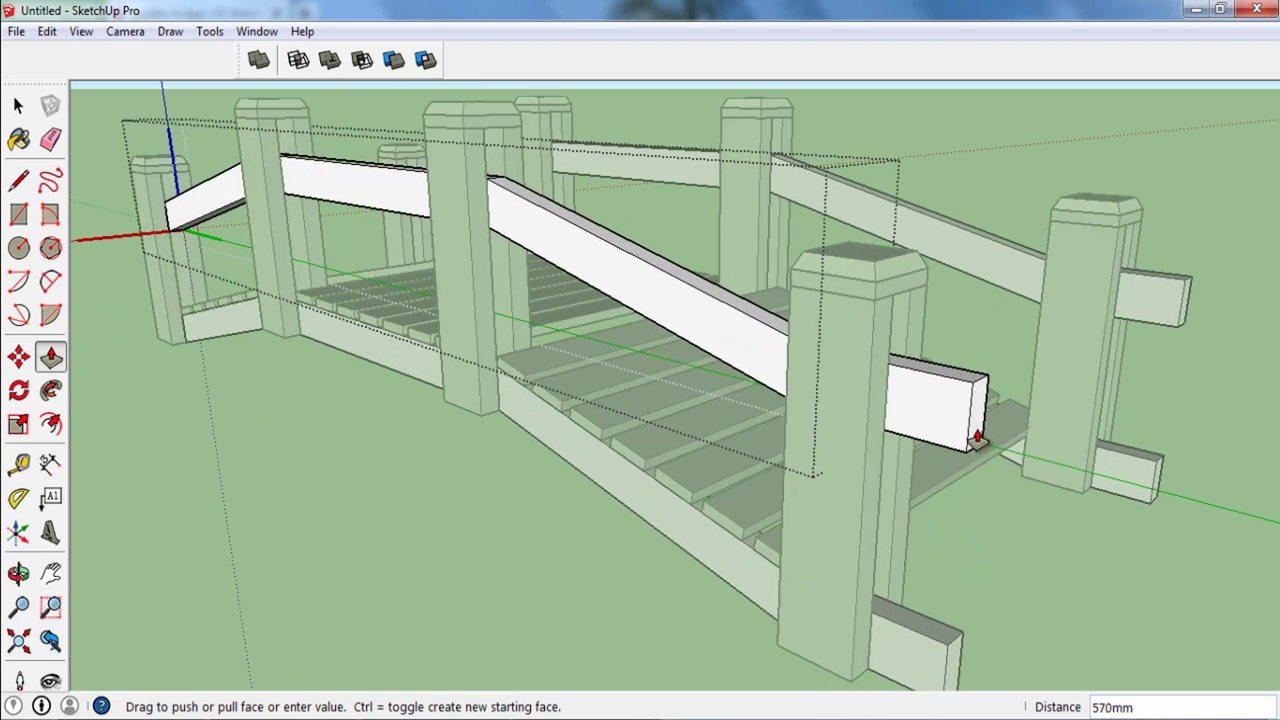
left_click(977, 438)
key("space")
scroll(990, 450, "down", 3)
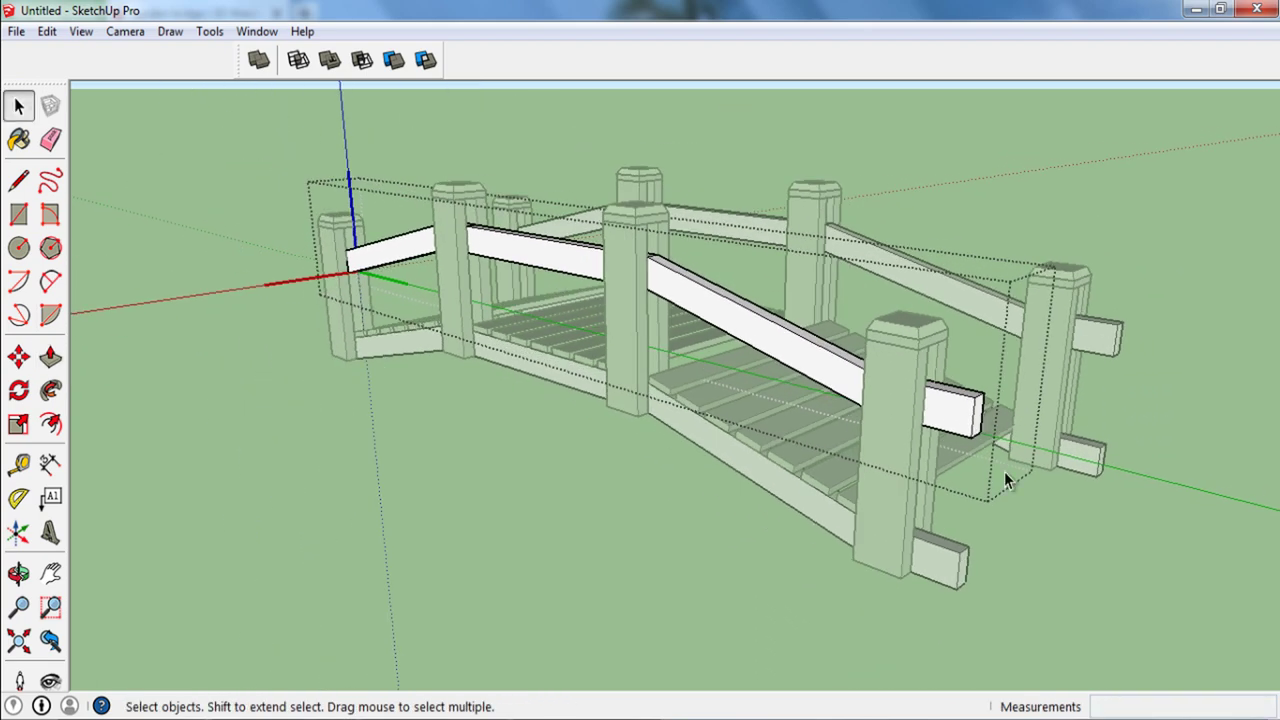
left_click(1004, 471)
mouse_move(1004, 471)
middle_mouse_down()
mouse_move(1031, 523)
mouse_move(1108, 526)
mouse_move(1127, 463)
mouse_move(1108, 481)
middle_mouse_up()
scroll(1097, 490, "up", 3)
scroll(1057, 471, "down", 2)
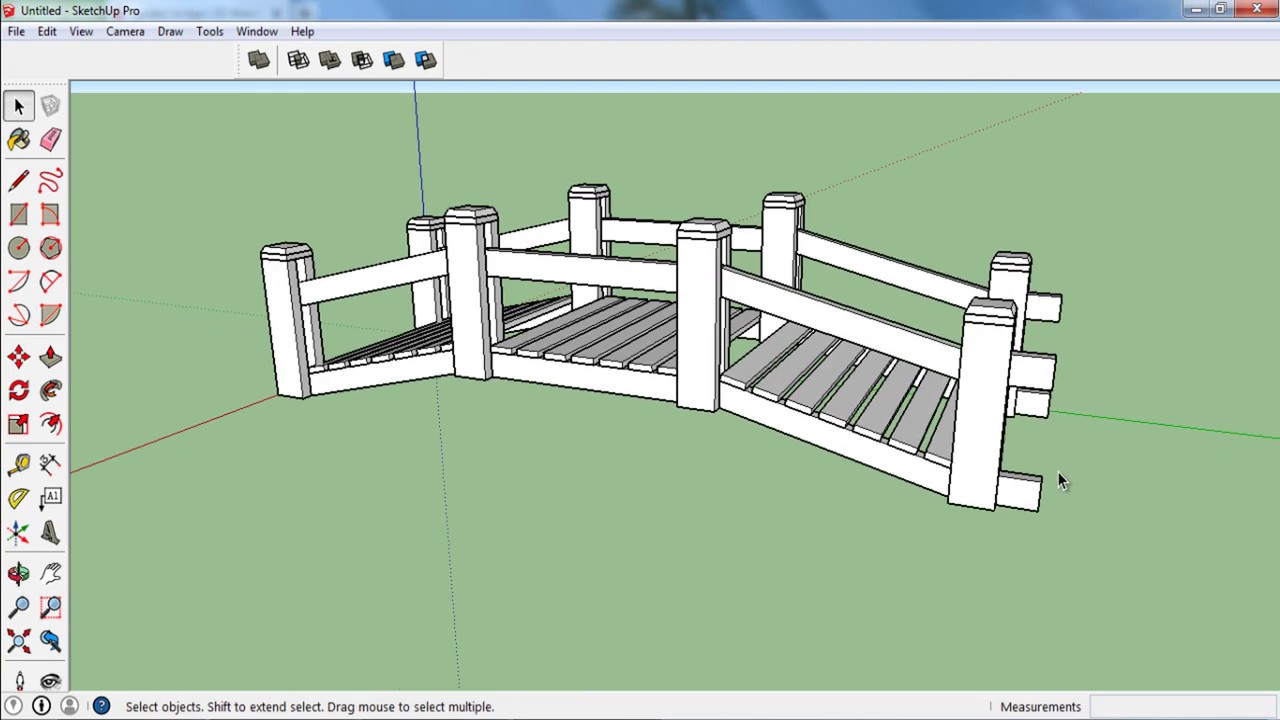
scroll(1057, 472, "up", 1)
scroll(1057, 472, "down", 1)
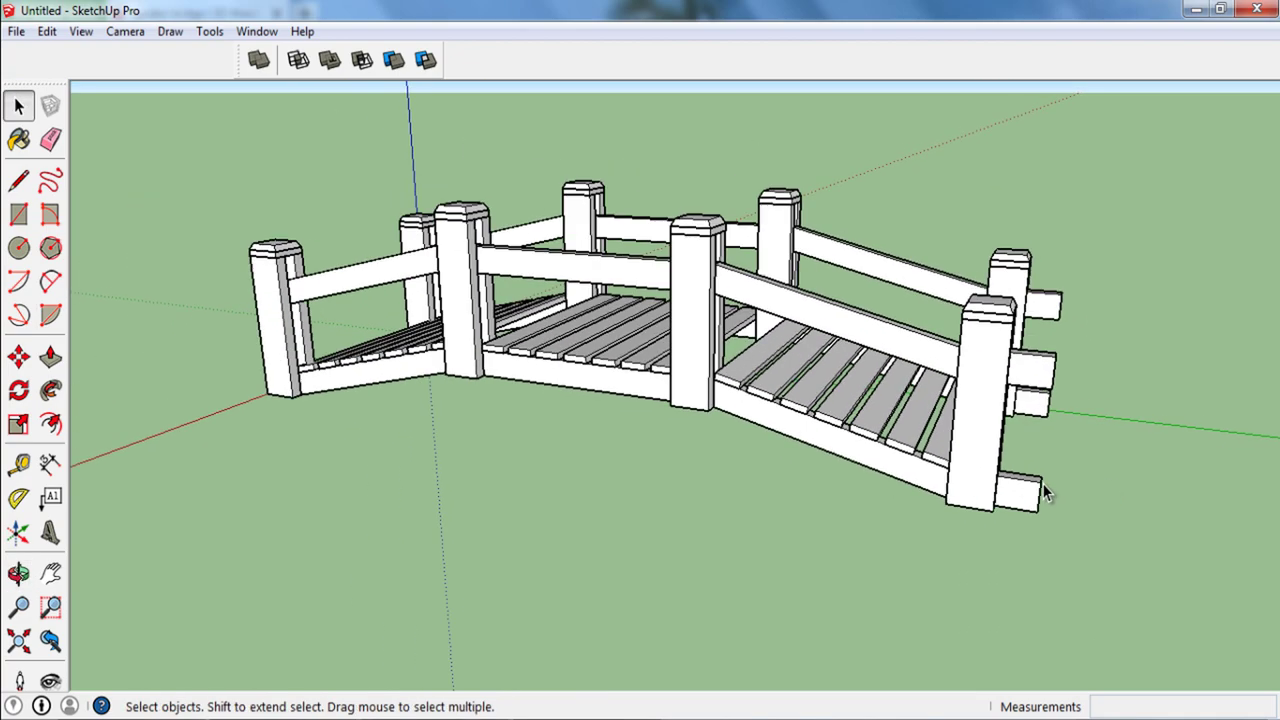
middle_click_drag(1045, 490, 980, 506)
scroll(1008, 463, "down", 1)
scroll(1030, 425, "up", 1)
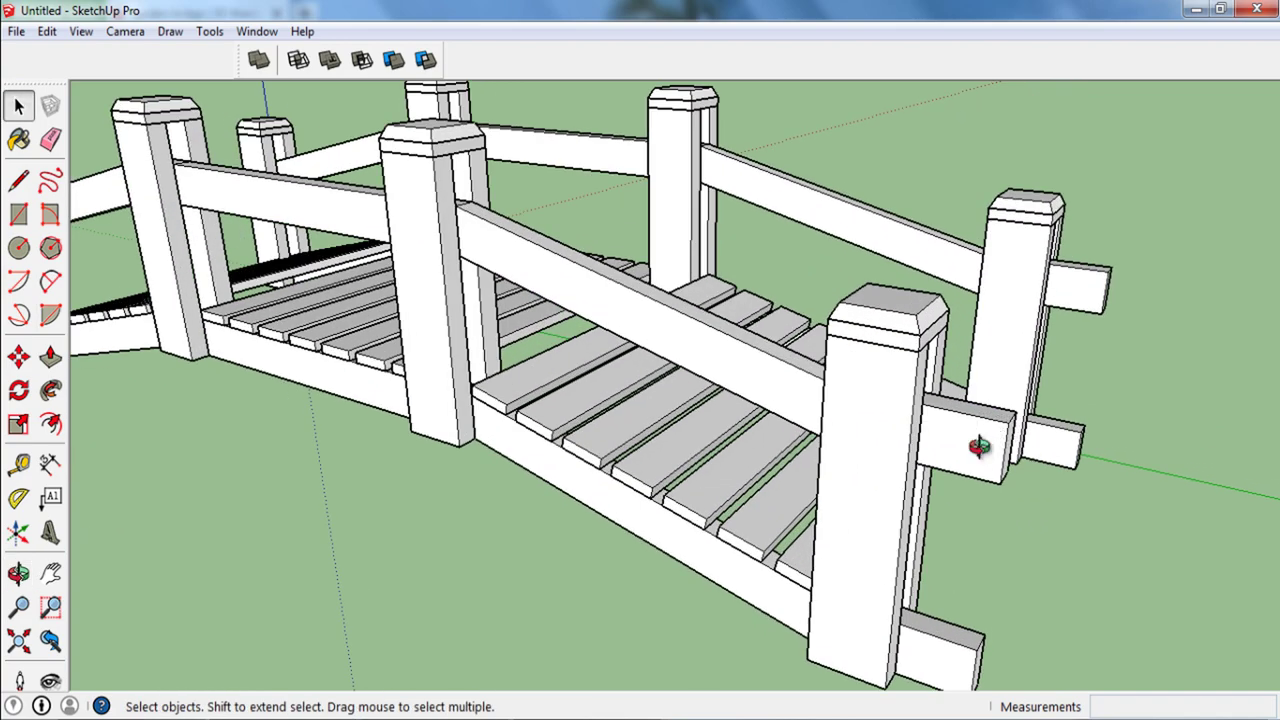
mouse_move(979, 447)
middle_mouse_down()
mouse_move(969, 456)
mouse_move(1010, 447)
middle_mouse_up()
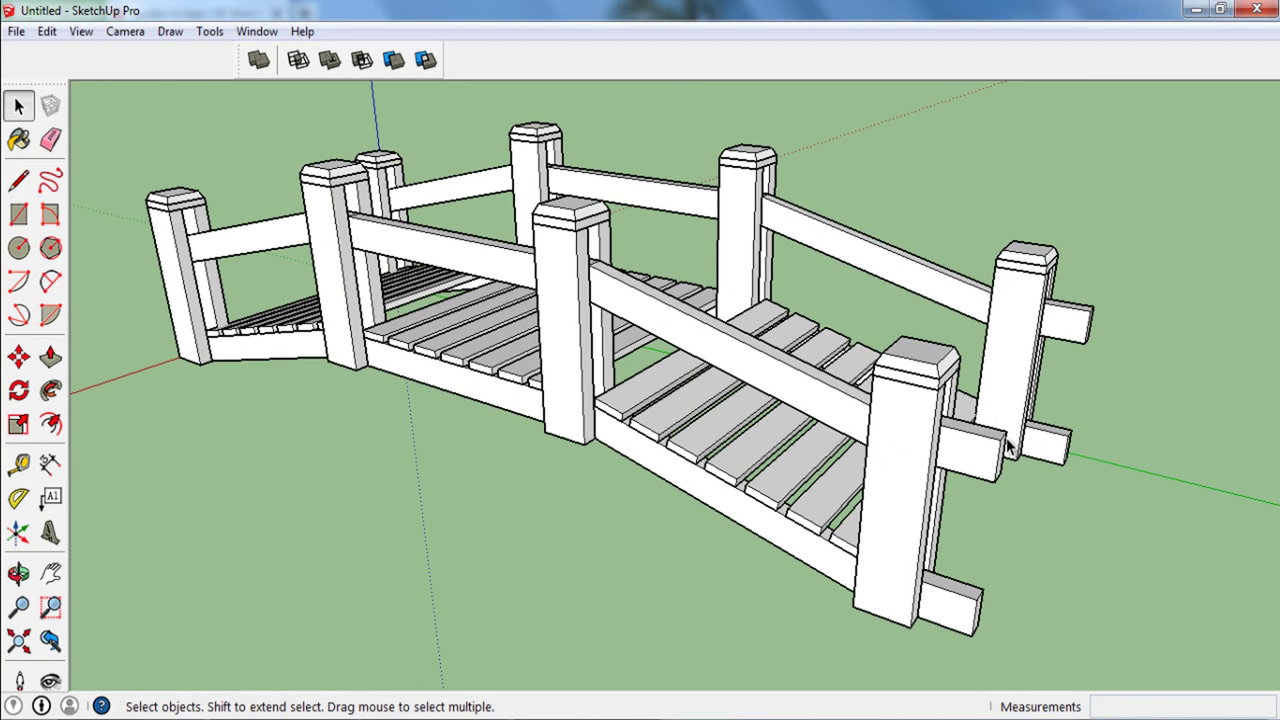
left_click(977, 618)
Step: Explode the side stringer component into loose geometry
right_click(977, 618)
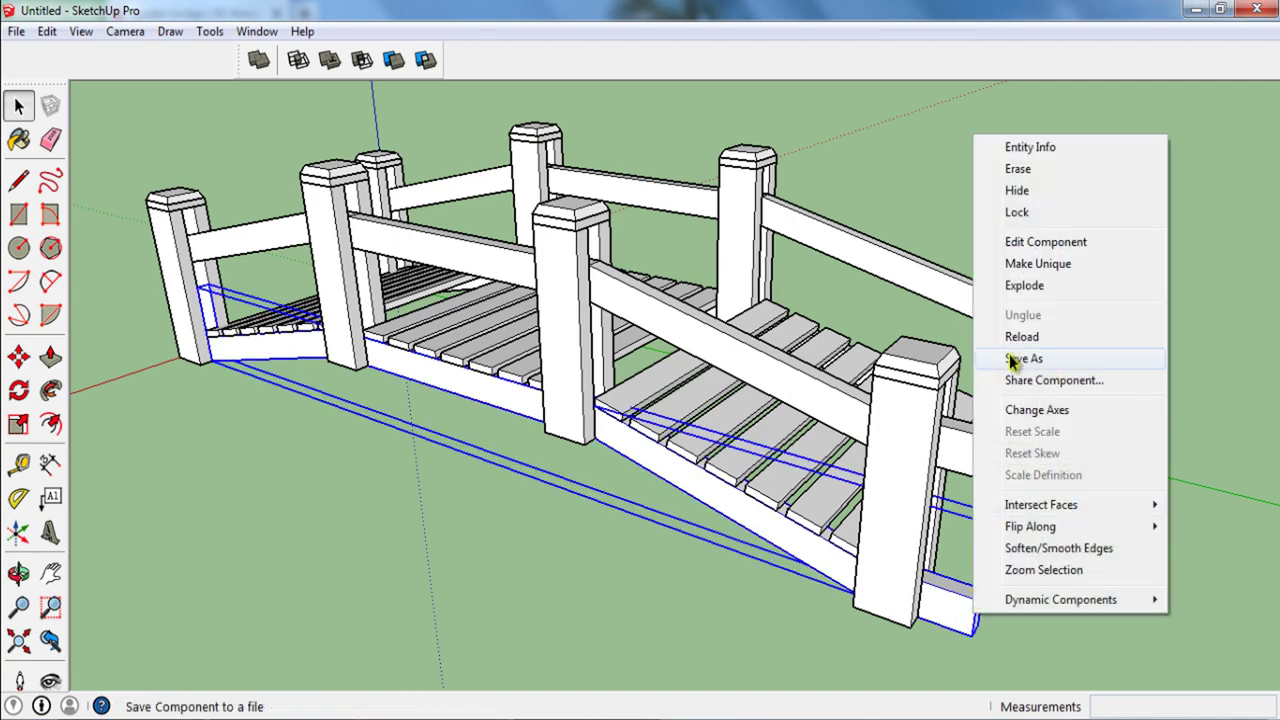
left_click(1030, 288)
left_click(1013, 619)
scroll(986, 622, "up", 3)
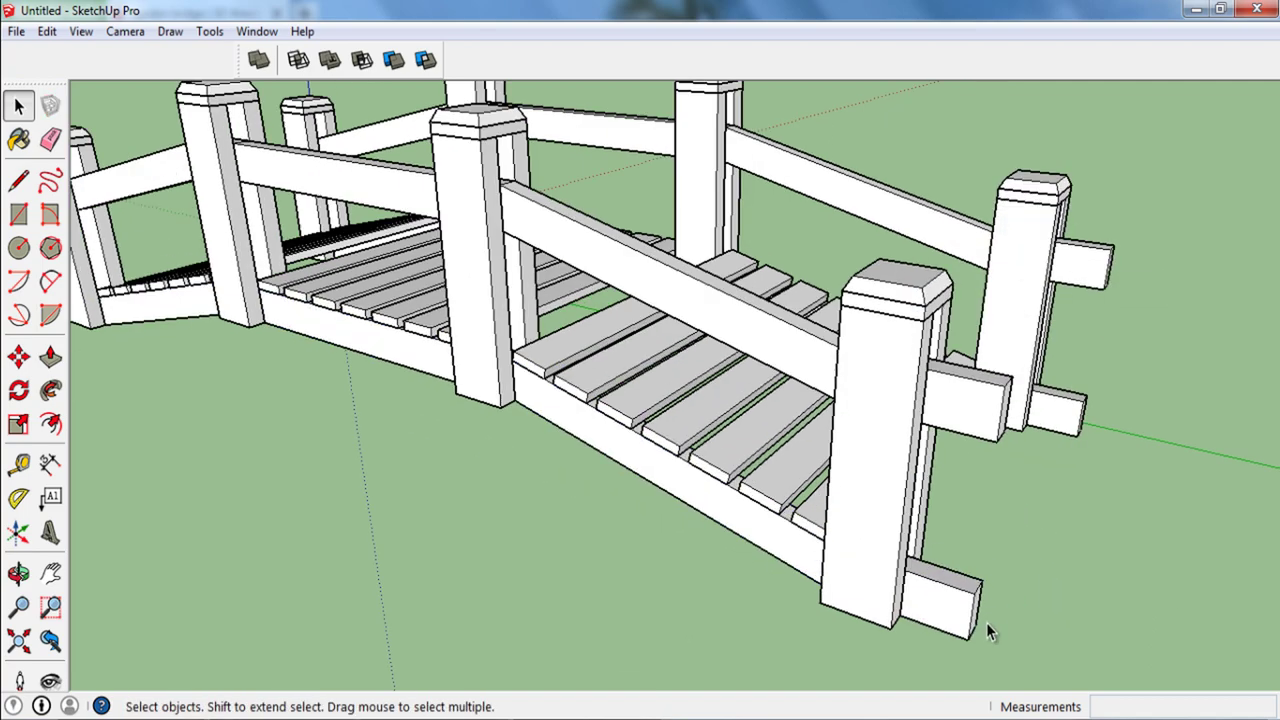
scroll(986, 622, "up", 3)
Step: Push the stringer's protruding end block back flush into the corner post
mouse_move(988, 624)
middle_mouse_down()
mouse_move(811, 617)
mouse_move(770, 554)
mouse_move(752, 607)
middle_mouse_up()
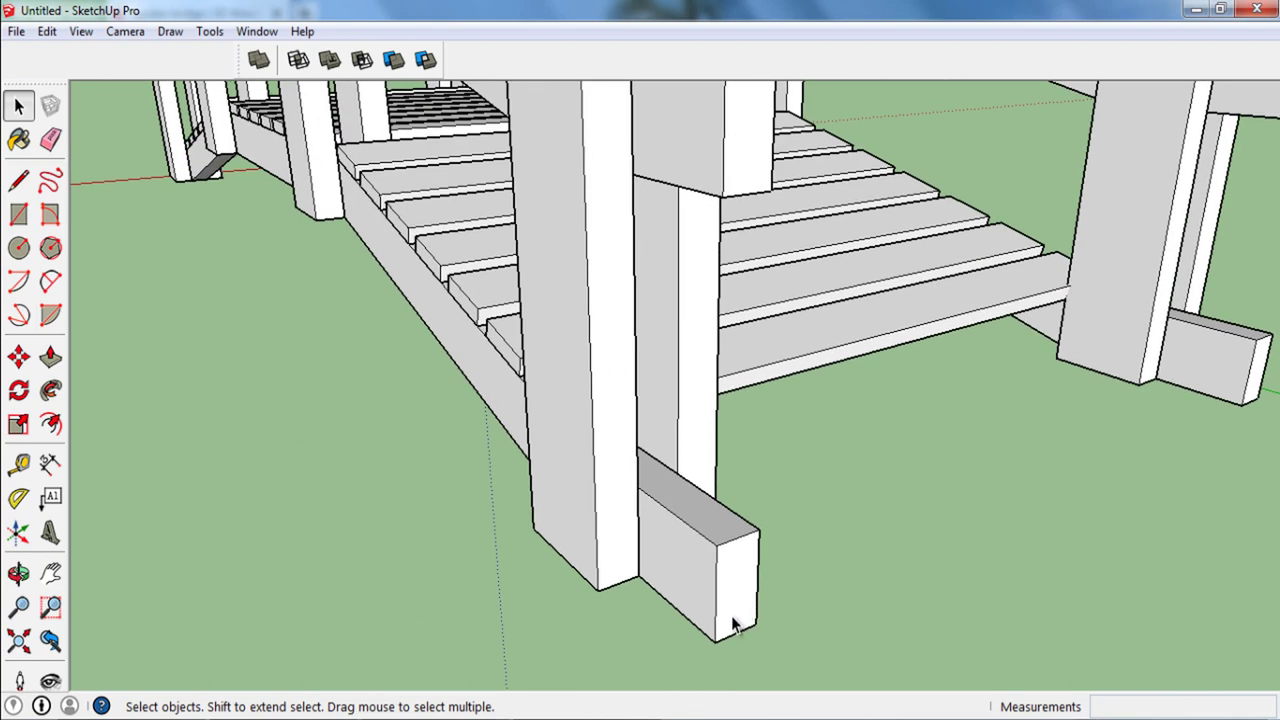
key("p")
left_click(735, 593)
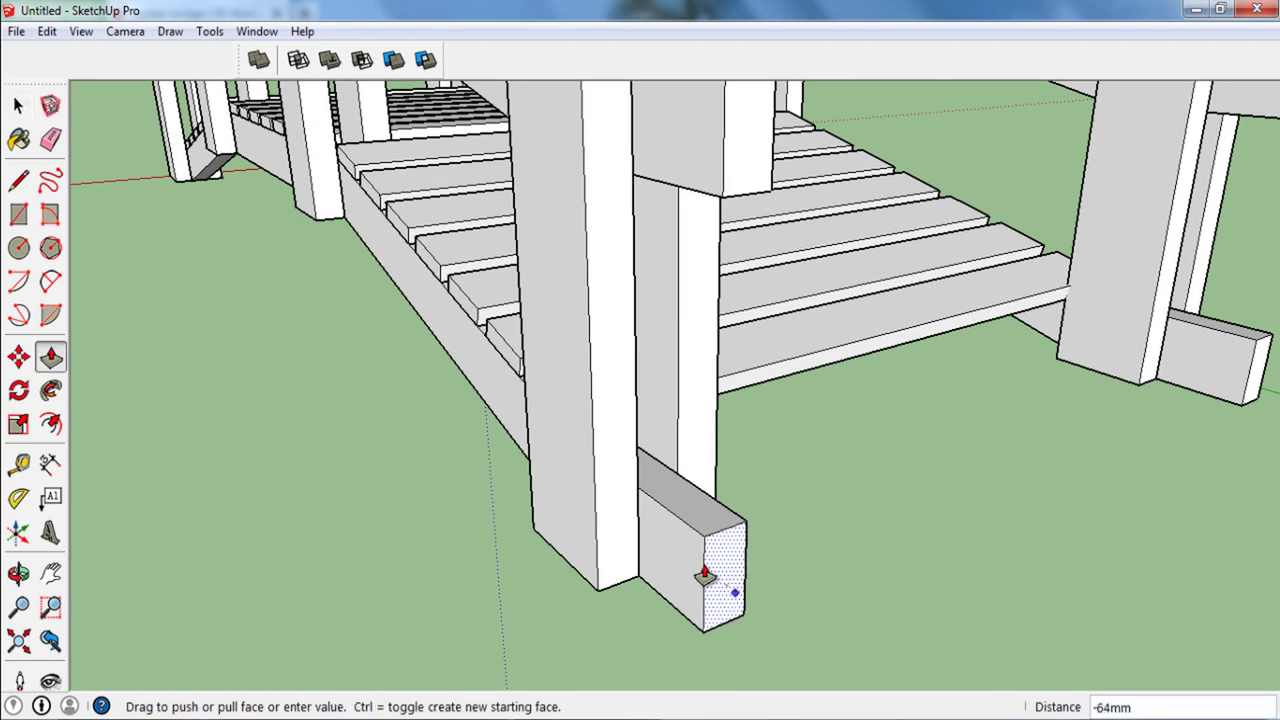
left_click(617, 550)
key("space")
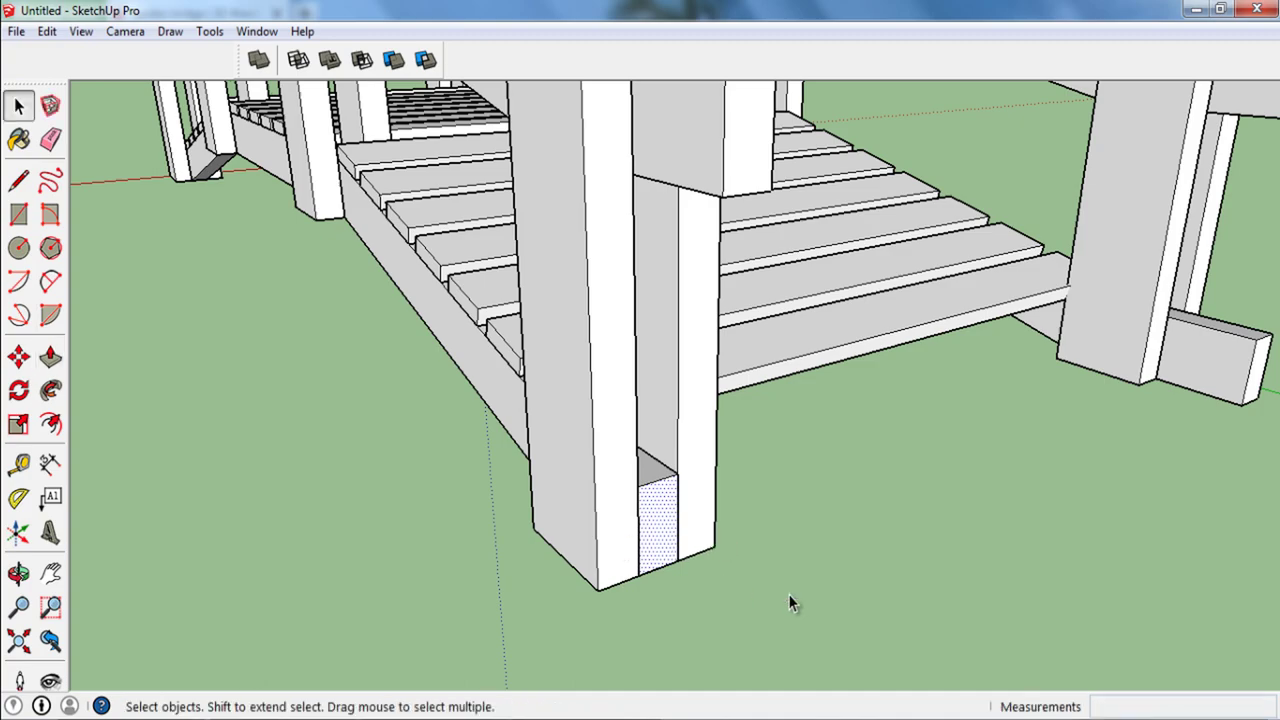
mouse_move(788, 594)
middle_mouse_down()
mouse_move(809, 565)
mouse_move(655, 575)
middle_mouse_up()
scroll(724, 513, "up", 2)
Step: Explode the upper side rail component beside the end post and clear the selection
scroll(726, 511, "down", 5)
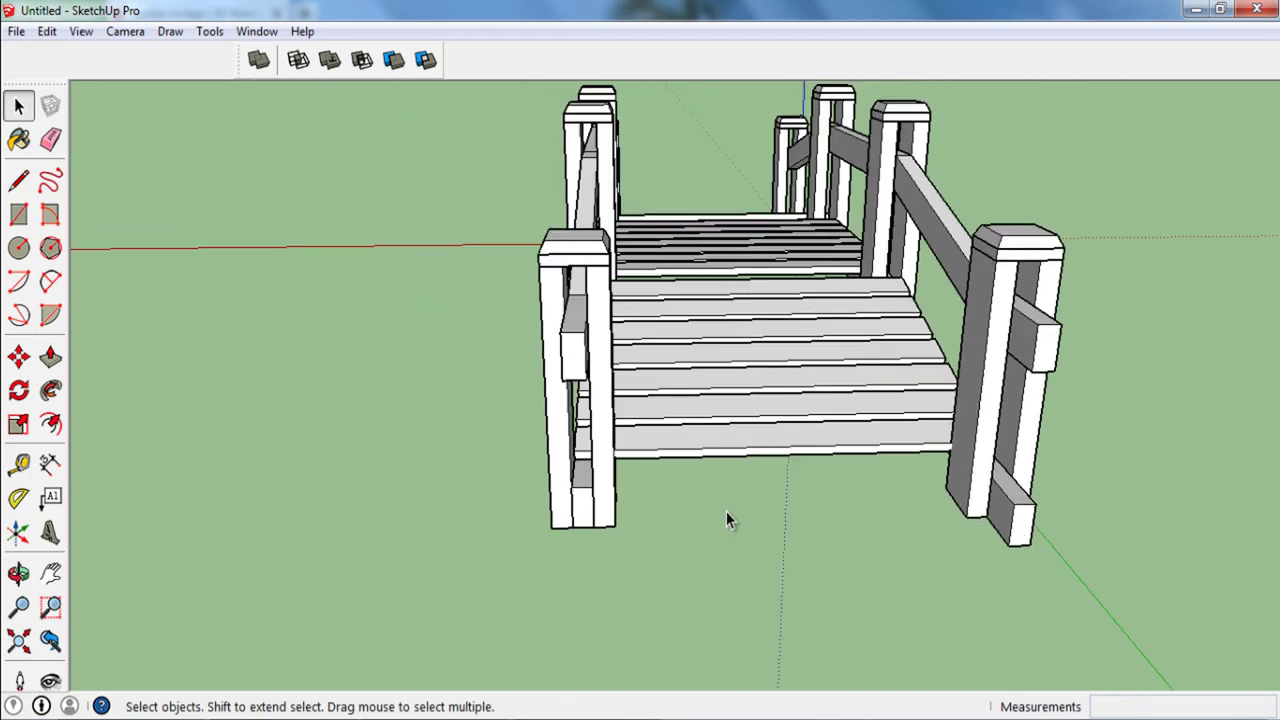
mouse_move(726, 511)
middle_mouse_down()
mouse_move(905, 551)
mouse_move(843, 483)
mouse_move(1021, 490)
mouse_move(980, 363)
middle_mouse_up()
scroll(1021, 490, "up", 2)
scroll(1072, 325, "up", 2)
scroll(1074, 300, "up", 2)
scroll(1076, 279, "up", 1)
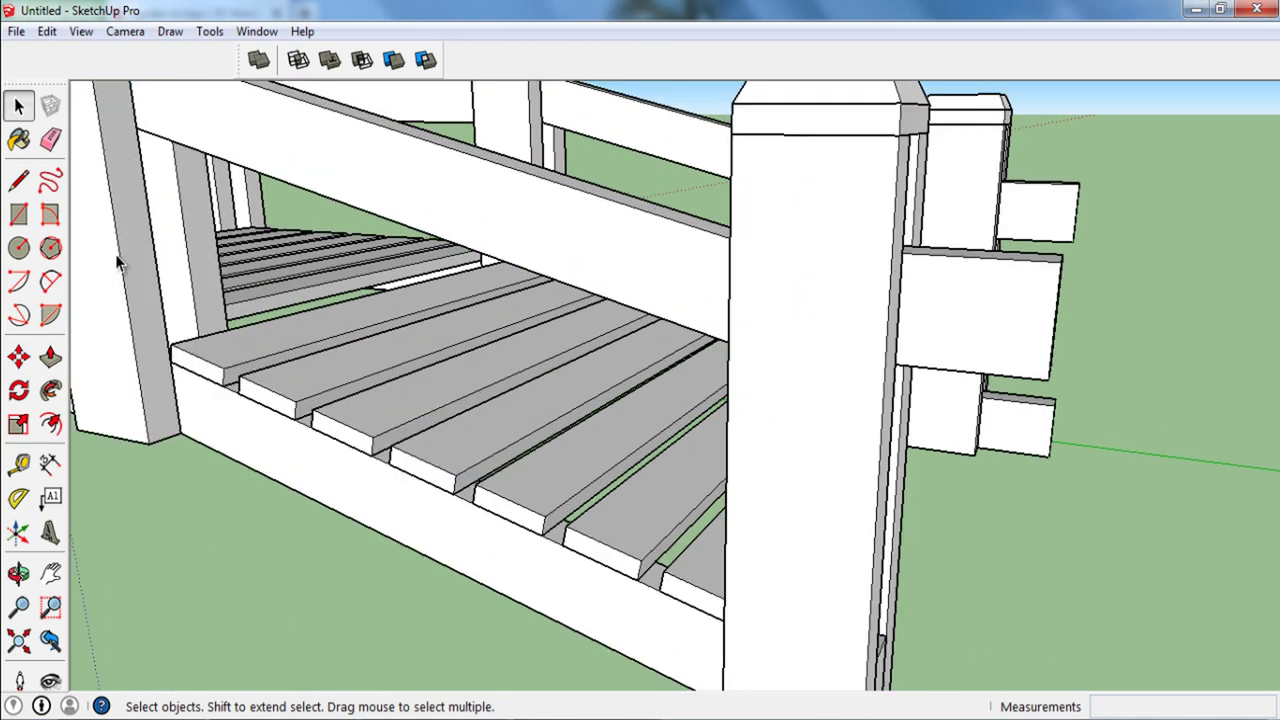
left_click(957, 309)
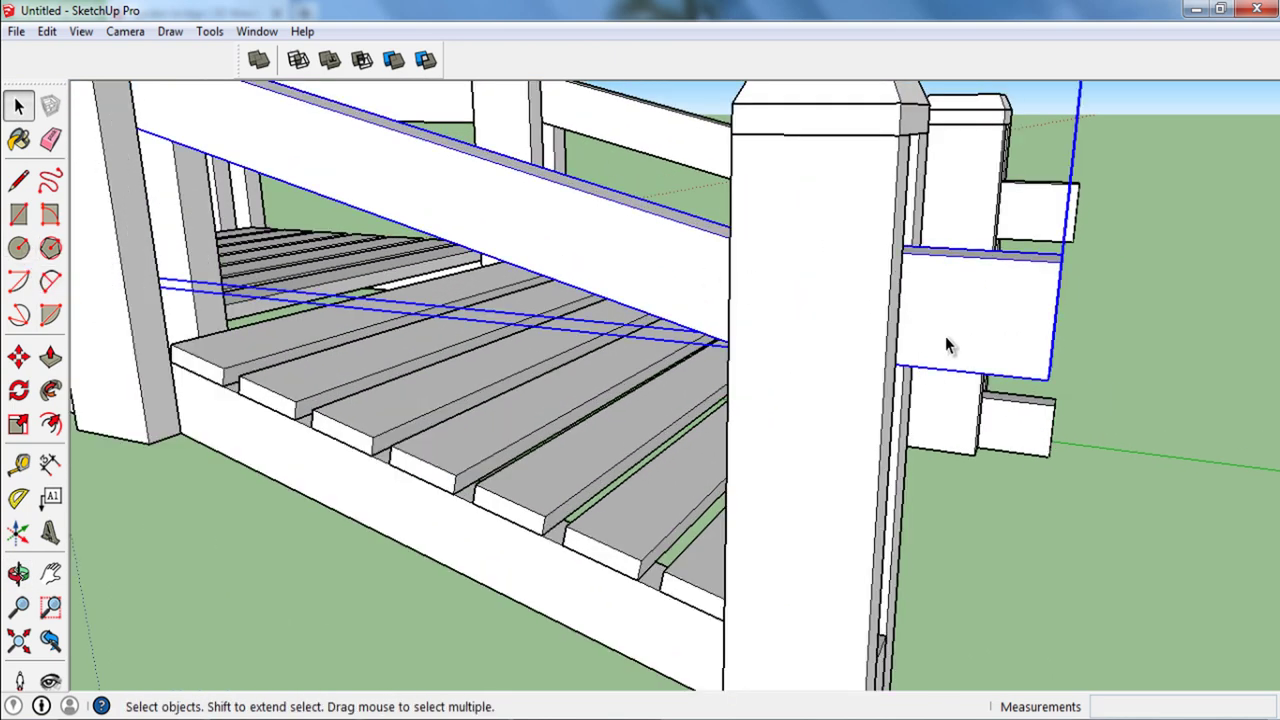
right_click(955, 336)
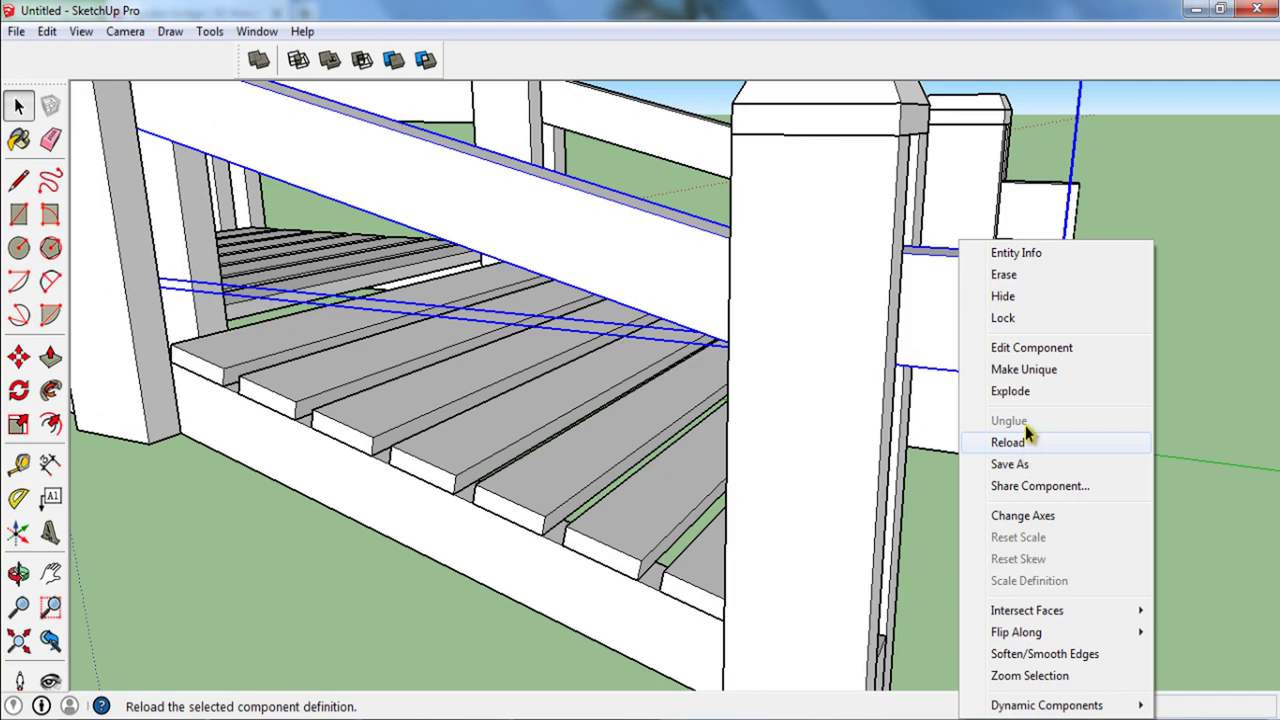
left_click(1026, 391)
scroll(830, 362, "down", 3)
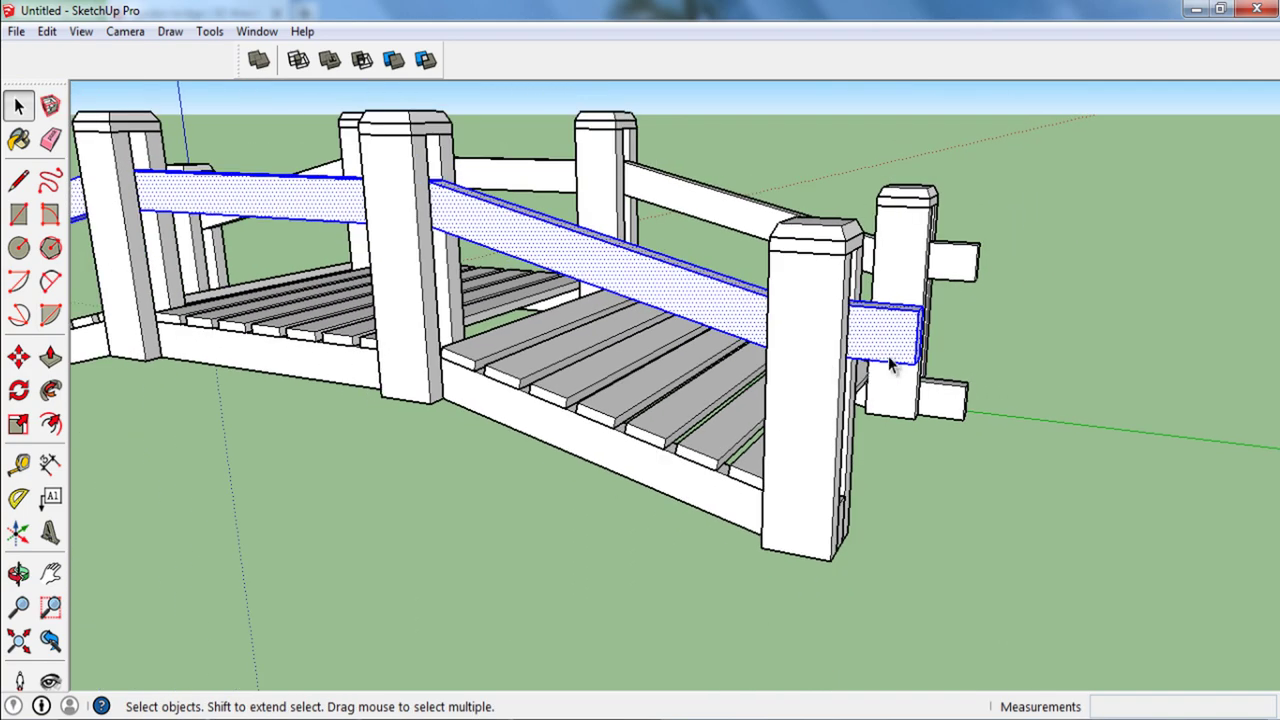
scroll(920, 585, "up", 2)
scroll(924, 588, "up", 2)
left_click(913, 503)
scroll(913, 505, "down", 3)
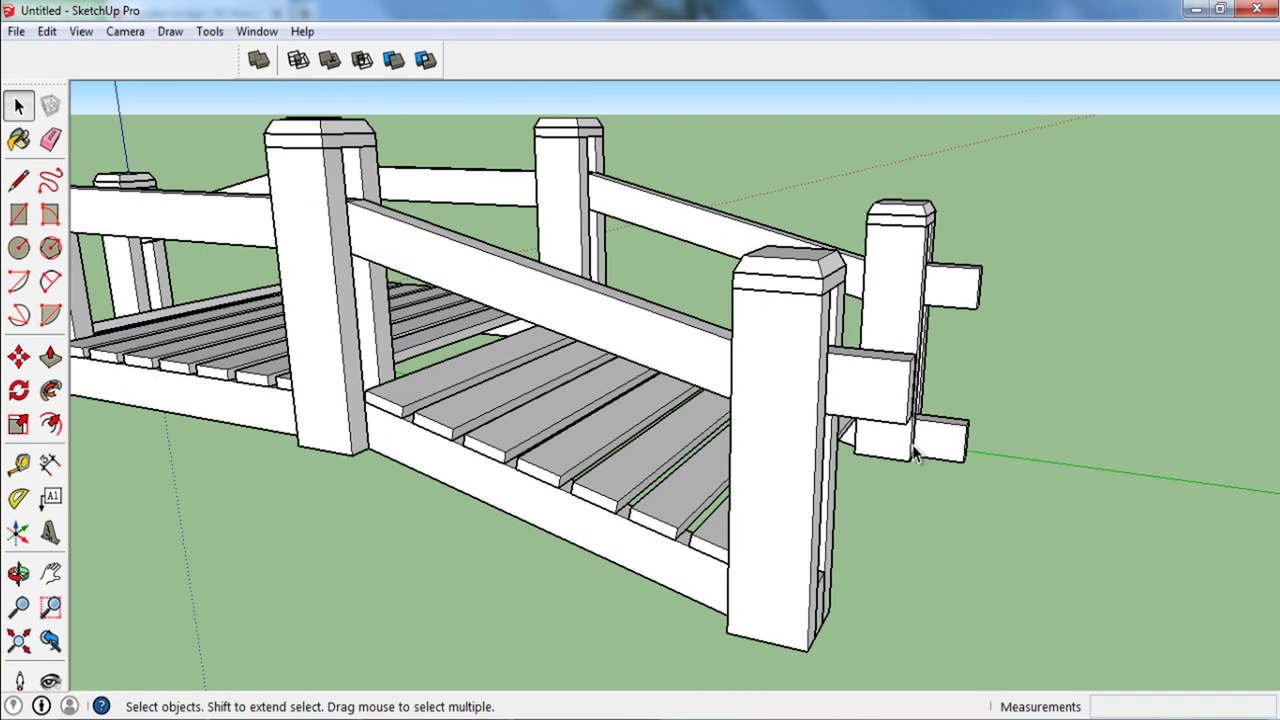
middle_click_drag(913, 505, 980, 403)
scroll(980, 403, "up", 3)
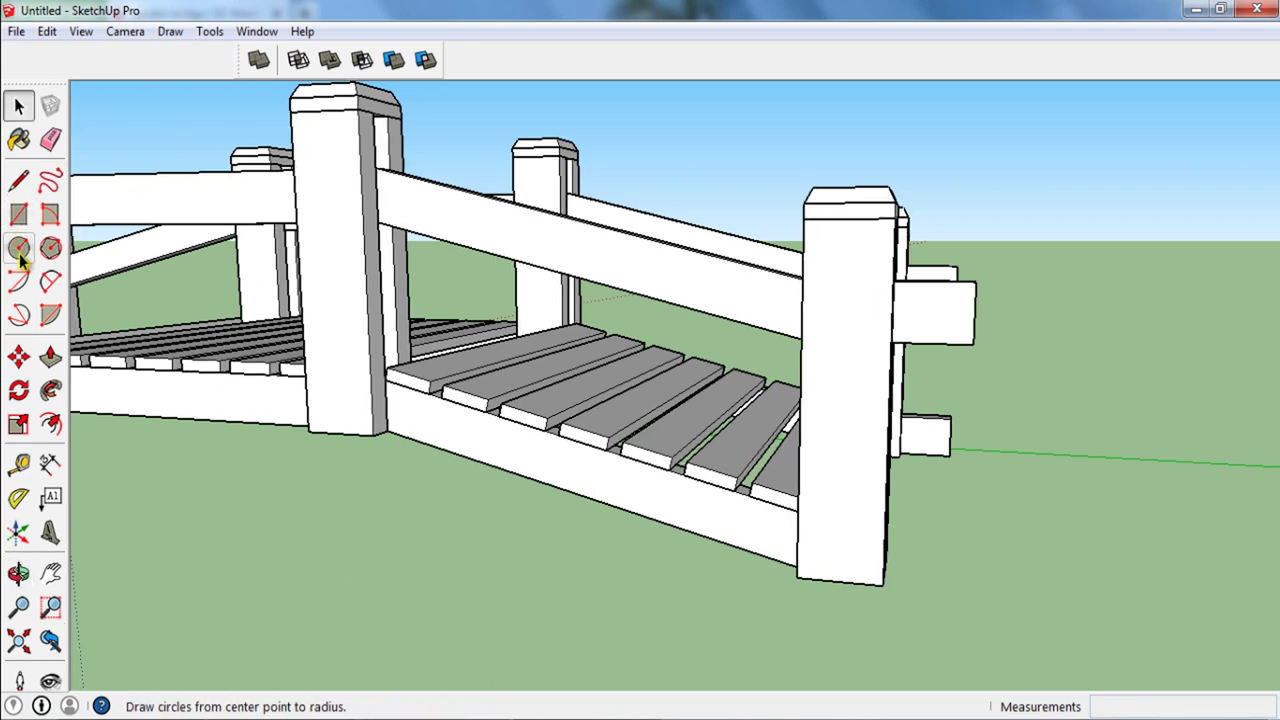
Step: Draw a half-circle 2 Point Arc across the upper rail's protruding end
left_click(50, 281)
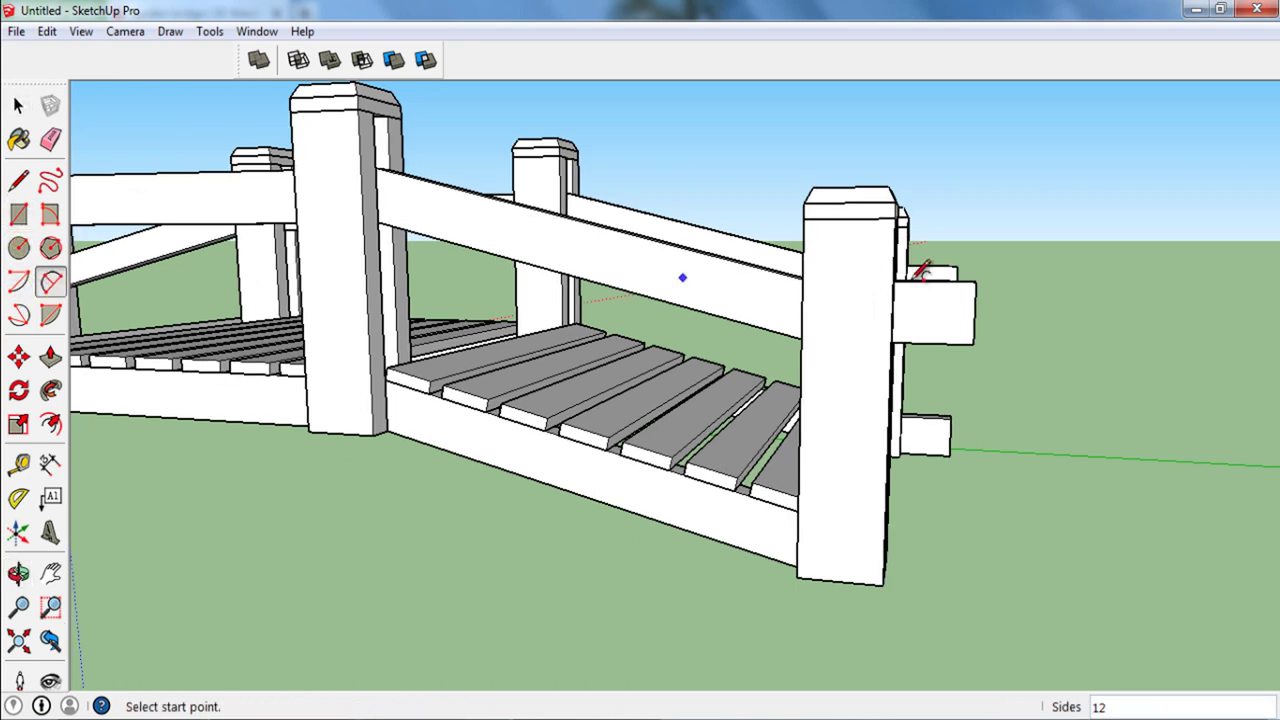
left_click(977, 282)
left_click(975, 344)
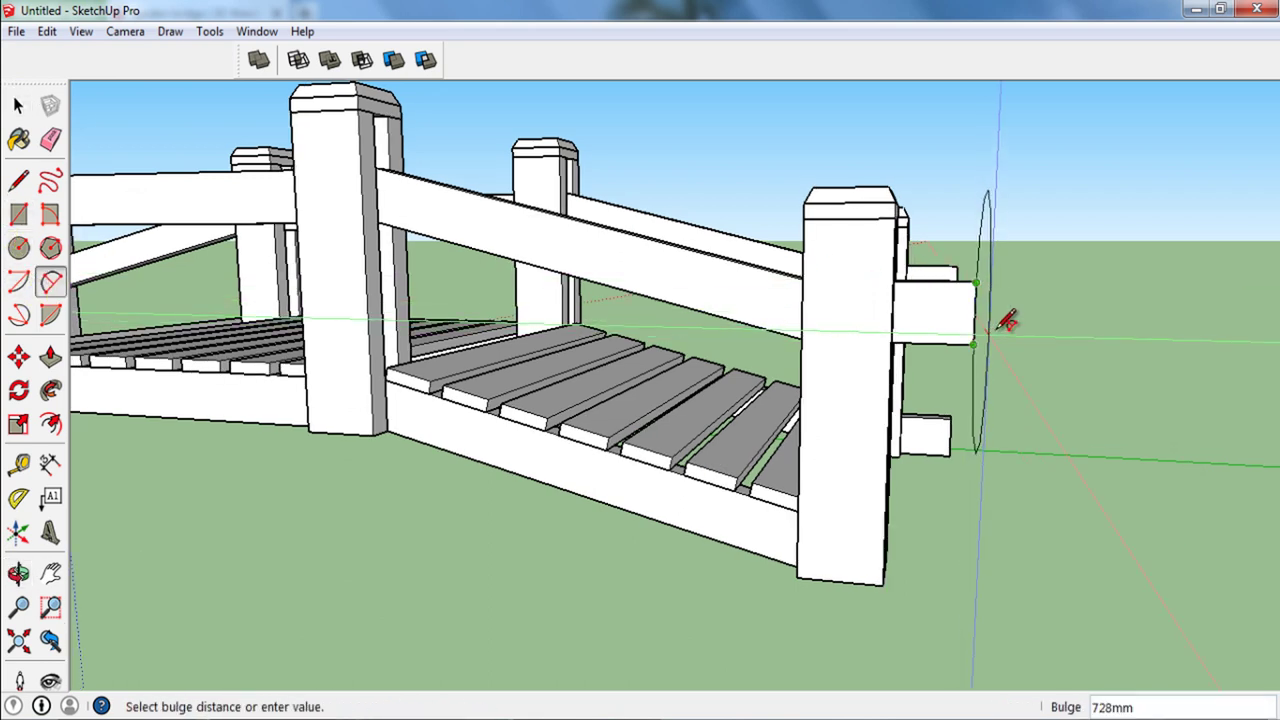
scroll(1005, 305, "up", 1)
scroll(1005, 297, "up", 2)
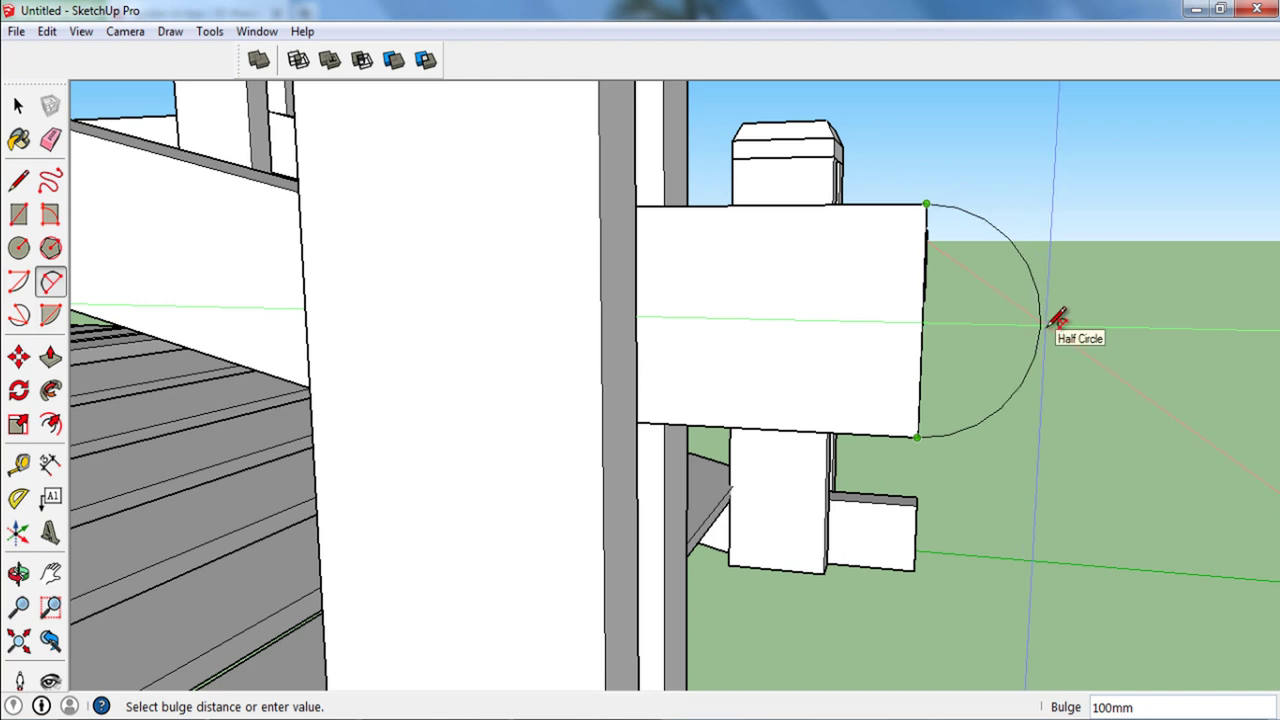
left_click(1048, 324)
key("space")
mouse_move(1043, 332)
middle_mouse_down()
mouse_move(823, 434)
mouse_move(944, 408)
middle_mouse_up()
Step: Push/Pull the half-circle face to the rail's thickness to round off the end
key("p")
left_click_drag(948, 411, 1022, 389)
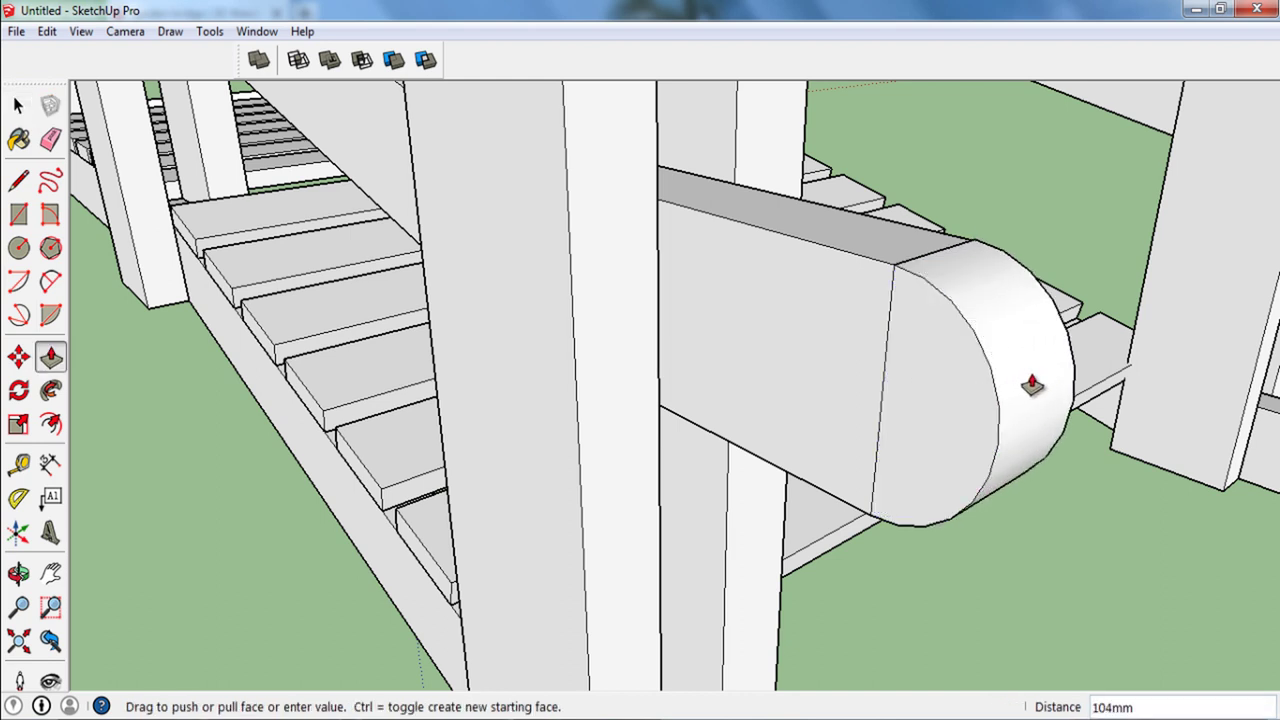
key("space")
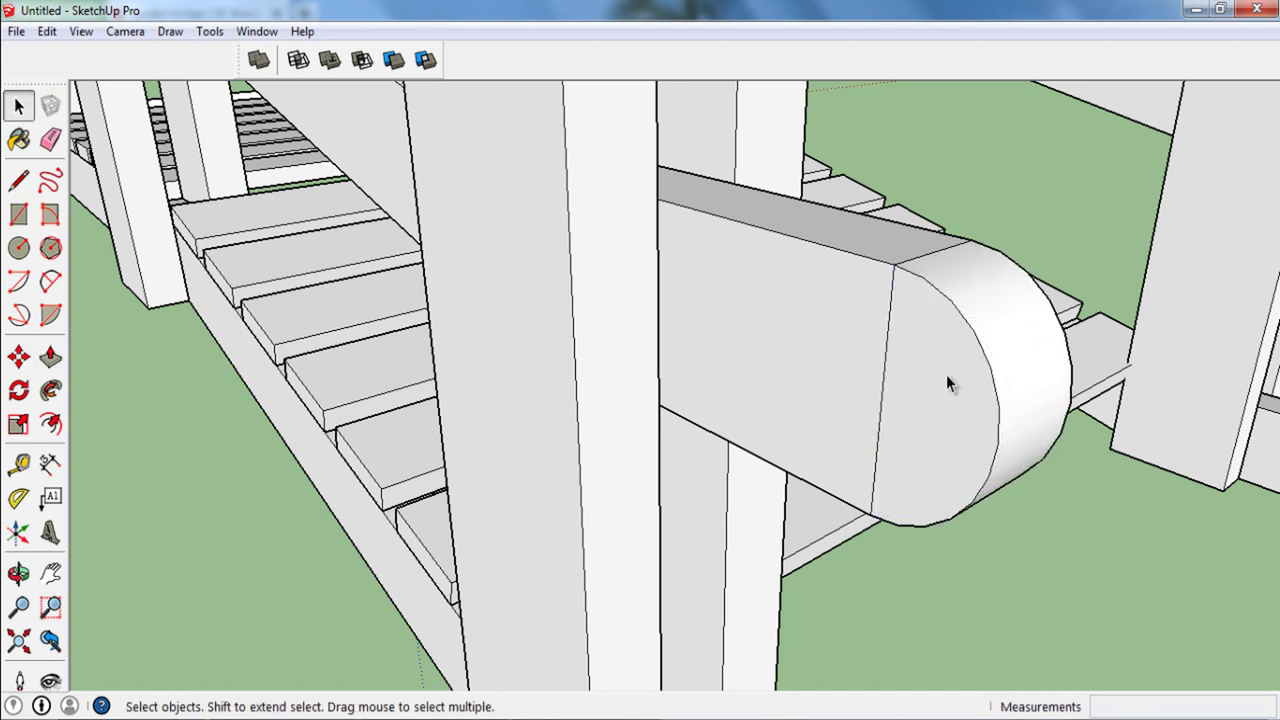
middle_click_drag(946, 374, 938, 397)
left_click(882, 368)
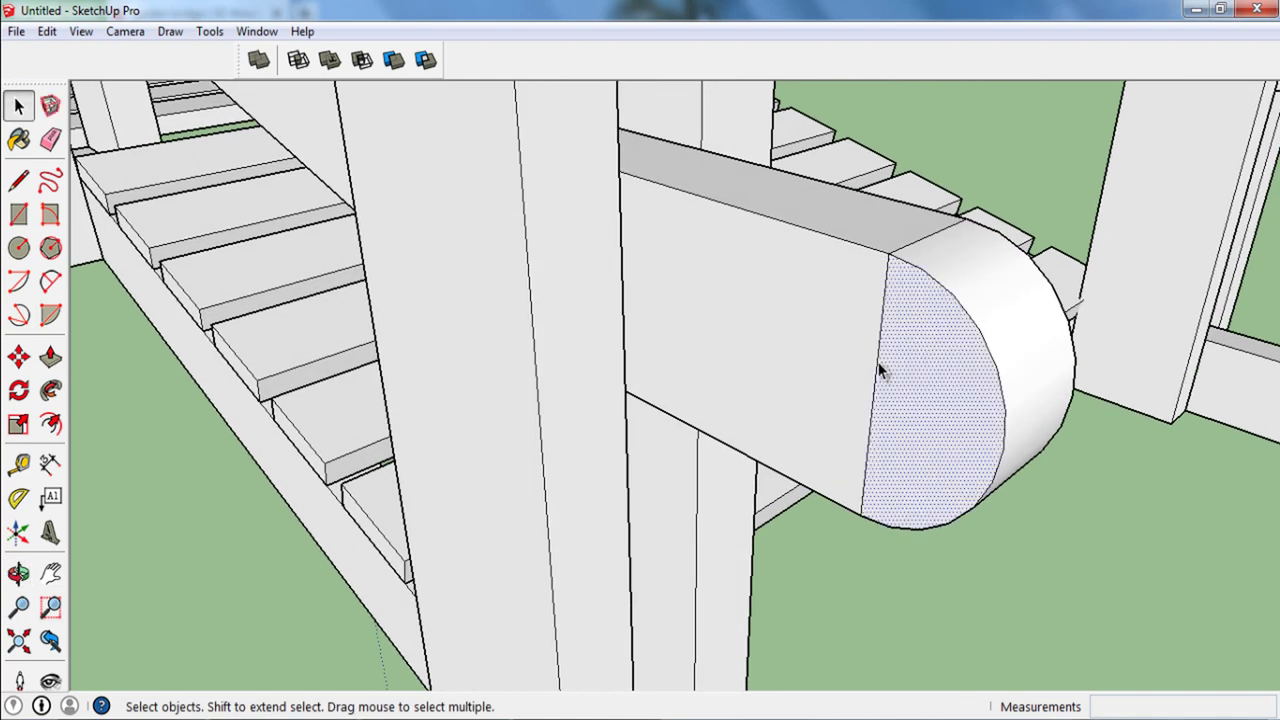
left_click(879, 371)
mouse_move(946, 361)
middle_mouse_down()
mouse_move(800, 360)
mouse_move(700, 237)
mouse_move(810, 397)
mouse_move(745, 302)
middle_mouse_up()
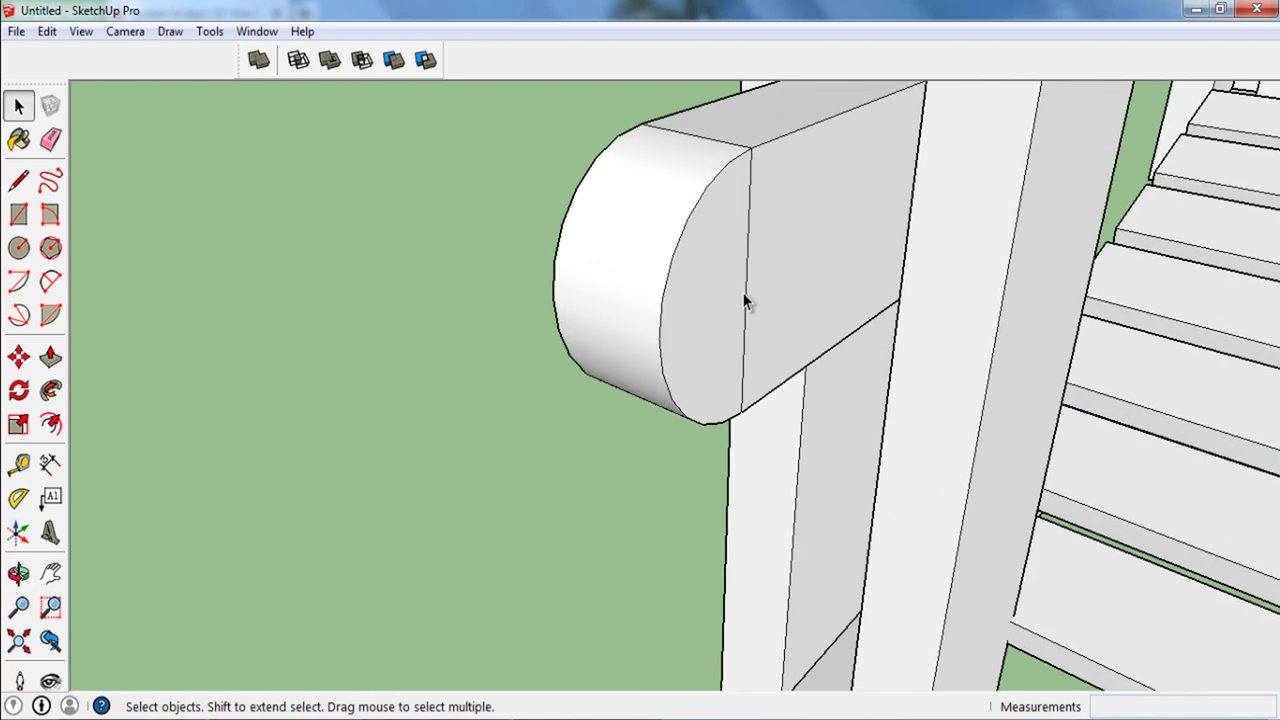
mouse_move(722, 140)
middle_mouse_down()
mouse_move(766, 263)
mouse_move(906, 349)
mouse_move(785, 437)
mouse_move(782, 291)
middle_mouse_up()
Step: Remove the top and bottom seam edges on the rounded rail end, then zoom out to the bridge
right_click(784, 291)
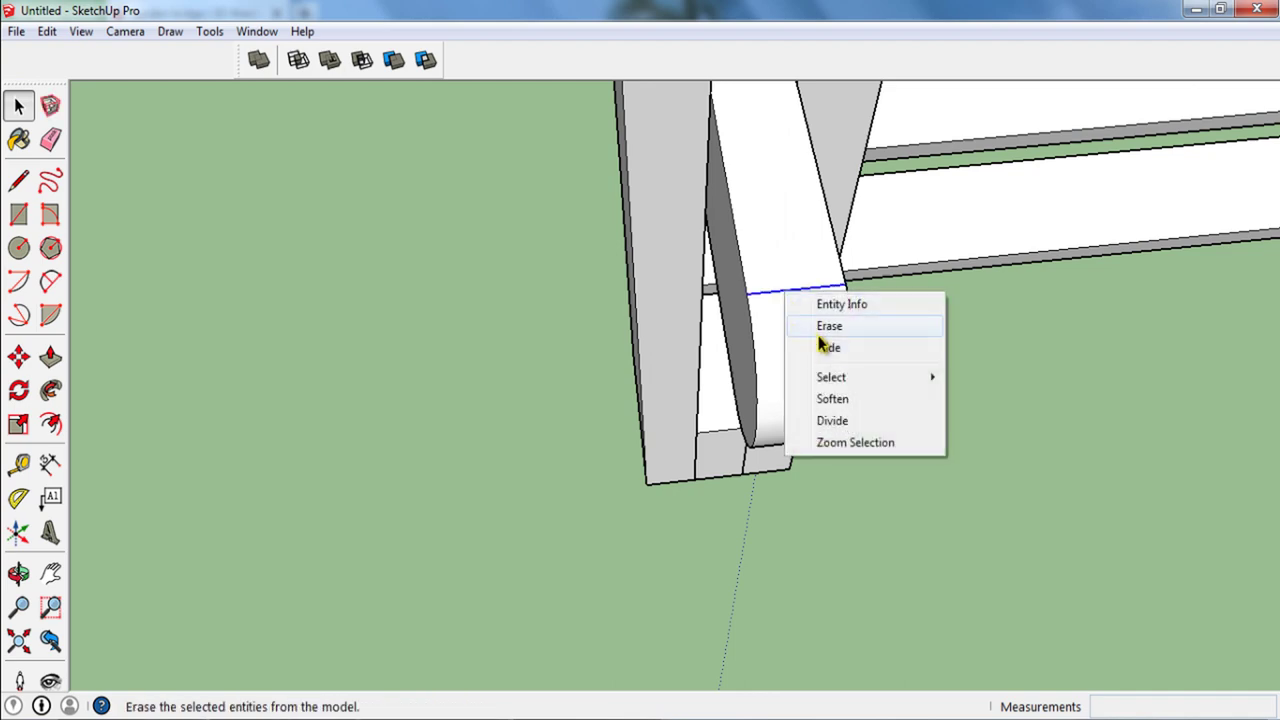
left_click(822, 349)
mouse_move(832, 296)
middle_mouse_down()
mouse_move(857, 451)
mouse_move(866, 209)
mouse_move(803, 277)
mouse_move(810, 333)
middle_mouse_up()
scroll(810, 333, "up", 3)
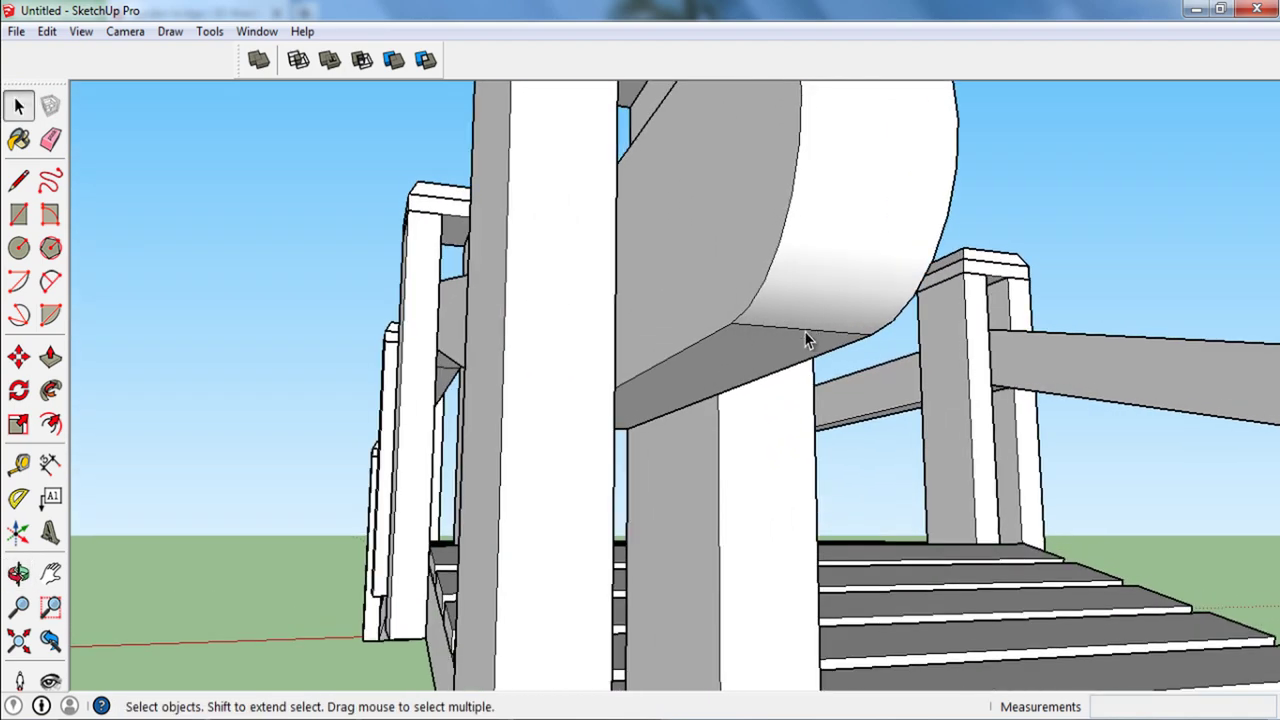
right_click(804, 331)
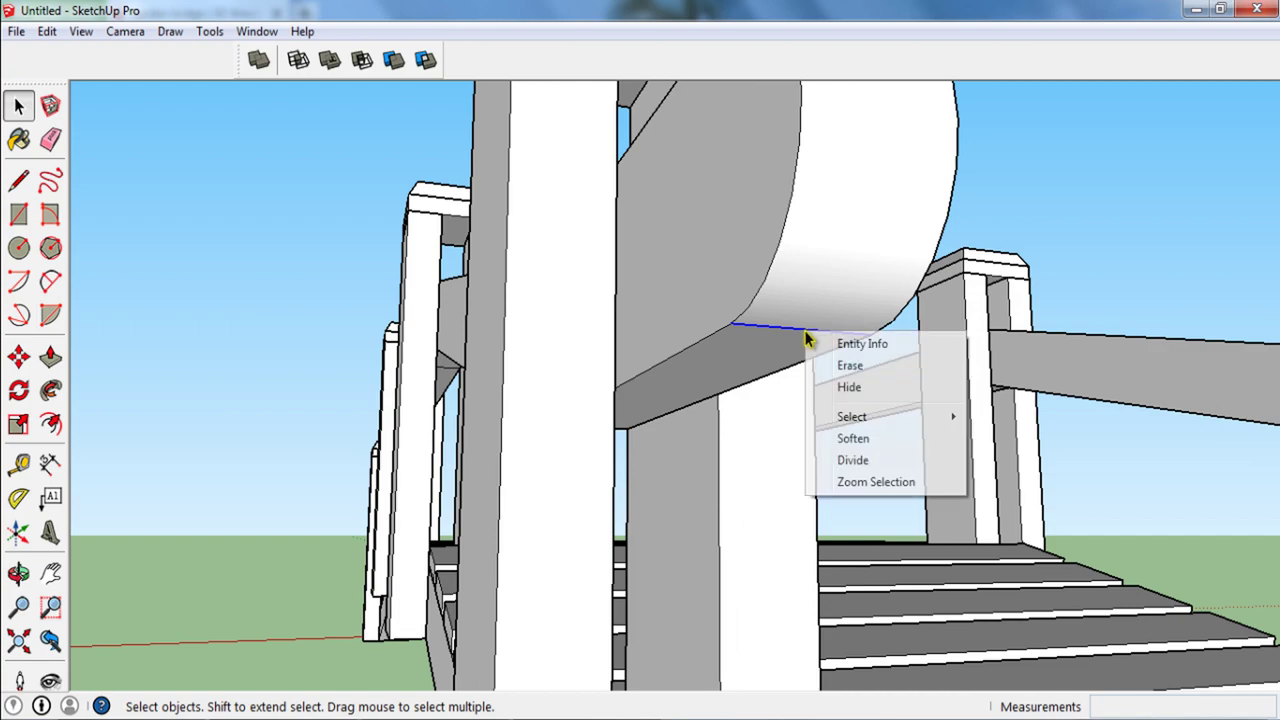
left_click(866, 390)
mouse_move(822, 356)
middle_mouse_down()
mouse_move(995, 447)
mouse_move(928, 399)
mouse_move(945, 509)
mouse_move(914, 440)
mouse_move(646, 463)
mouse_move(649, 409)
mouse_move(673, 436)
middle_mouse_up()
scroll(912, 434, "down", 3)
scroll(910, 432, "down", 3)
scroll(960, 372, "down", 3)
scroll(894, 466, "down", 3)
scroll(673, 436, "up", 2)
scroll(660, 446, "up", 3)
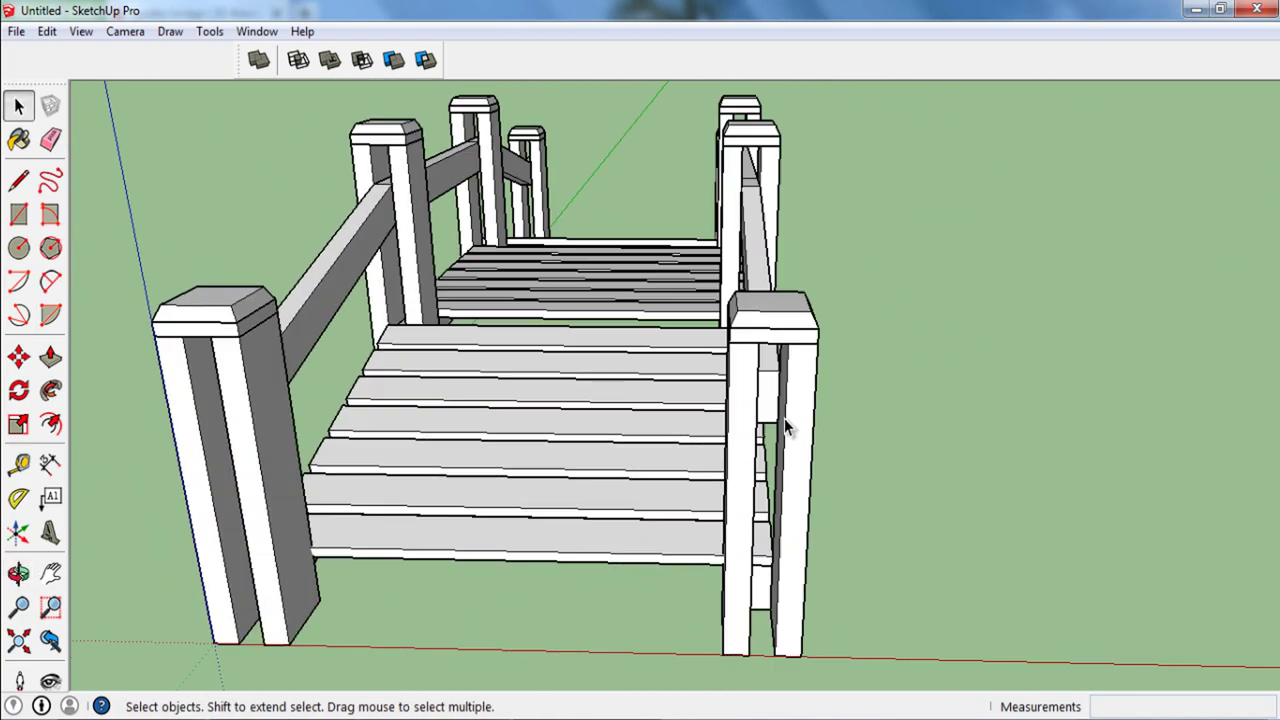
scroll(784, 418, "up", 2)
key("p")
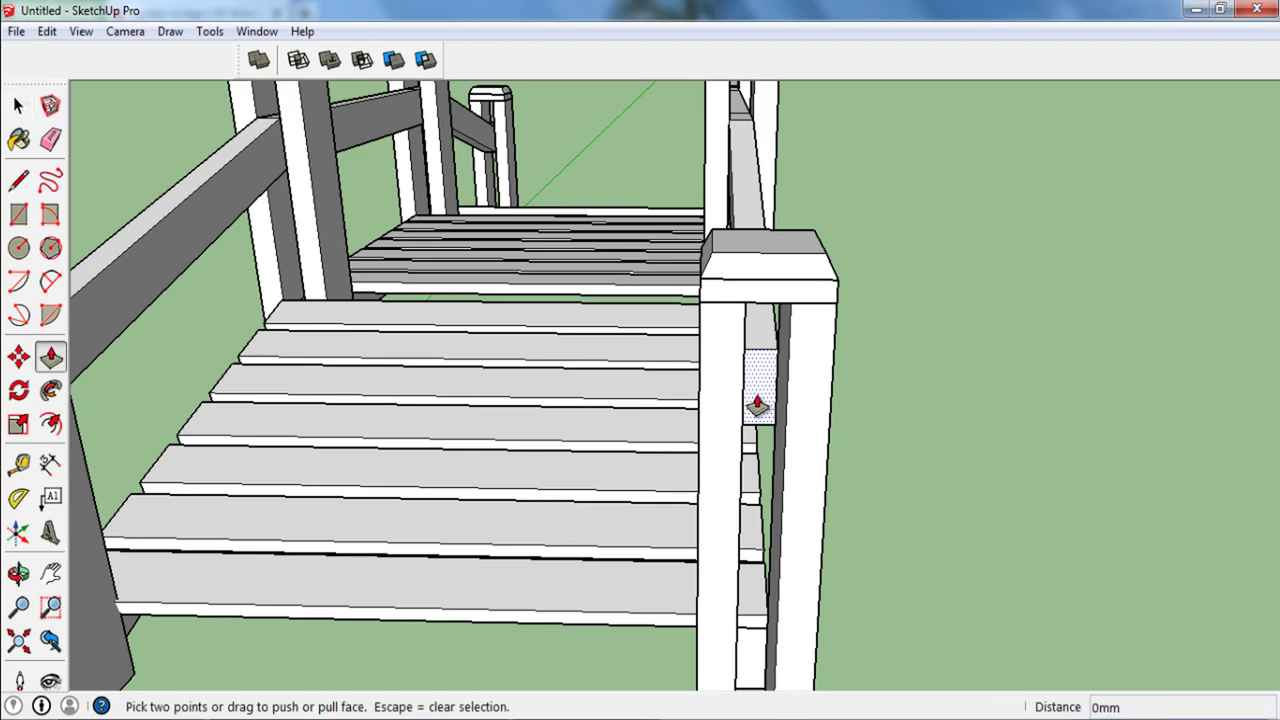
left_click(760, 403)
mouse_move(837, 471)
middle_mouse_down()
mouse_move(806, 449)
mouse_move(993, 477)
mouse_move(1017, 422)
middle_mouse_up()
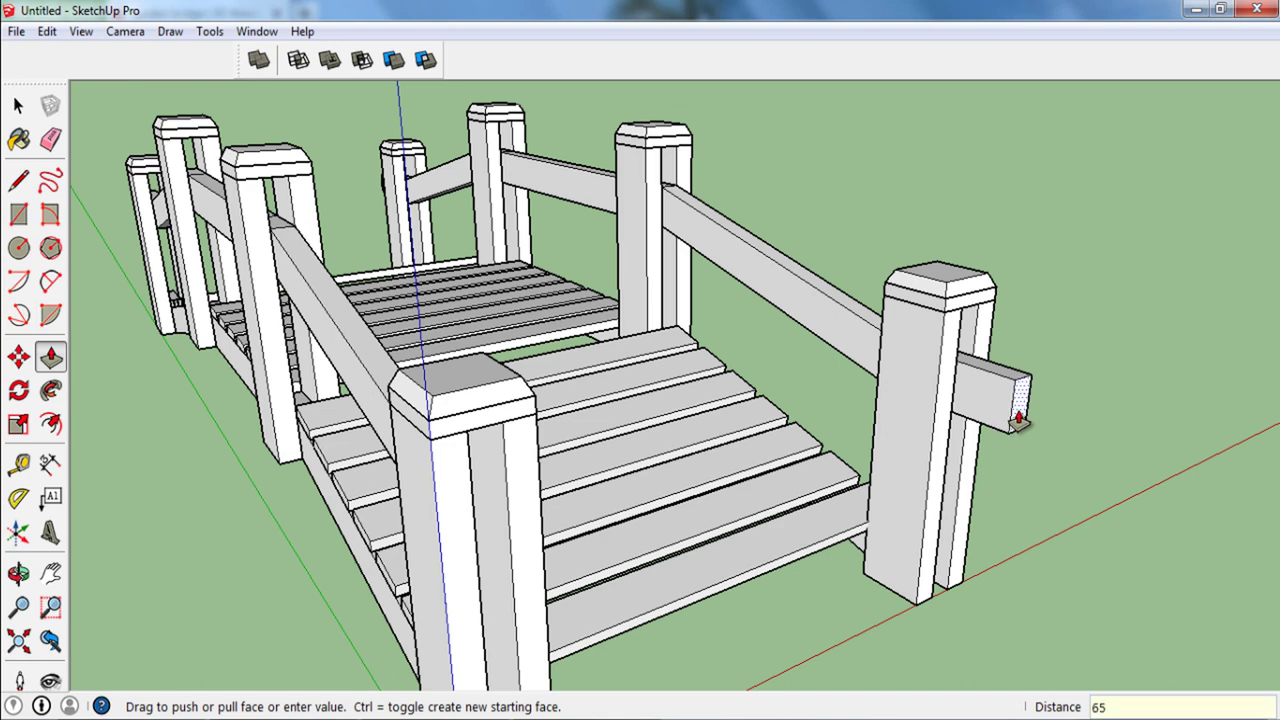
key("space")
scroll(1000, 410, "down", 3)
mouse_move(986, 420)
middle_mouse_down()
mouse_move(971, 443)
mouse_move(602, 428)
mouse_move(1044, 289)
middle_mouse_up()
scroll(1044, 289, "up", 3)
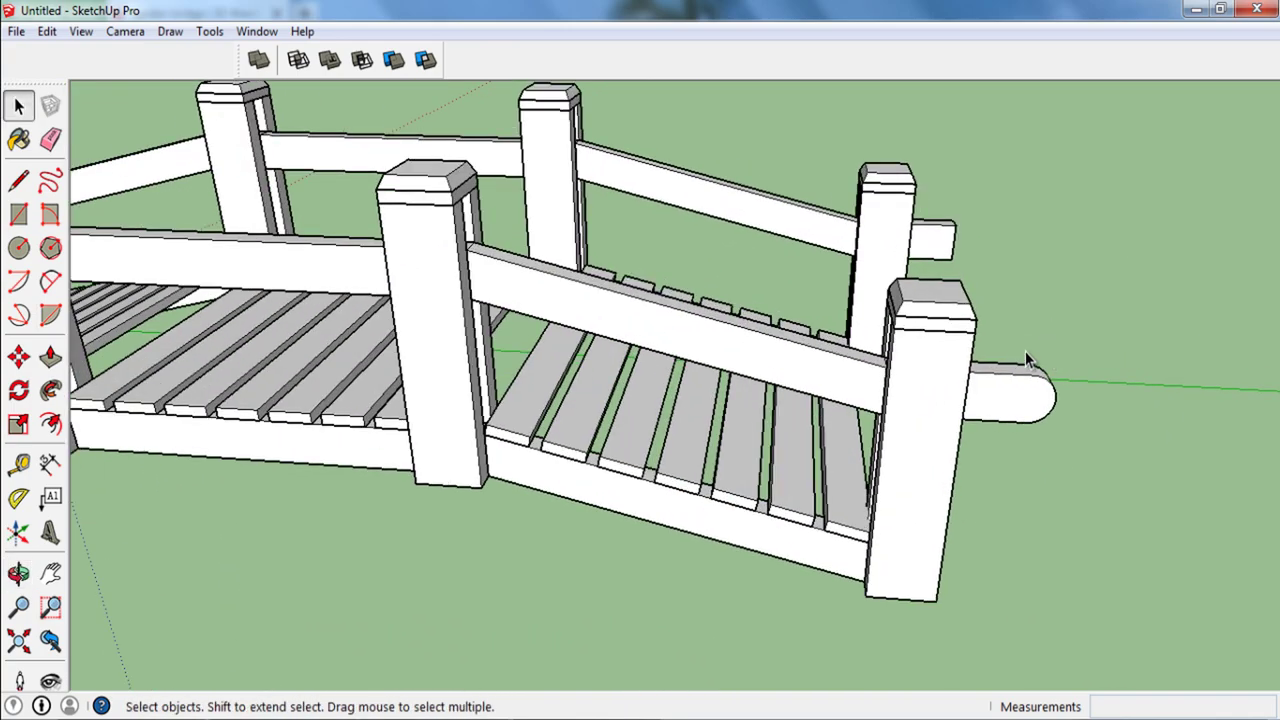
scroll(1025, 351, "up", 3)
scroll(840, 440, "up", 2)
scroll(848, 474, "up", 2)
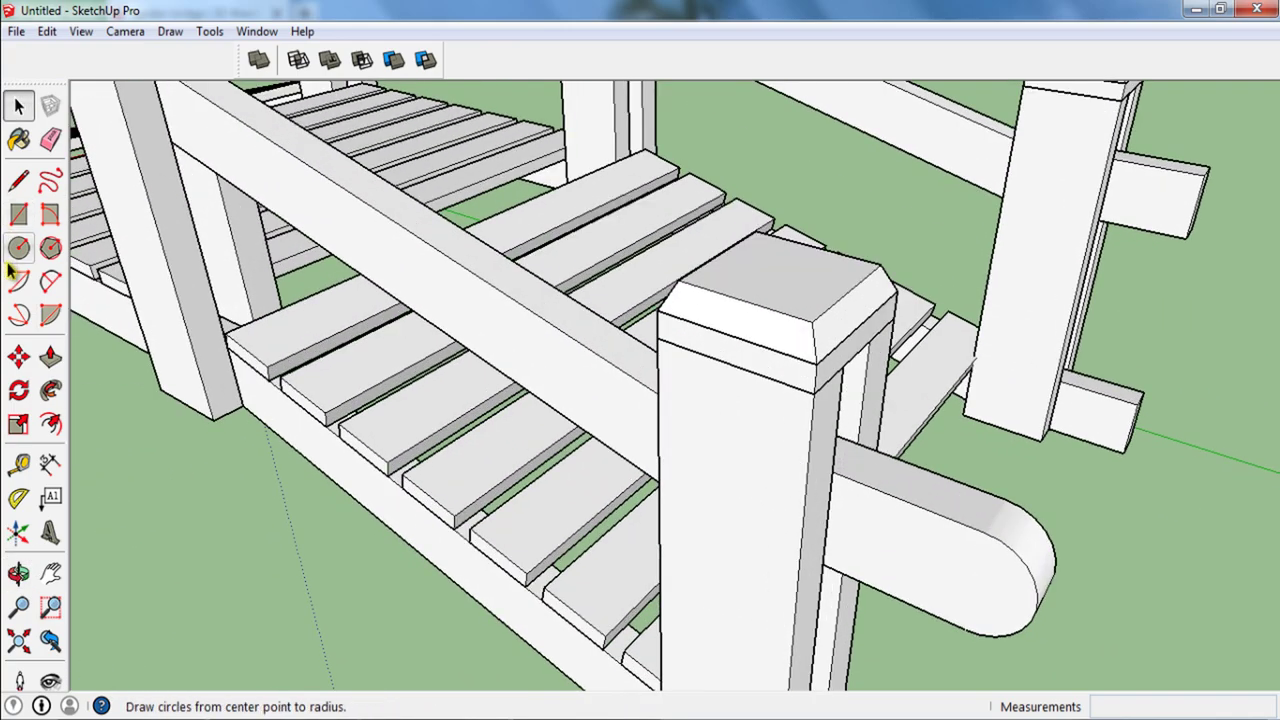
left_click(18, 463)
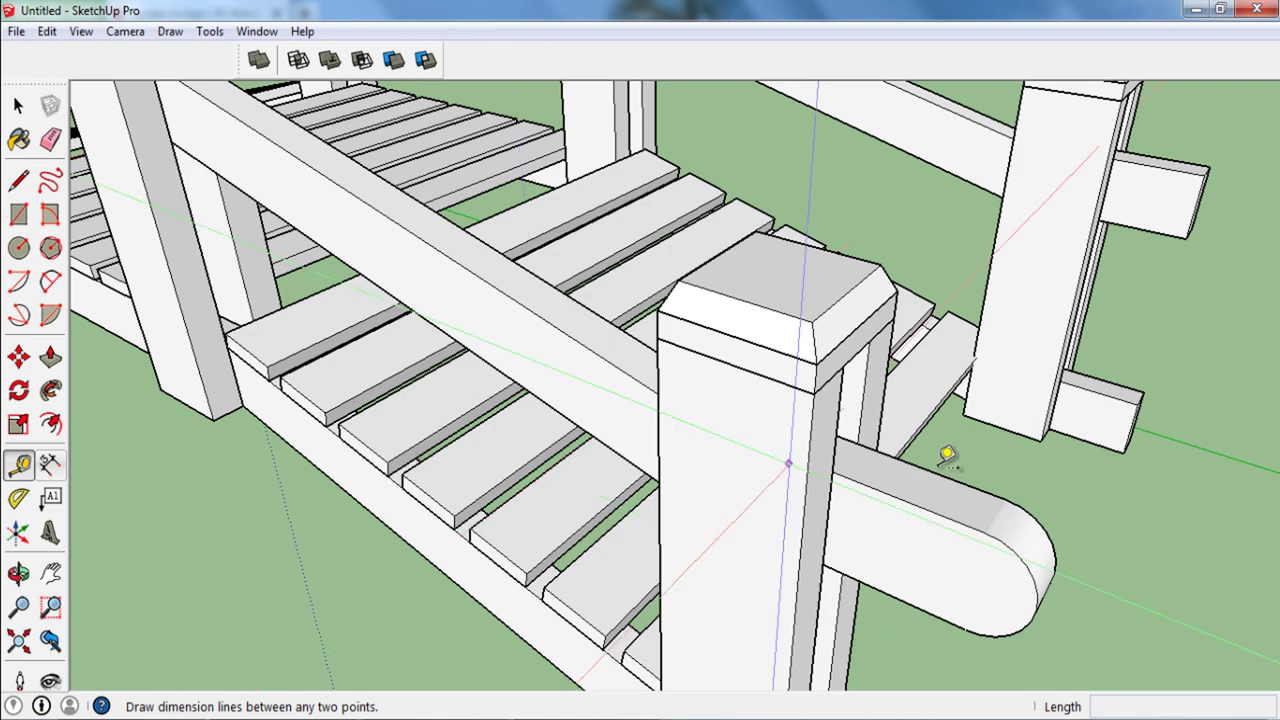
left_click(865, 433)
mouse_move(1000, 480)
middle_mouse_down()
mouse_move(743, 434)
mouse_move(671, 372)
middle_mouse_up()
left_click(996, 482)
left_click(671, 369)
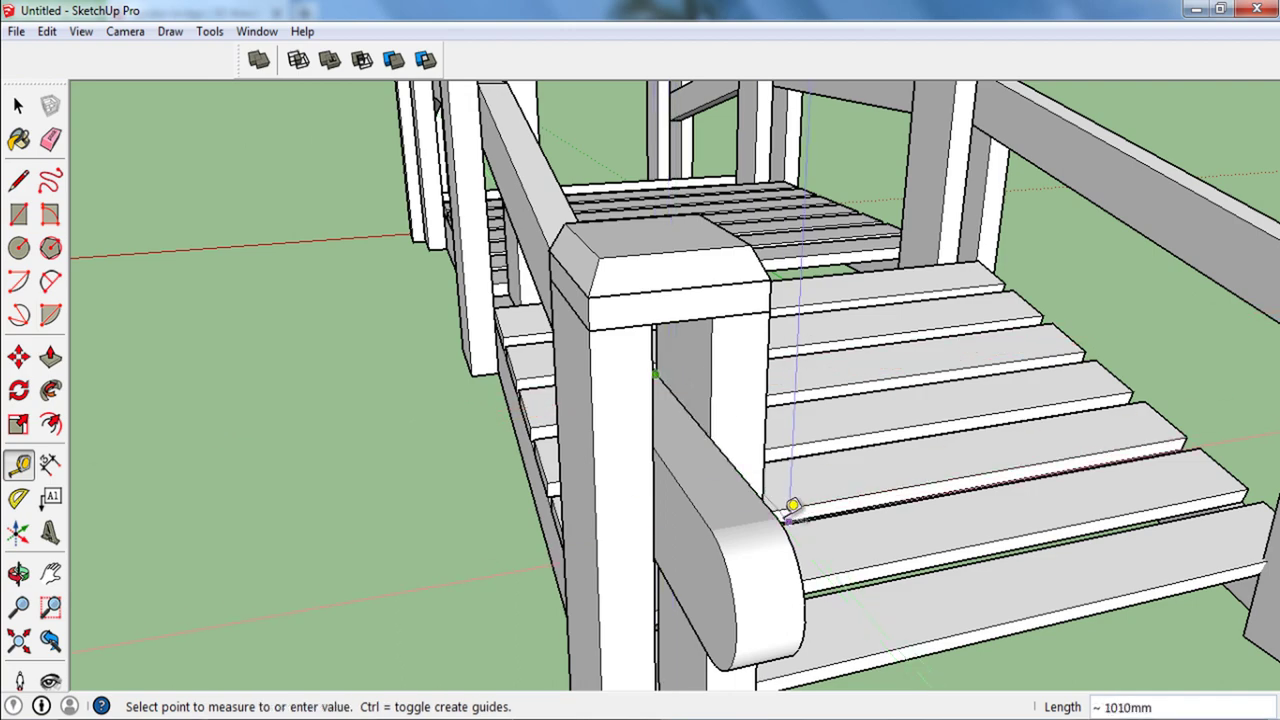
key("Escape")
key("space")
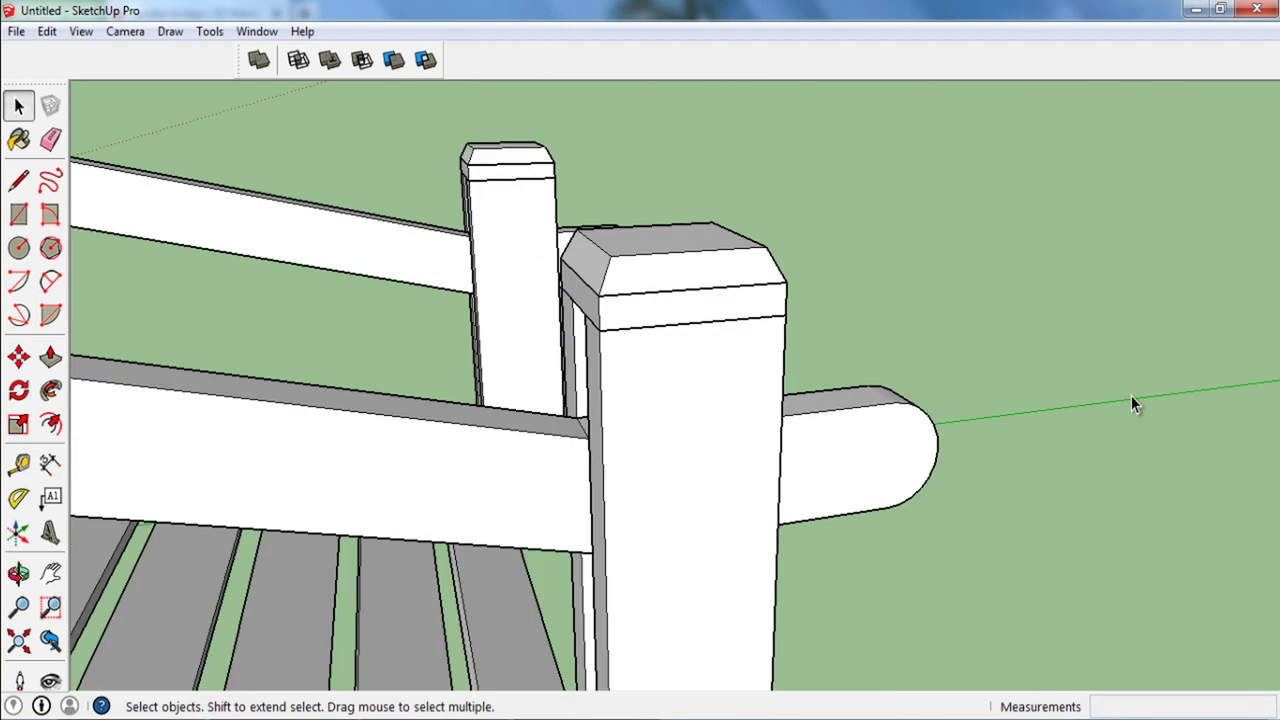
scroll(956, 281, "down", 10)
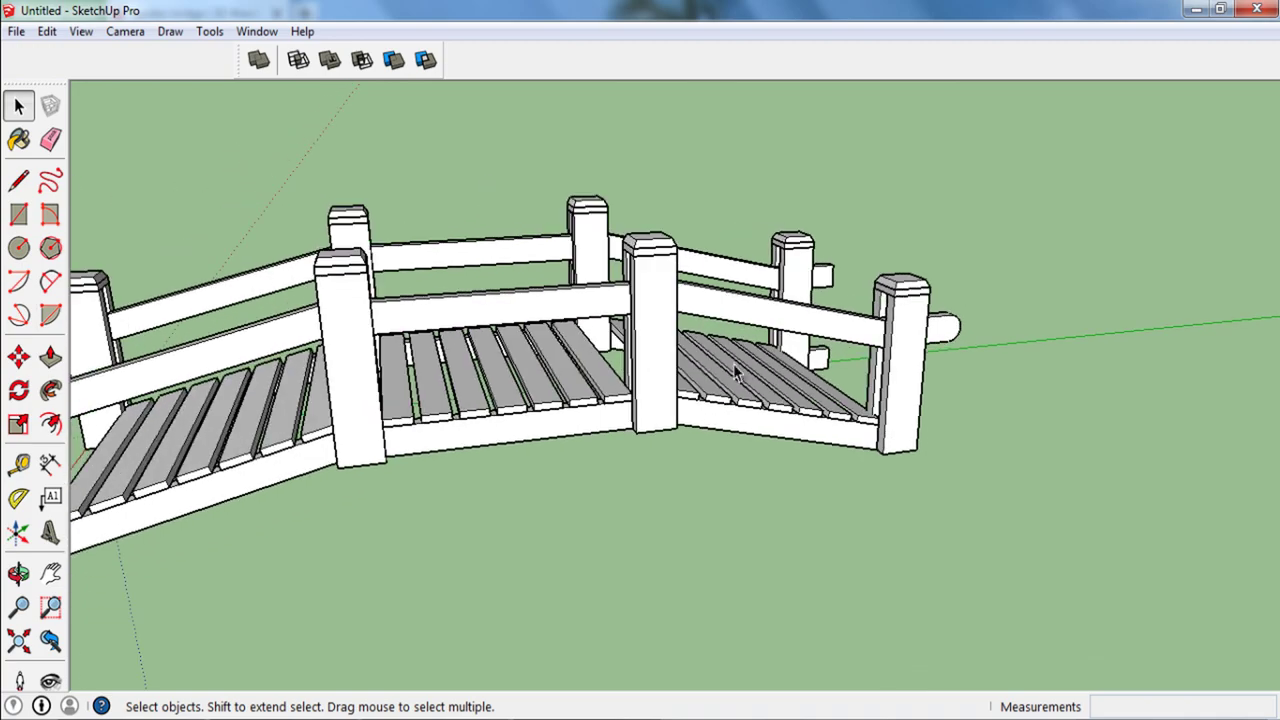
Step: Push/Pull the small rail face on the front post out 570mm
middle_click_drag(956, 281, 655, 422)
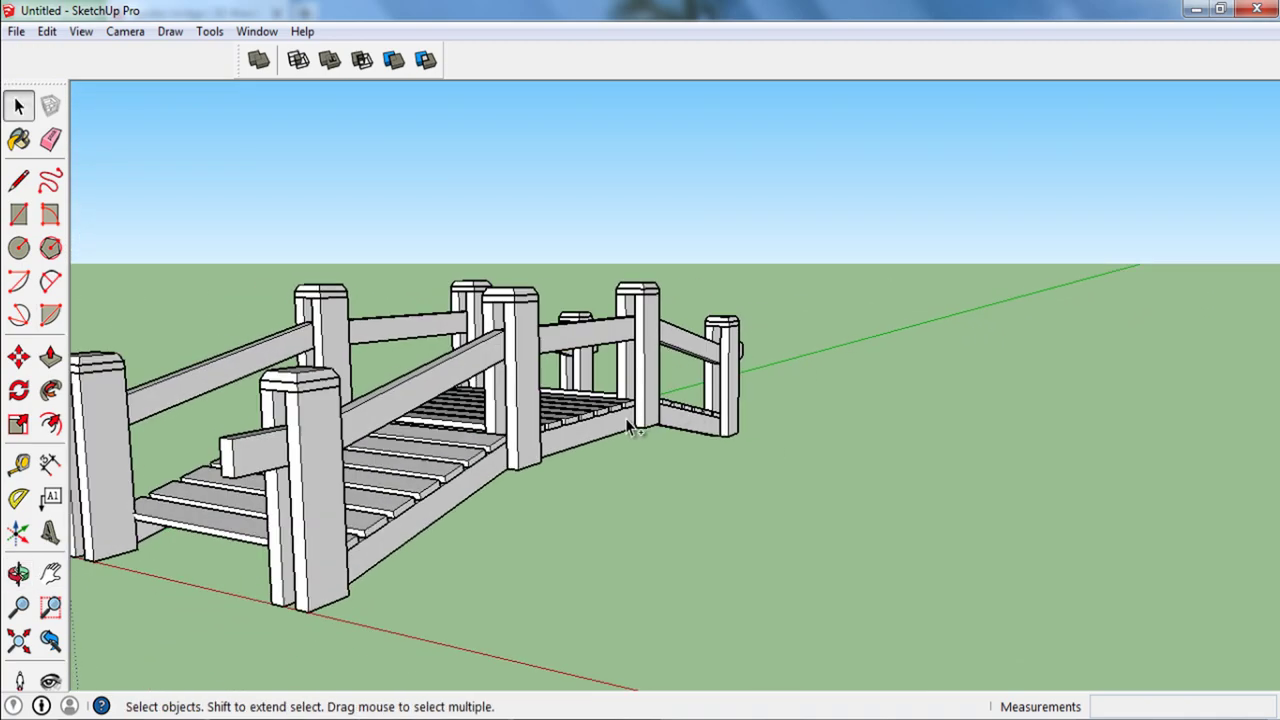
mouse_move(368, 447)
middle_mouse_down()
mouse_move(869, 509)
mouse_move(757, 508)
mouse_move(670, 476)
middle_mouse_up()
scroll(854, 489, "up", 3)
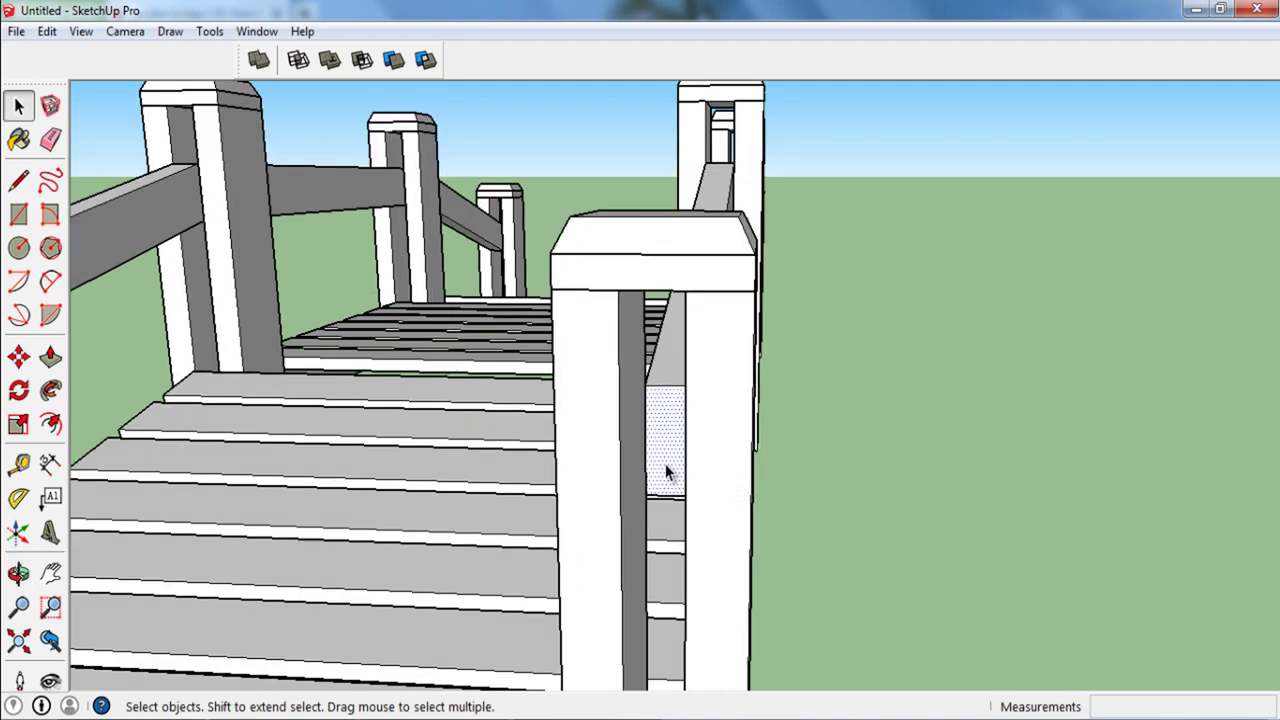
key("p")
left_click(660, 471)
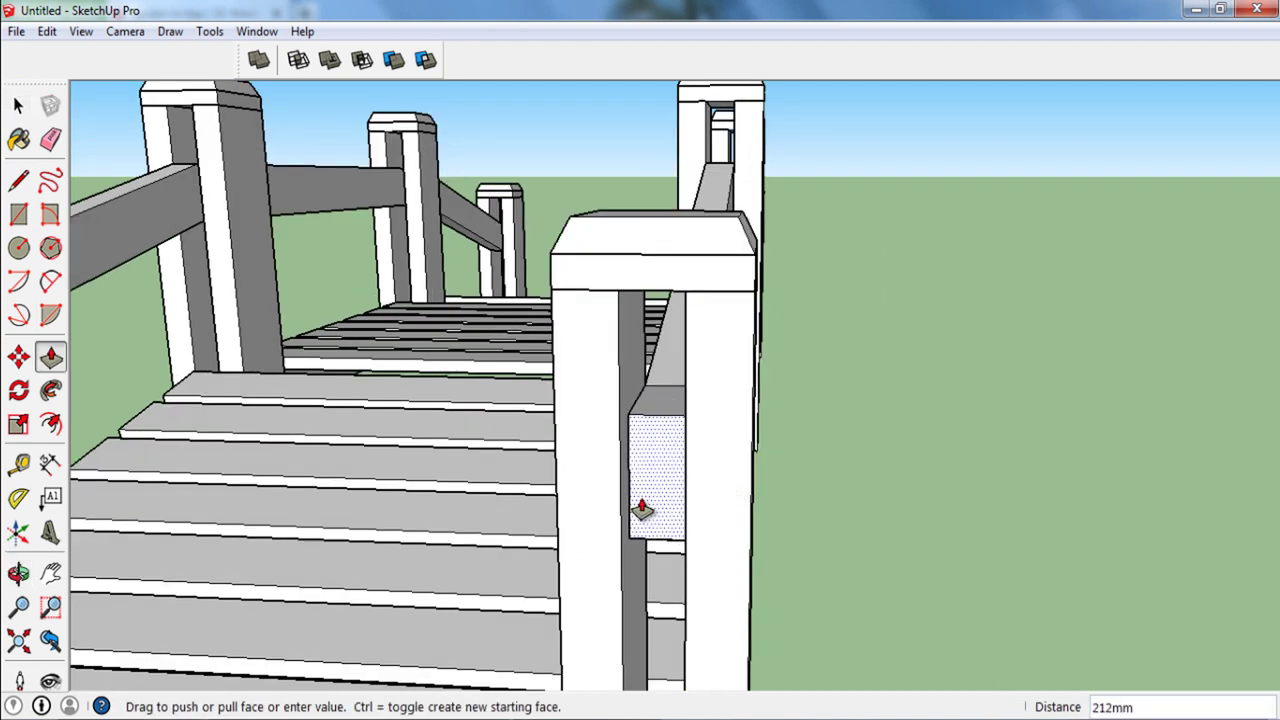
left_click(642, 510)
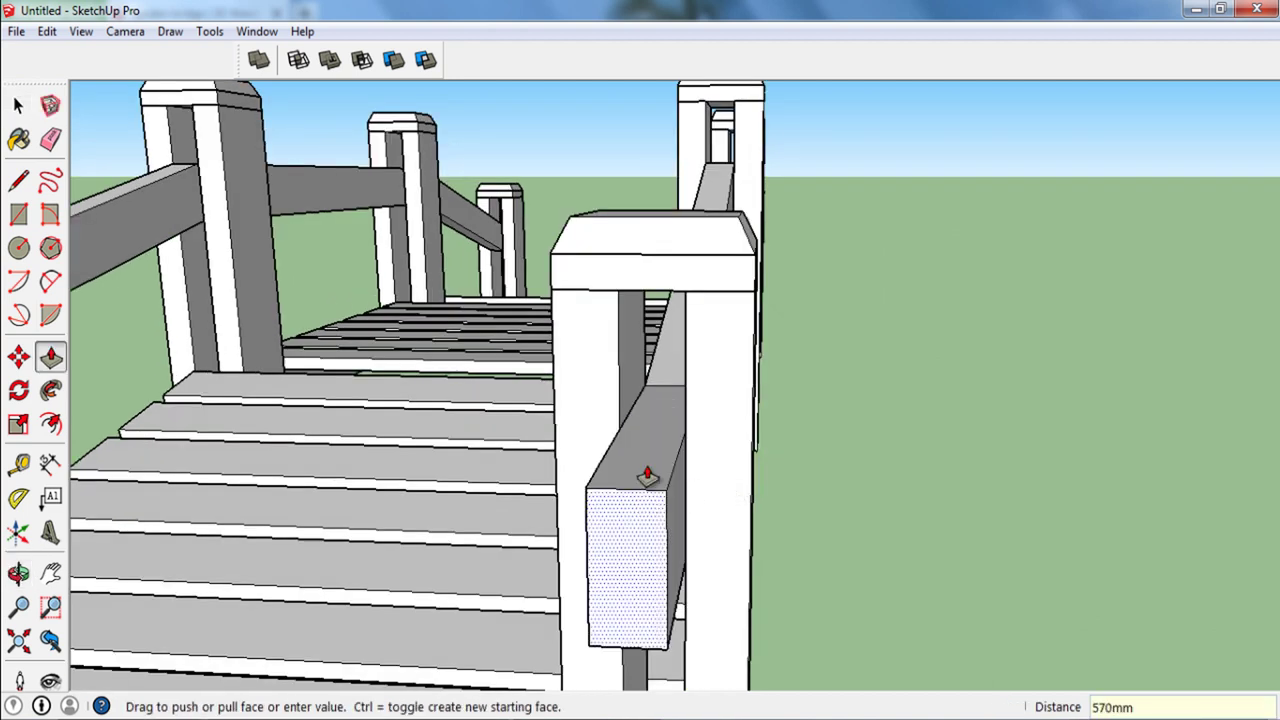
key("space")
mouse_move(640, 509)
middle_mouse_down()
mouse_move(983, 534)
mouse_move(916, 523)
mouse_move(1032, 365)
middle_mouse_up()
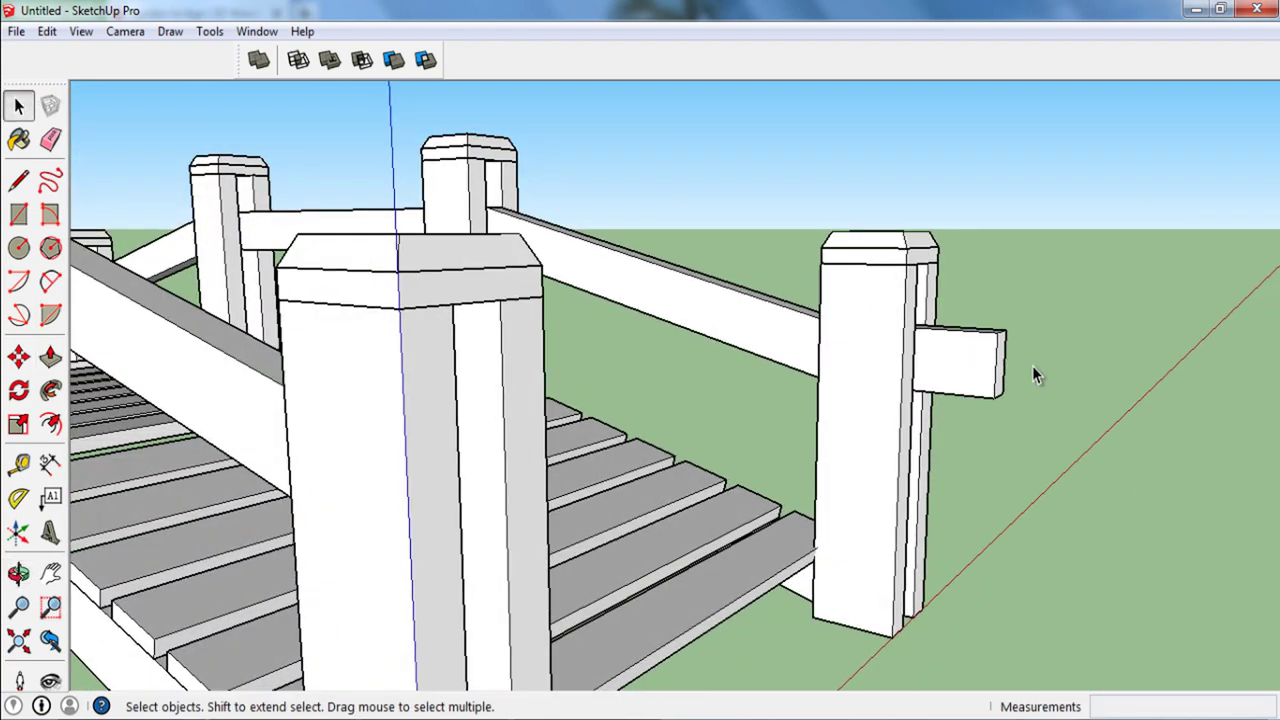
Step: Draw a half-round arc on the rail stub's end and extrude it 155mm
scroll(1032, 365, "up", 2)
left_click(48, 286)
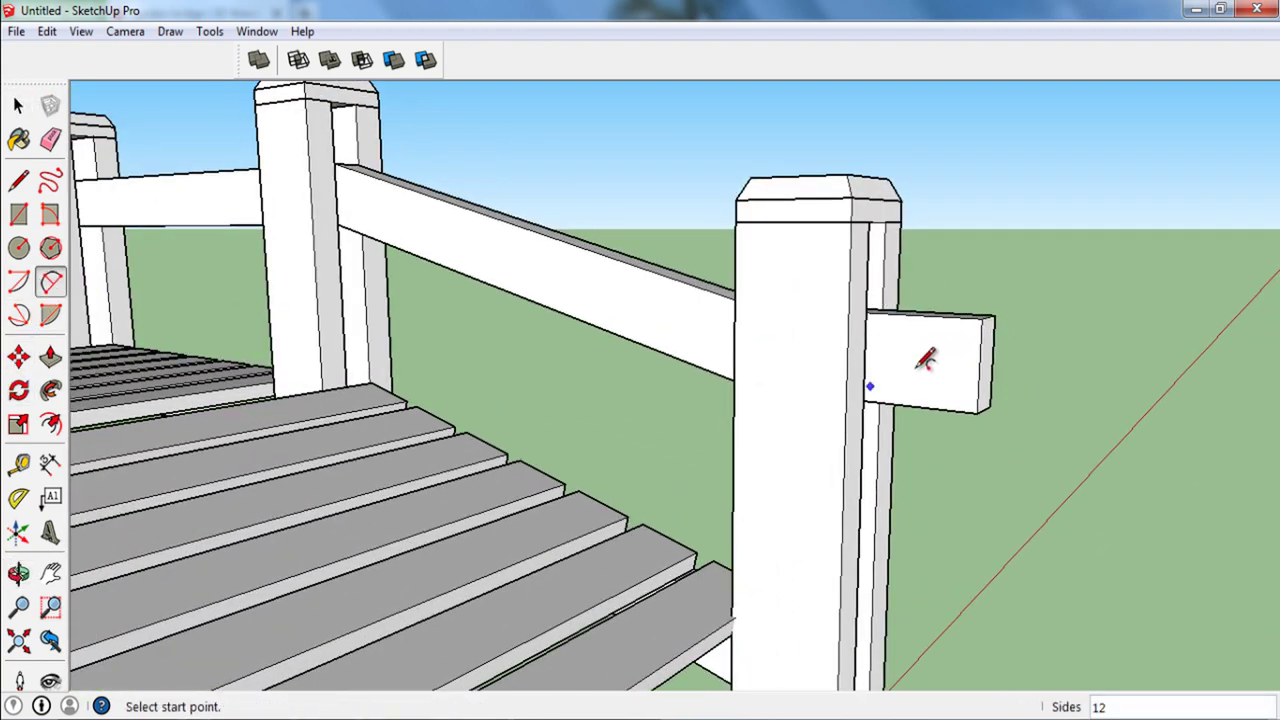
left_click(982, 318)
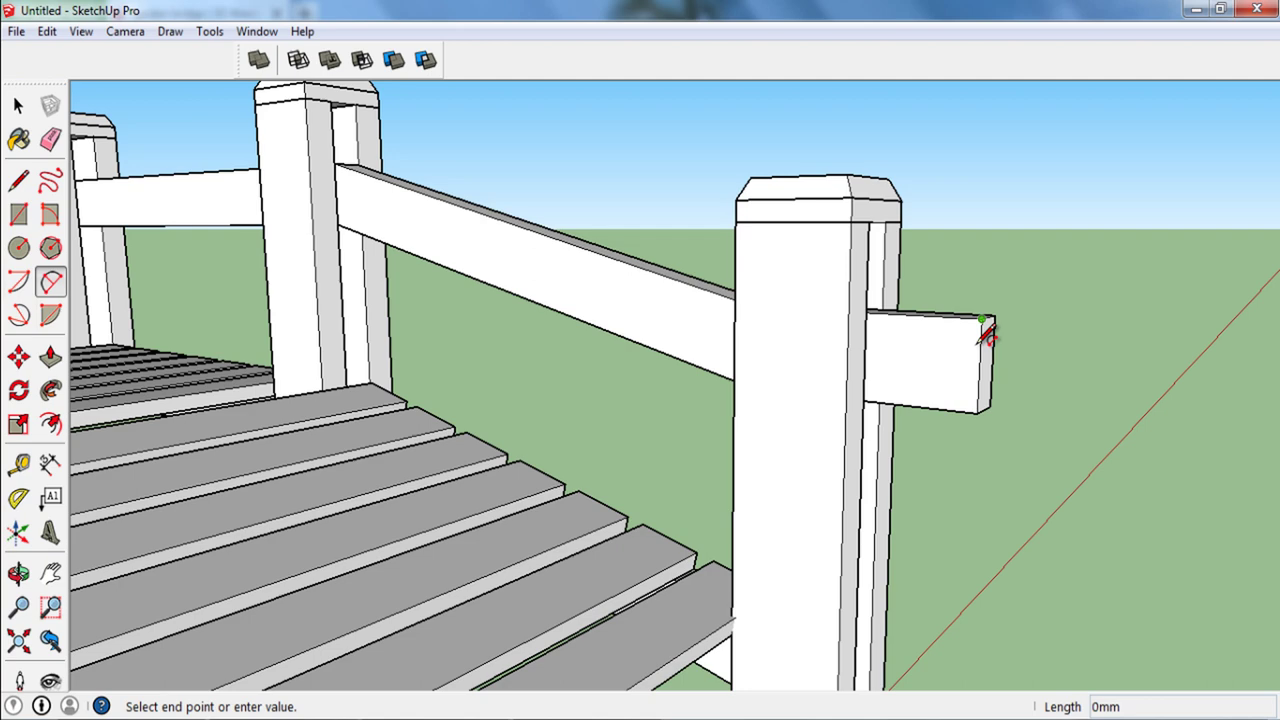
left_click(978, 411)
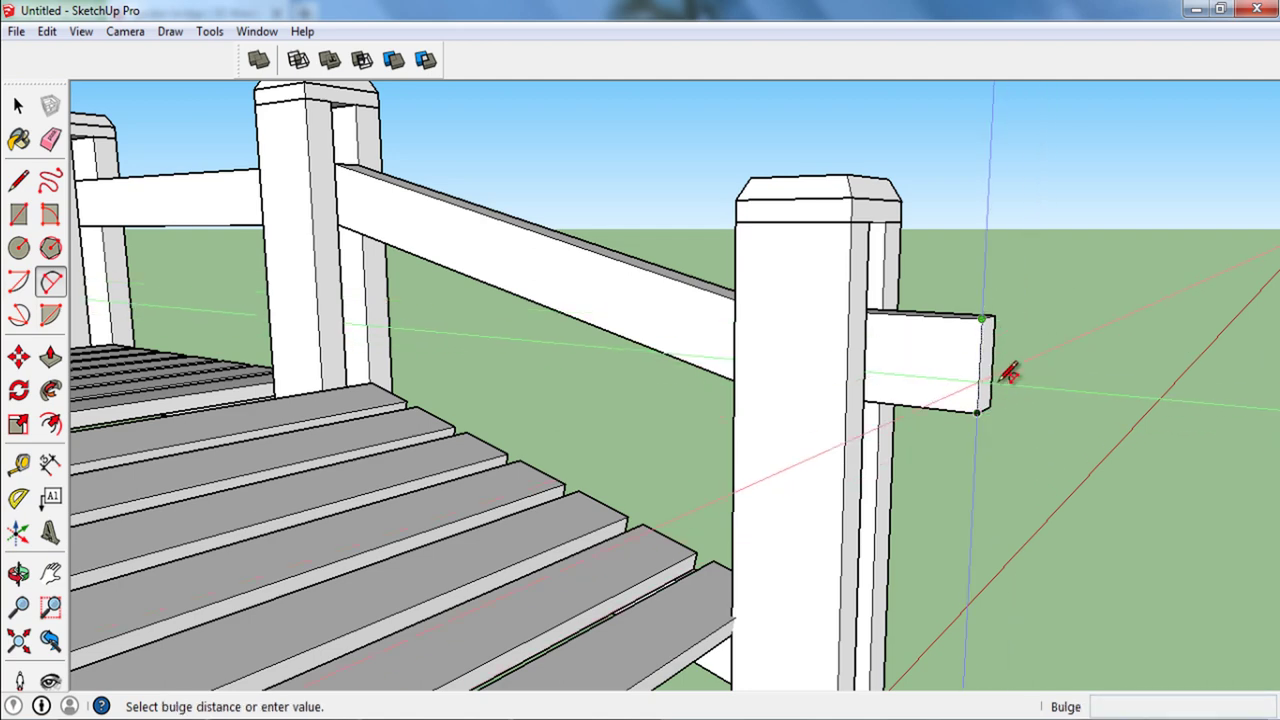
middle_click_drag(1017, 371, 1051, 380)
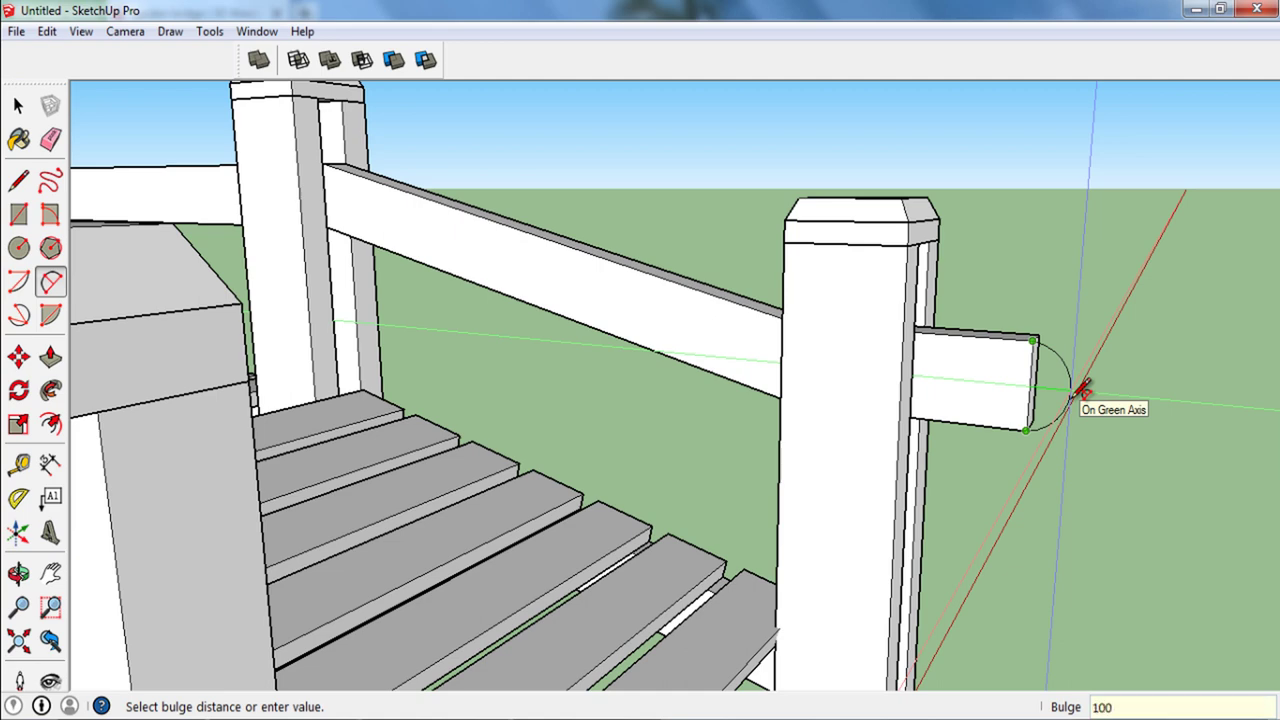
left_click(1083, 390)
key("space")
middle_click_drag(1025, 395, 1007, 457)
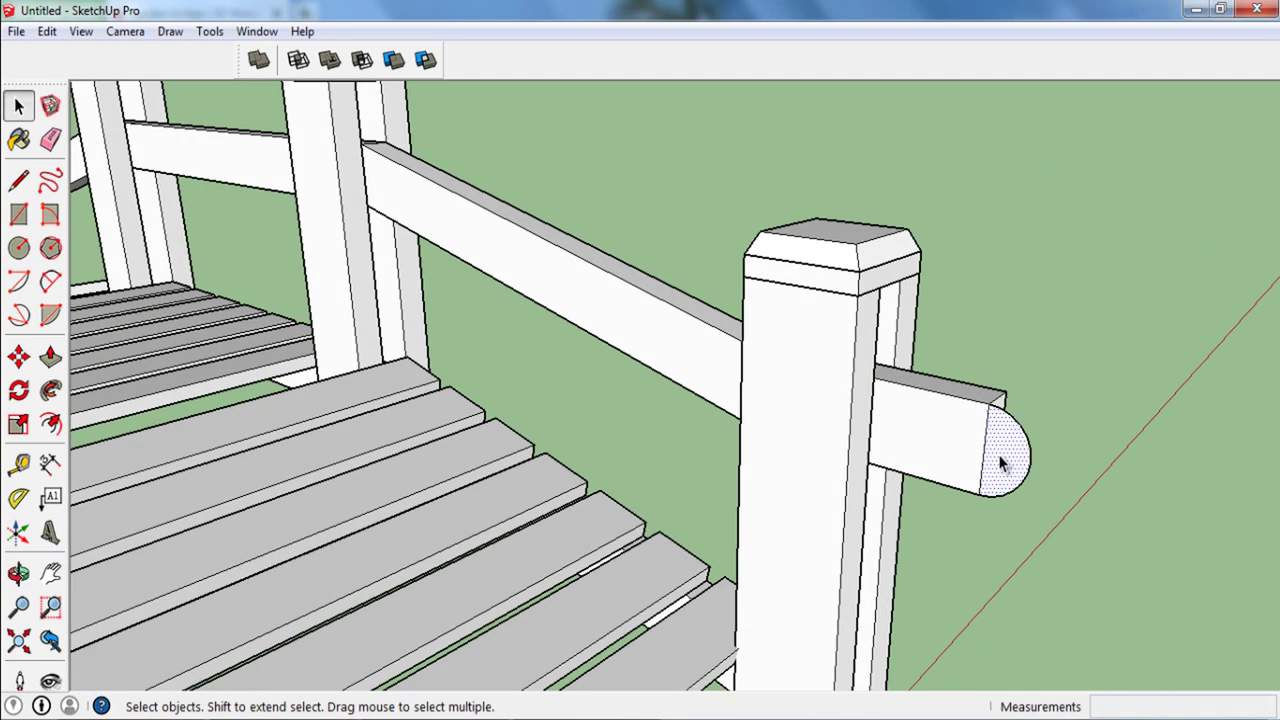
left_click(998, 463)
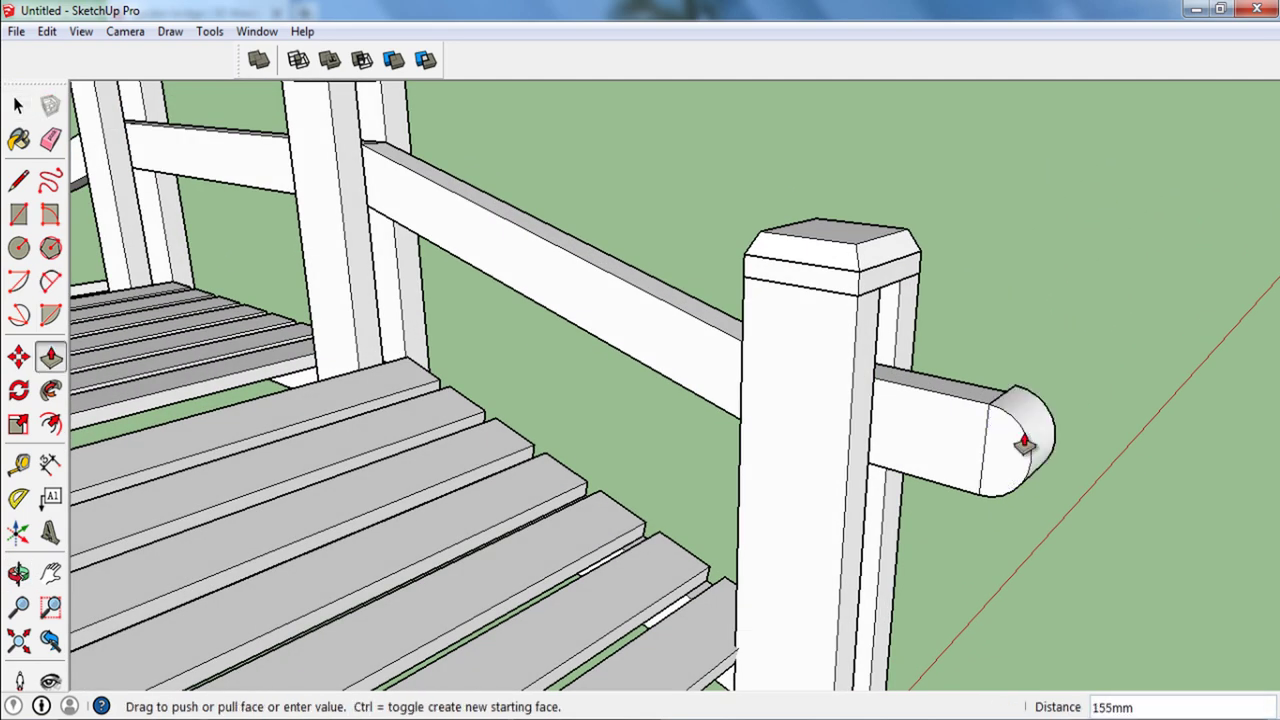
left_click(1025, 444)
key("space")
scroll(995, 446, "up", 2)
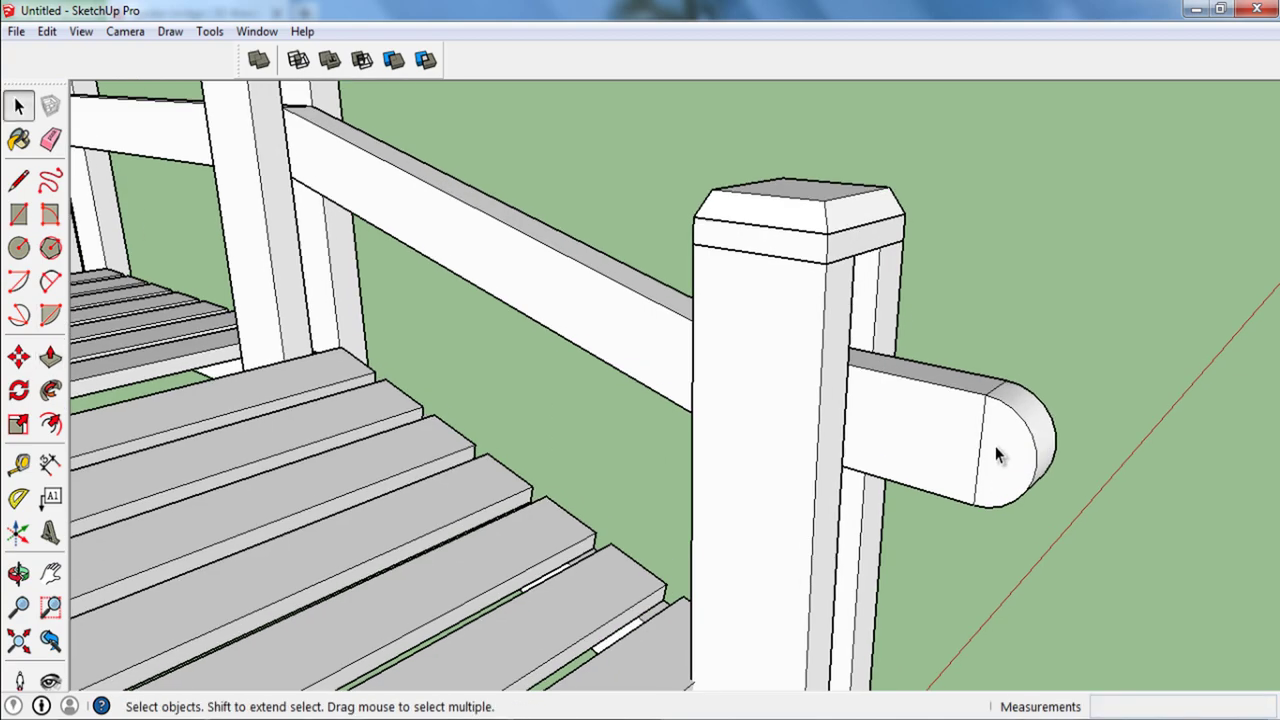
scroll(977, 440, "up", 2)
Step: Erase the leftover seam edge and hide the edge under the rounded rail end
left_click(977, 448)
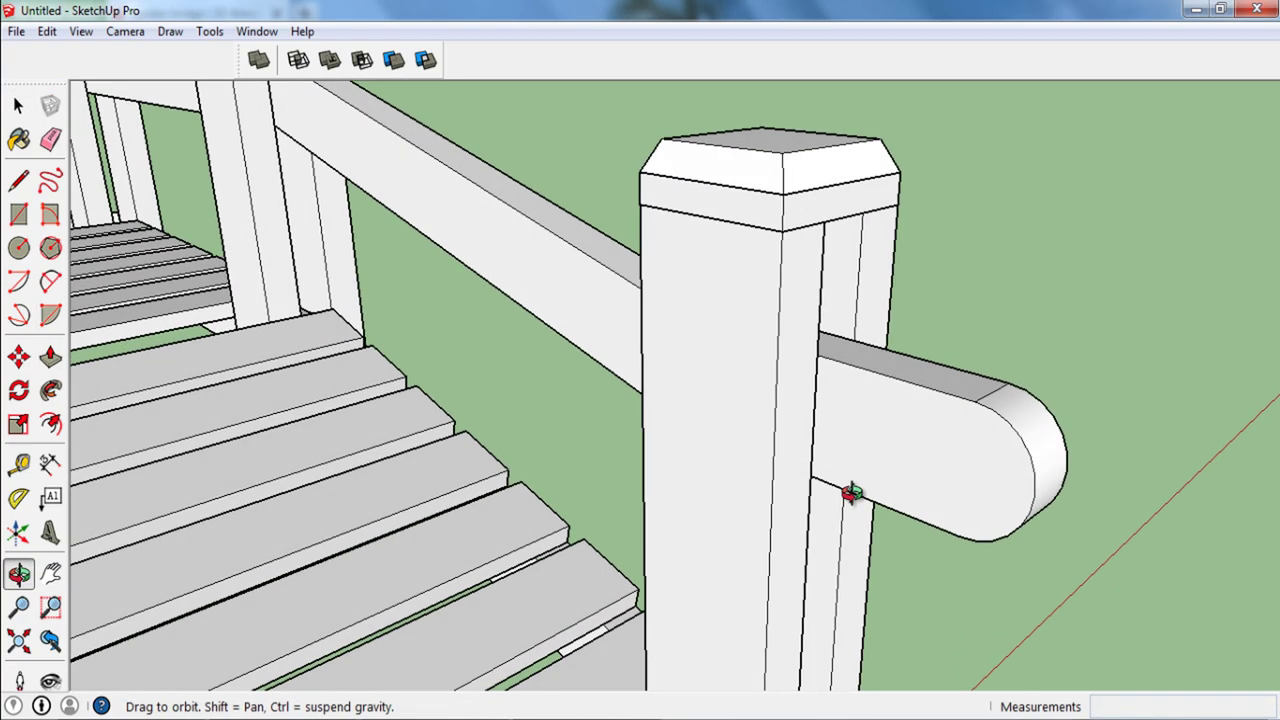
mouse_move(977, 448)
middle_mouse_down()
mouse_move(515, 404)
mouse_move(593, 548)
middle_mouse_up()
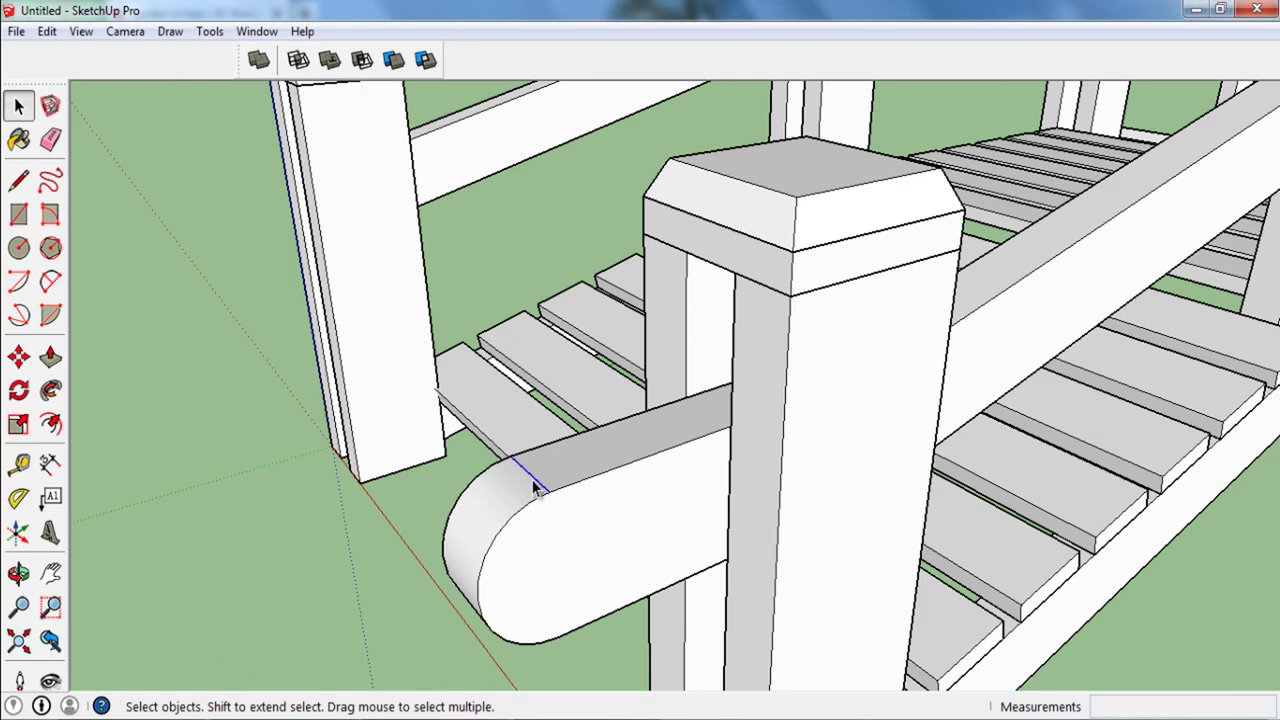
right_click(535, 487)
left_click(569, 522)
mouse_move(571, 534)
middle_mouse_down()
mouse_move(591, 428)
mouse_move(604, 491)
mouse_move(516, 651)
middle_mouse_up()
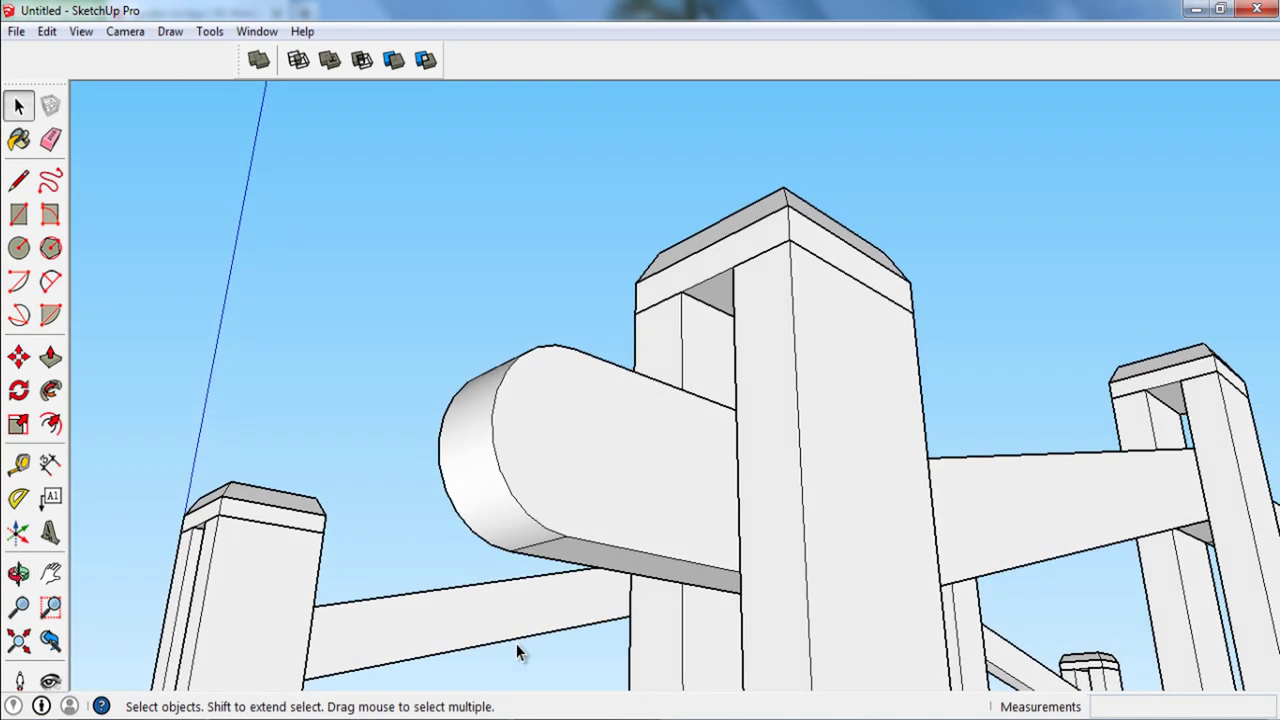
right_click(540, 550)
left_click(589, 604)
middle_click_drag(686, 506, 674, 557)
Step: Make the whole rail with its rounded end into one component
triple_click(654, 506)
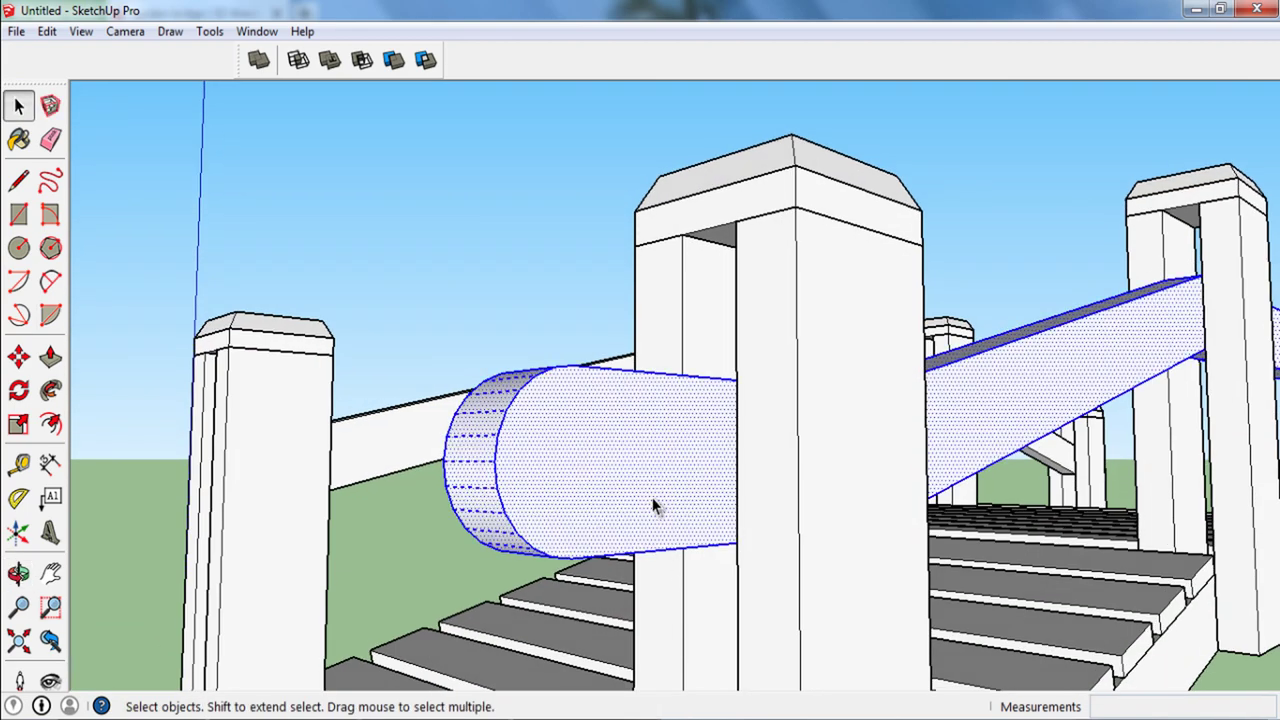
key("g")
left_click(657, 506)
mouse_move(657, 506)
middle_mouse_down()
mouse_move(623, 474)
mouse_move(757, 507)
mouse_move(914, 443)
mouse_move(904, 582)
middle_mouse_up()
Step: Copy the railing from the right post base over to the left post
key("m")
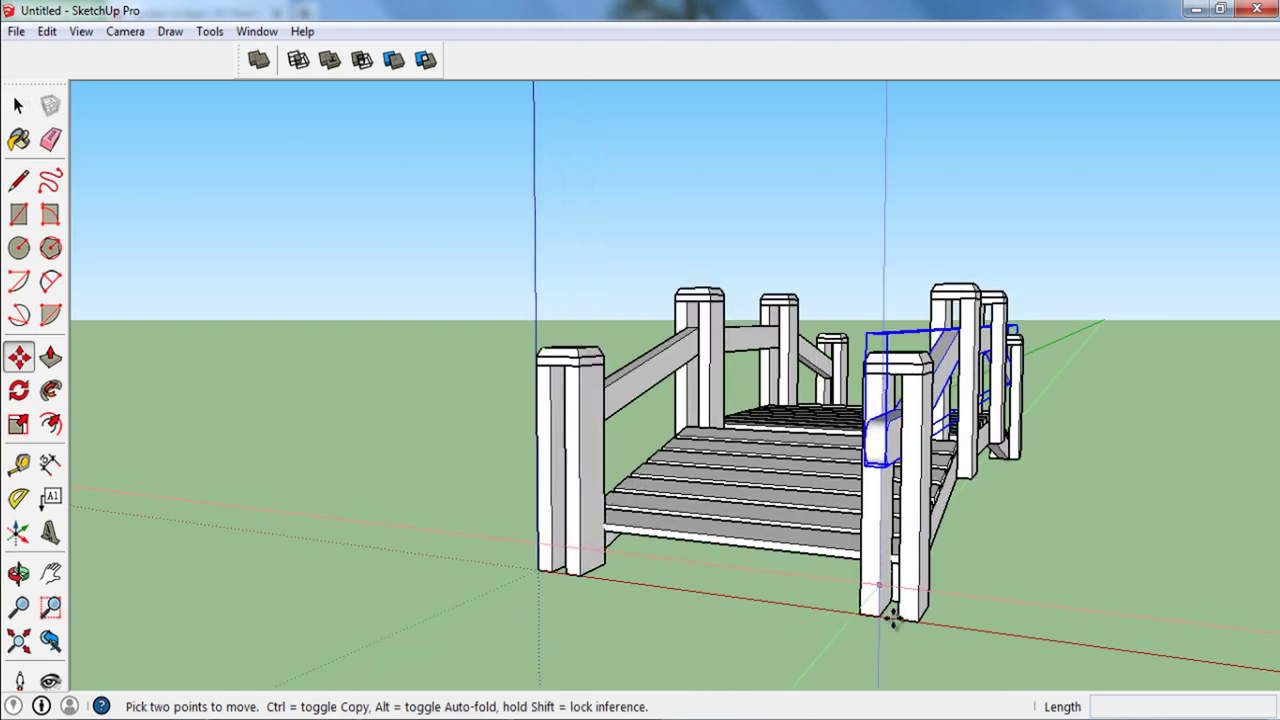
left_click(914, 622)
key("ctrl")
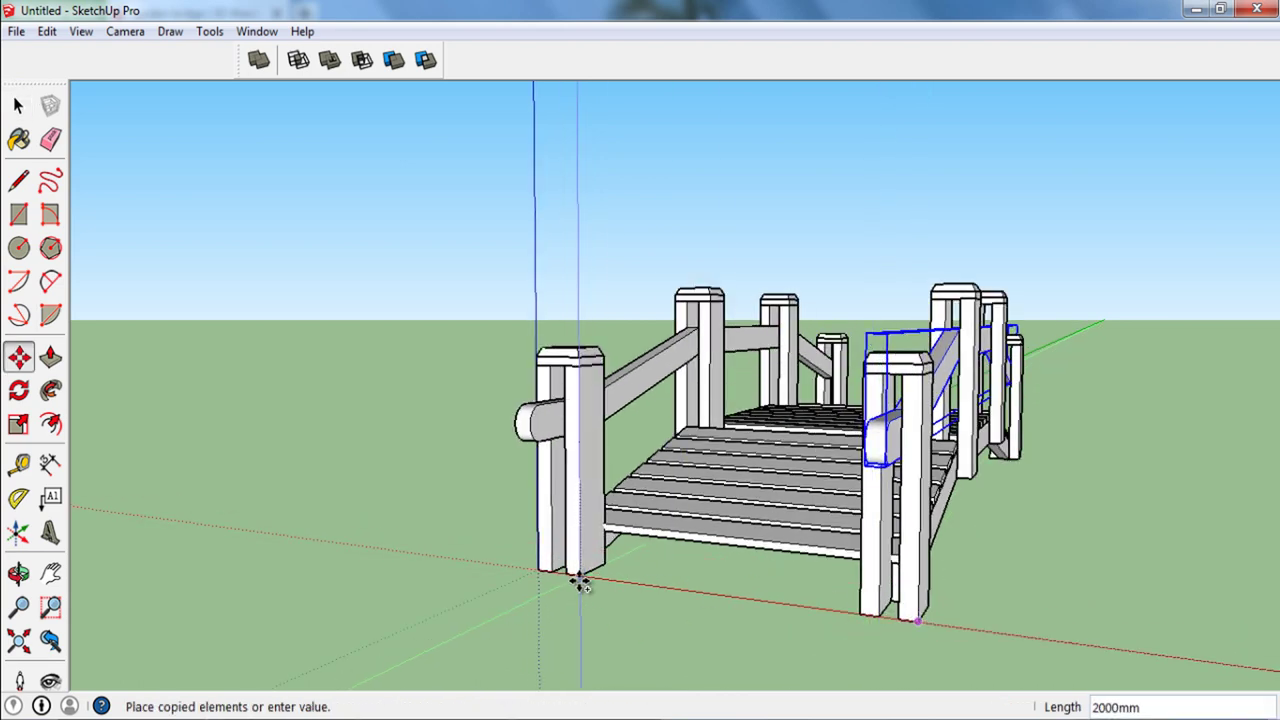
left_click(580, 574)
key("space")
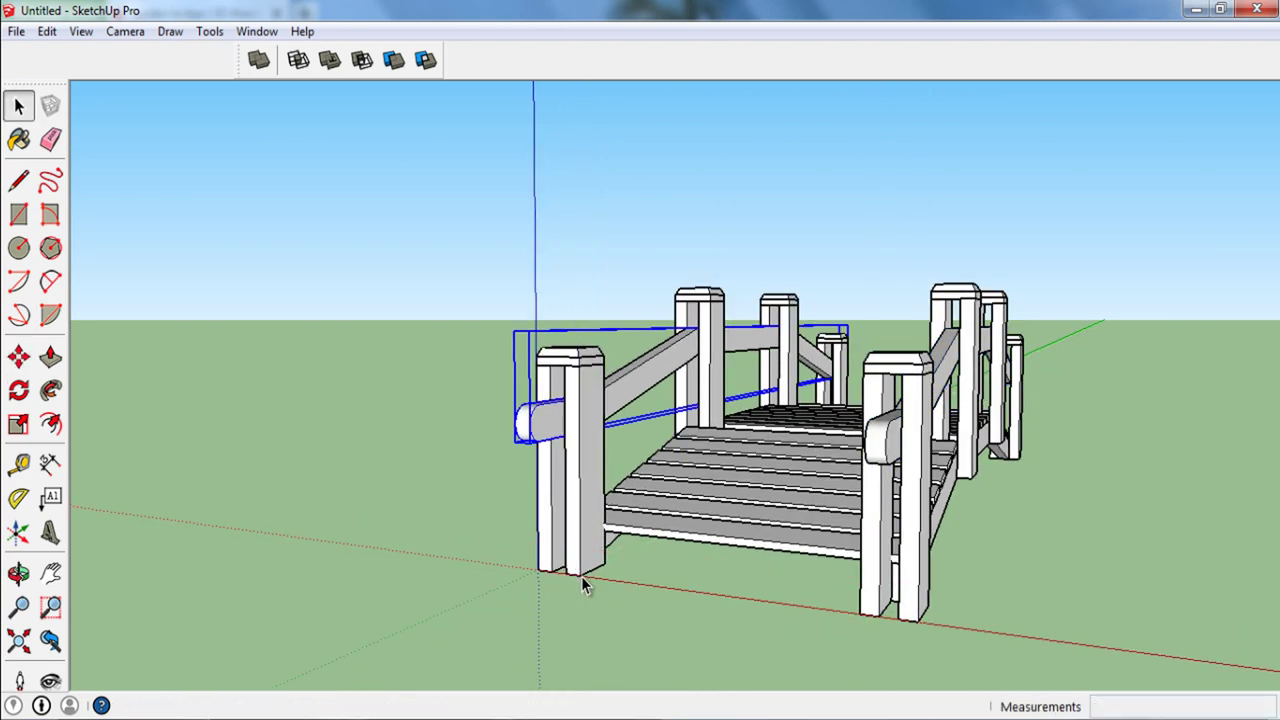
Step: Check the diagonal handrail and front-left post, opening the post group for editing and closing it
middle_click_drag(581, 576, 710, 604)
scroll(710, 604, "up", 2)
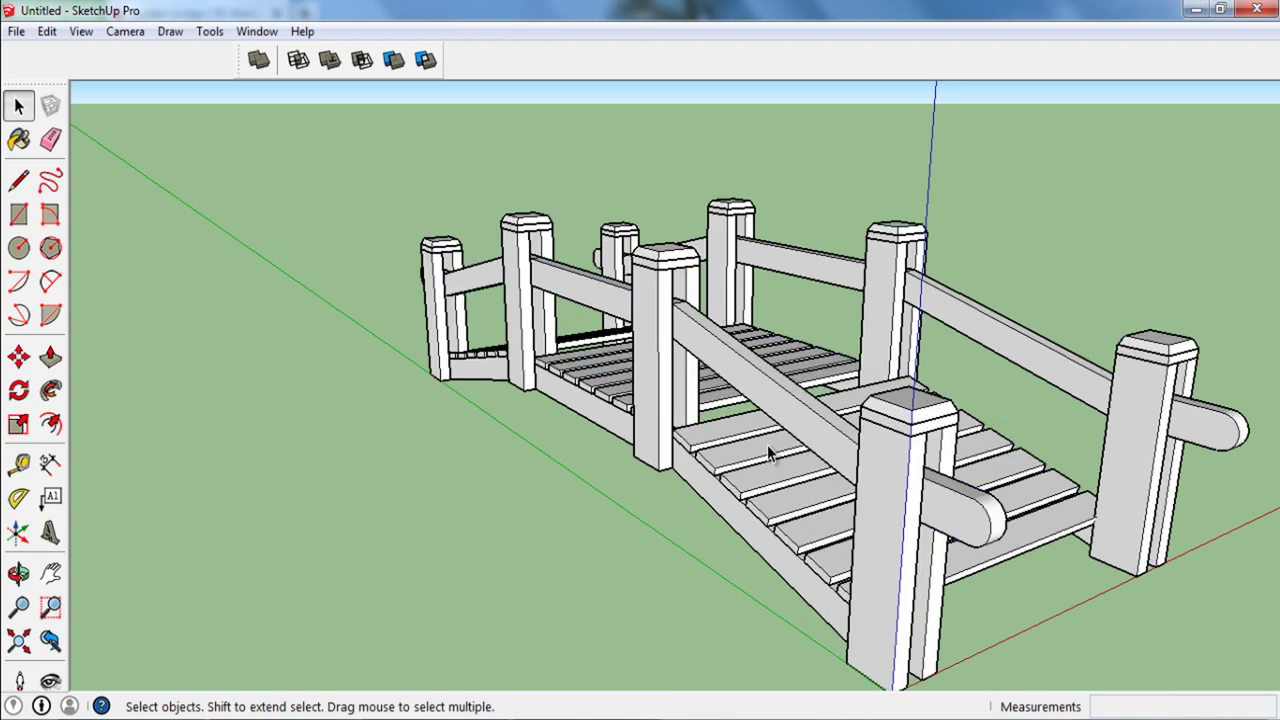
left_click(795, 410)
scroll(895, 523, "down", 2)
mouse_move(795, 410)
middle_mouse_down()
mouse_move(895, 523)
mouse_move(742, 598)
middle_mouse_up()
scroll(742, 598, "up", 3)
left_click(636, 590)
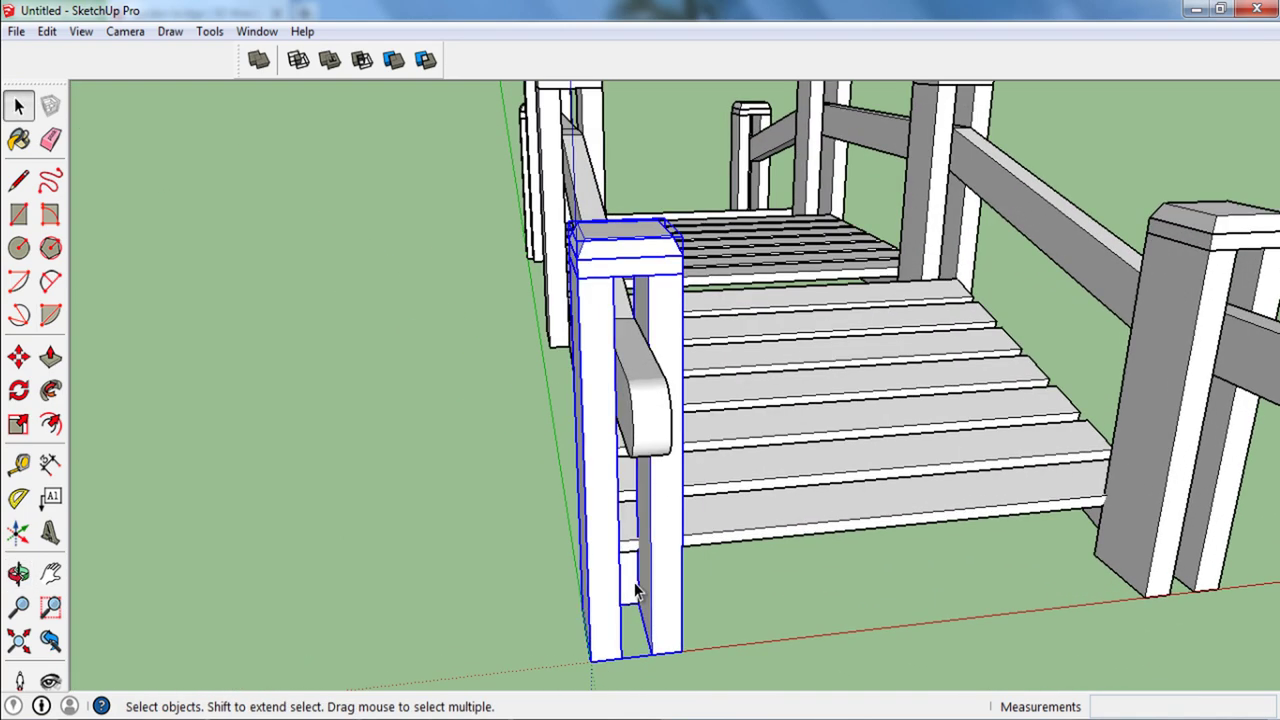
left_click(632, 591)
double_click(631, 588)
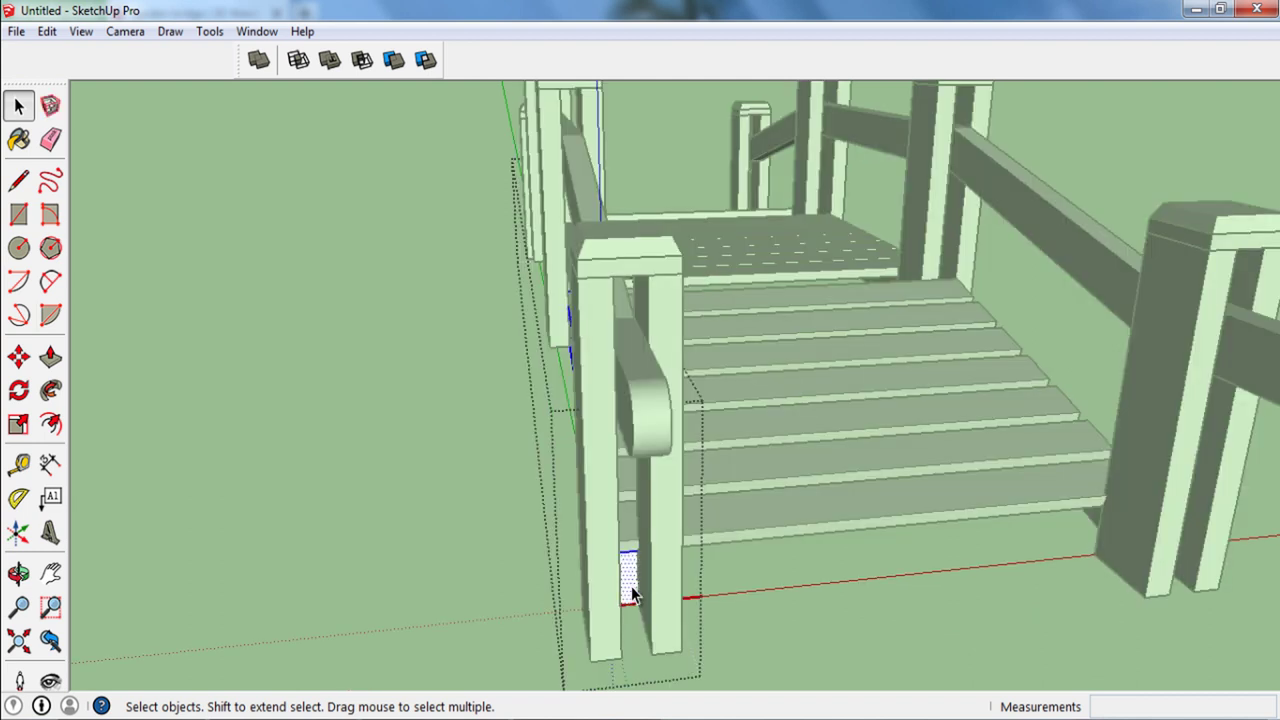
key("p")
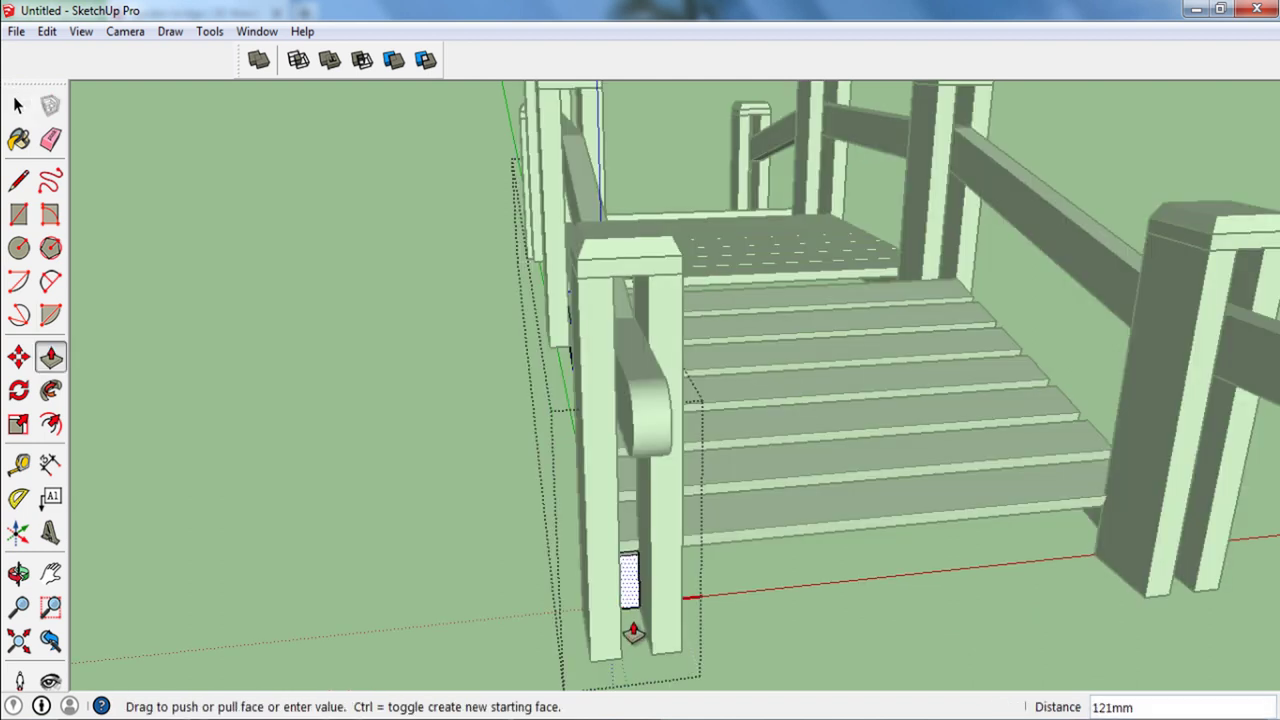
key("space")
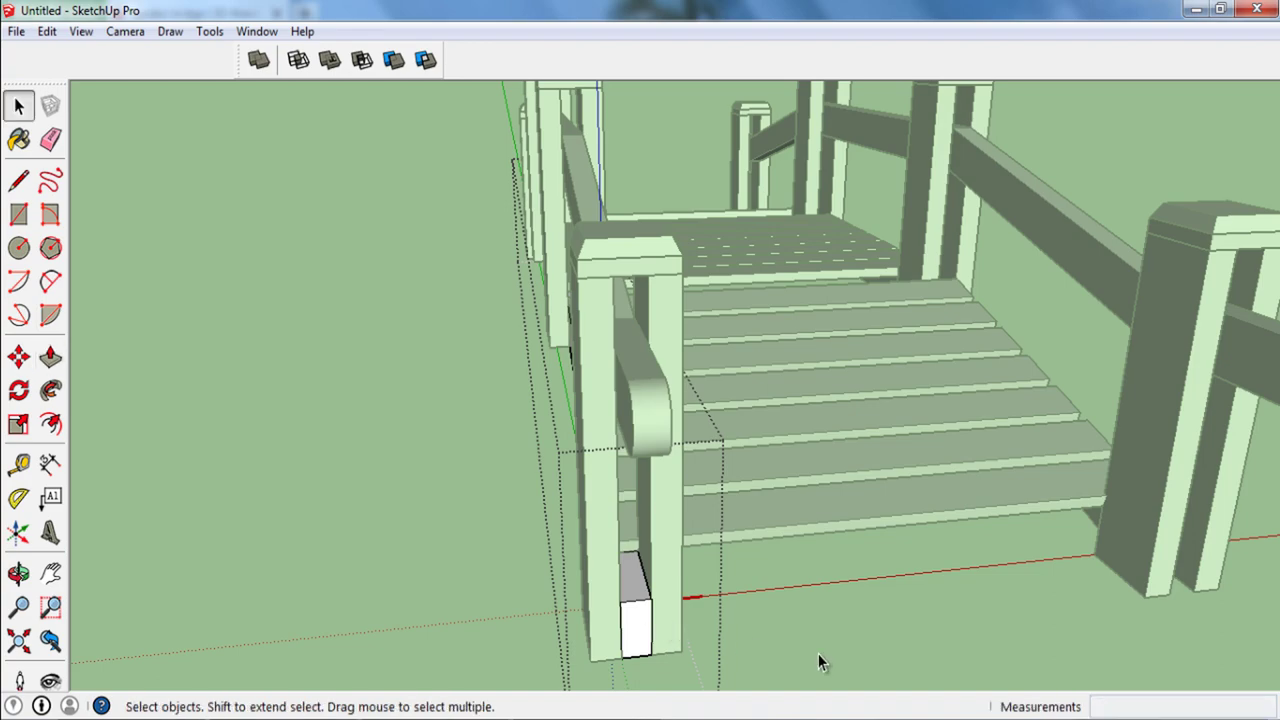
left_click(818, 653)
Step: Push/Pull the face in the front-right double post gap down to the ground
mouse_move(818, 653)
middle_mouse_down()
mouse_move(971, 564)
mouse_move(940, 560)
middle_mouse_up()
scroll(929, 592, "up", 3)
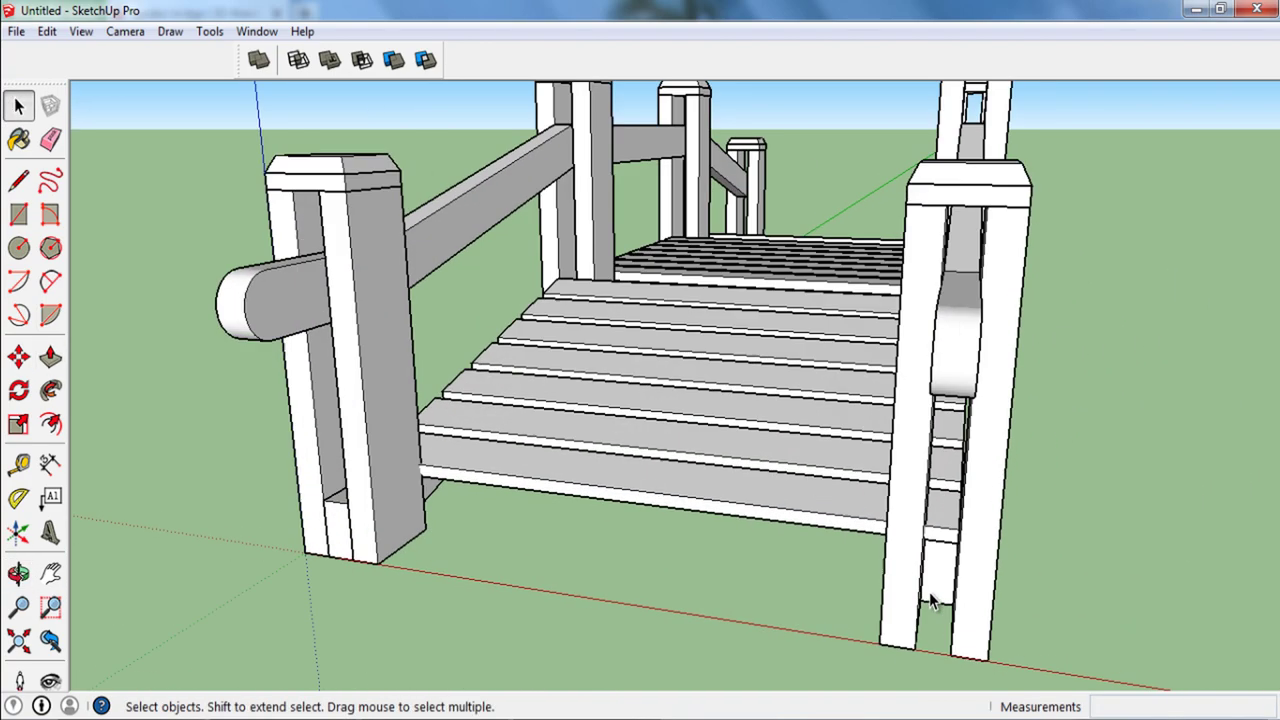
scroll(932, 585, "up", 3)
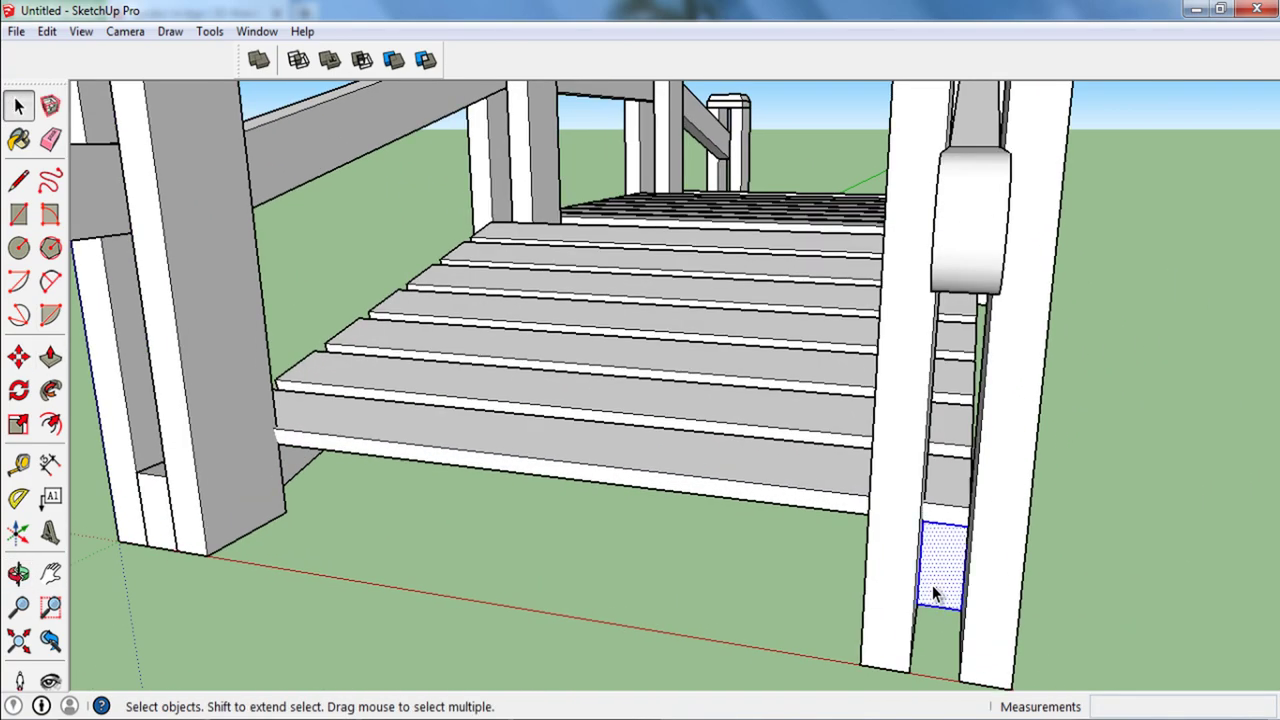
key("p")
mouse_move(932, 585)
left_mouse_down()
mouse_move(936, 655)
mouse_move(986, 660)
left_mouse_up()
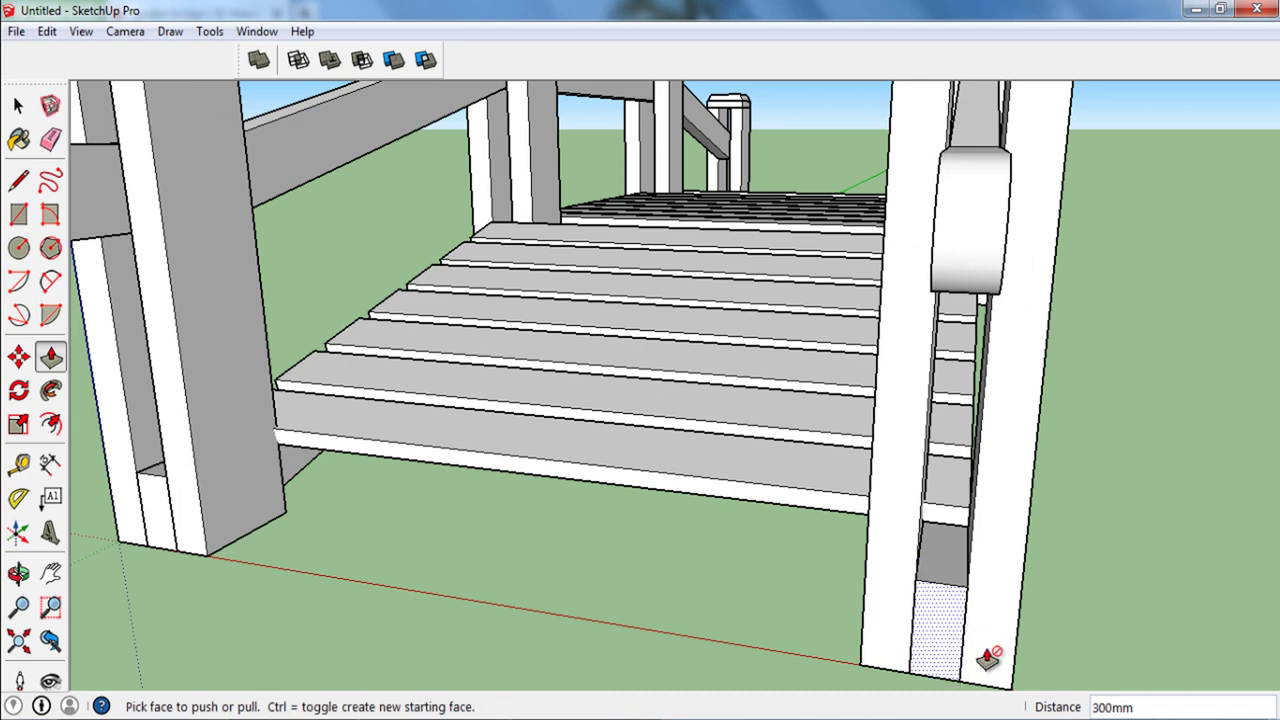
key("space")
Step: Turn the deck's side beam into a component
mouse_move(1084, 600)
middle_mouse_down()
mouse_move(802, 564)
mouse_move(757, 510)
middle_mouse_up()
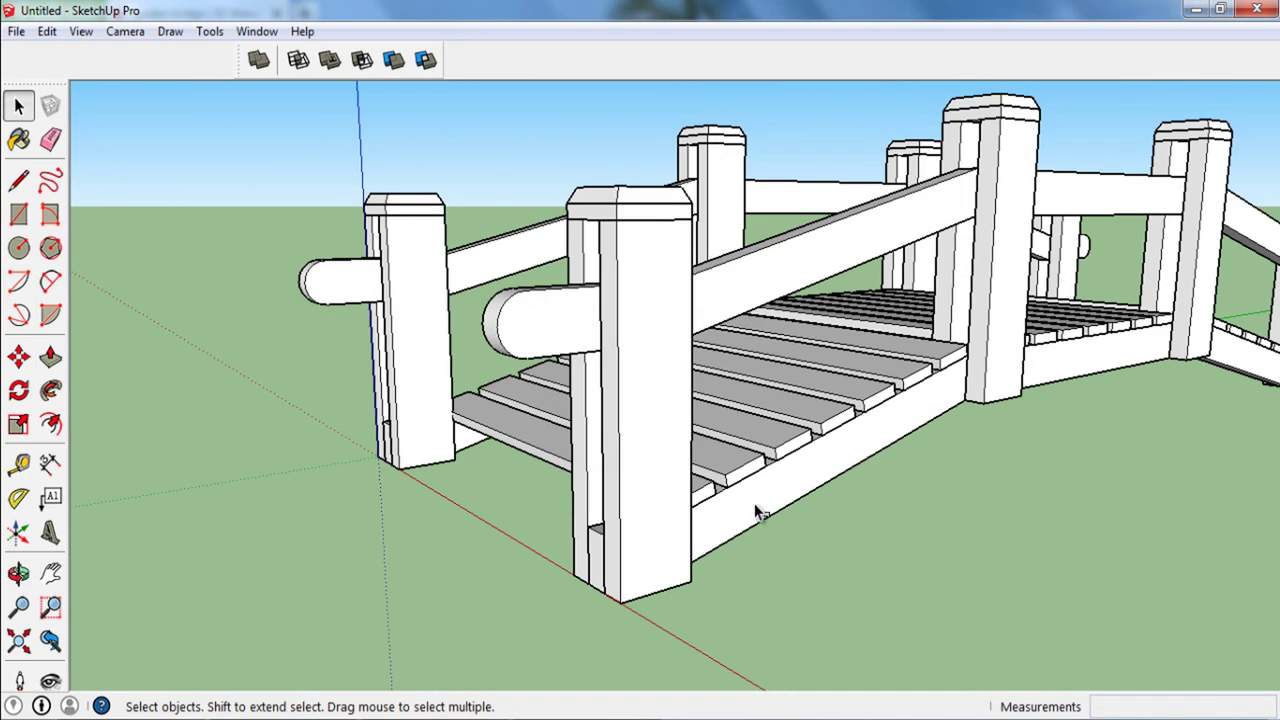
left_click(756, 512)
key("g")
key("Return")
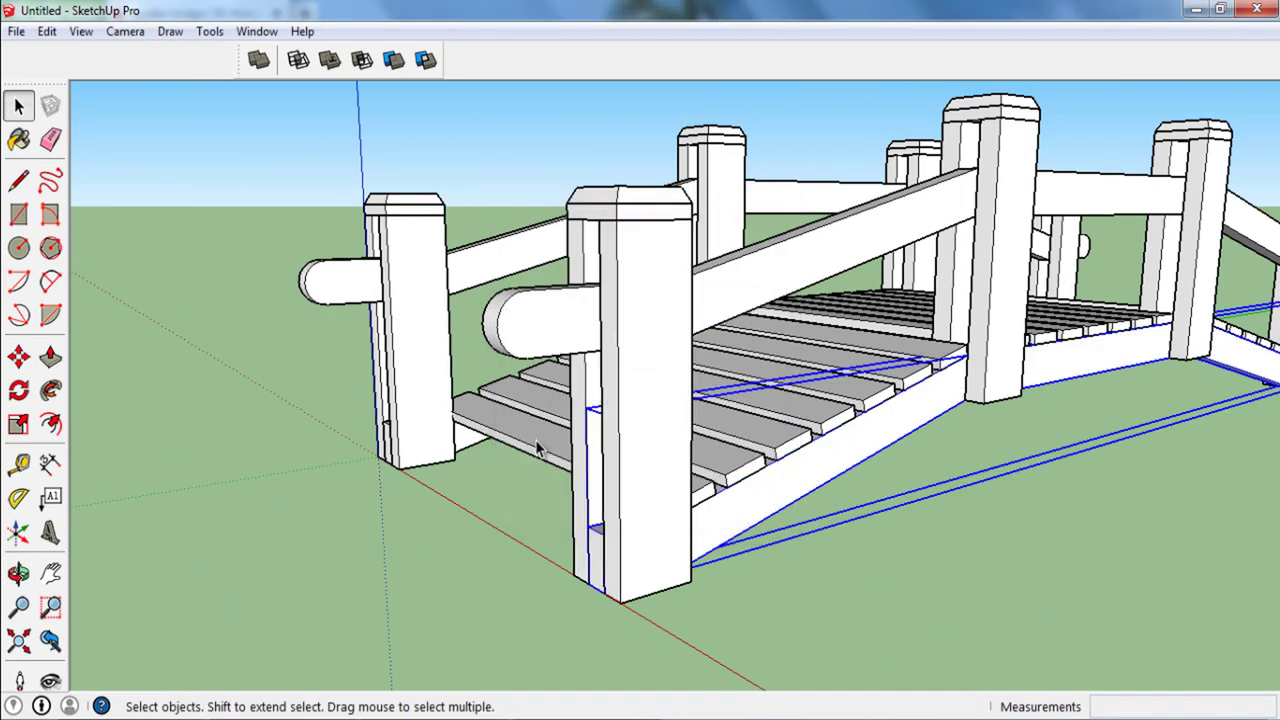
left_click(464, 455)
middle_click_drag(919, 490, 829, 543)
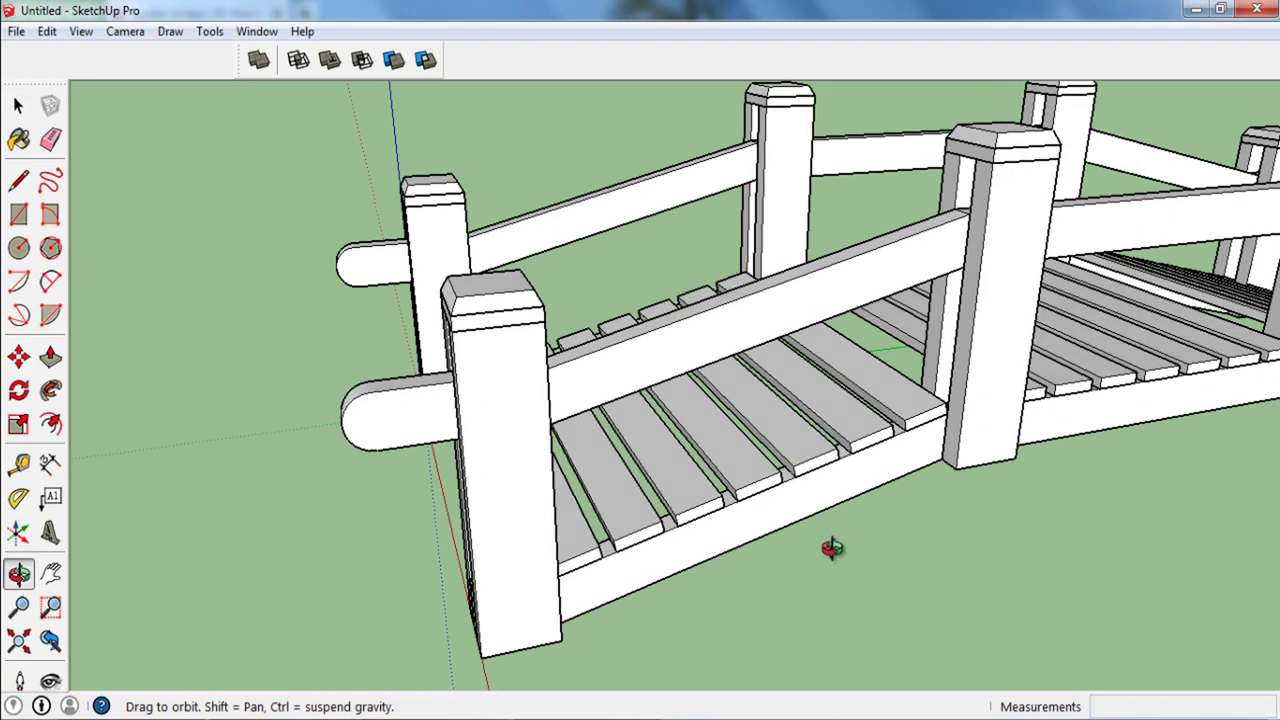
left_click(744, 309)
mouse_move(744, 309)
middle_mouse_down()
mouse_move(614, 443)
mouse_move(681, 521)
middle_mouse_up()
scroll(681, 520, "down", 3)
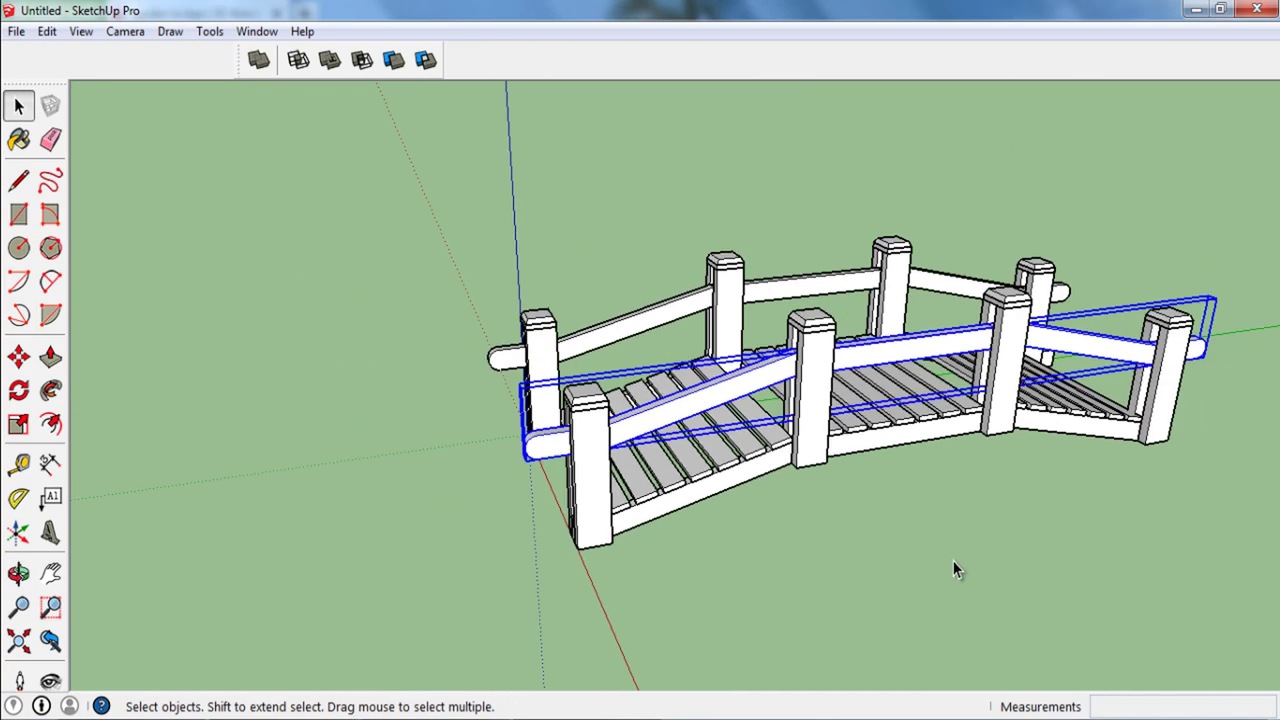
left_click(954, 566)
mouse_move(997, 543)
middle_mouse_down()
mouse_move(954, 572)
mouse_move(930, 538)
mouse_move(1034, 531)
mouse_move(790, 535)
middle_mouse_up()
scroll(951, 565, "up", 3)
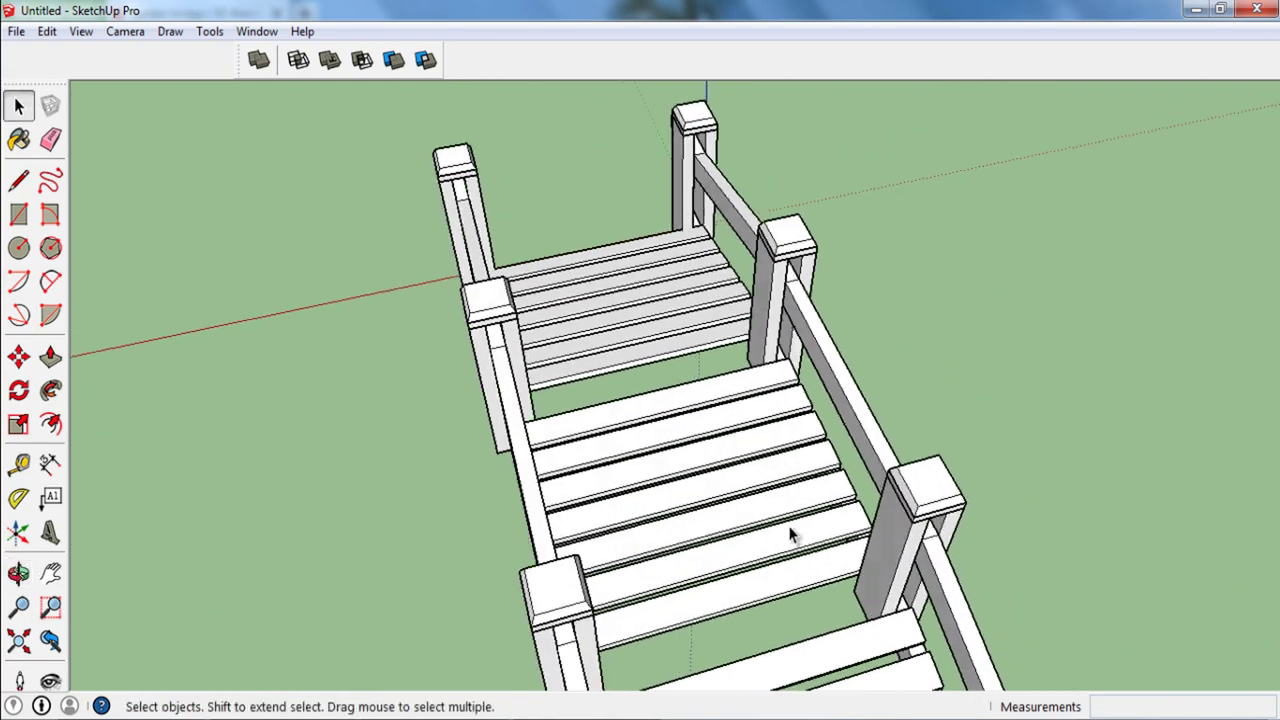
scroll(790, 535, "down", 2)
scroll(792, 547, "up", 3)
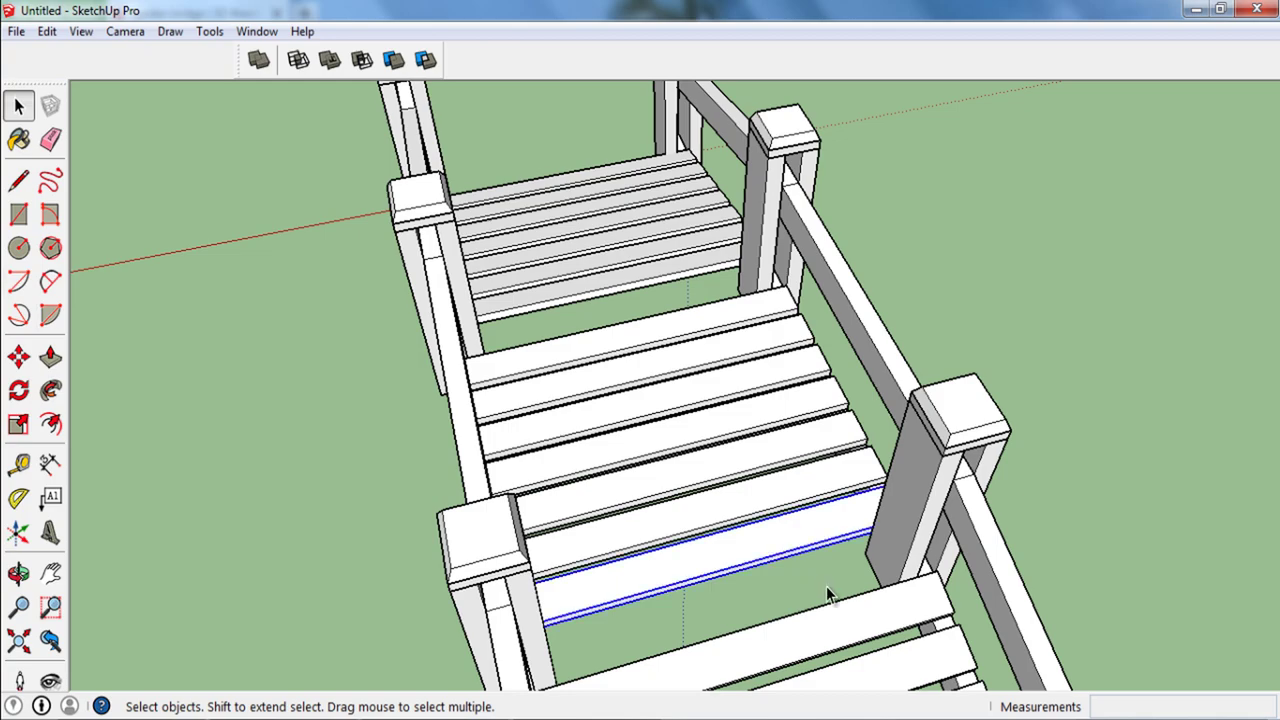
scroll(828, 594, "up", 2)
mouse_move(839, 600)
middle_mouse_down()
mouse_move(857, 451)
mouse_move(862, 464)
mouse_move(720, 494)
mouse_move(486, 509)
mouse_move(549, 517)
mouse_move(509, 514)
mouse_move(591, 551)
mouse_move(763, 557)
mouse_move(610, 524)
middle_mouse_up()
scroll(509, 517, "up", 2)
key("m")
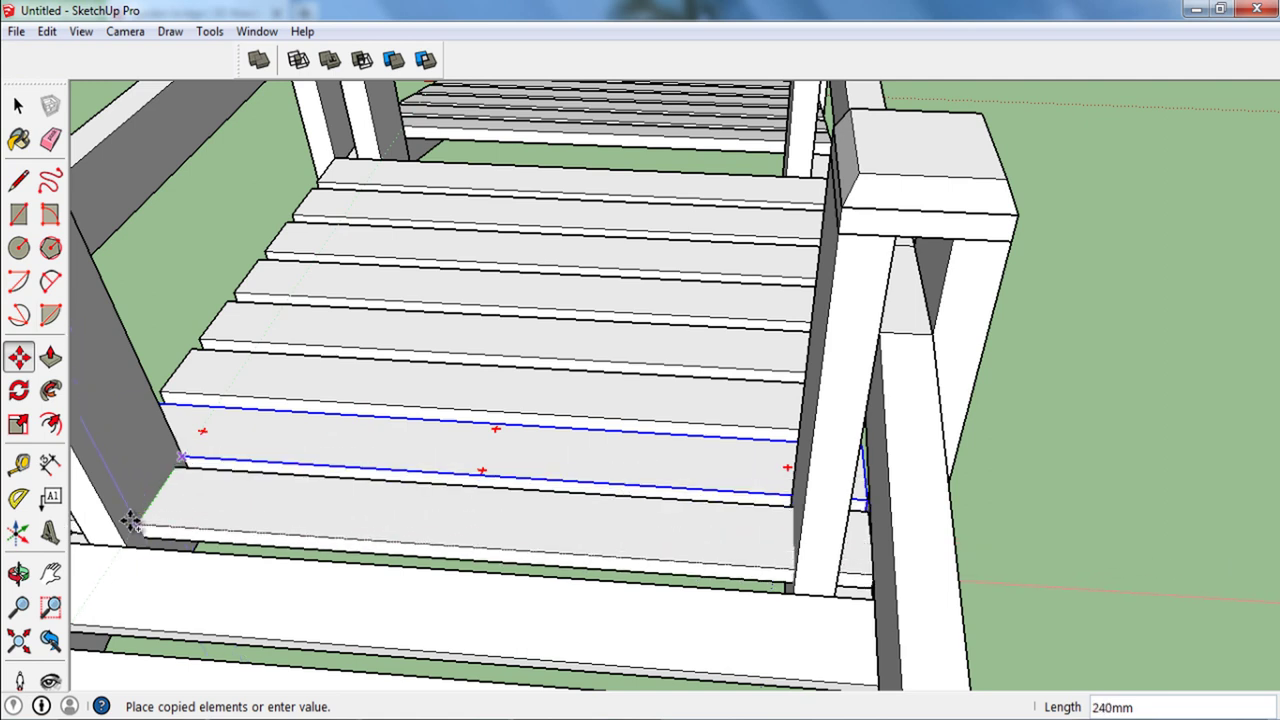
scroll(128, 527, "up", 2)
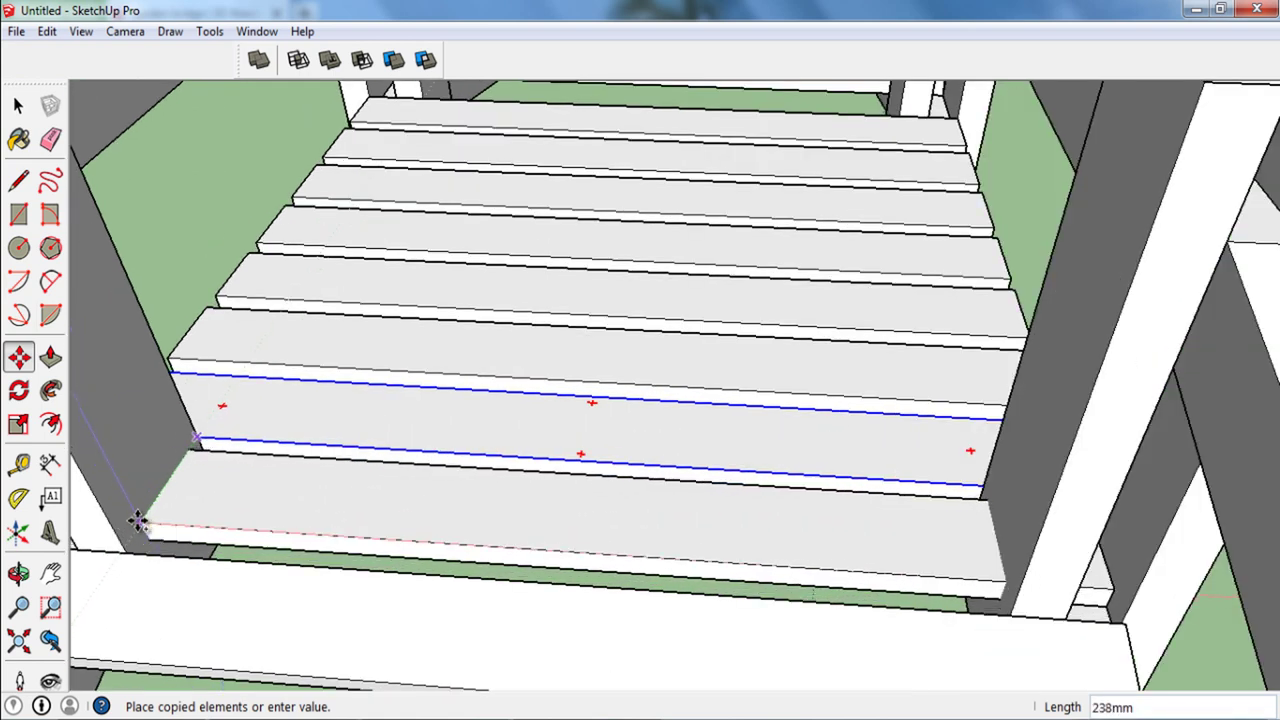
scroll(137, 521, "up", 2)
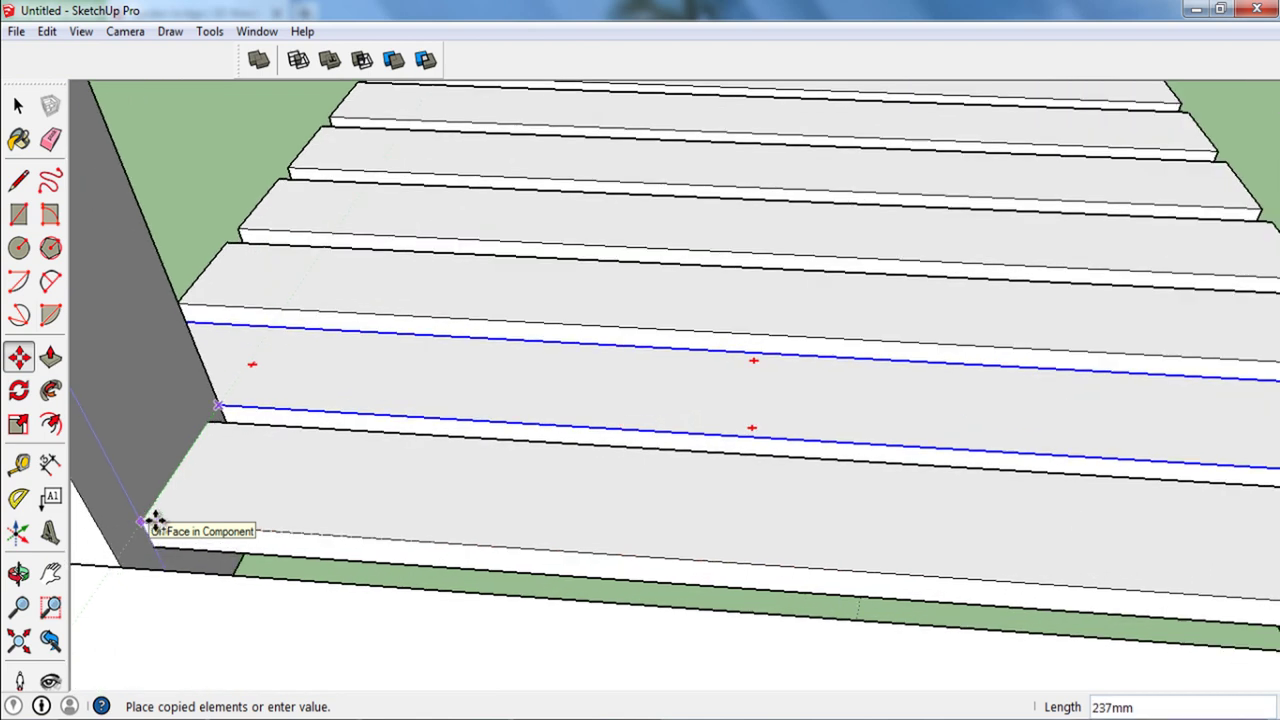
key("space")
middle_click_drag(317, 511, 143, 551)
Step: Add a Tape Measure guide line along the edge of the end deck plank
left_click(20, 460)
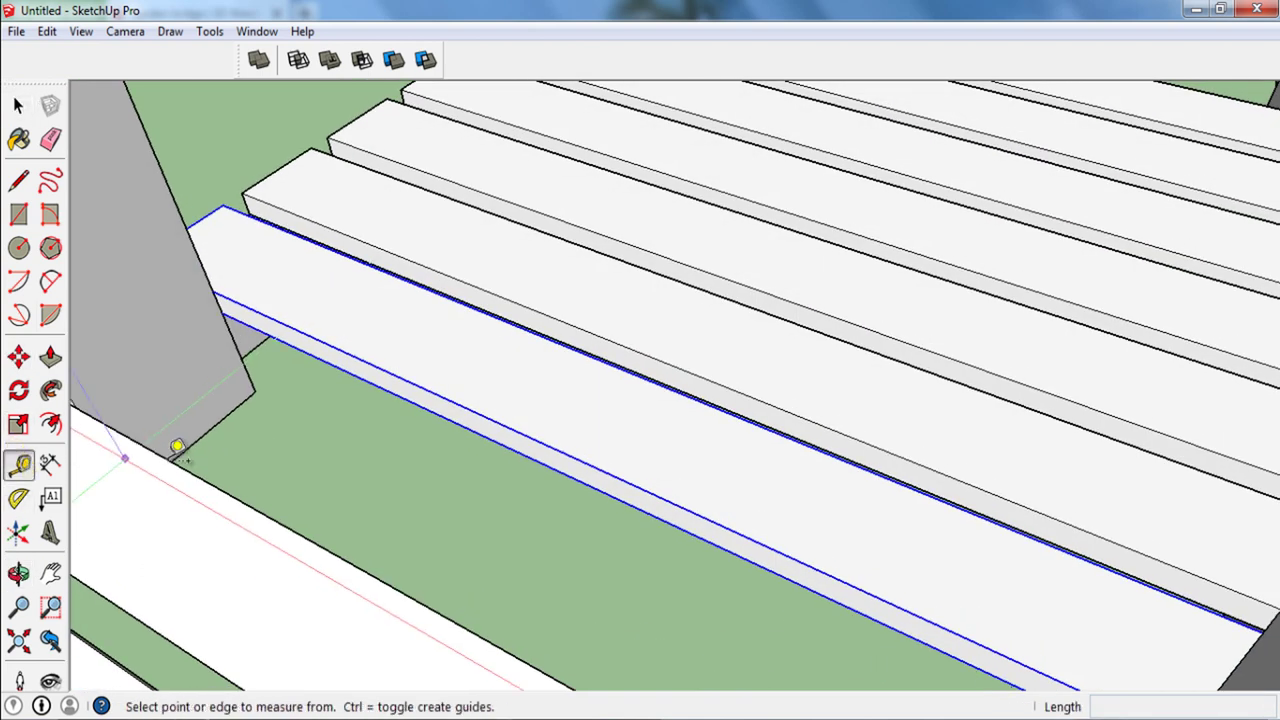
left_click(205, 482)
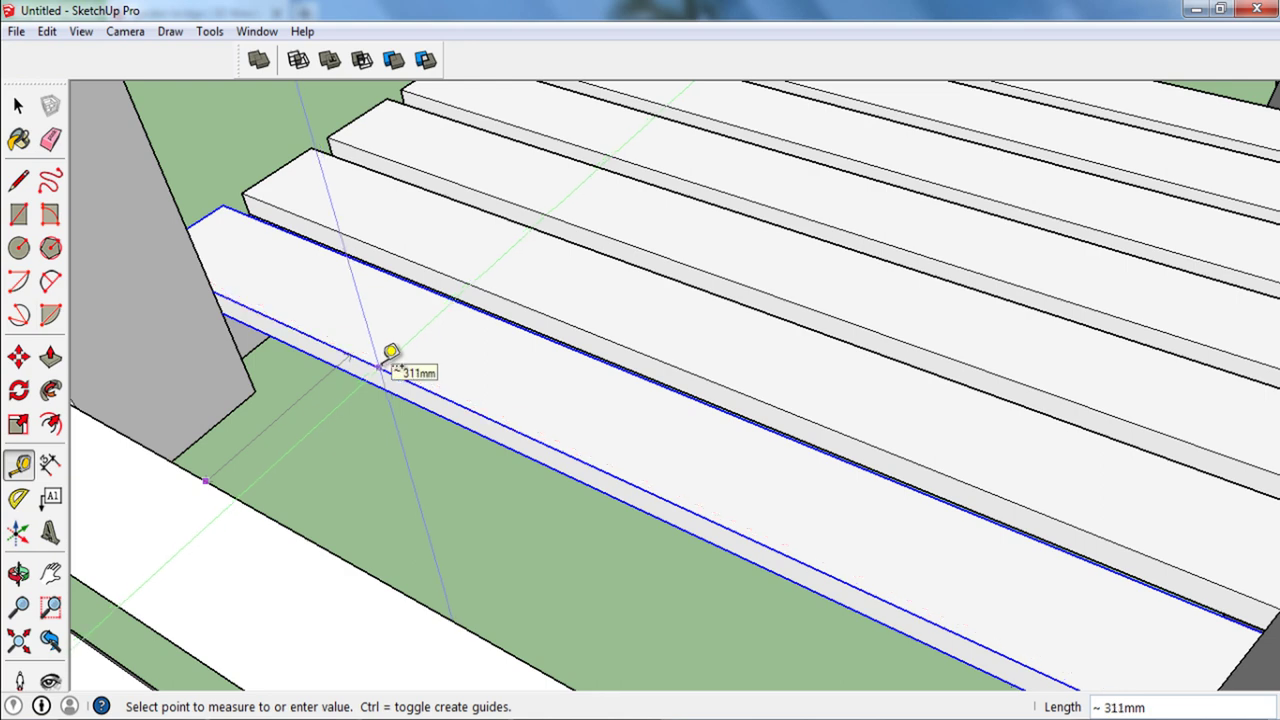
key("alt+space")
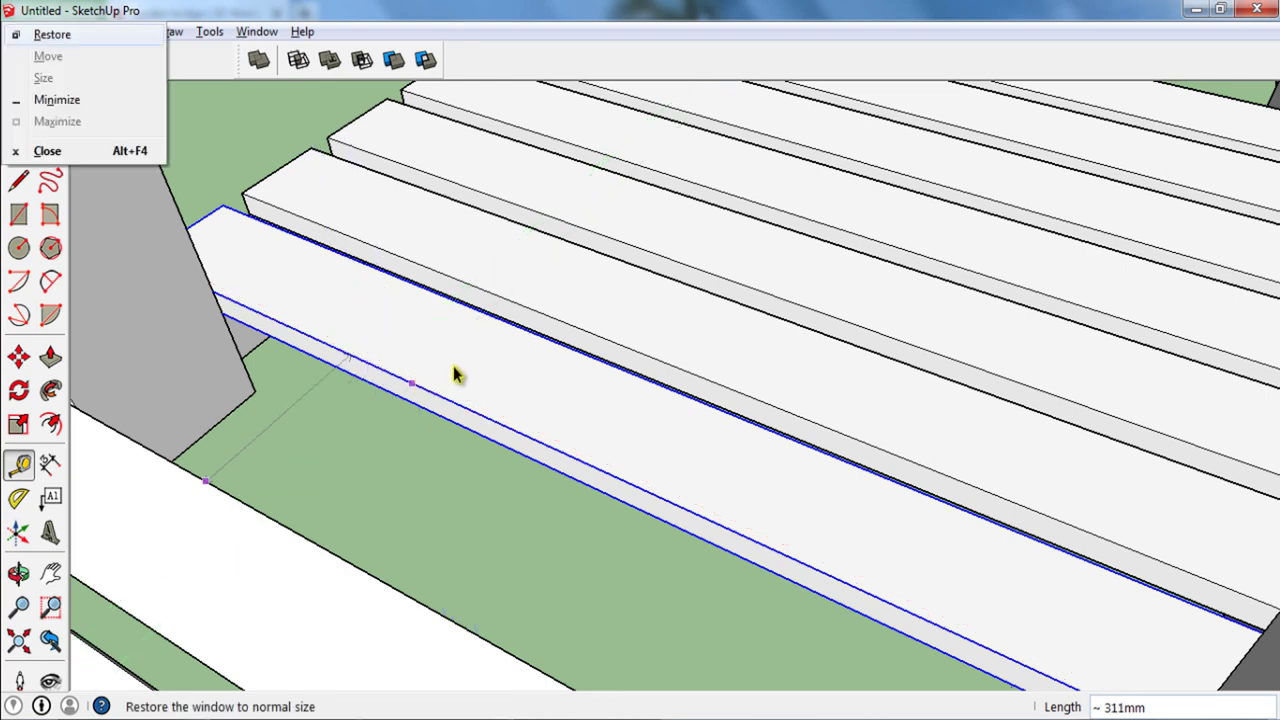
key("Escape")
left_click(455, 364)
key("space")
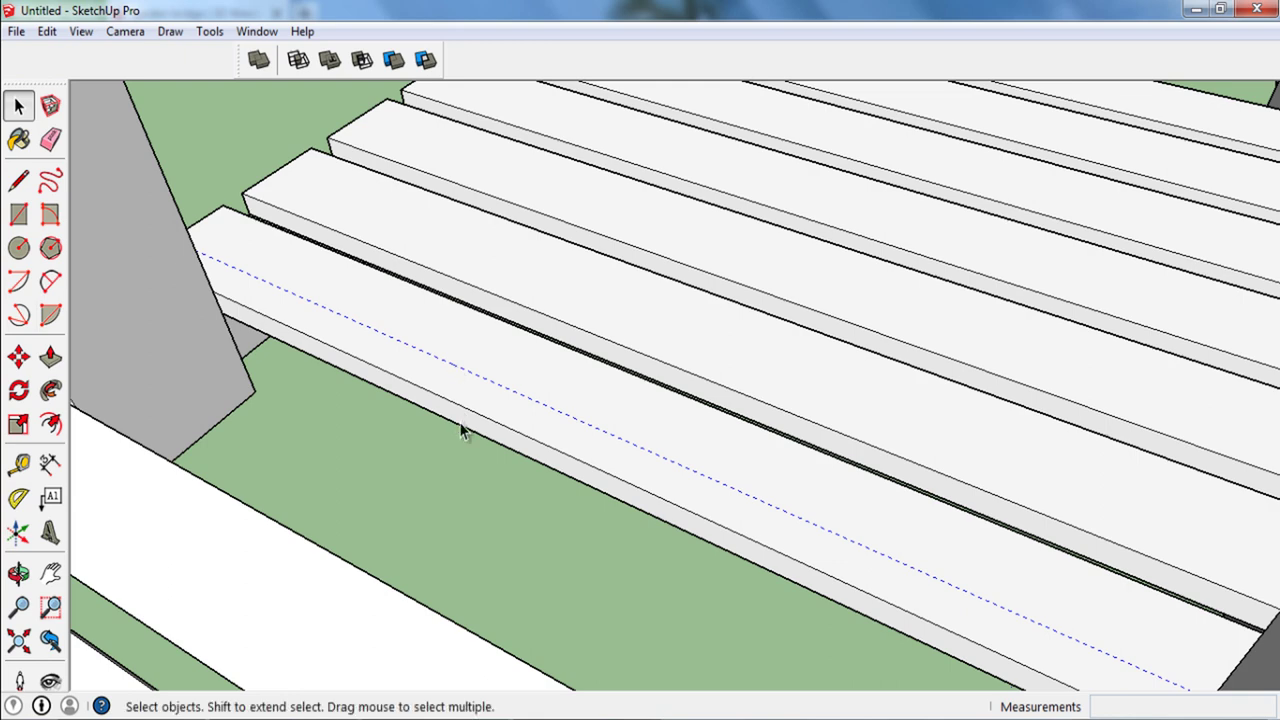
middle_click_drag(477, 424, 413, 403)
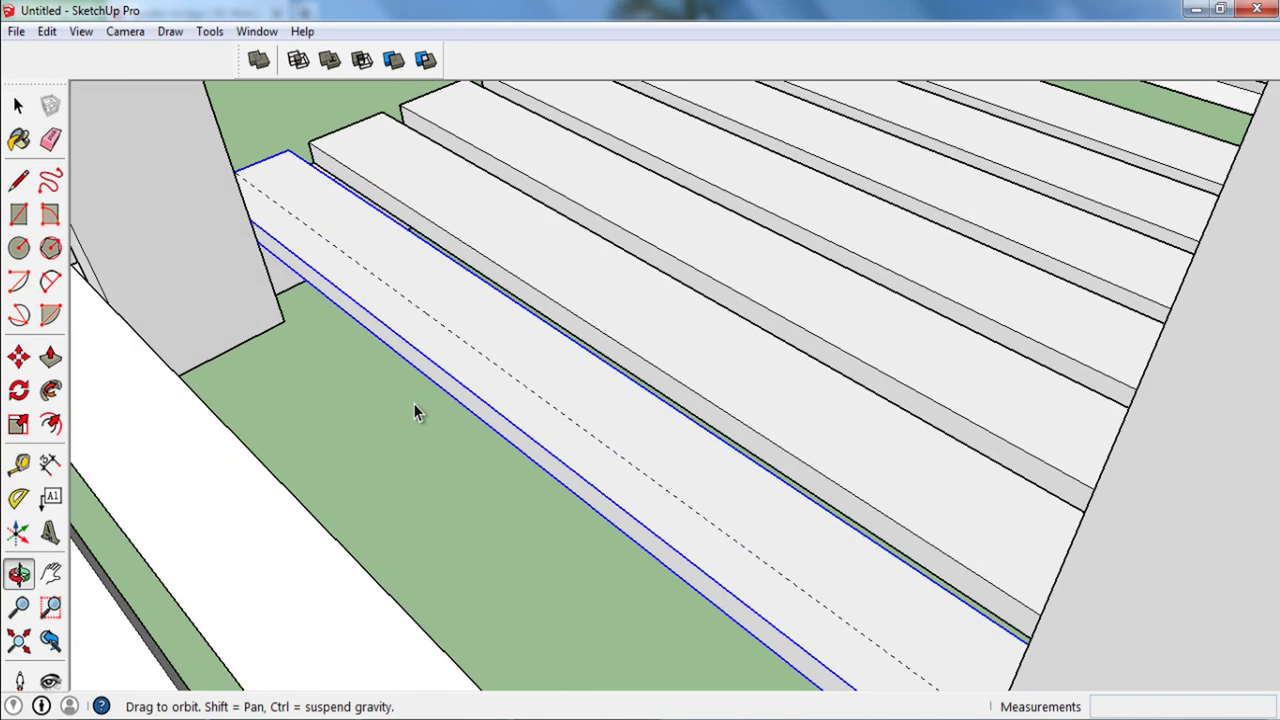
left_click(504, 377)
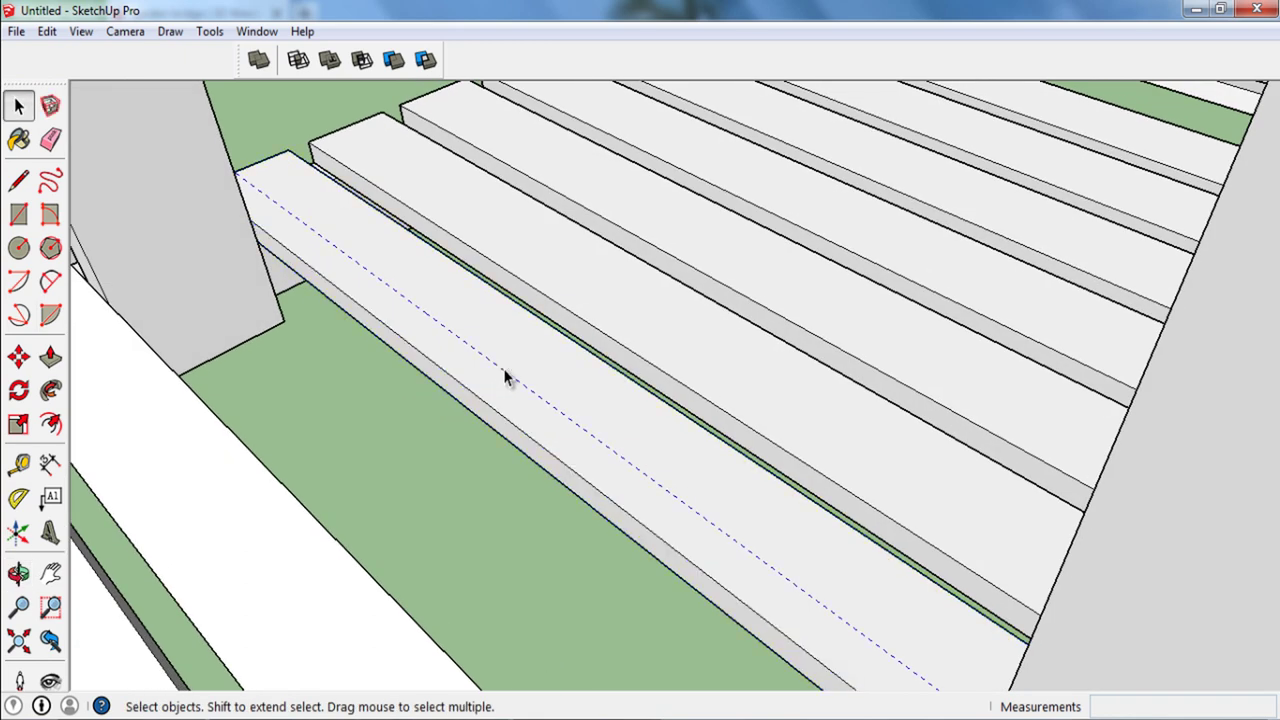
Step: Copy the deck plank with Move and Ctrl into the neighbouring gap
key("m")
left_click(509, 370)
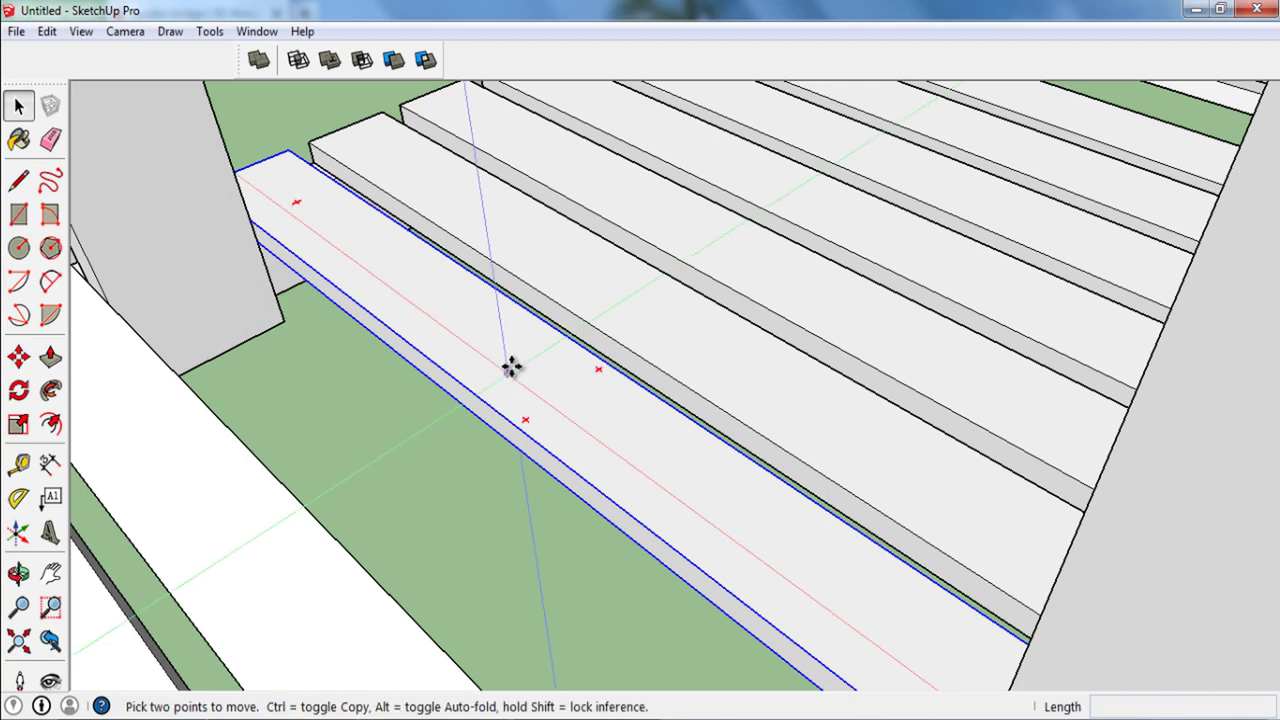
key("ctrl")
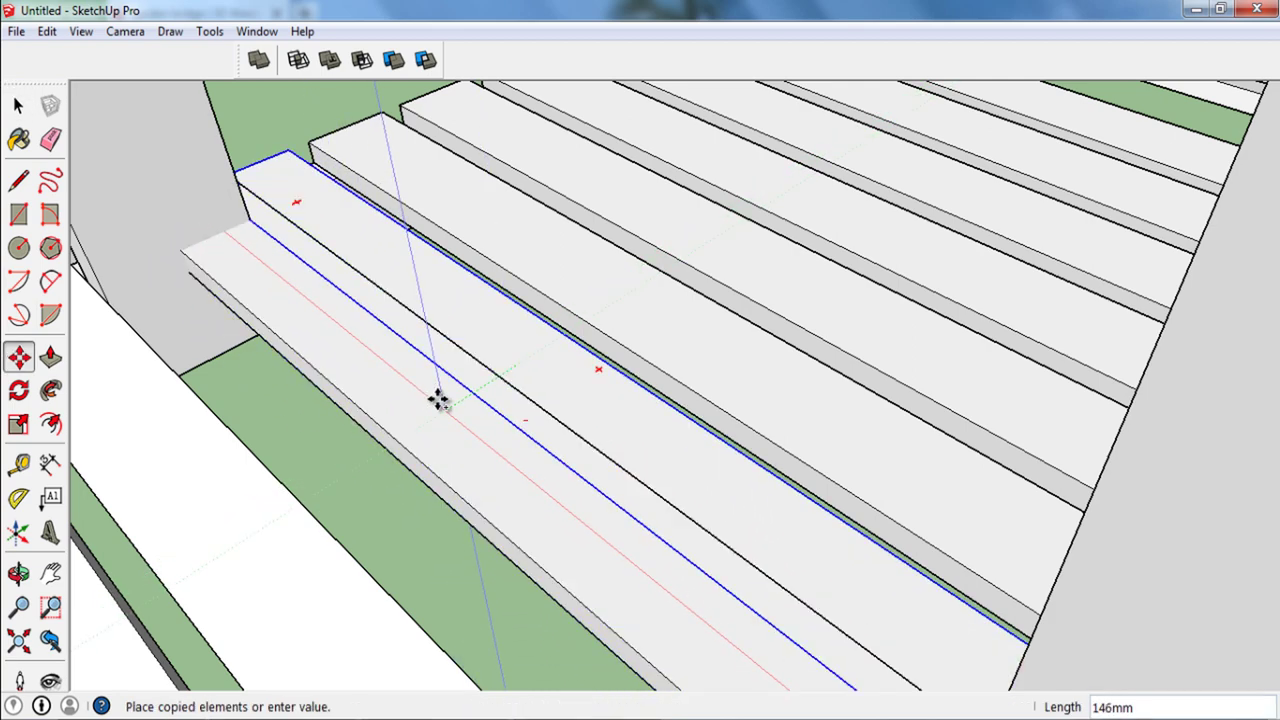
left_click(450, 392)
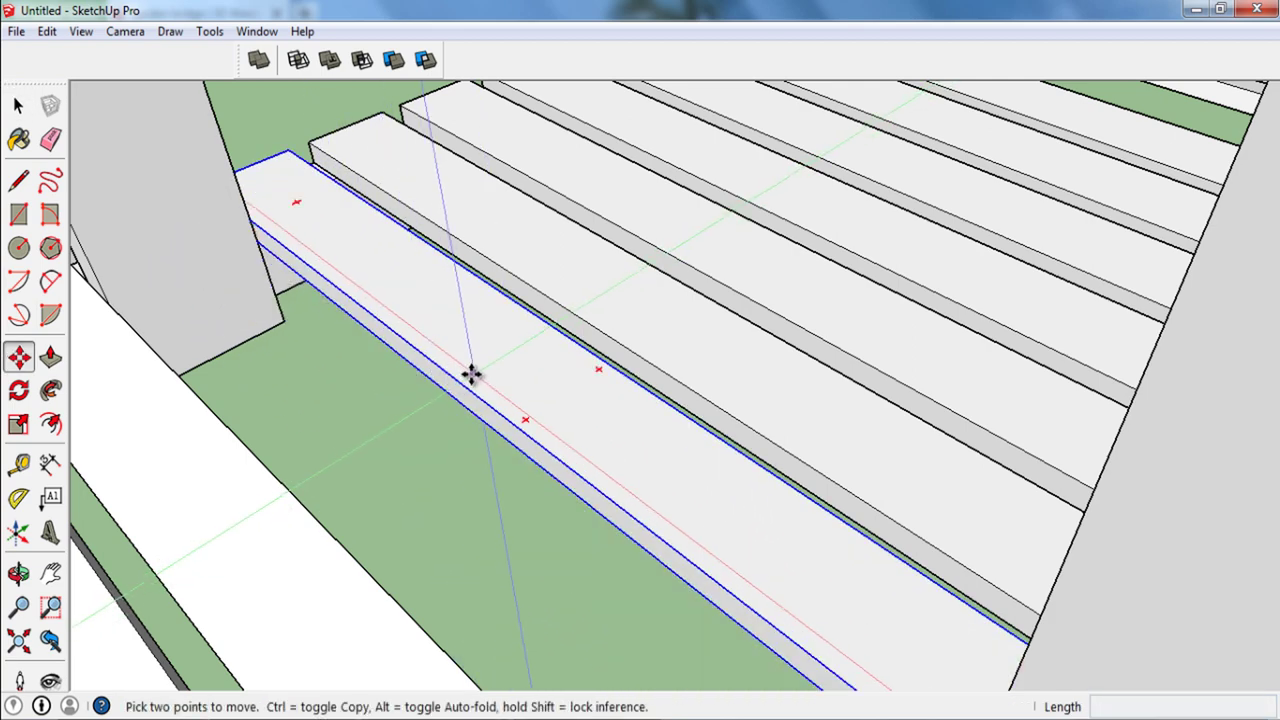
left_click(466, 388)
key("ctrl")
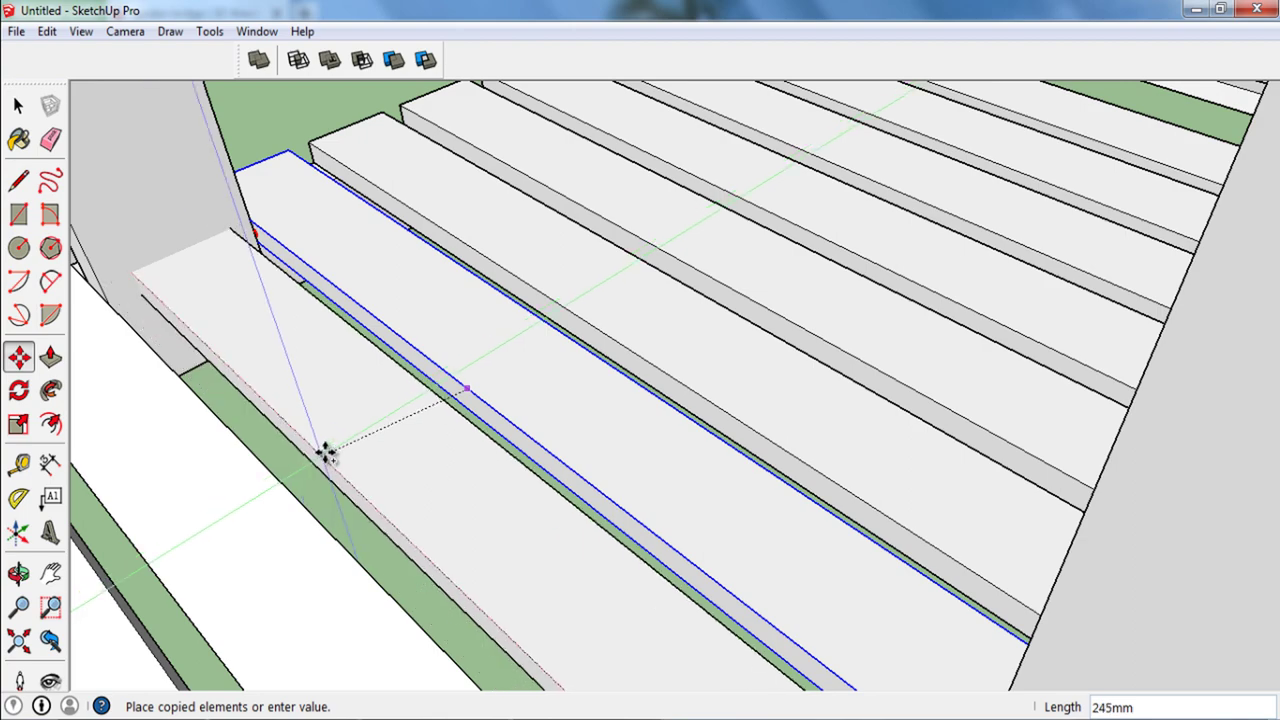
key("space")
mouse_move(330, 443)
middle_mouse_down()
mouse_move(400, 294)
mouse_move(614, 429)
mouse_move(474, 451)
mouse_move(626, 508)
middle_mouse_up()
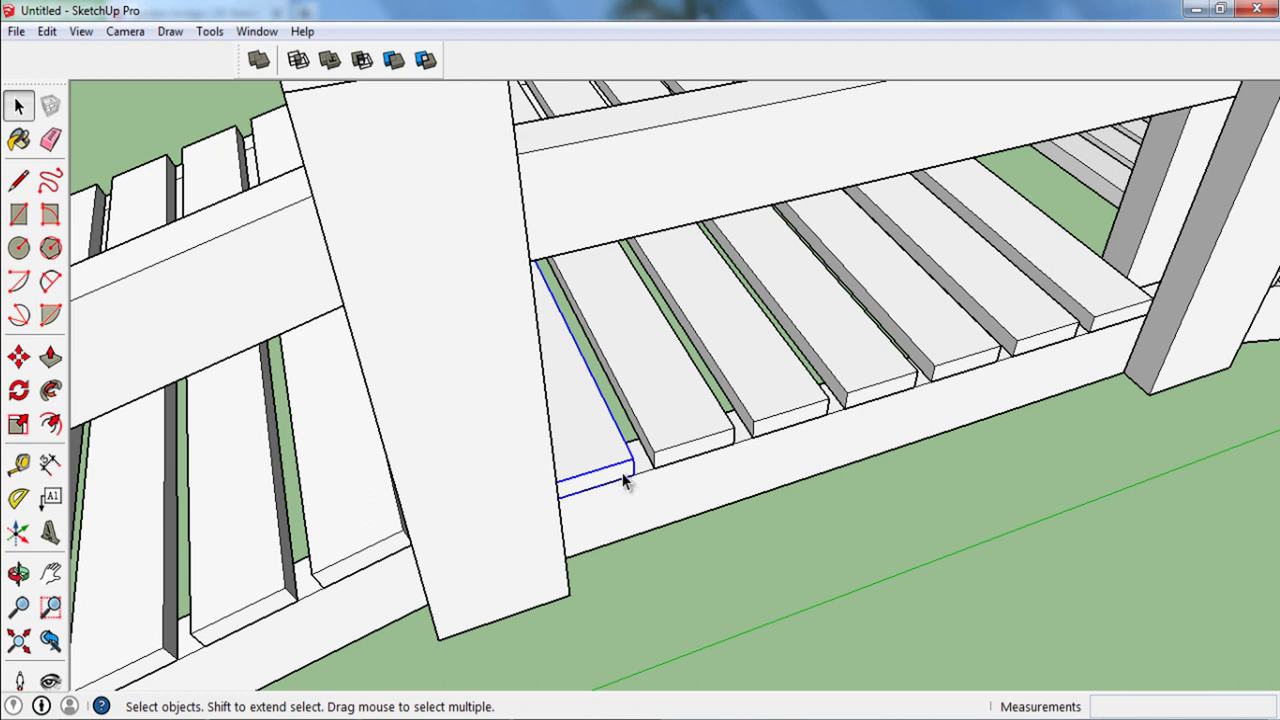
Step: Copy a deck slat into the gap so it sits against the post
key("q")
key("m")
key("ctrl")
left_click(634, 474)
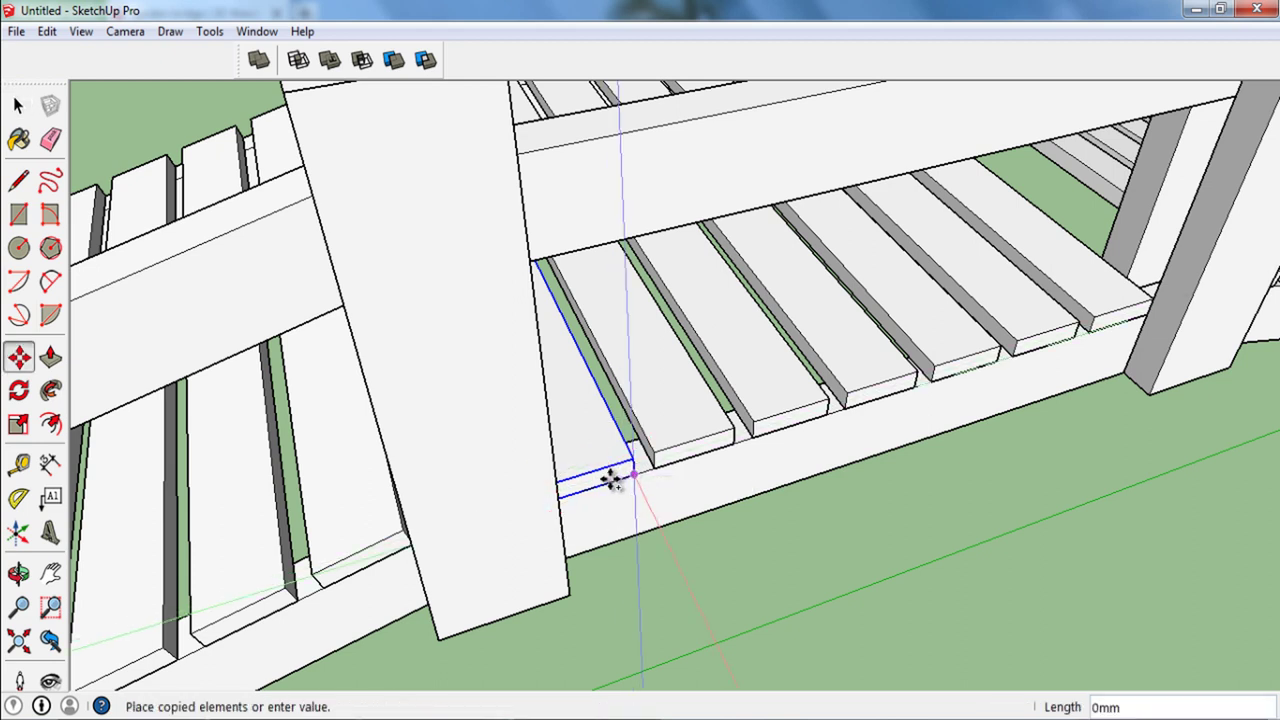
left_click(524, 505)
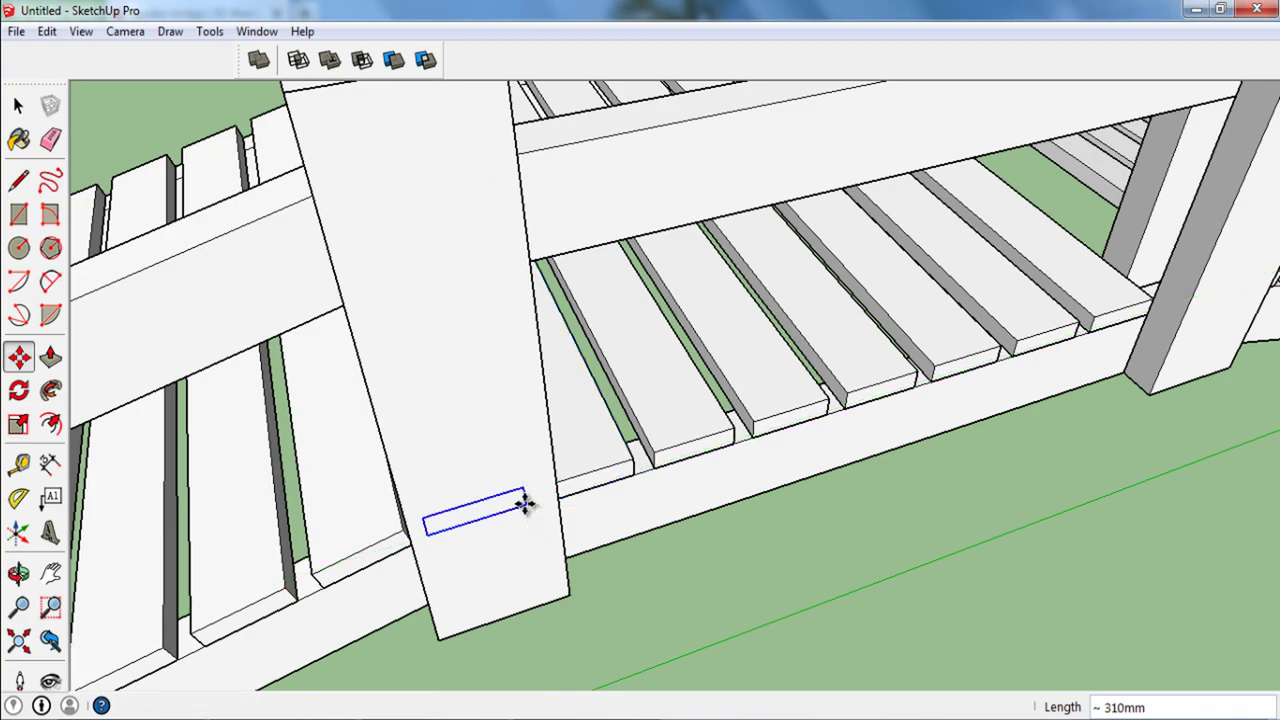
key("space")
mouse_move(537, 514)
middle_mouse_down()
mouse_move(611, 523)
mouse_move(737, 634)
mouse_move(354, 463)
mouse_move(549, 500)
mouse_move(751, 289)
mouse_move(948, 513)
mouse_move(1057, 423)
mouse_move(1128, 340)
mouse_move(760, 520)
mouse_move(613, 513)
middle_mouse_up()
scroll(948, 513, "up", 3)
scroll(453, 376, "up", 2)
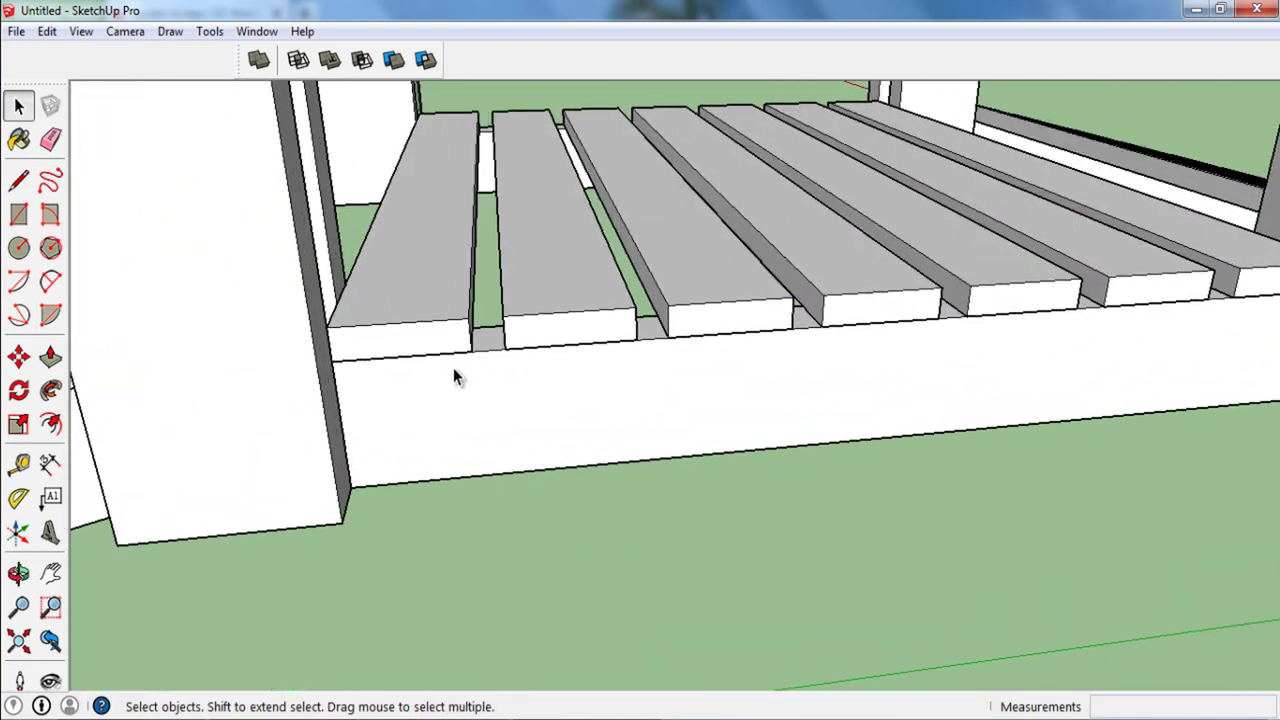
Step: Start copying the end deck plank out along the side beam
key("m")
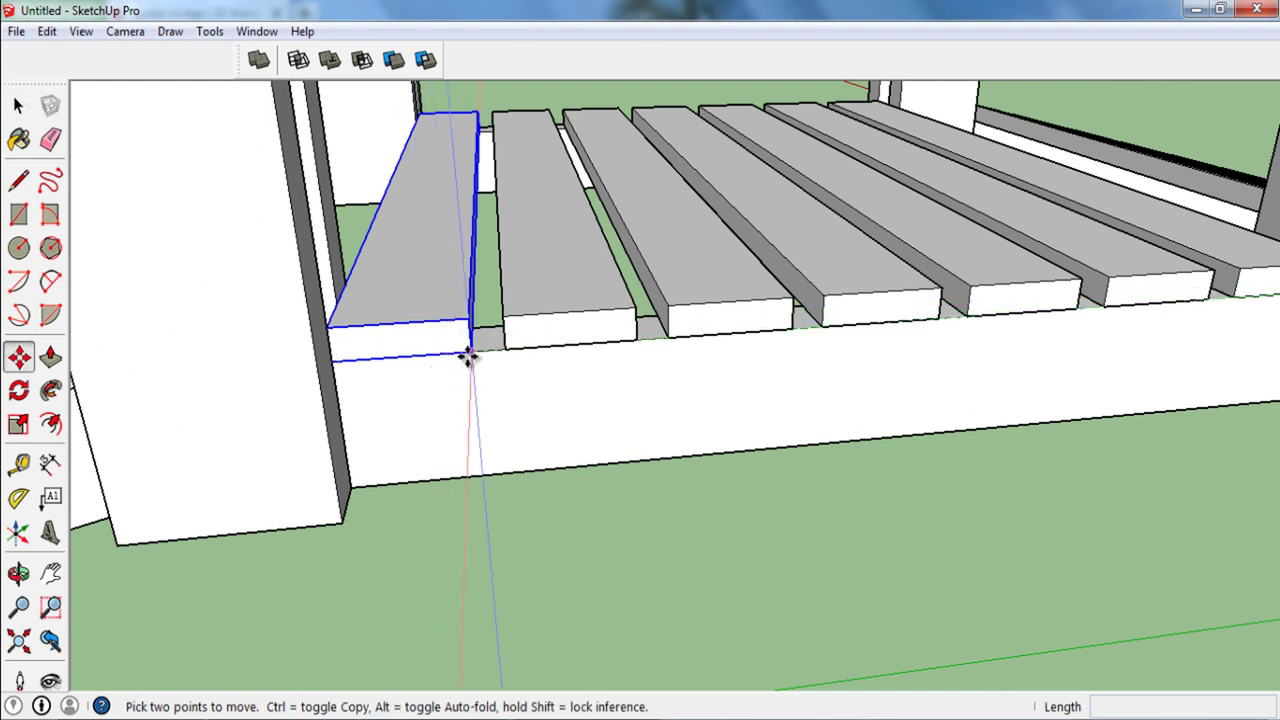
key("ctrl")
left_click(470, 352)
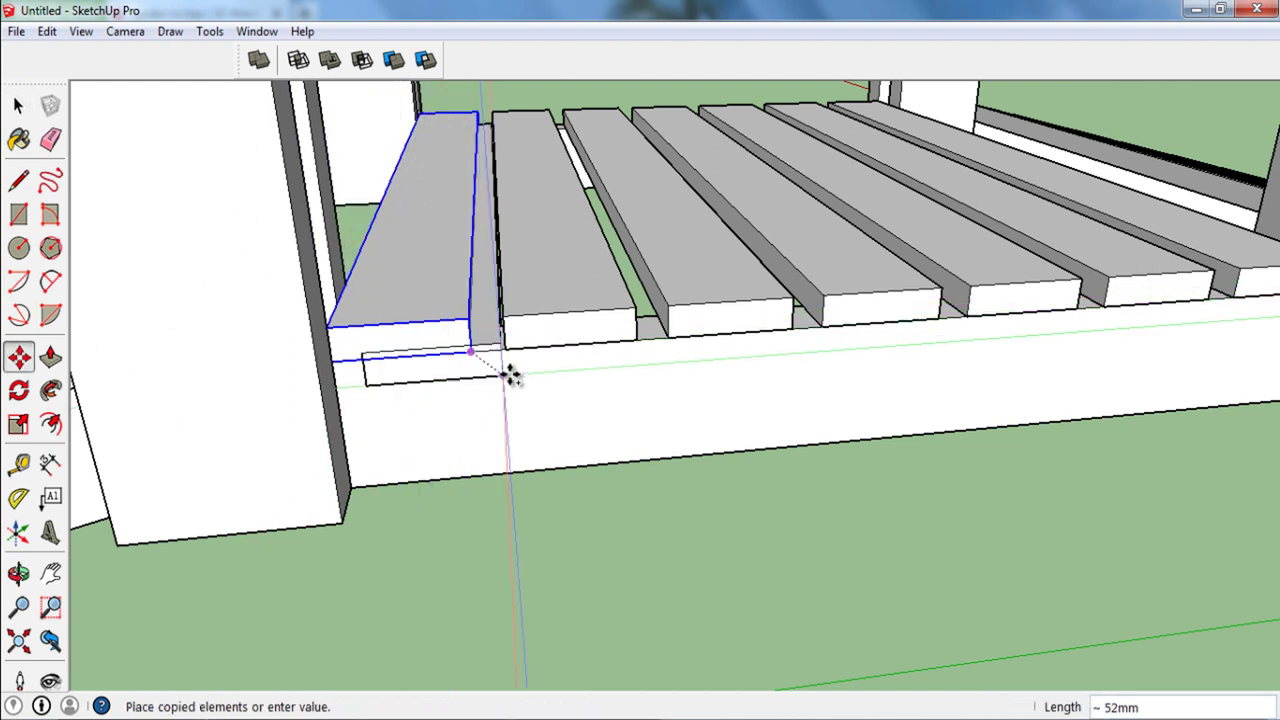
scroll(475, 371, "down", 3)
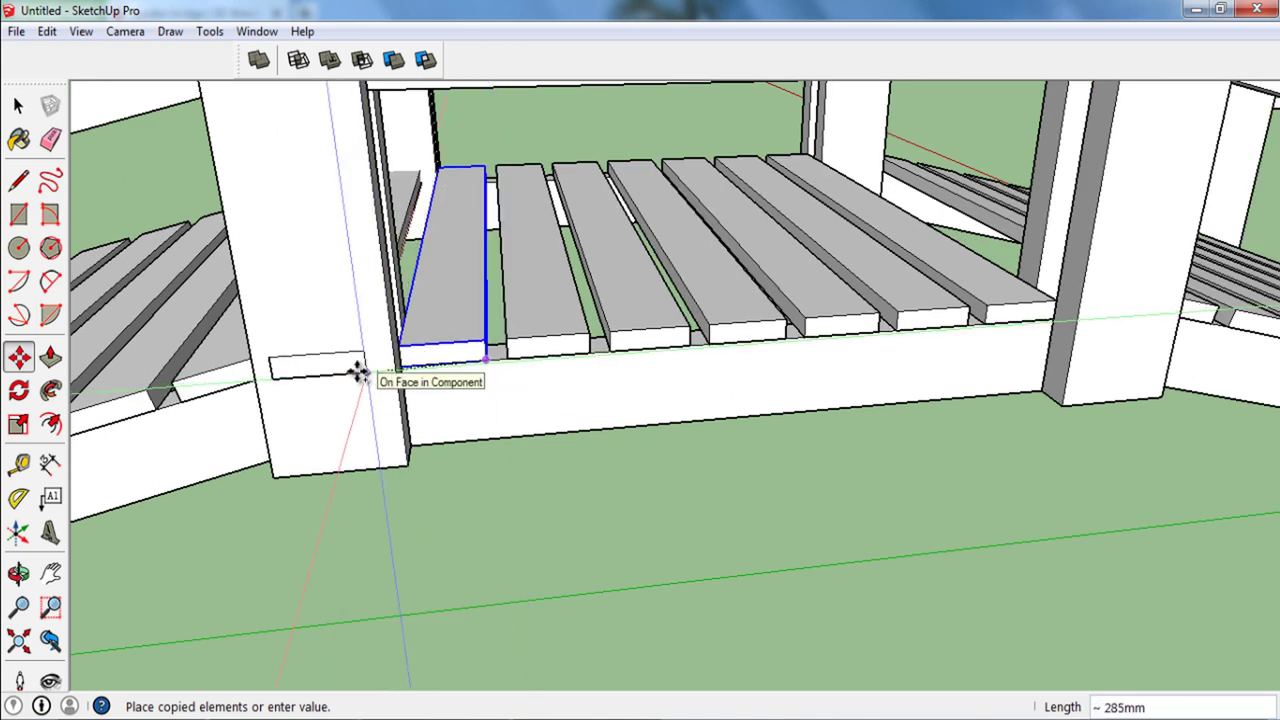
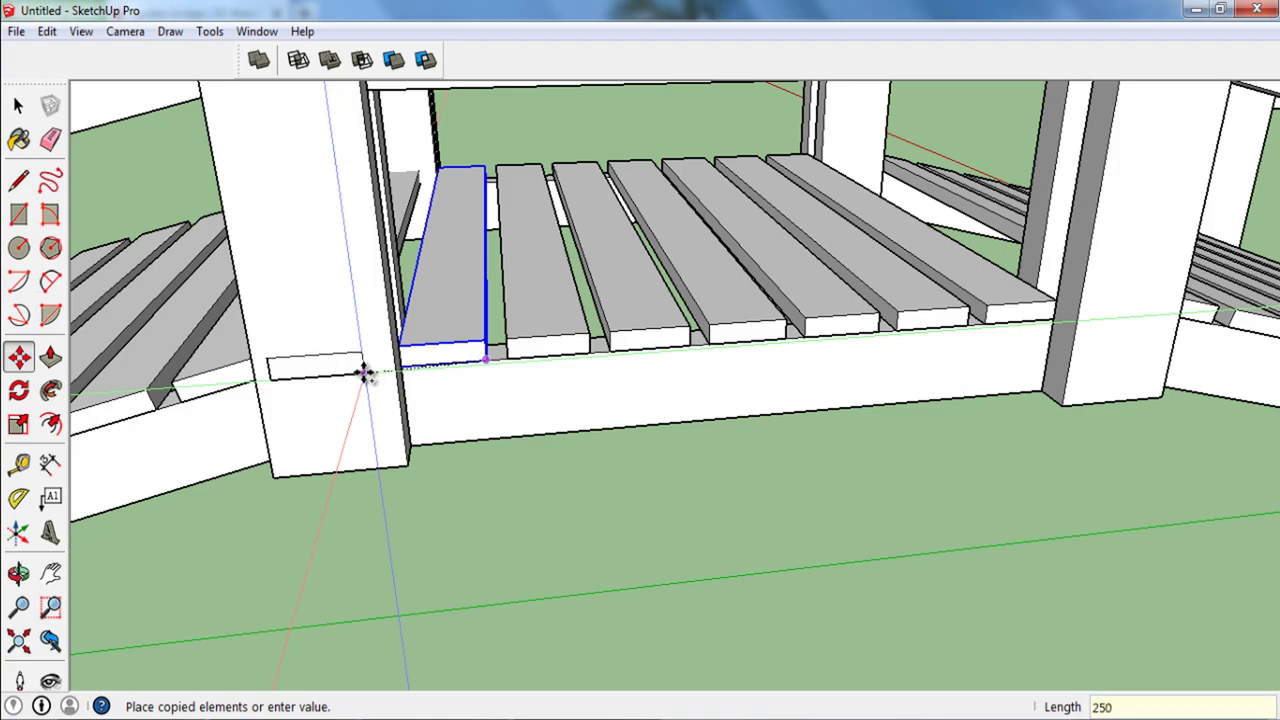
Step: Place the copied deck slat, then zoom in close to the end slat
key("Return")
key("space")
scroll(554, 429, "down", 3)
mouse_move(554, 429)
middle_mouse_down()
mouse_move(691, 494)
mouse_move(573, 485)
middle_mouse_up()
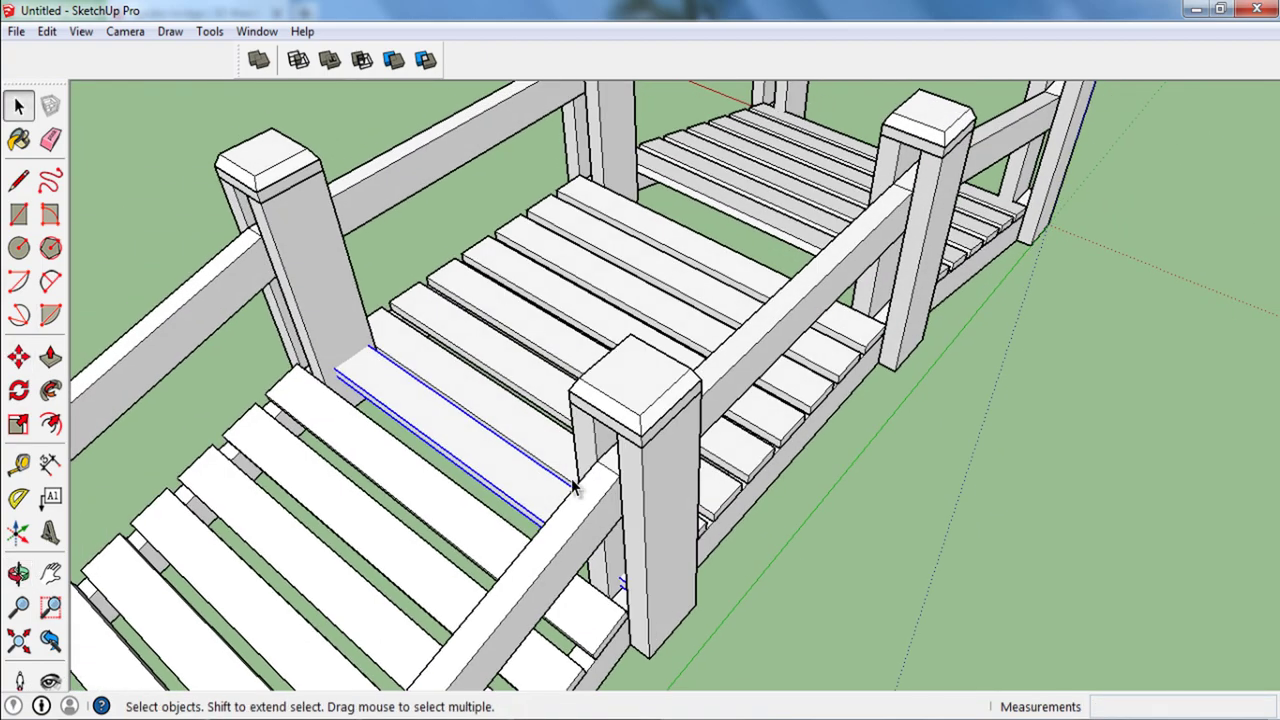
scroll(573, 485, "up", 3)
mouse_move(468, 480)
middle_mouse_down()
mouse_move(511, 577)
mouse_move(573, 467)
mouse_move(486, 480)
mouse_move(520, 391)
mouse_move(419, 204)
mouse_move(383, 191)
mouse_move(374, 166)
mouse_move(320, 177)
mouse_move(309, 203)
mouse_move(603, 475)
mouse_move(500, 517)
middle_mouse_up()
scroll(511, 570, "up", 2)
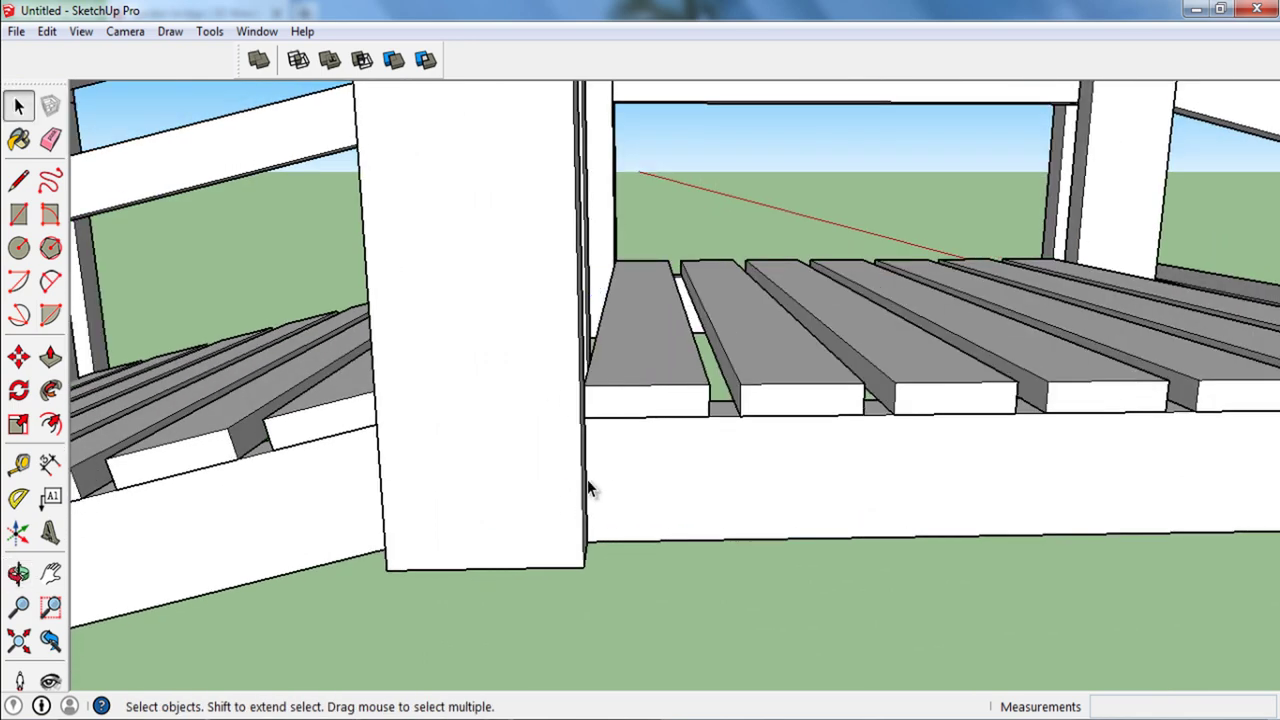
Step: Copy the end slat 260 mm along the deck
key("m")
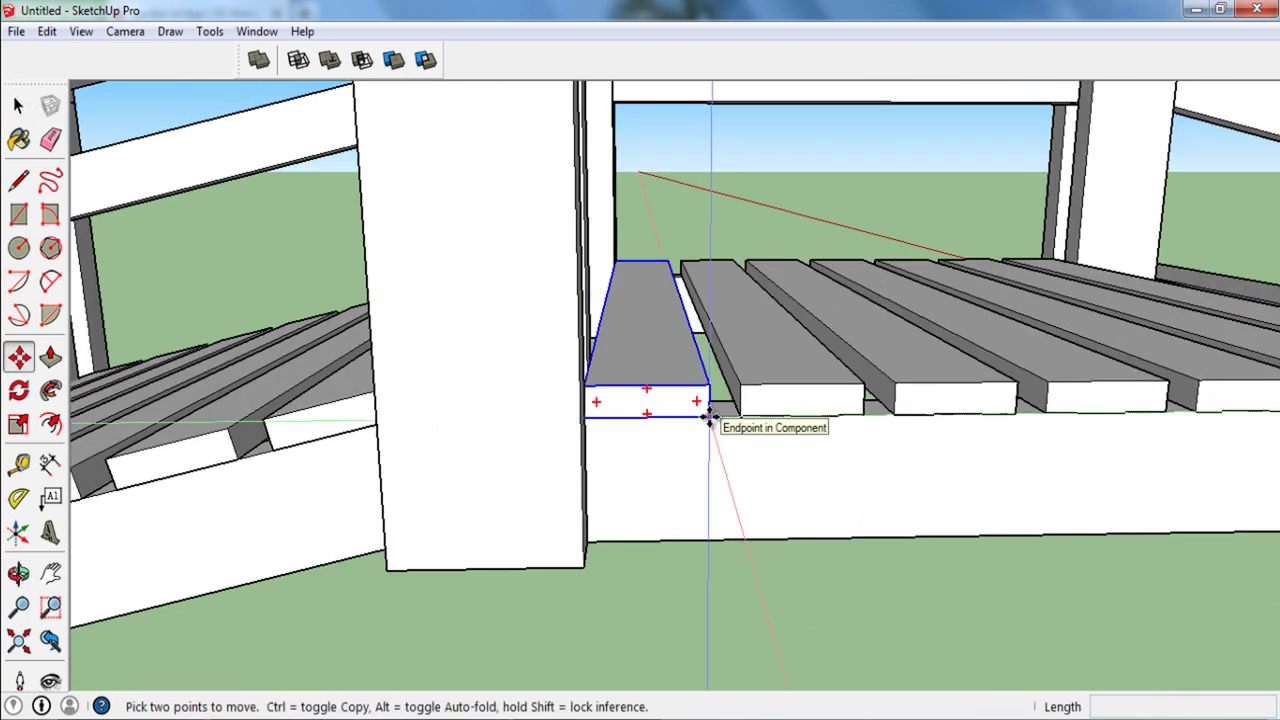
key("ctrl")
left_click(707, 418)
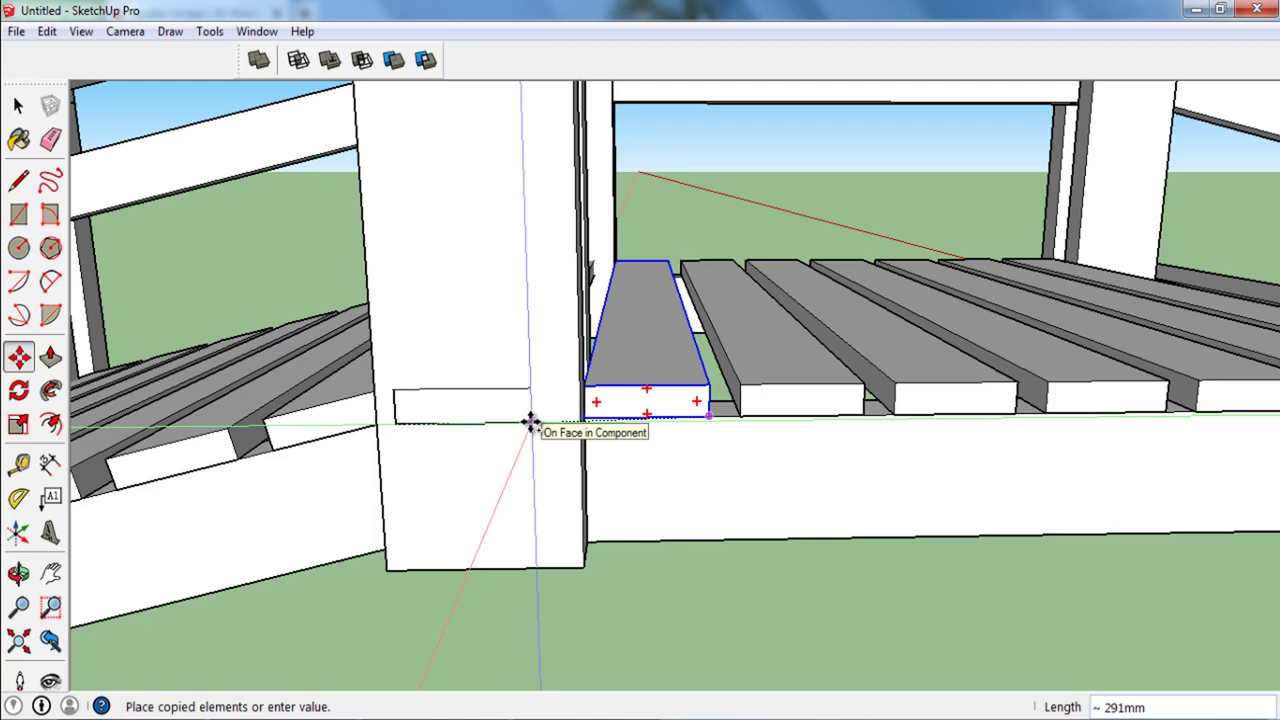
type("0")
key("Return")
key("space")
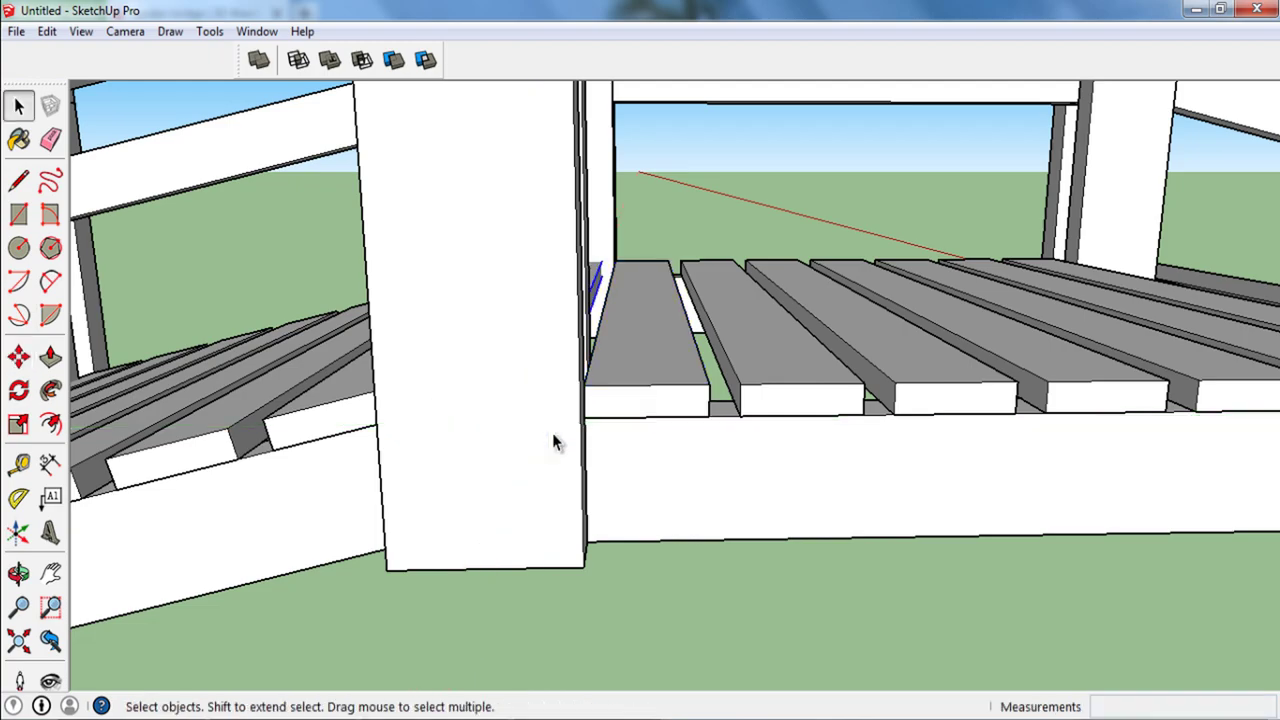
Step: Orbit in to inspect the deck end and the slats beside the post
mouse_move(554, 437)
middle_mouse_down()
mouse_move(857, 629)
mouse_move(833, 658)
mouse_move(991, 415)
mouse_move(943, 572)
mouse_move(845, 469)
middle_mouse_up()
scroll(845, 469, "up", 2)
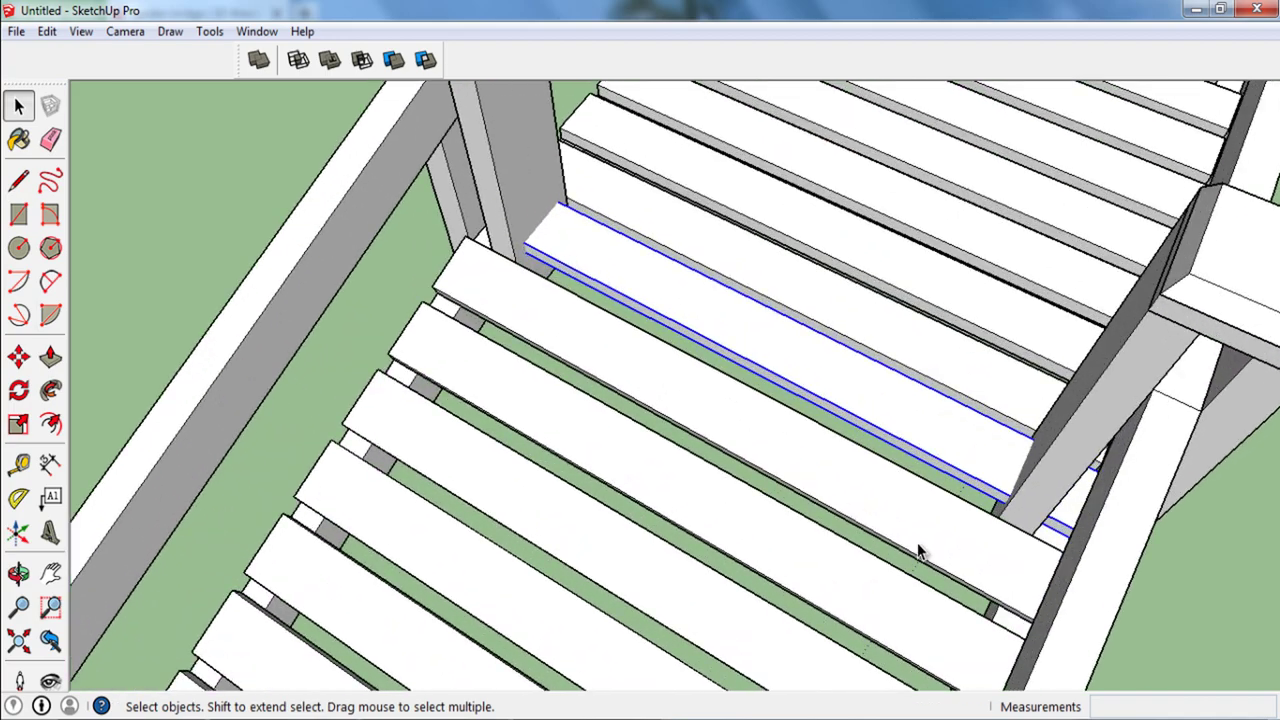
middle_click_drag(917, 543, 748, 223)
scroll(697, 378, "up", 3)
scroll(687, 411, "down", 3)
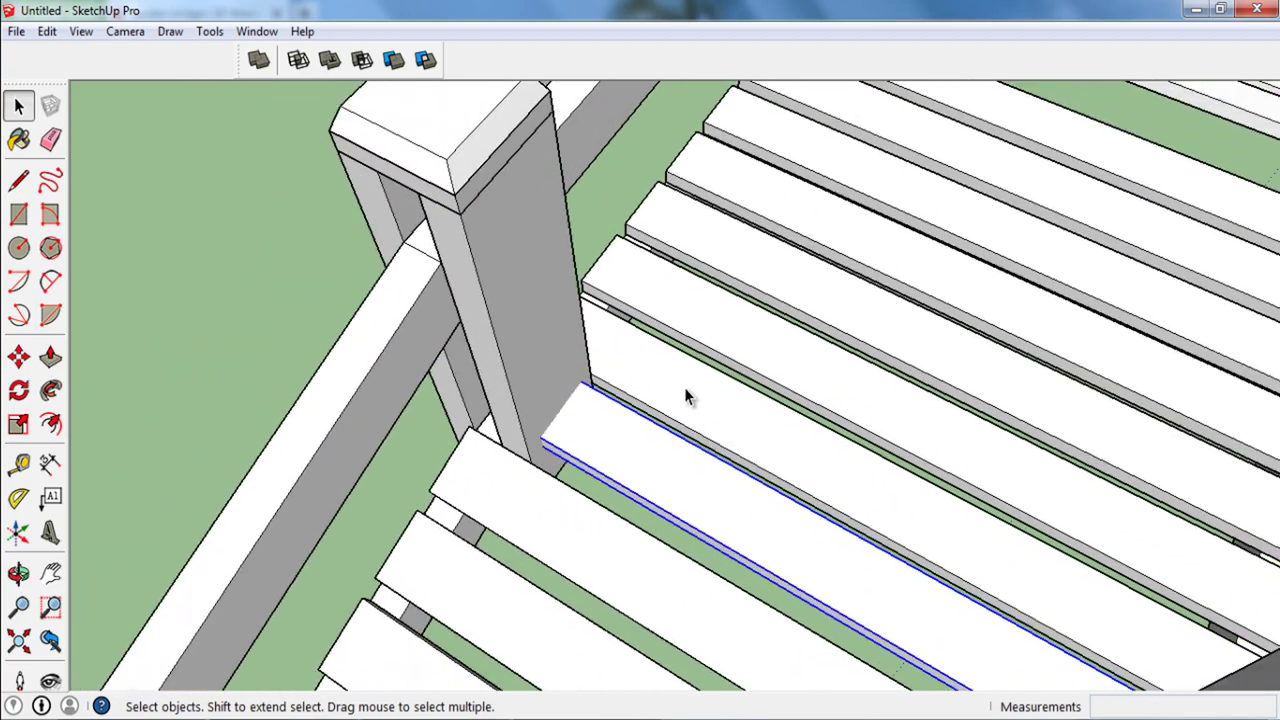
scroll(685, 390, "down", 2)
middle_click_drag(1177, 549, 1172, 543)
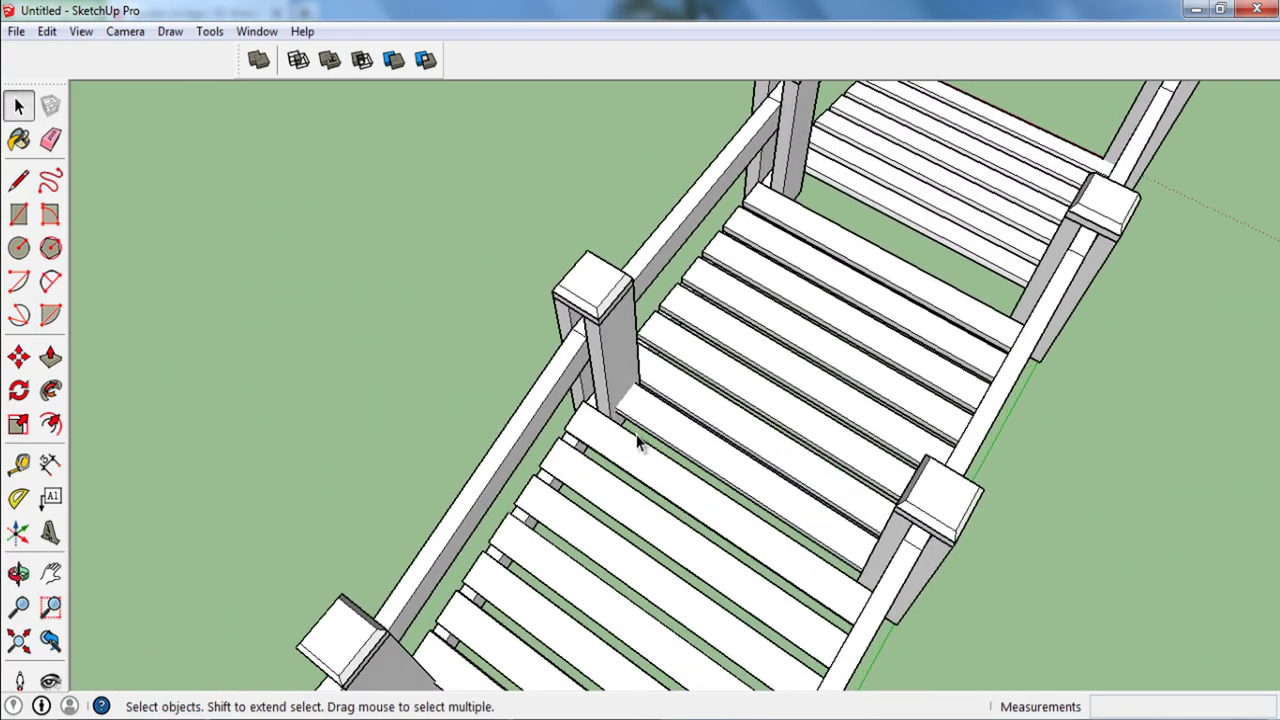
scroll(649, 404, "up", 3)
scroll(651, 400, "up", 2)
Step: Select the slat beside the right post, abandoning a brief Trim attempt
left_click(653, 396)
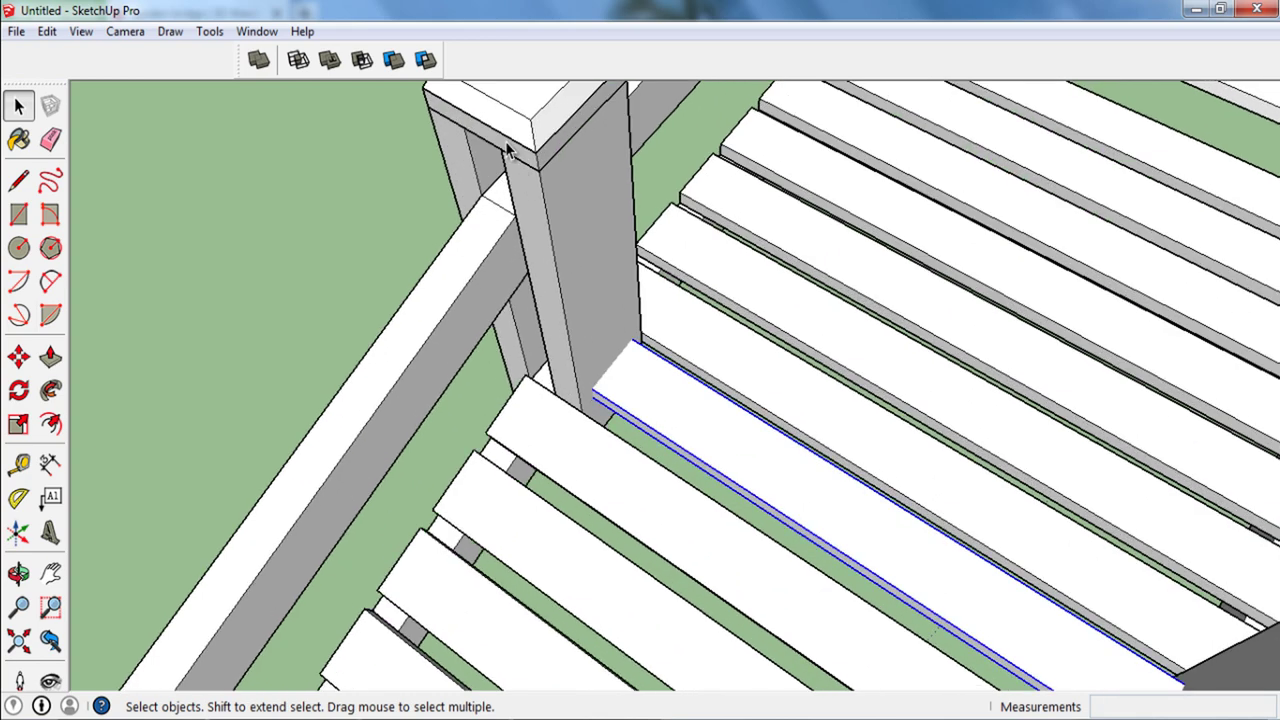
scroll(610, 334, "down", 3)
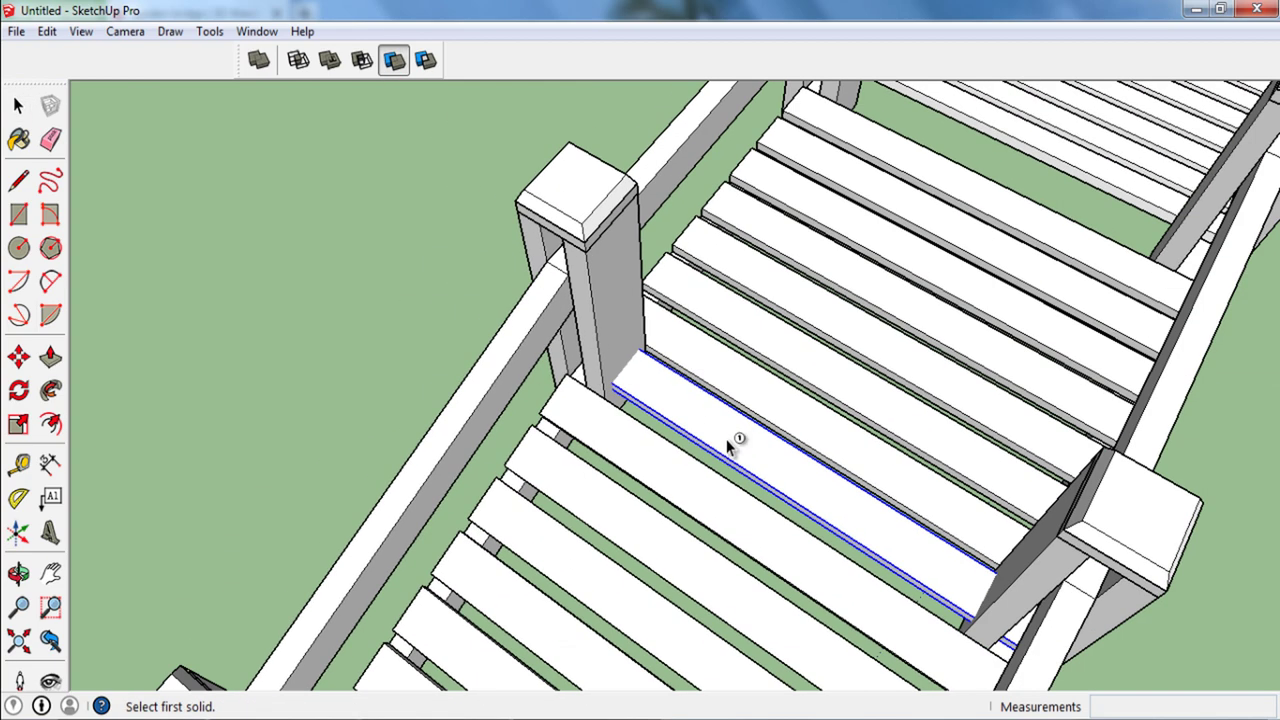
middle_click_drag(726, 439, 1065, 295)
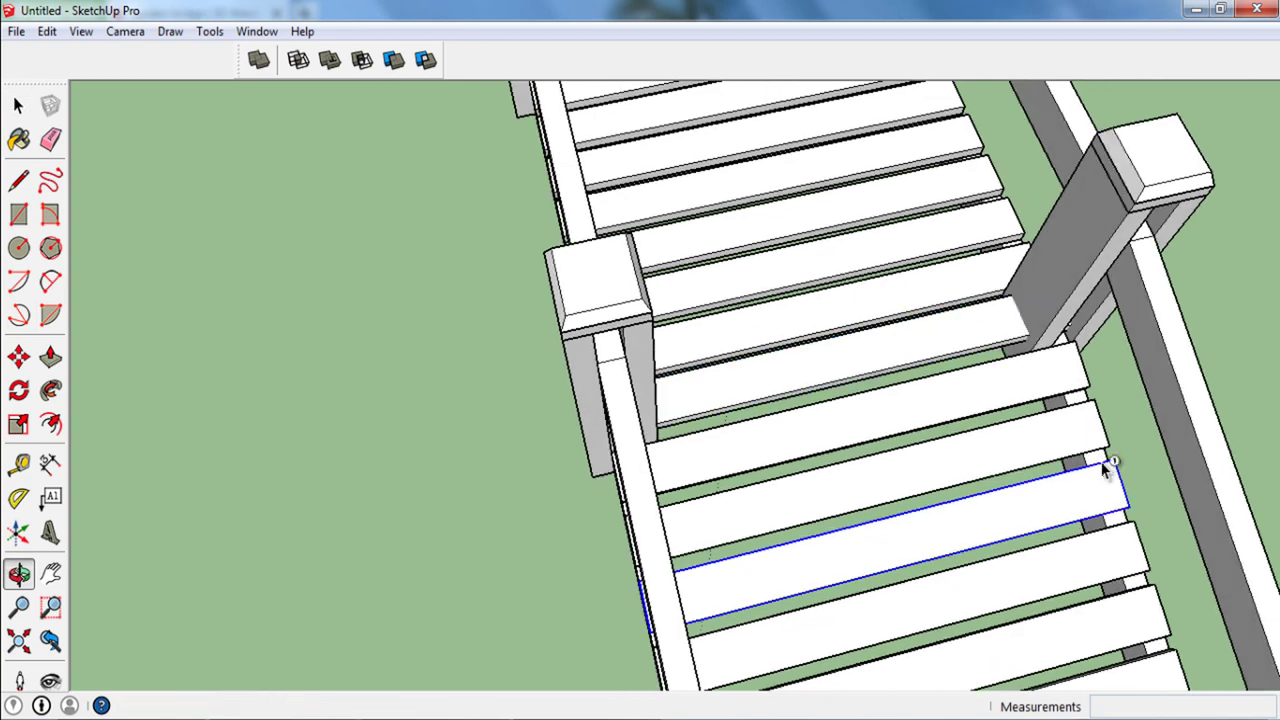
left_click(988, 322)
left_click(395, 66)
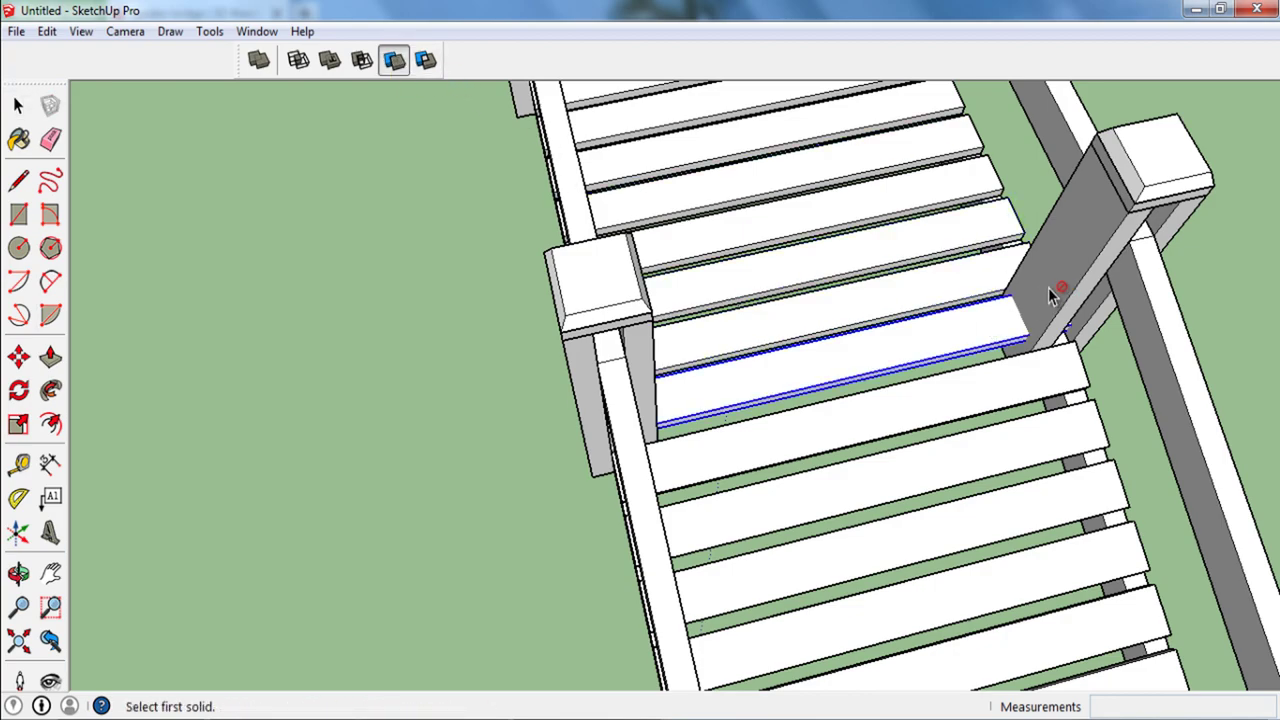
key("space")
Step: Copy the selected slat into the gap beside the post
scroll(1036, 302, "down", 3)
mouse_move(1036, 302)
middle_mouse_down()
mouse_move(527, 363)
mouse_move(498, 218)
mouse_move(775, 590)
middle_mouse_up()
scroll(775, 590, "up", 3)
scroll(775, 590, "up", 2)
scroll(775, 590, "up", 2)
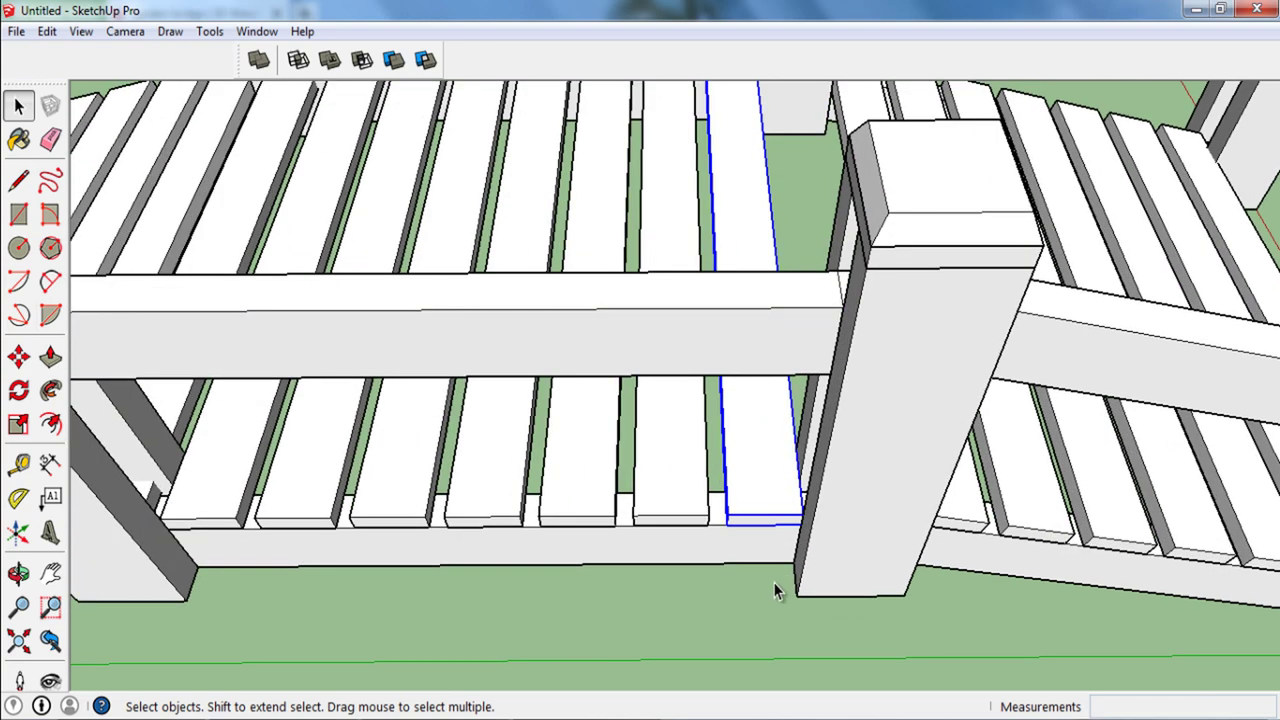
scroll(775, 590, "up", 2)
key("m")
key("ctrl")
left_click(708, 500)
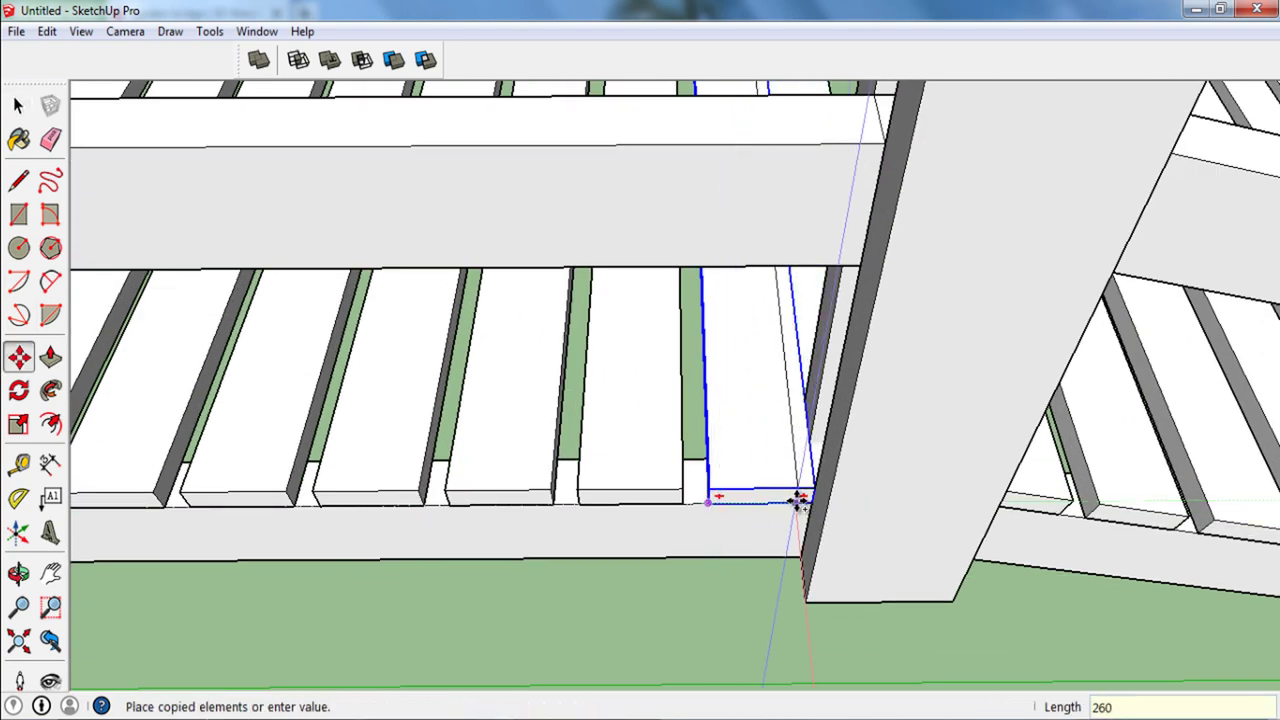
left_click(797, 502)
key("space")
scroll(790, 460, "down", 5)
scroll(795, 560, "down", 2)
Step: Orbit around the whole bridge to look along the deck
scroll(780, 560, "down", 2)
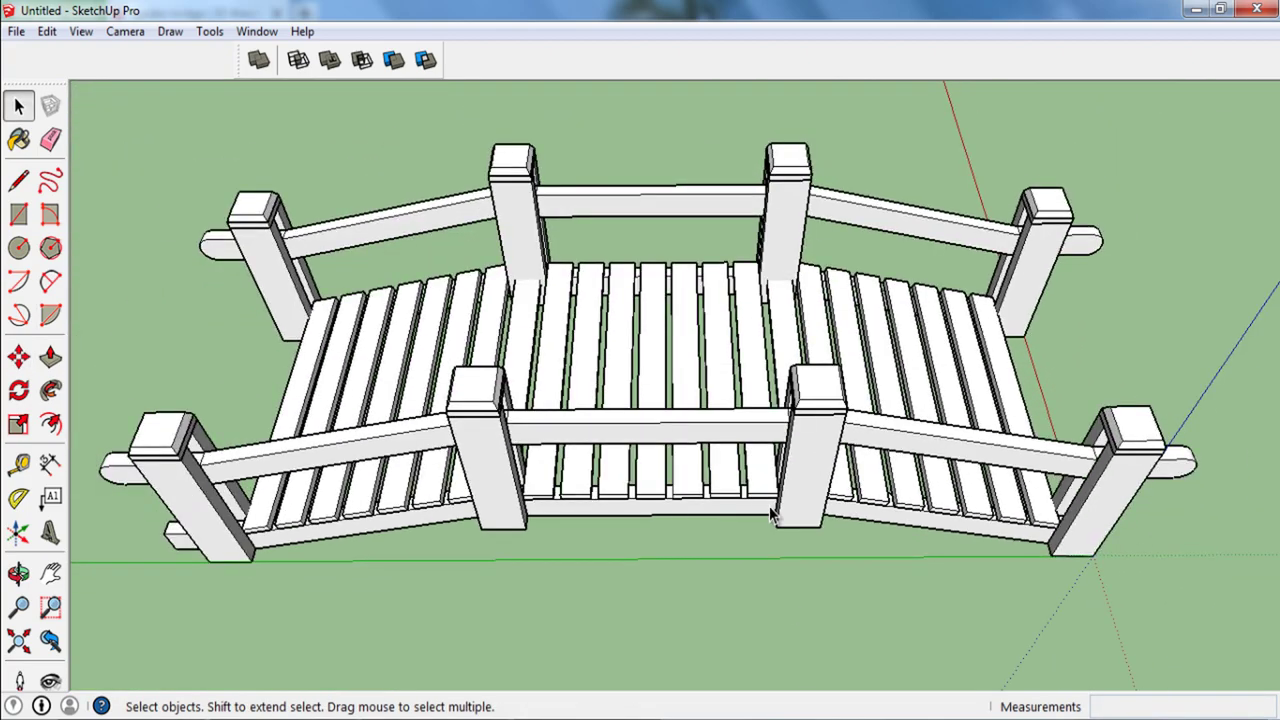
mouse_move(772, 514)
middle_mouse_down()
mouse_move(918, 428)
mouse_move(566, 486)
mouse_move(571, 429)
mouse_move(585, 461)
mouse_move(1100, 557)
mouse_move(1137, 537)
mouse_move(8, 185)
middle_mouse_up()
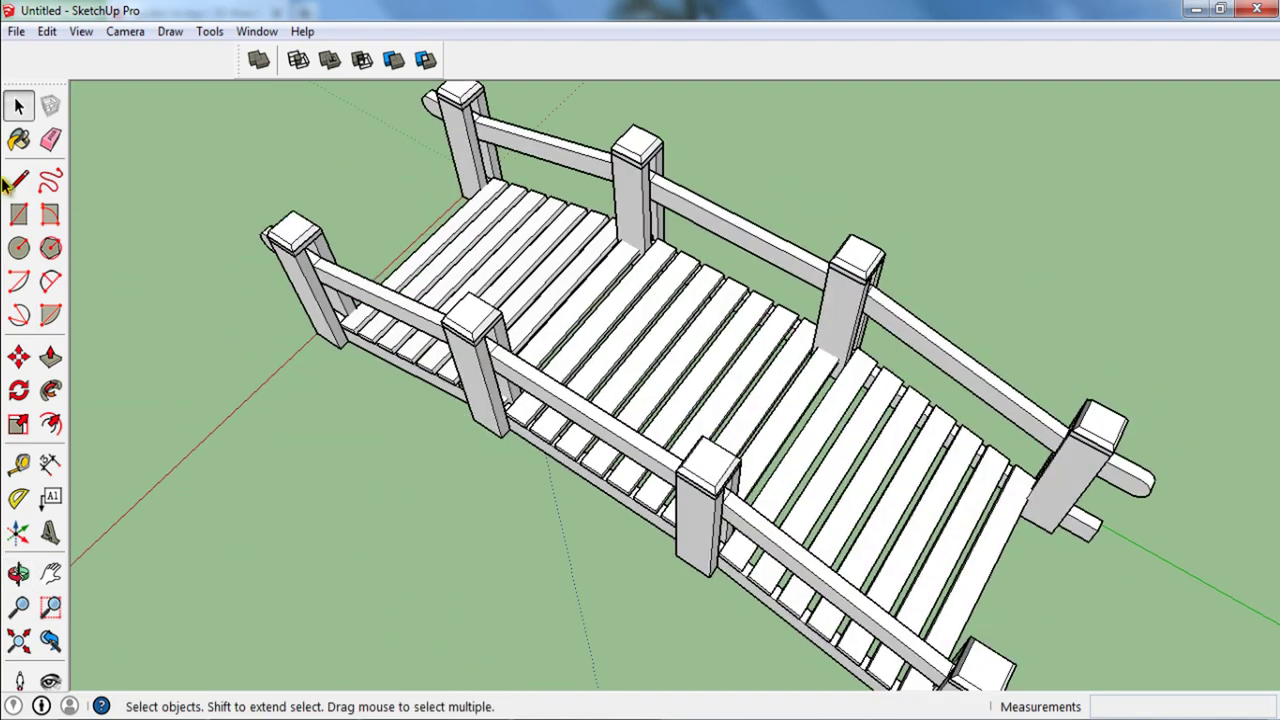
mouse_move(807, 434)
middle_mouse_down()
mouse_move(849, 443)
mouse_move(104, 281)
middle_mouse_up()
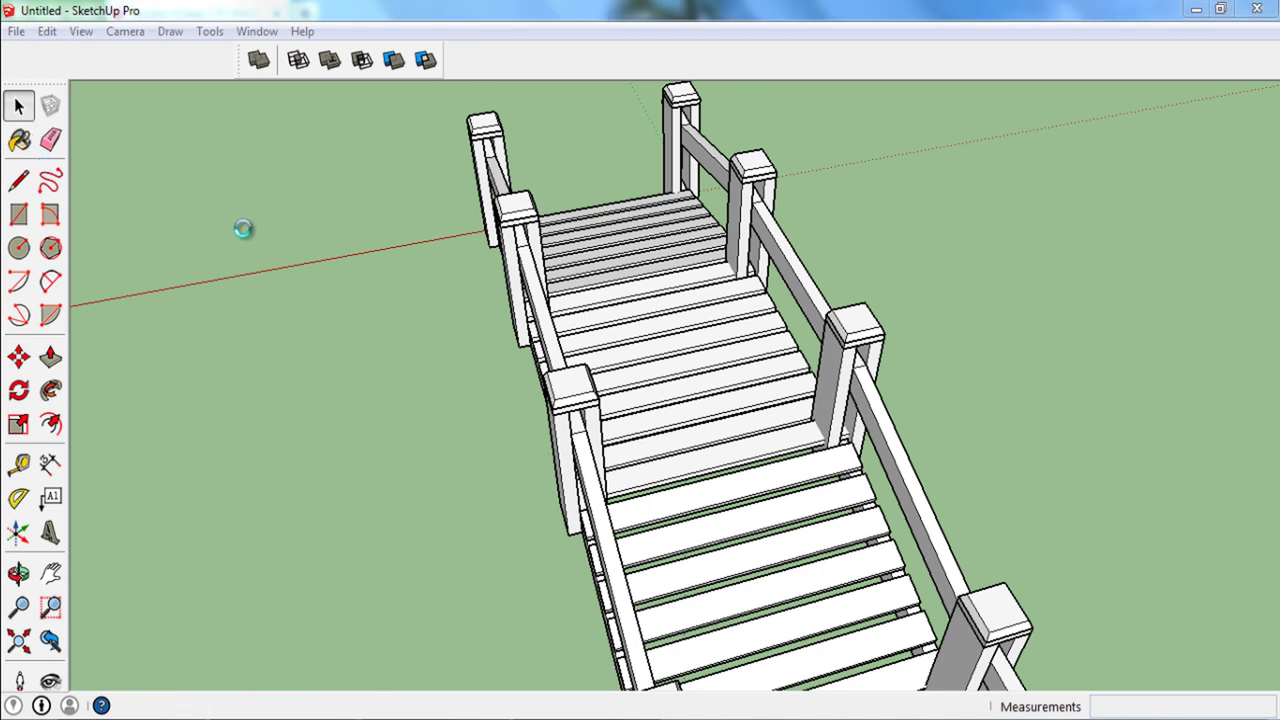
Step: Paint the lower deck boards with 0023_FireBrick red
left_click_drag(217, 229, 218, 248)
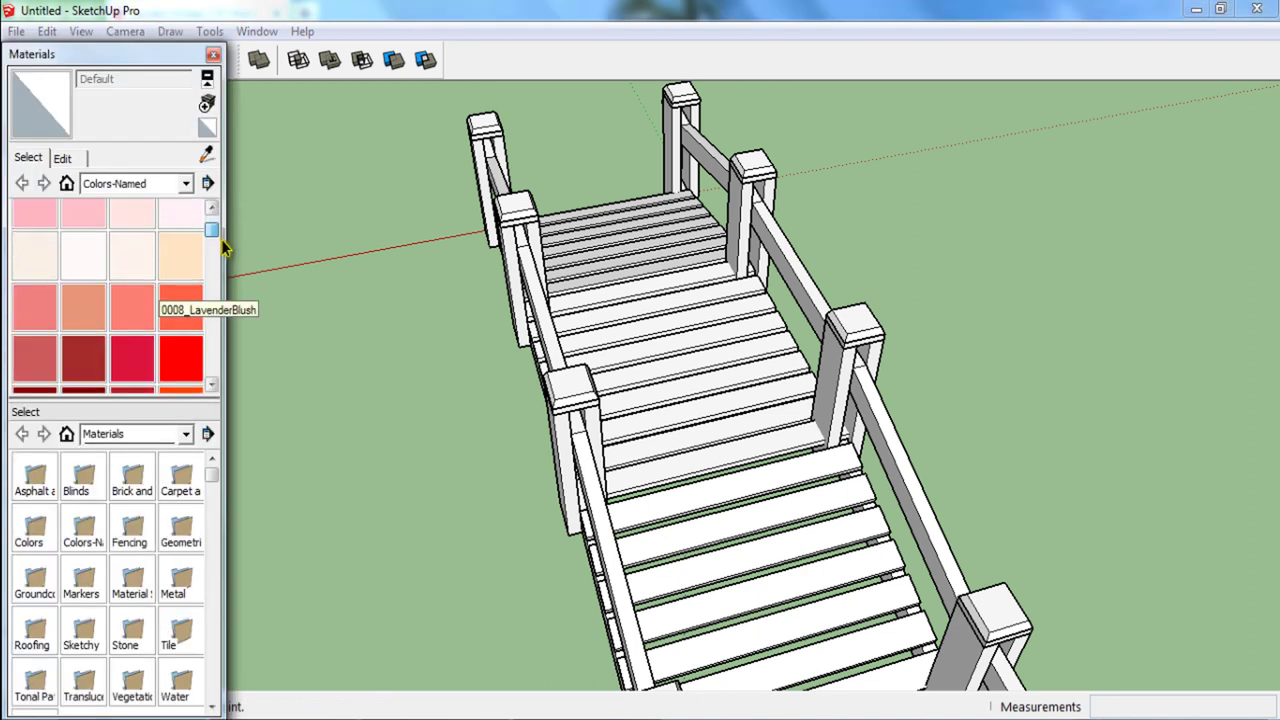
left_click(120, 260)
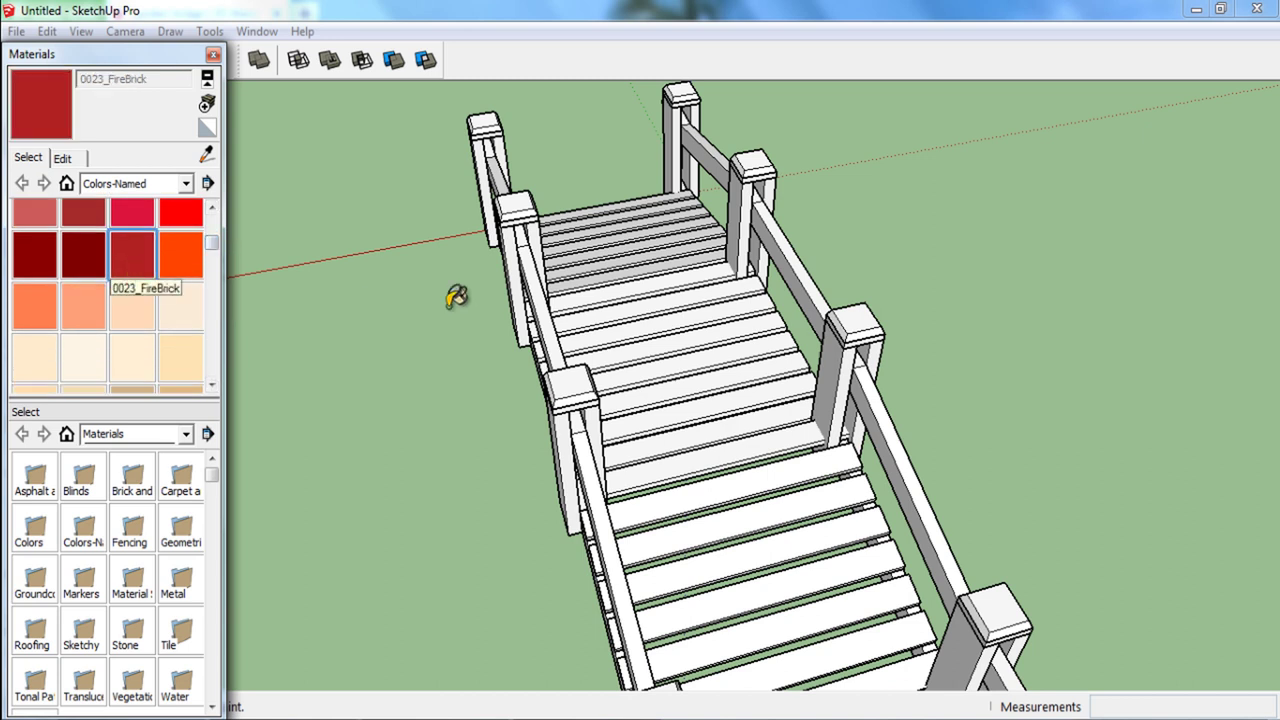
left_click(632, 320)
left_click(658, 345)
left_click(672, 380)
left_click(686, 414)
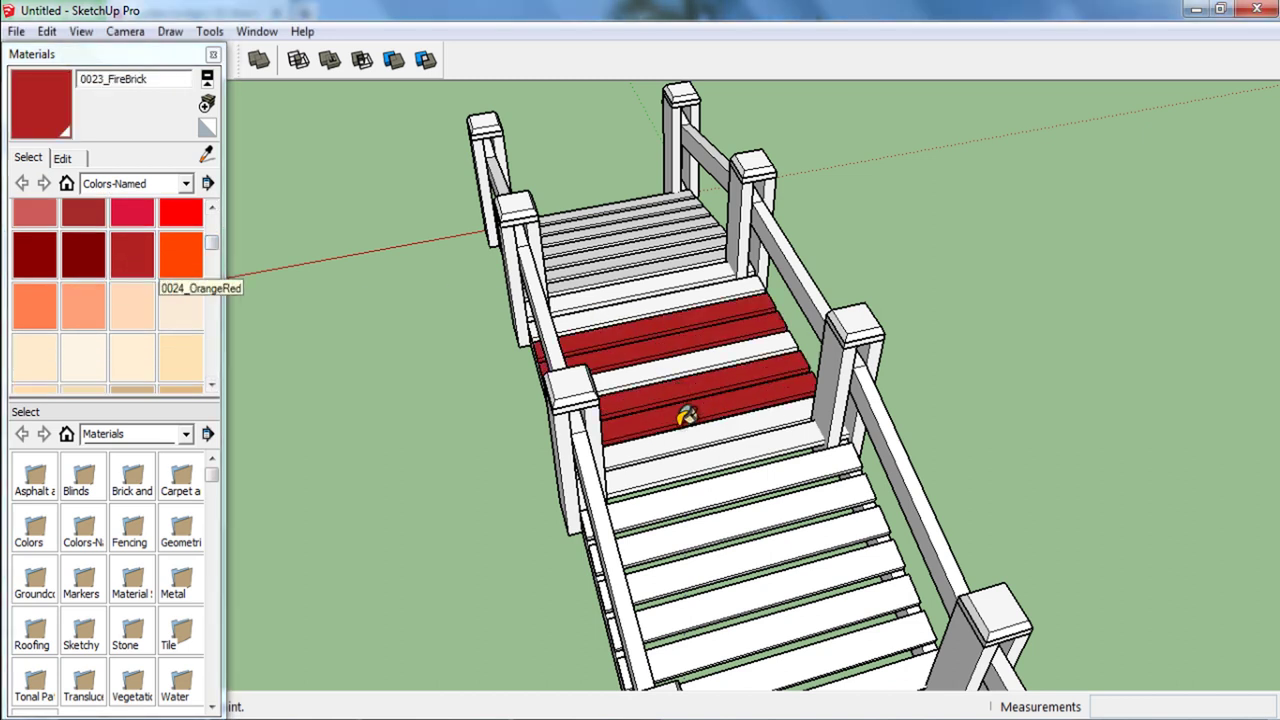
left_click(700, 445)
left_click(710, 485)
left_click(682, 362)
left_click(716, 428)
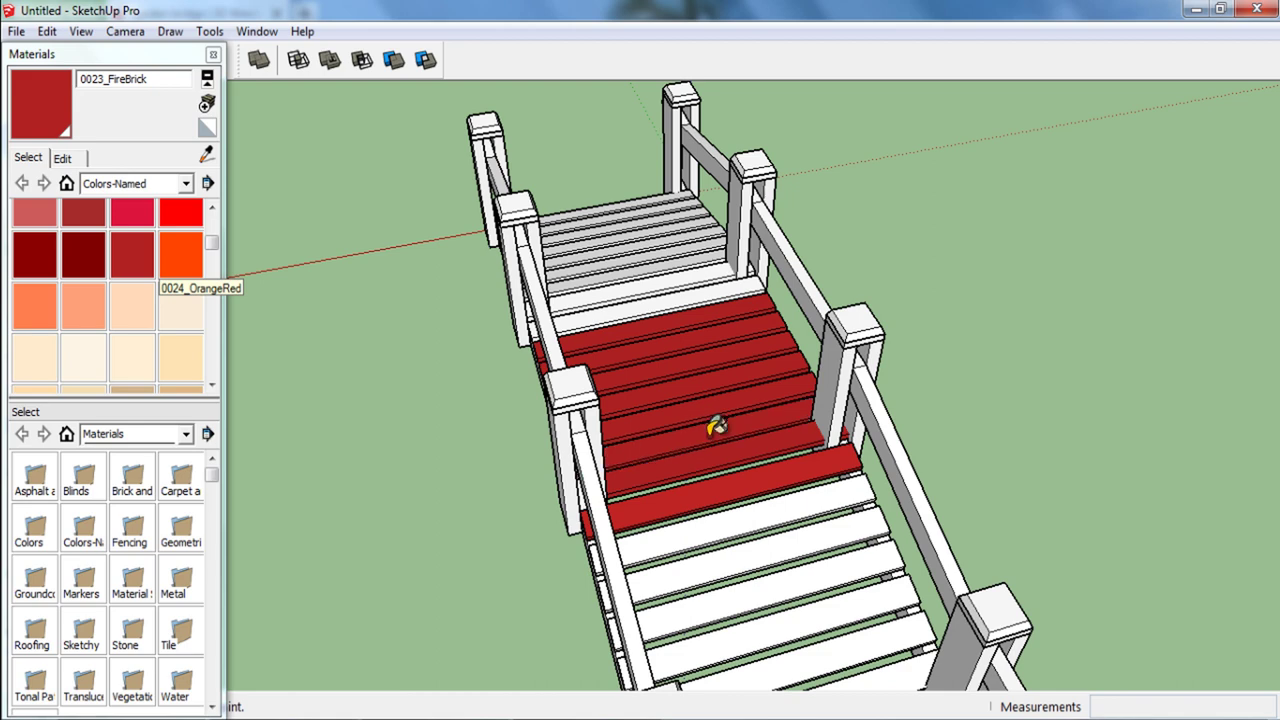
left_click(755, 507)
left_click(772, 550)
scroll(798, 580, "up", 2)
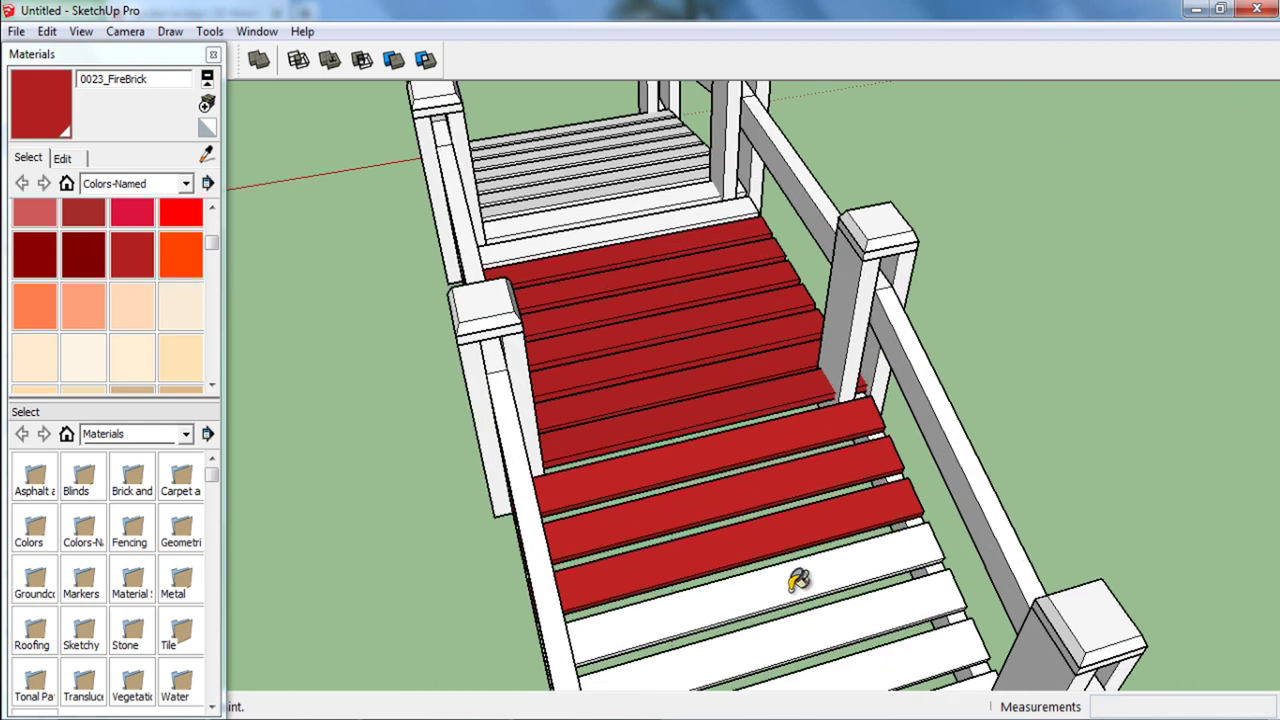
left_click(818, 592)
left_click(838, 622)
scroll(834, 611, "down", 3)
left_click(834, 606)
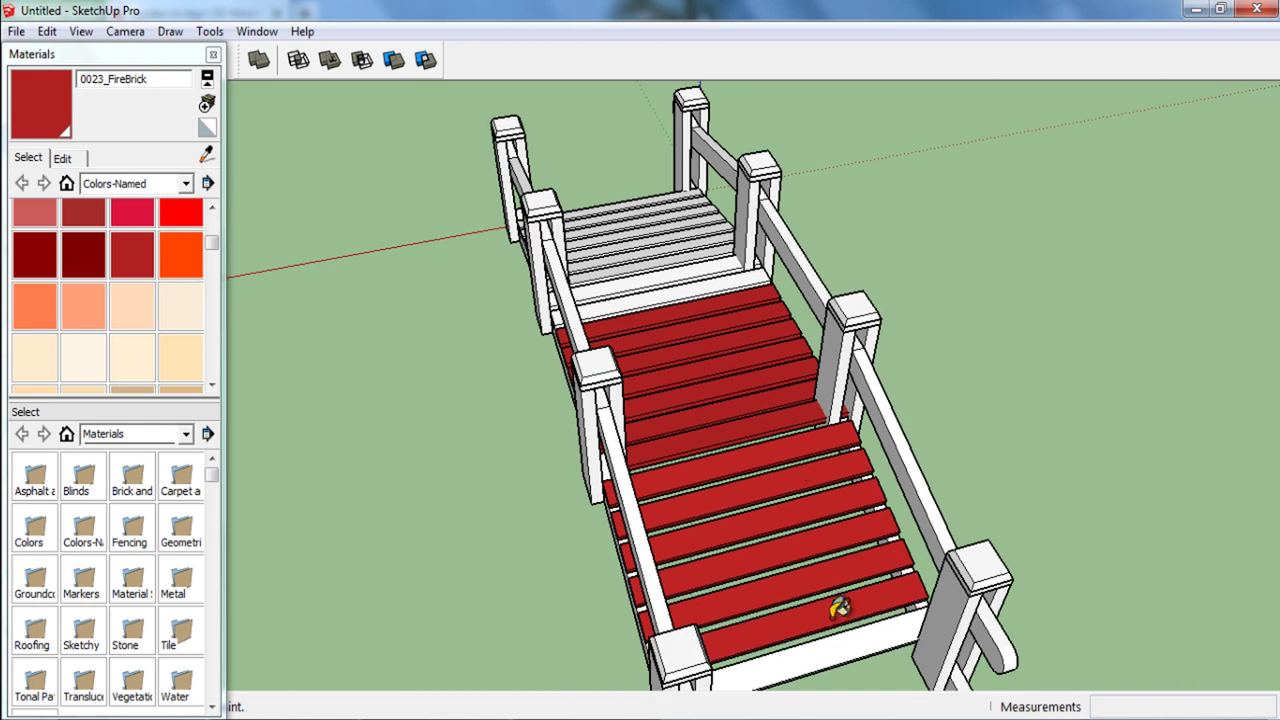
left_click(848, 645)
Step: Paint the remaining deck boards up to the top of the arch FireBrick red
middle_click_drag(866, 572, 731, 366)
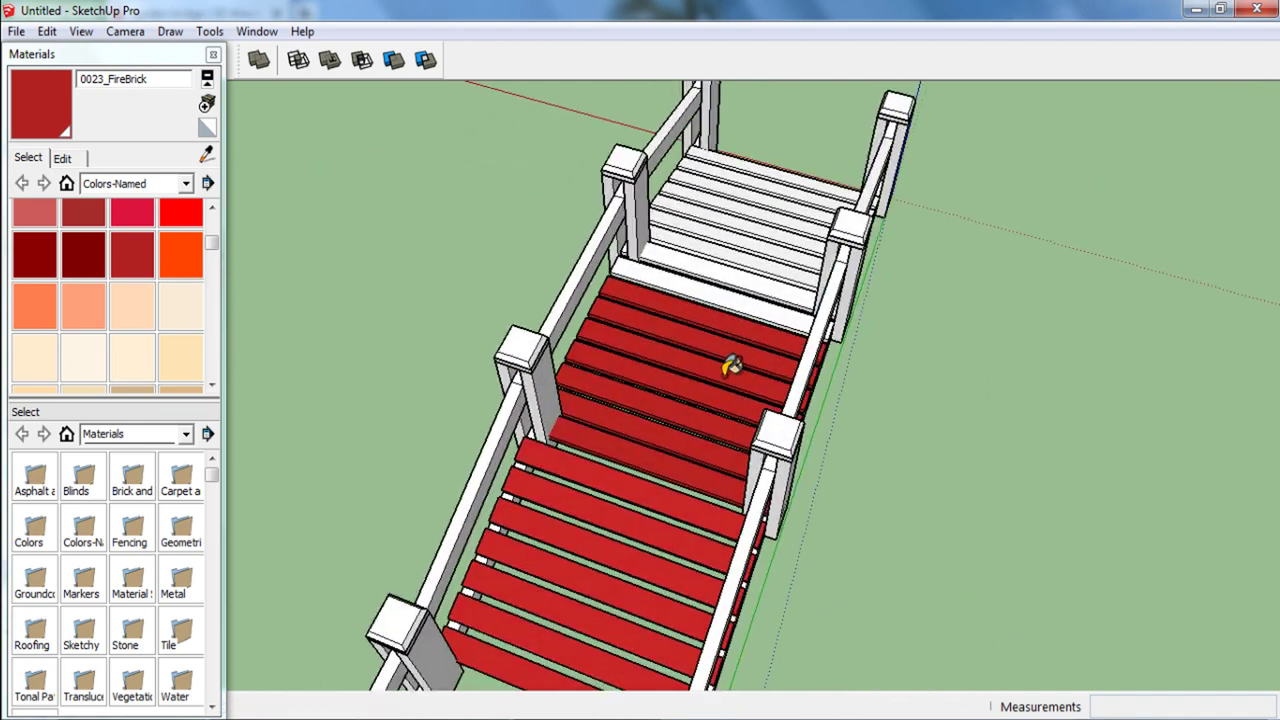
scroll(757, 280, "up", 2)
left_click(749, 288)
left_click(752, 277)
left_click(762, 244)
left_click(768, 218)
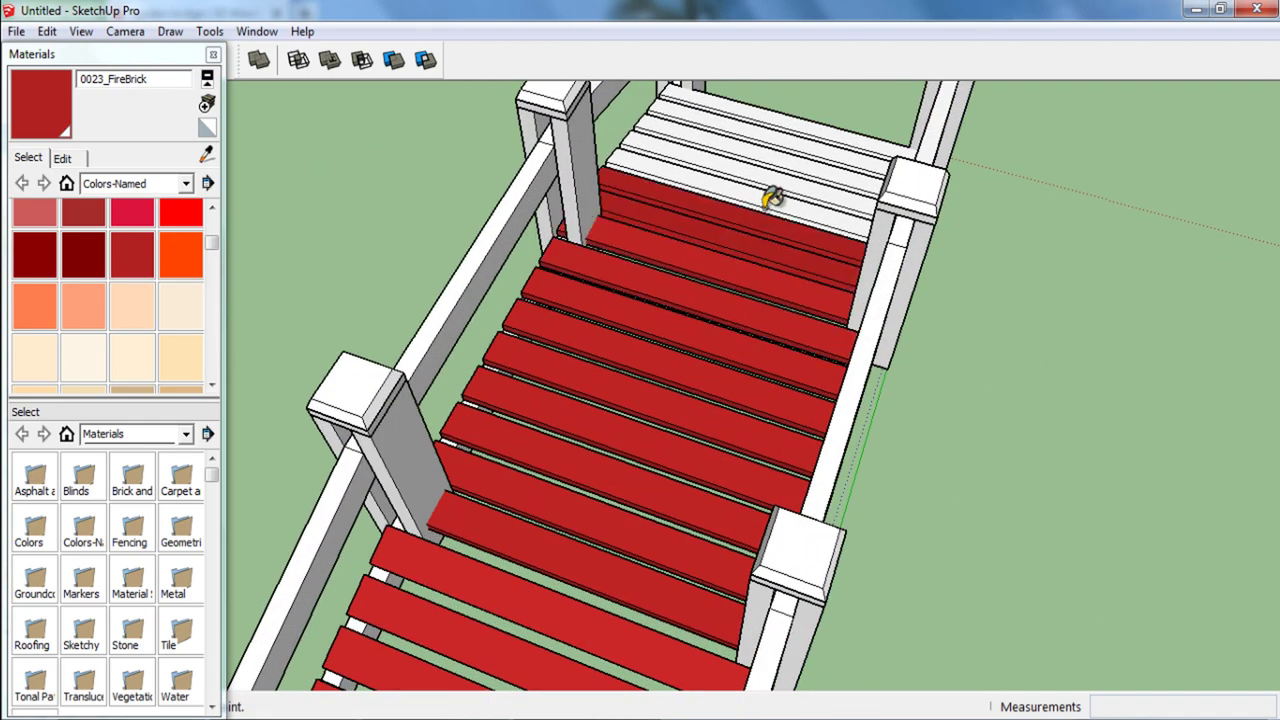
left_click(772, 198)
left_click(784, 168)
left_click(800, 148)
left_click(808, 136)
left_click(818, 124)
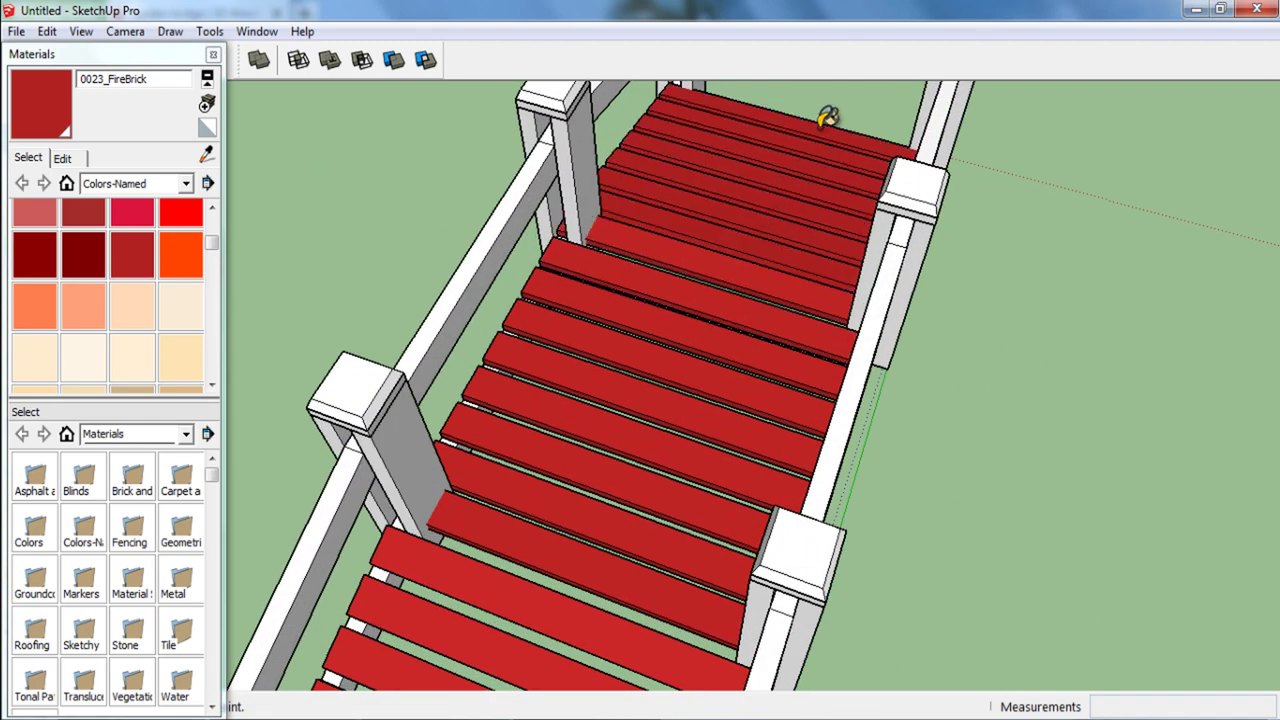
key("space")
Step: Move the selected post piece to the right front post
scroll(778, 252, "down", 4)
middle_click_drag(778, 252, 711, 284)
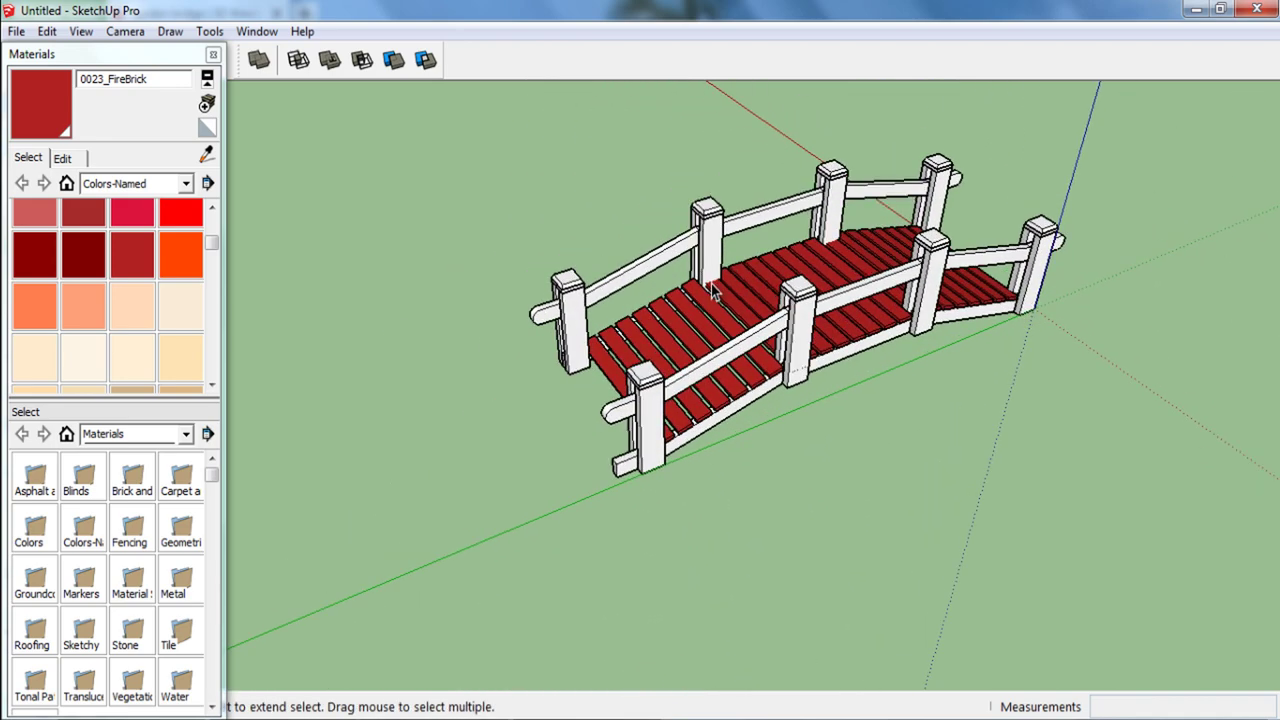
scroll(630, 476, "up", 3)
scroll(564, 501, "up", 2)
mouse_move(564, 501)
middle_mouse_down()
mouse_move(566, 514)
mouse_move(594, 488)
middle_mouse_up()
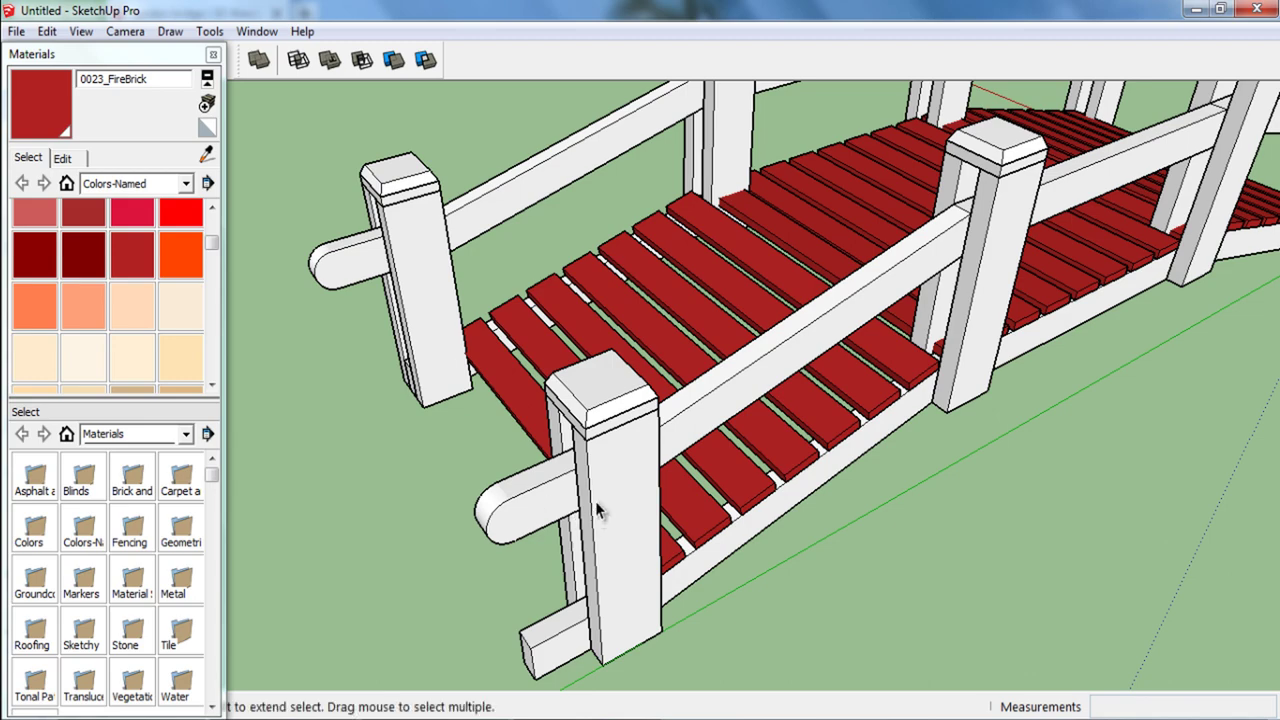
scroll(597, 463, "down", 2)
scroll(597, 463, "down", 2)
mouse_move(597, 463)
middle_mouse_down()
mouse_move(654, 509)
mouse_move(688, 568)
mouse_move(429, 429)
mouse_move(737, 449)
middle_mouse_up()
scroll(735, 563, "up", 3)
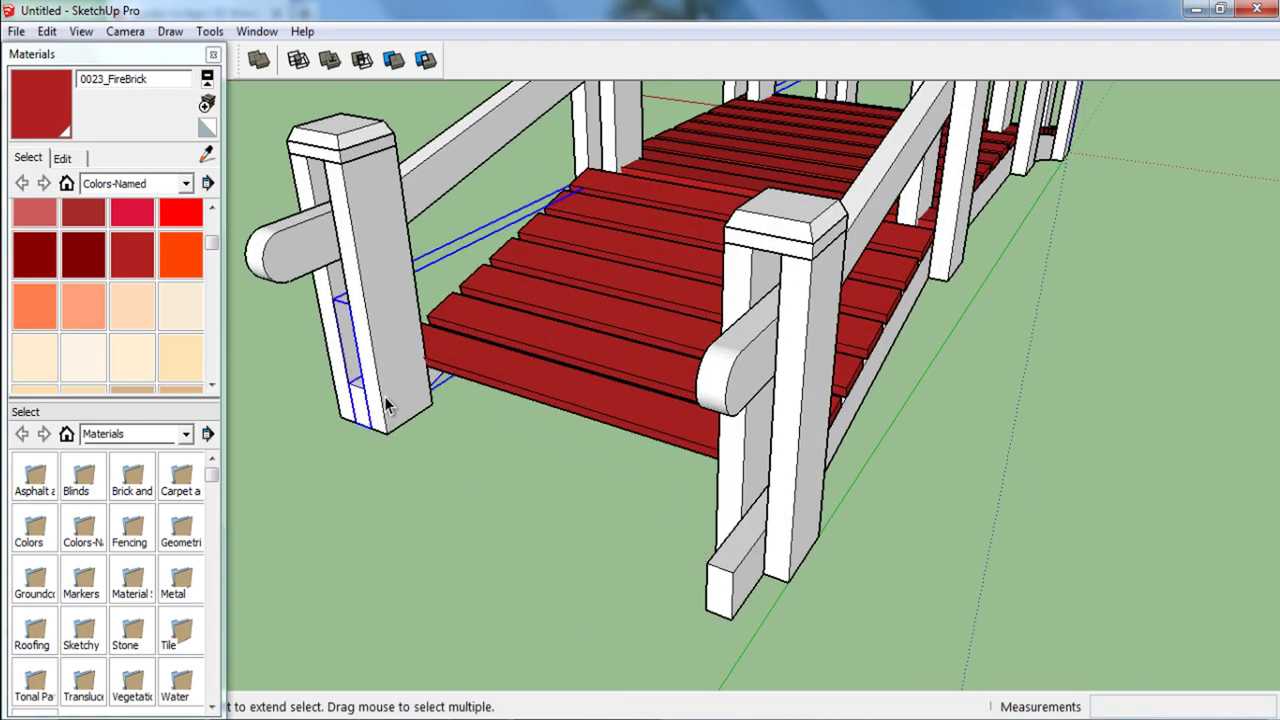
key("m")
left_click(393, 428)
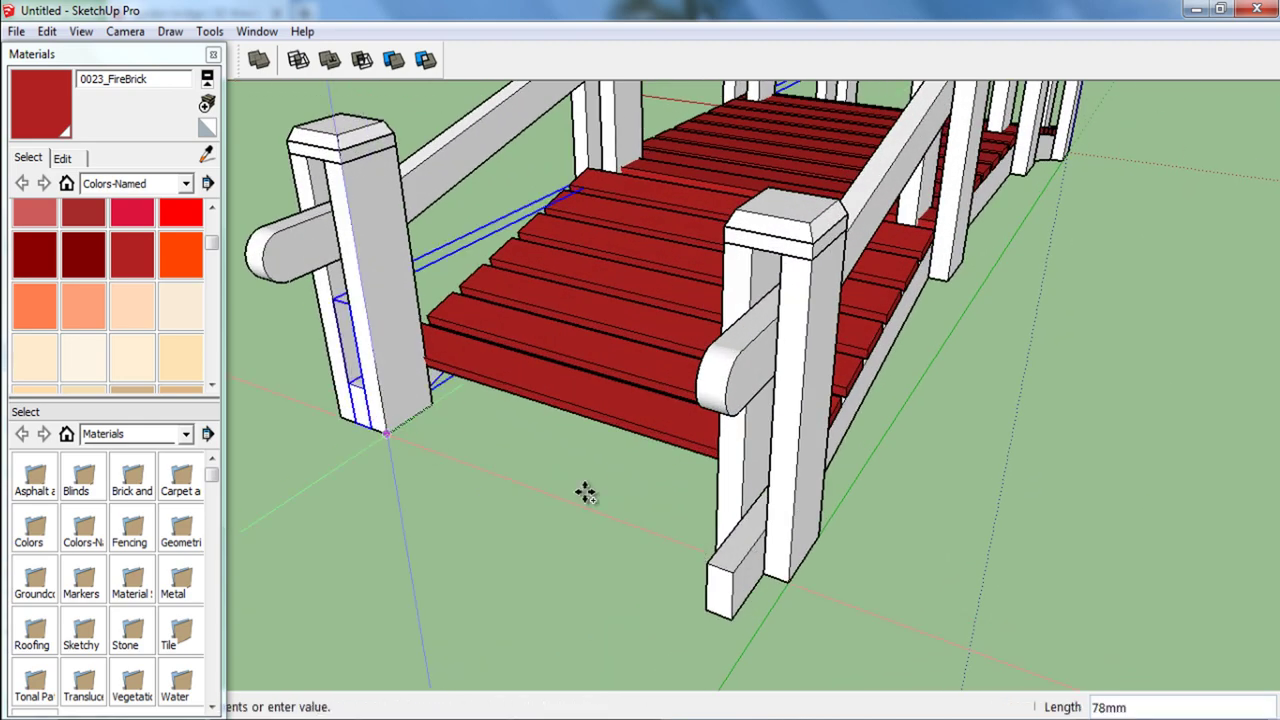
left_click(781, 575)
key("space")
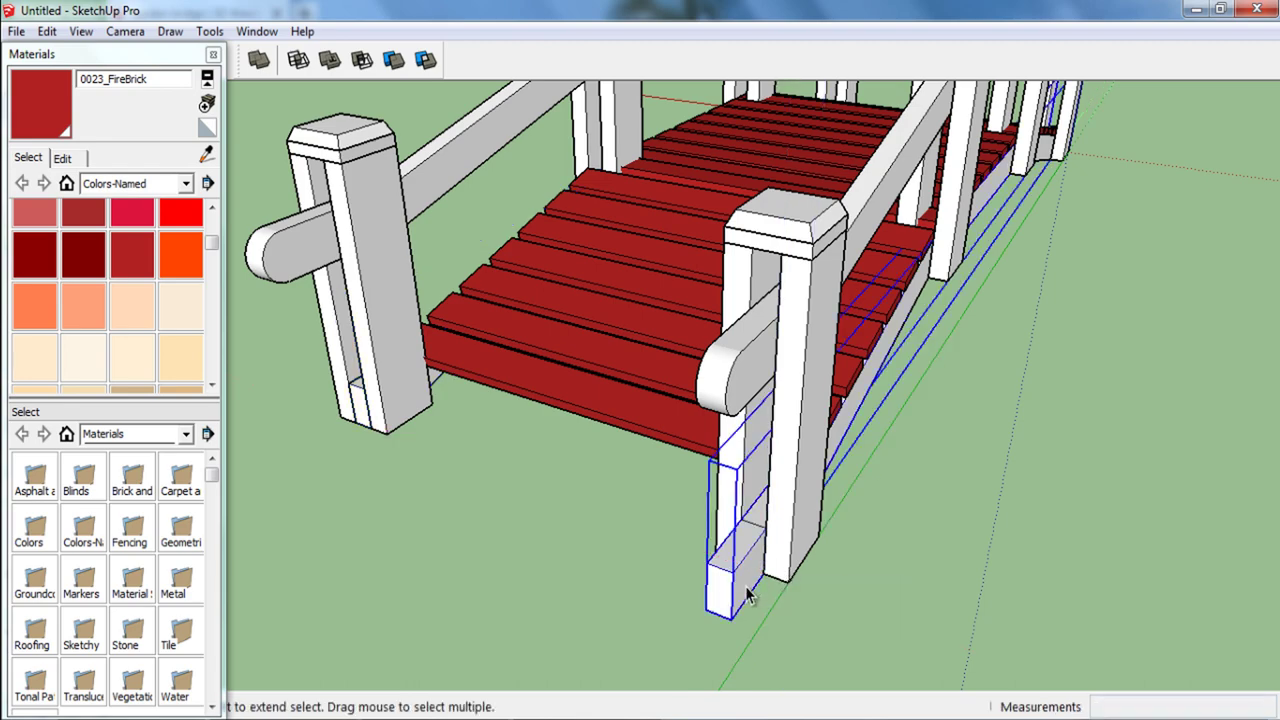
Step: Orbit to a frontal view of the whole bridge
scroll(748, 594, "down", 5)
middle_click_drag(700, 570, 735, 552)
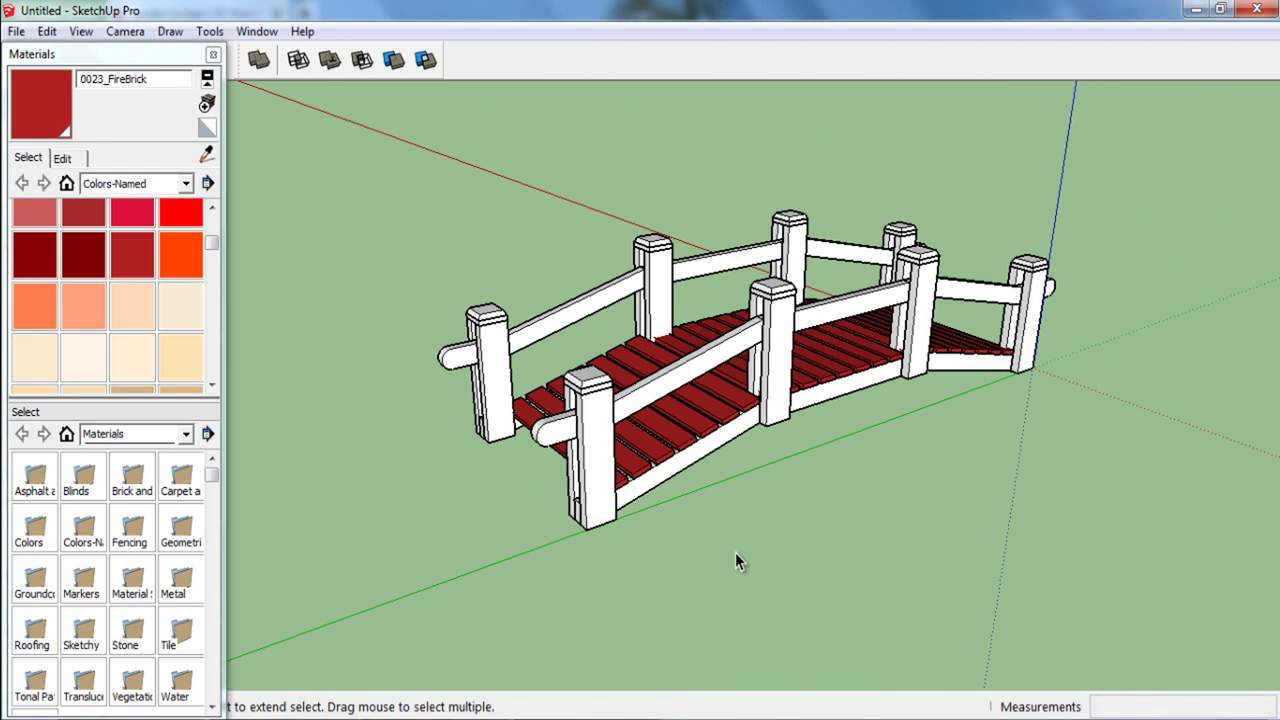
scroll(727, 556, "down", 2)
scroll(727, 556, "up", 3)
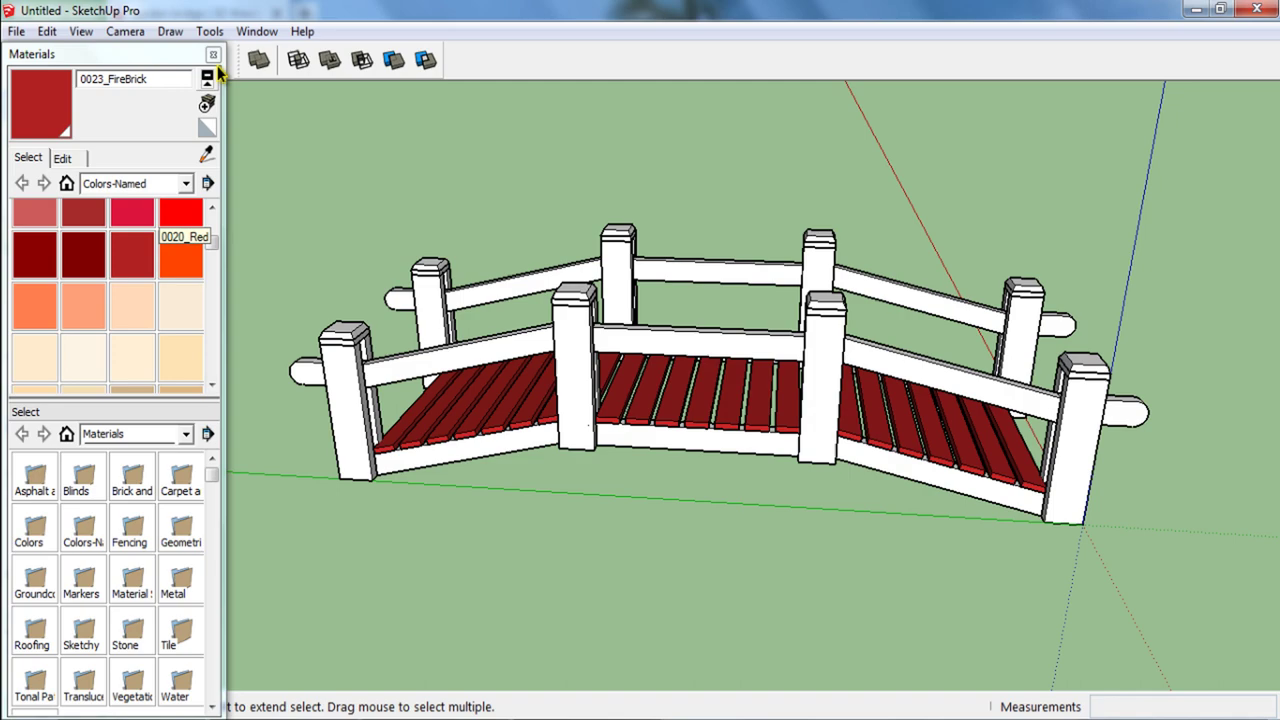
Step: Close the Materials panel and view the bridge from the right
left_click(212, 54)
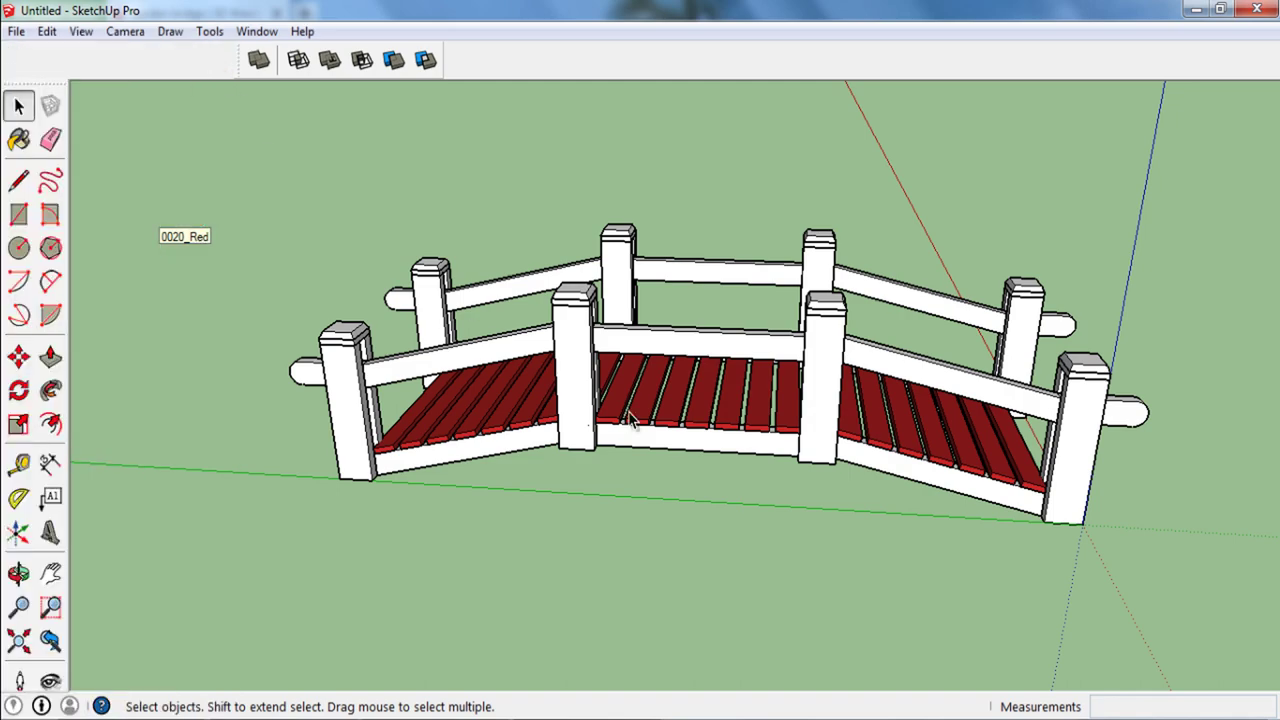
mouse_move(781, 536)
middle_mouse_down()
mouse_move(762, 522)
mouse_move(586, 575)
middle_mouse_up()
scroll(767, 483, "down", 2)
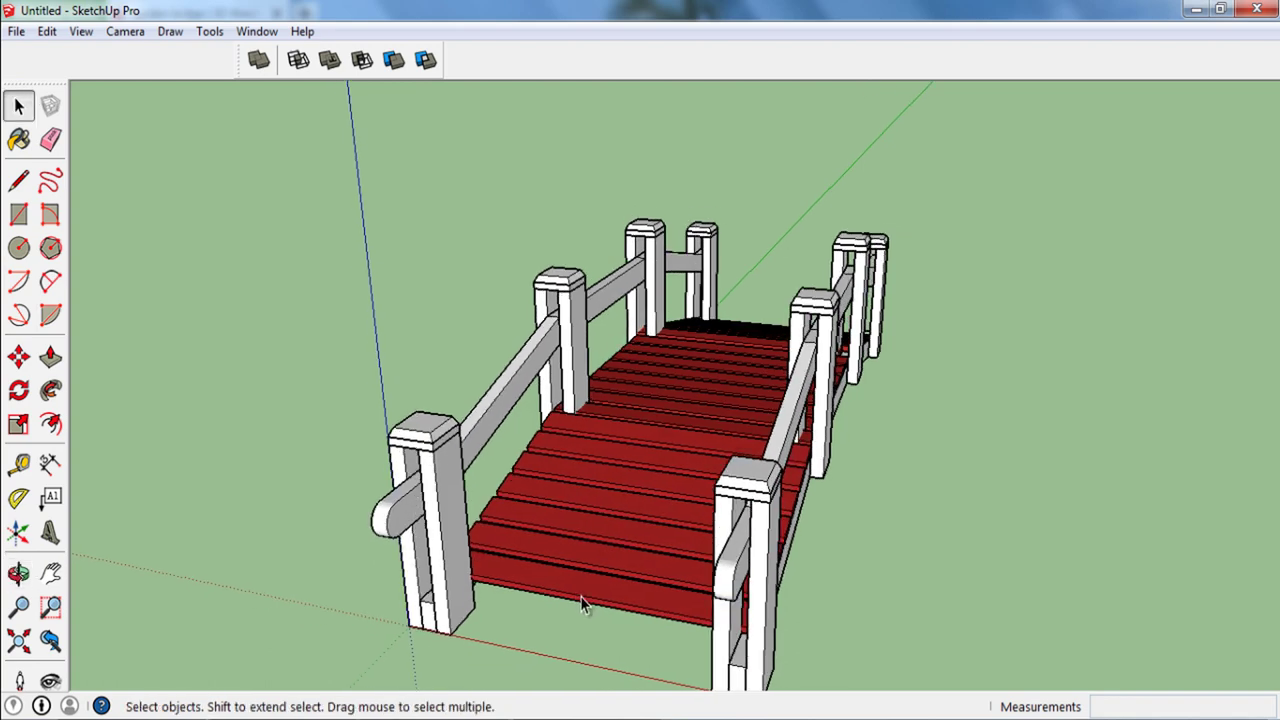
scroll(582, 603, "up", 1)
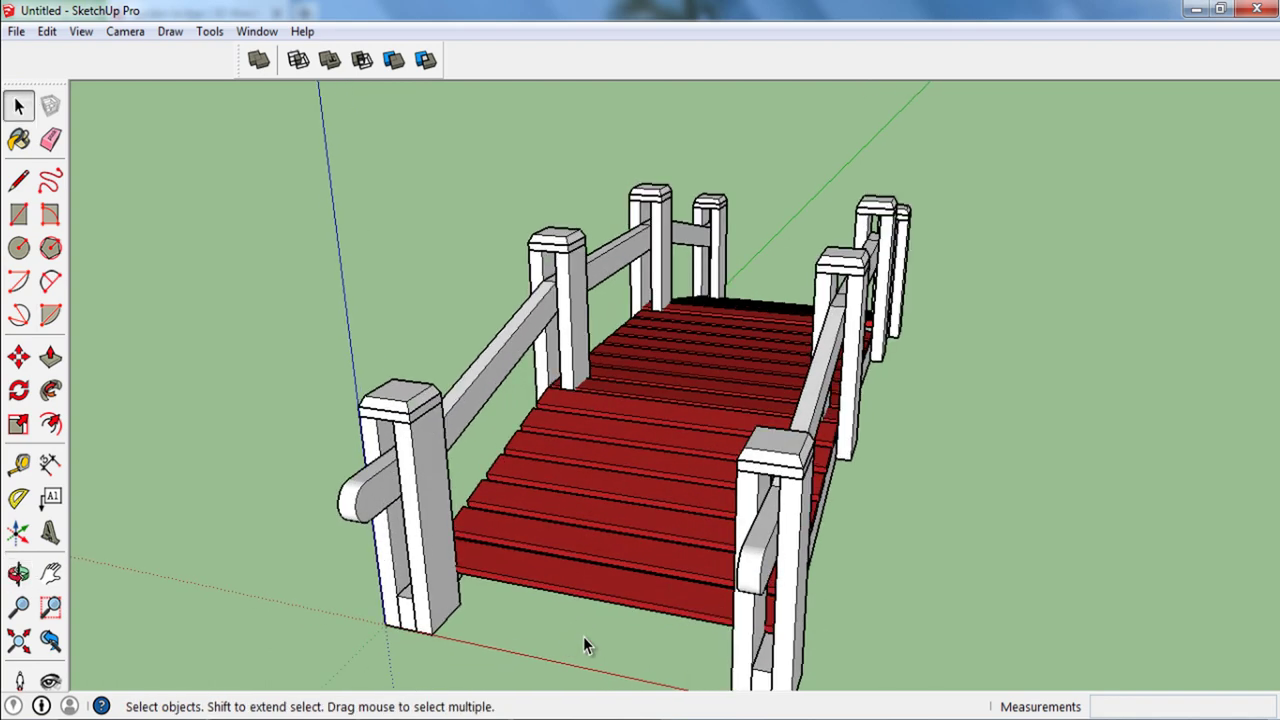
Step: Start a rectangle at the base of the left entry post
left_click(18, 214)
scroll(452, 622, "up", 3)
left_click(468, 631)
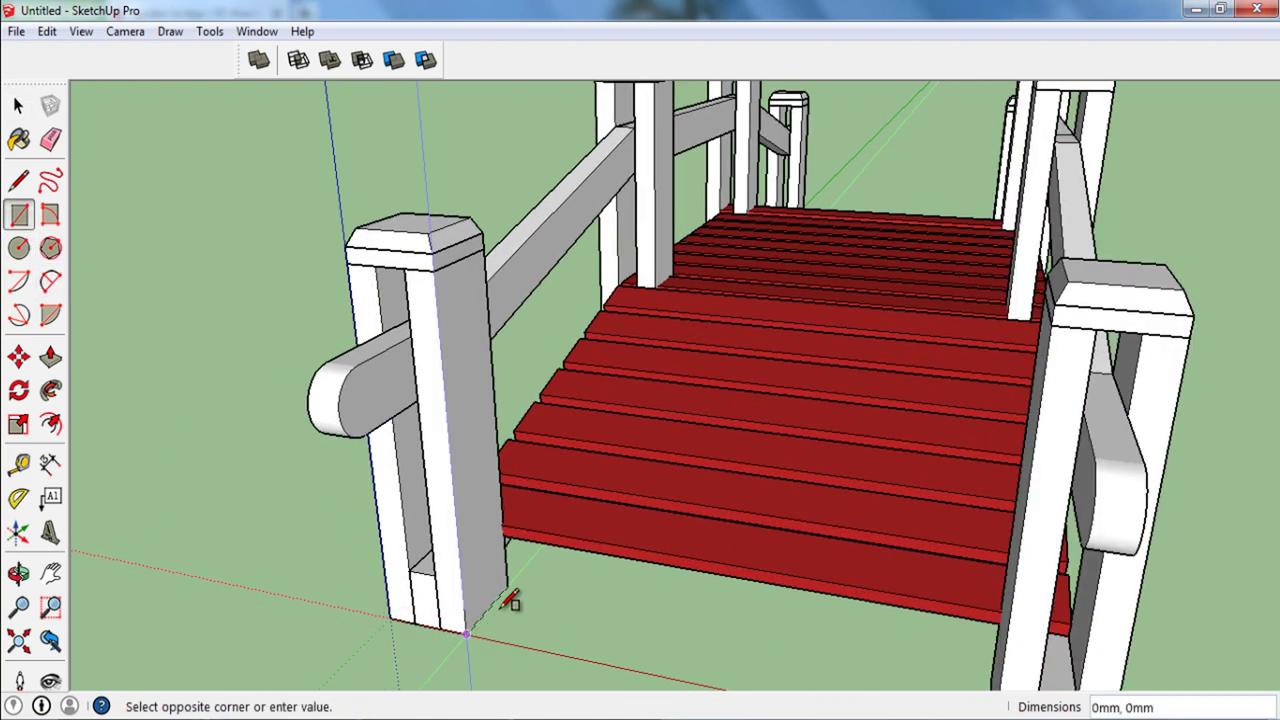
scroll(677, 592, "down", 2)
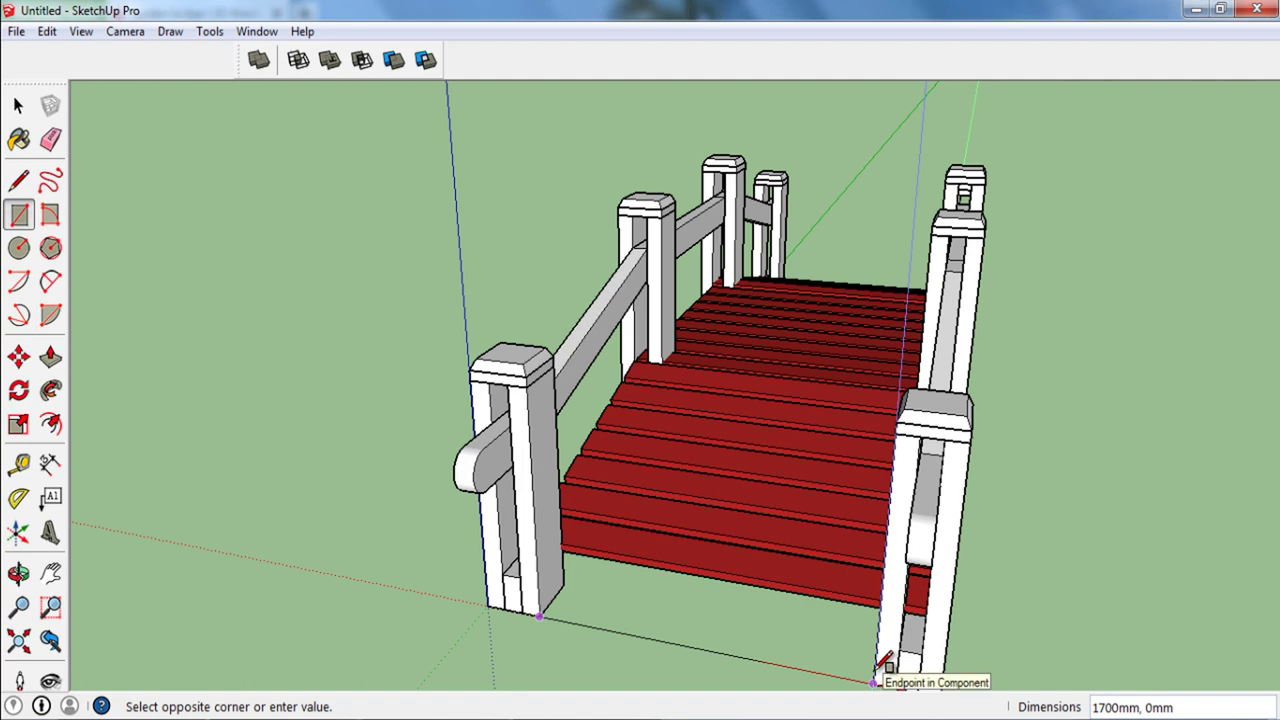
mouse_move(876, 662)
middle_mouse_down()
mouse_move(1000, 651)
mouse_move(967, 590)
middle_mouse_up()
Step: Finish the rectangle at the right post base and pull it up about 200mm into a step
left_click(962, 600)
key("space")
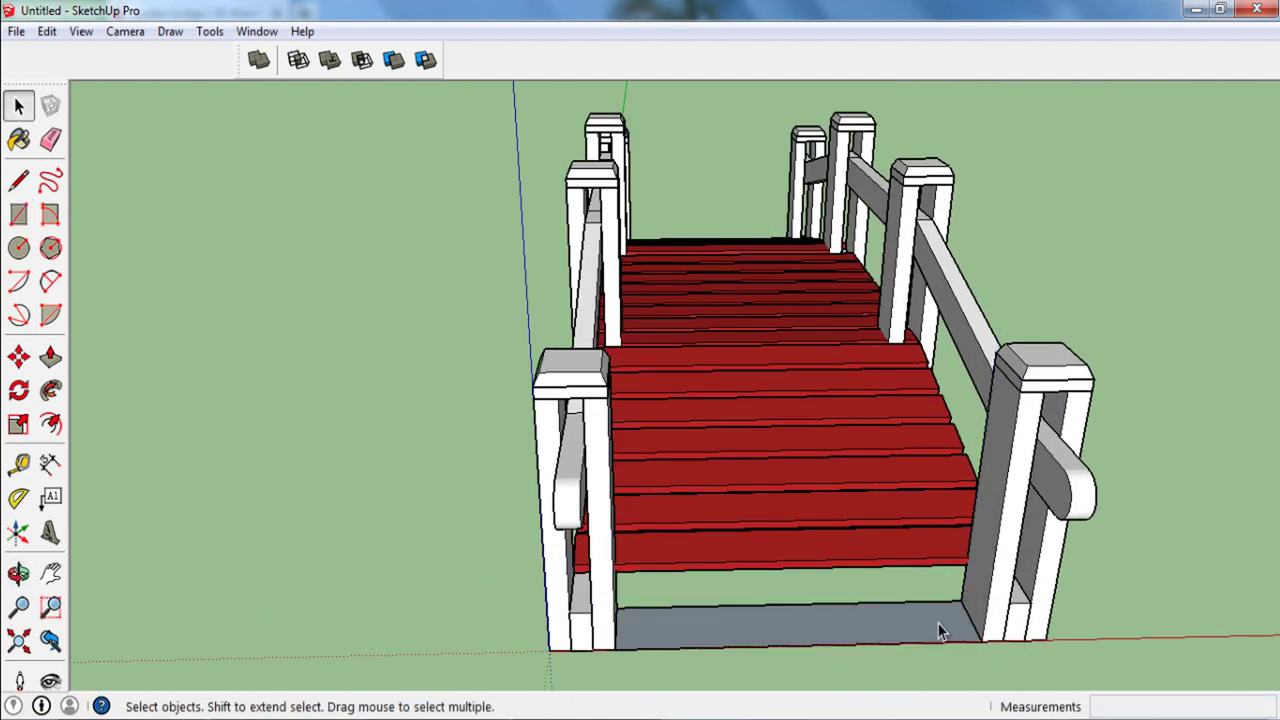
key("p")
left_click(940, 610)
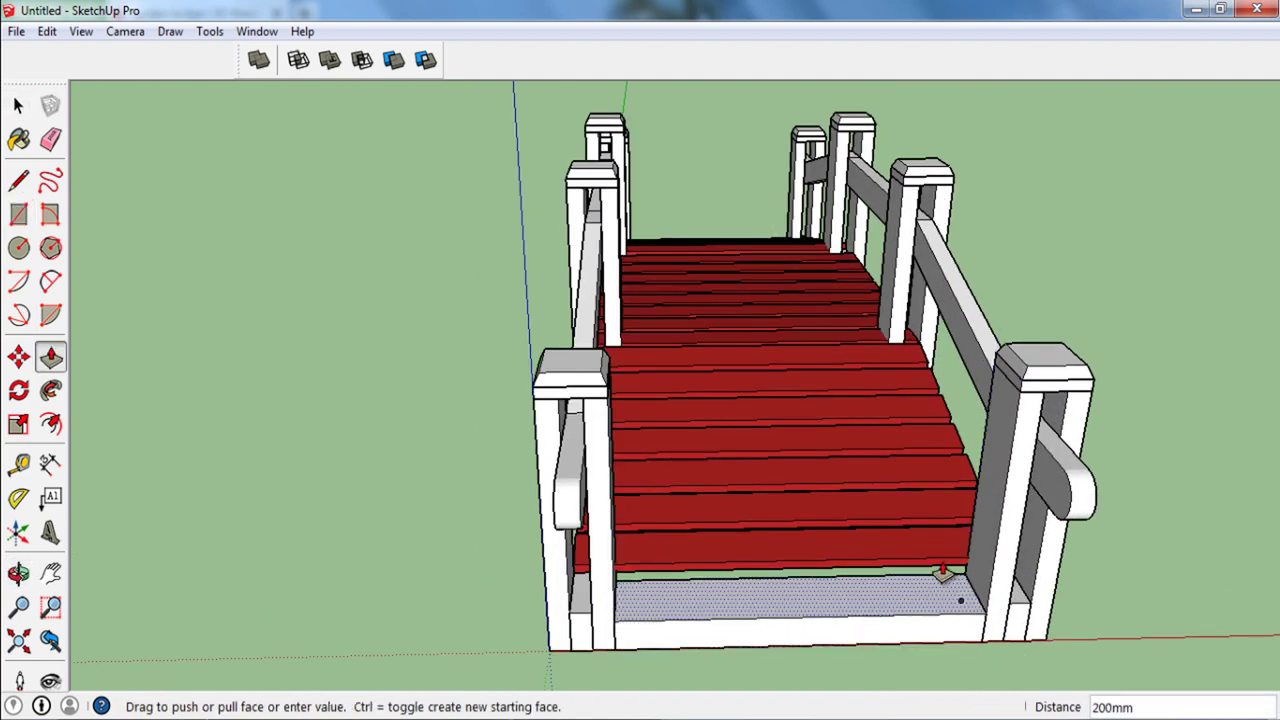
scroll(943, 570, "up", 2)
scroll(942, 570, "up", 3)
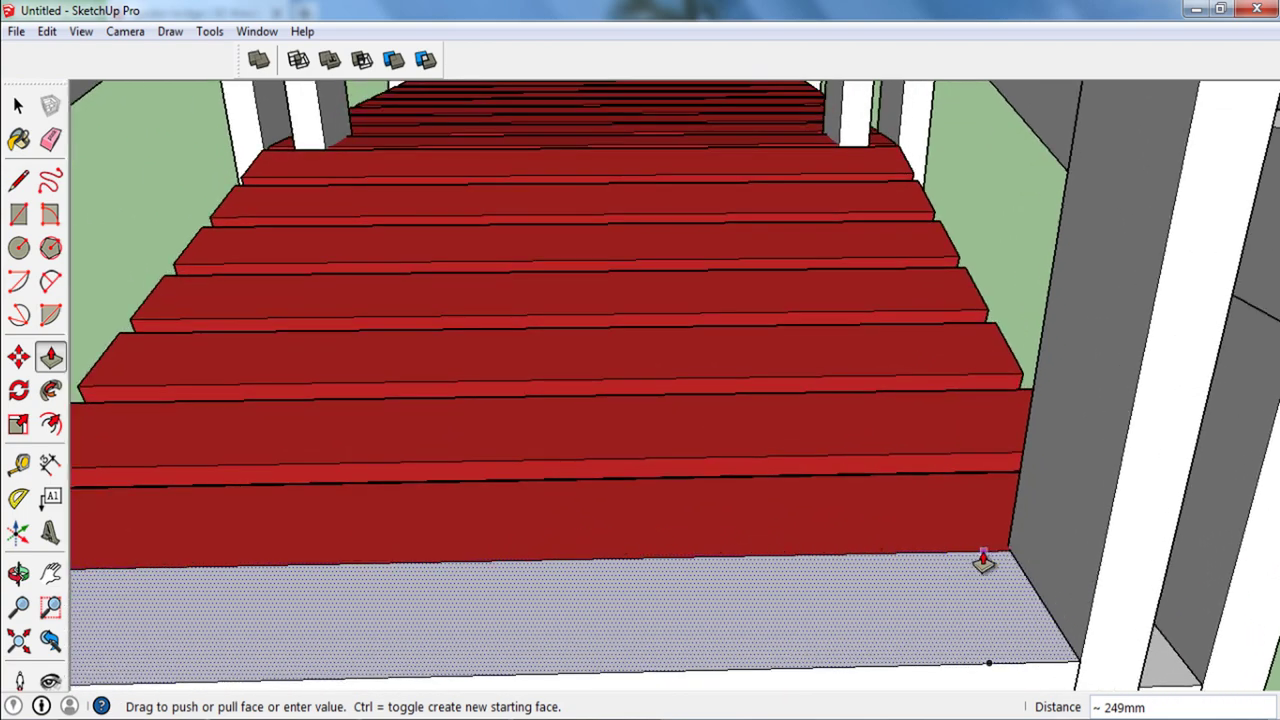
left_click(983, 562)
scroll(960, 500, "down", 2)
key("space")
scroll(954, 478, "down", 3)
Step: Make the entry step a component
double_click(914, 589)
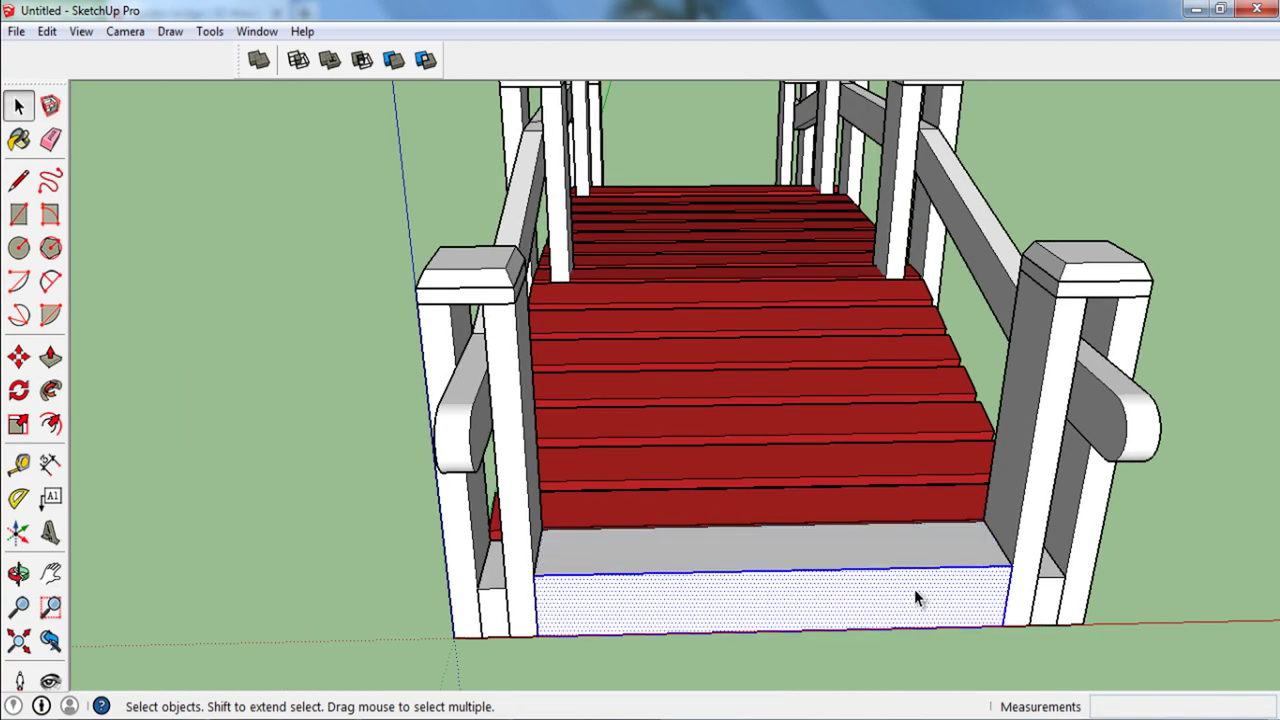
key("g")
key("Return")
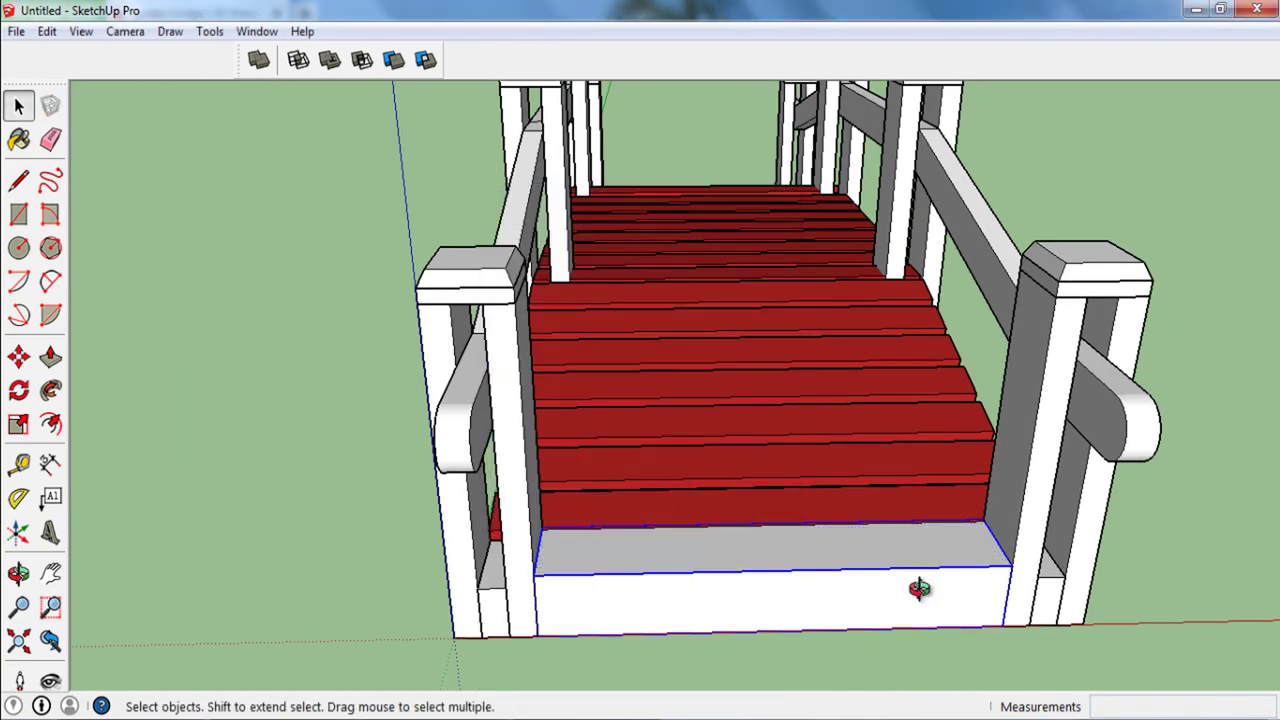
mouse_move(920, 589)
middle_mouse_down()
mouse_move(657, 531)
mouse_move(668, 640)
middle_mouse_up()
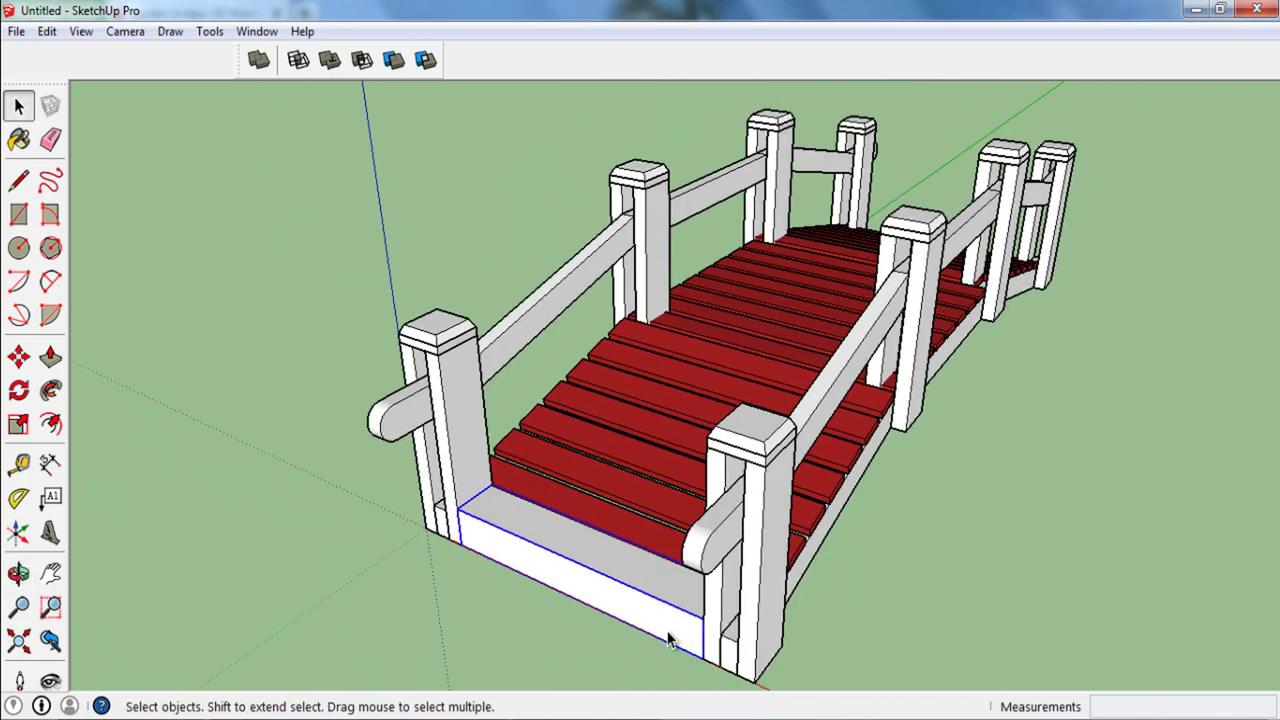
Step: Copy the step component from its corner to the bridge's far end
key("m")
left_click(703, 660, "ctrl")
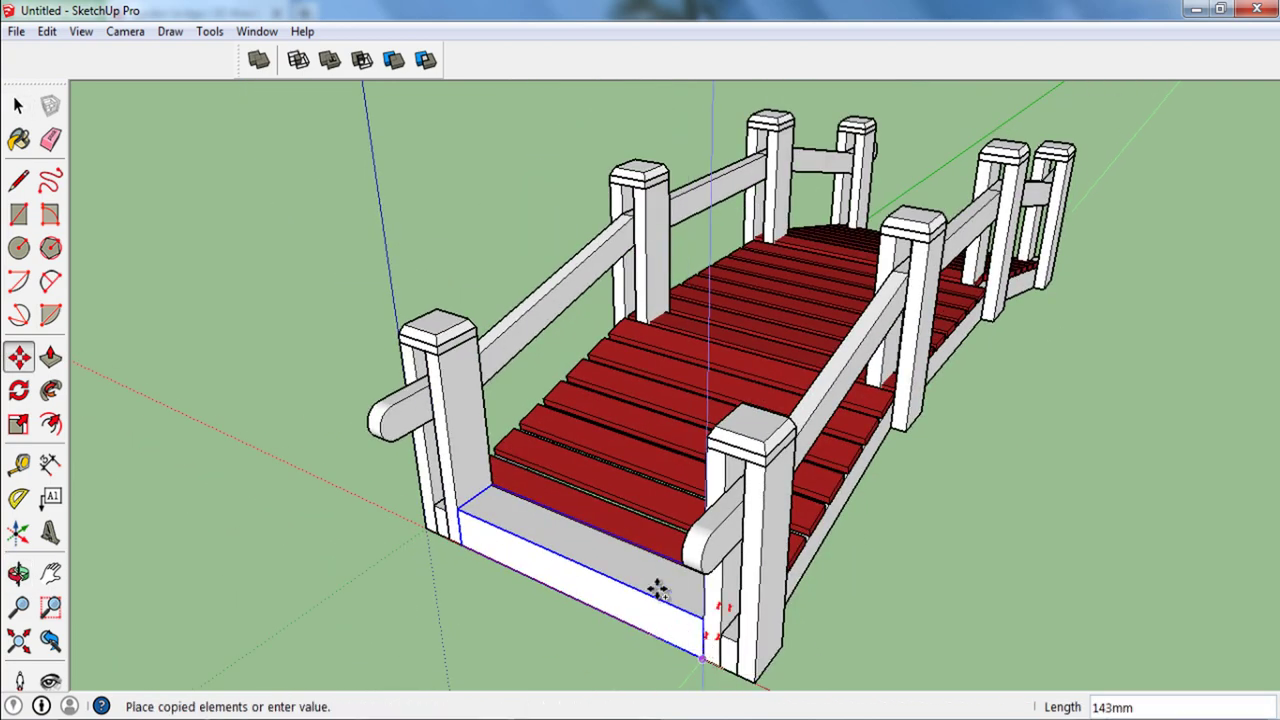
middle_click_drag(1171, 363, 820, 440)
scroll(815, 430, "down", 3)
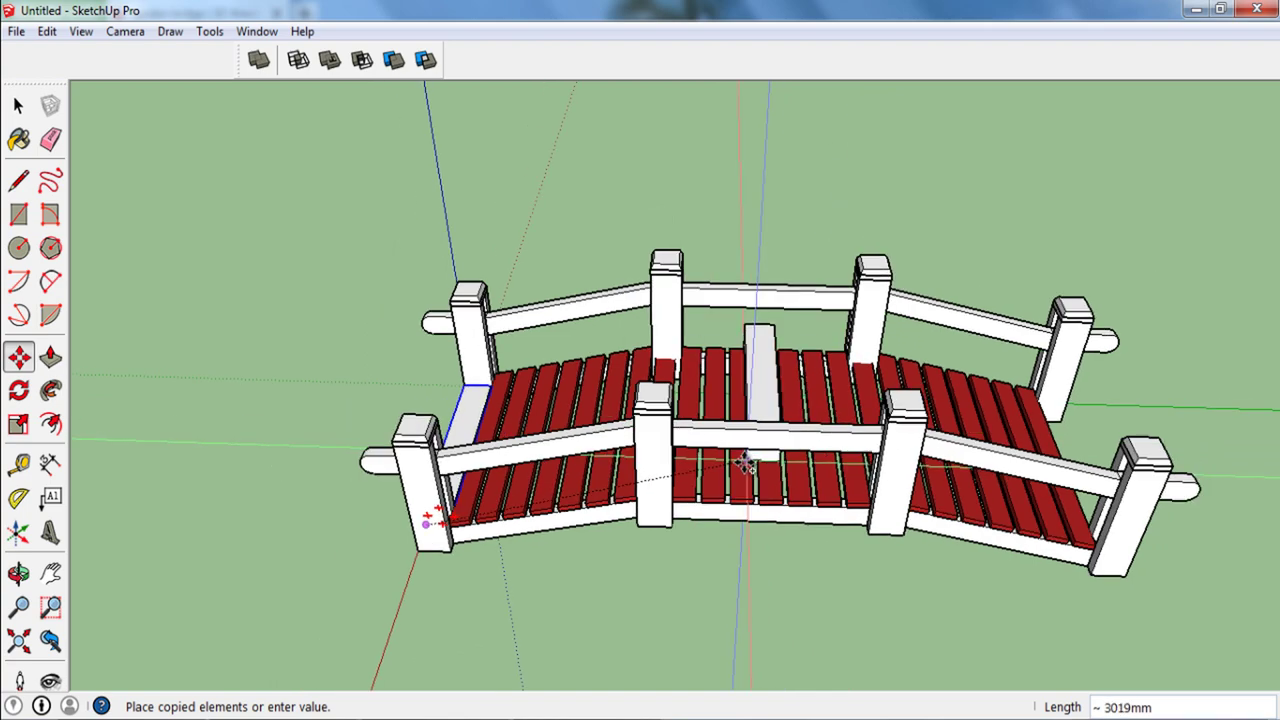
key("Escape")
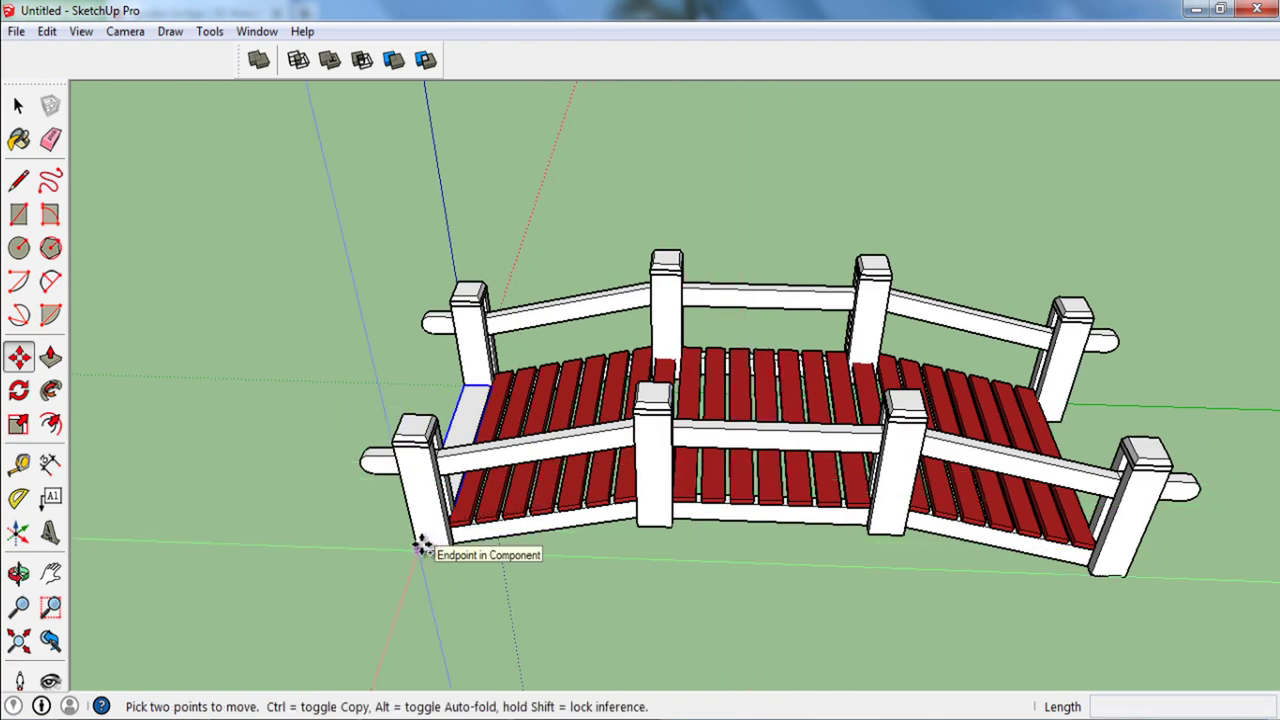
left_click(421, 547)
left_click(1090, 572)
key("space")
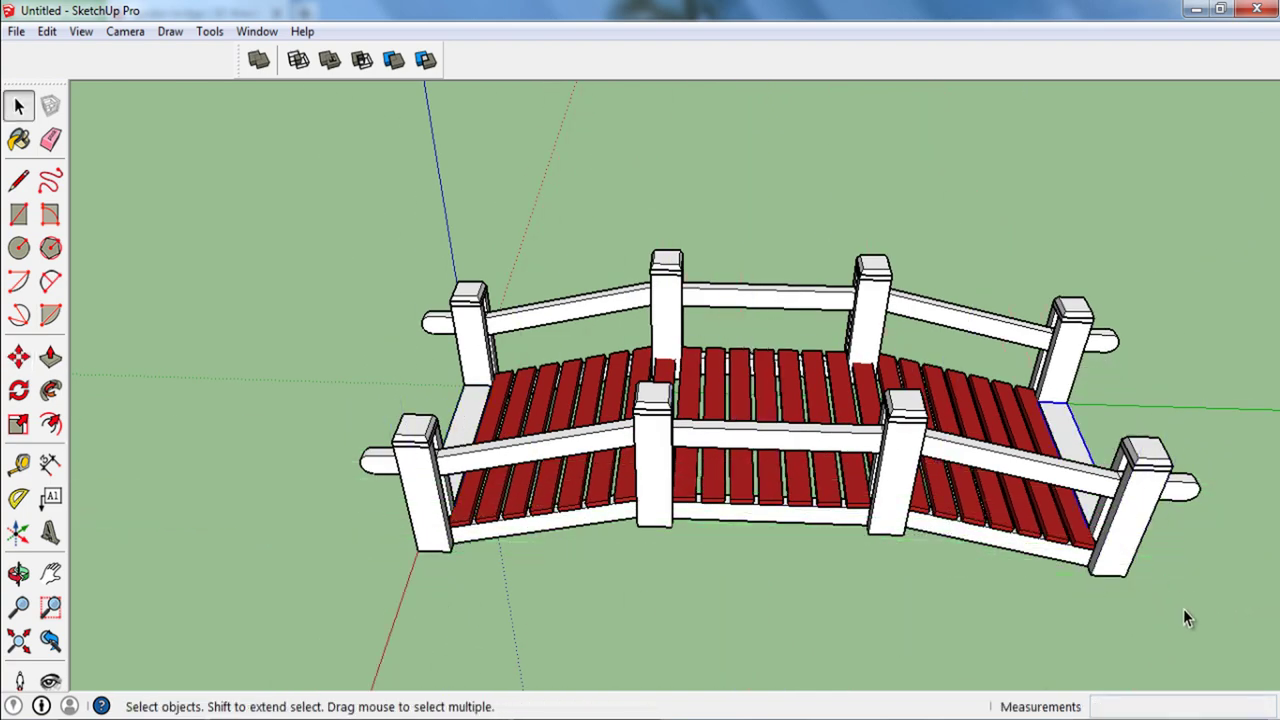
mouse_move(1143, 566)
middle_mouse_down()
mouse_move(870, 490)
mouse_move(891, 606)
mouse_move(628, 614)
middle_mouse_up()
mouse_move(575, 560)
middle_mouse_down()
mouse_move(903, 531)
mouse_move(903, 603)
mouse_move(897, 471)
middle_mouse_up()
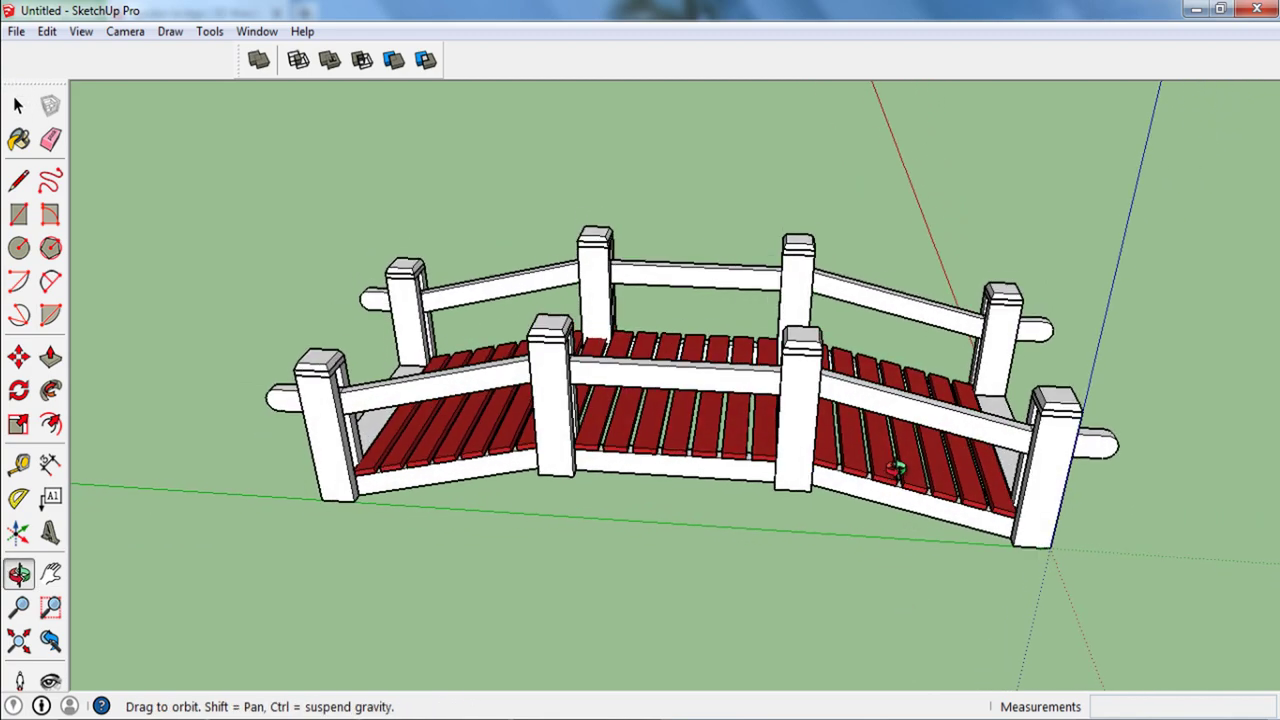
middle_click_drag(979, 453, 895, 383)
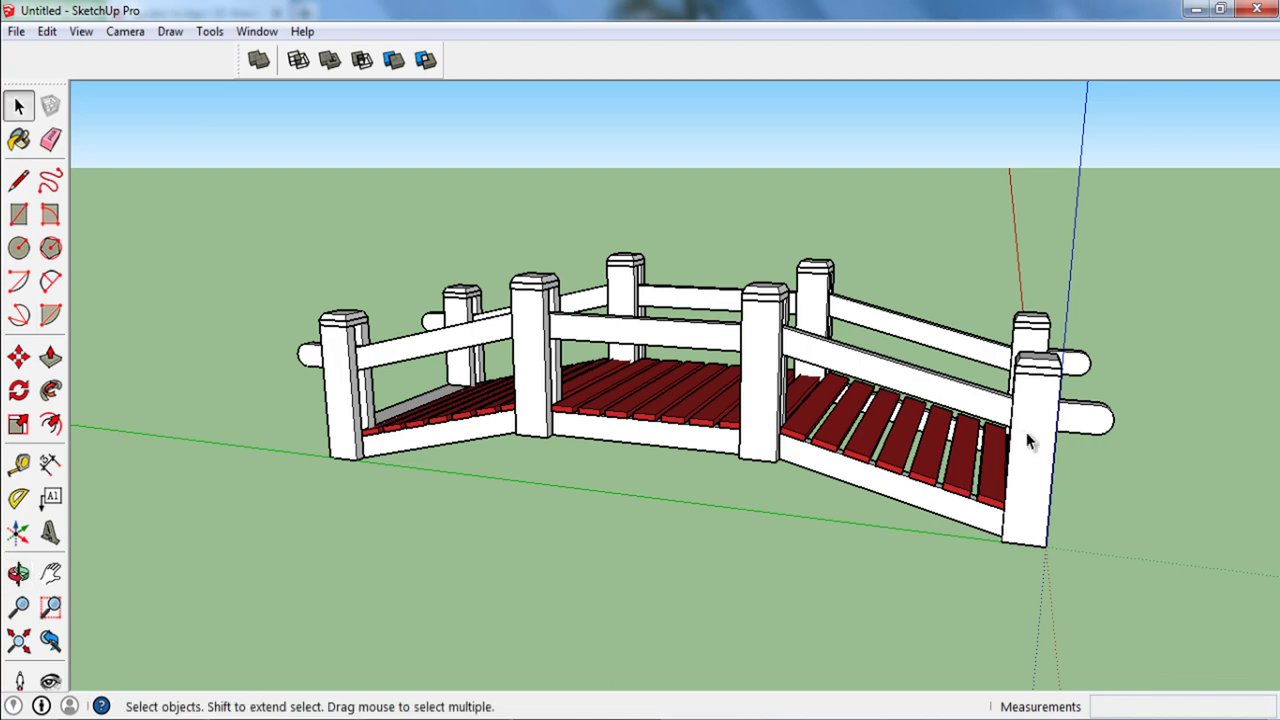
middle_click_drag(1024, 432, 1023, 446)
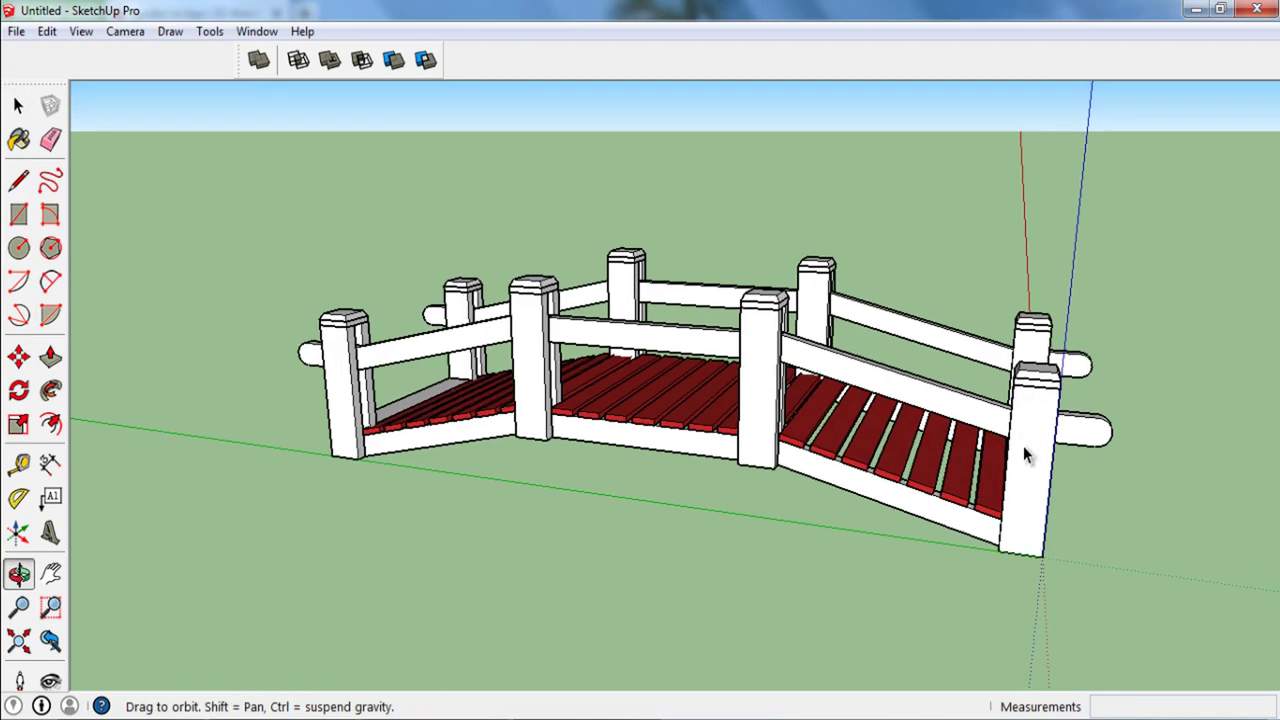
scroll(1100, 446, "up", 3)
scroll(1130, 445, "up", 3)
scroll(1130, 450, "up", 3)
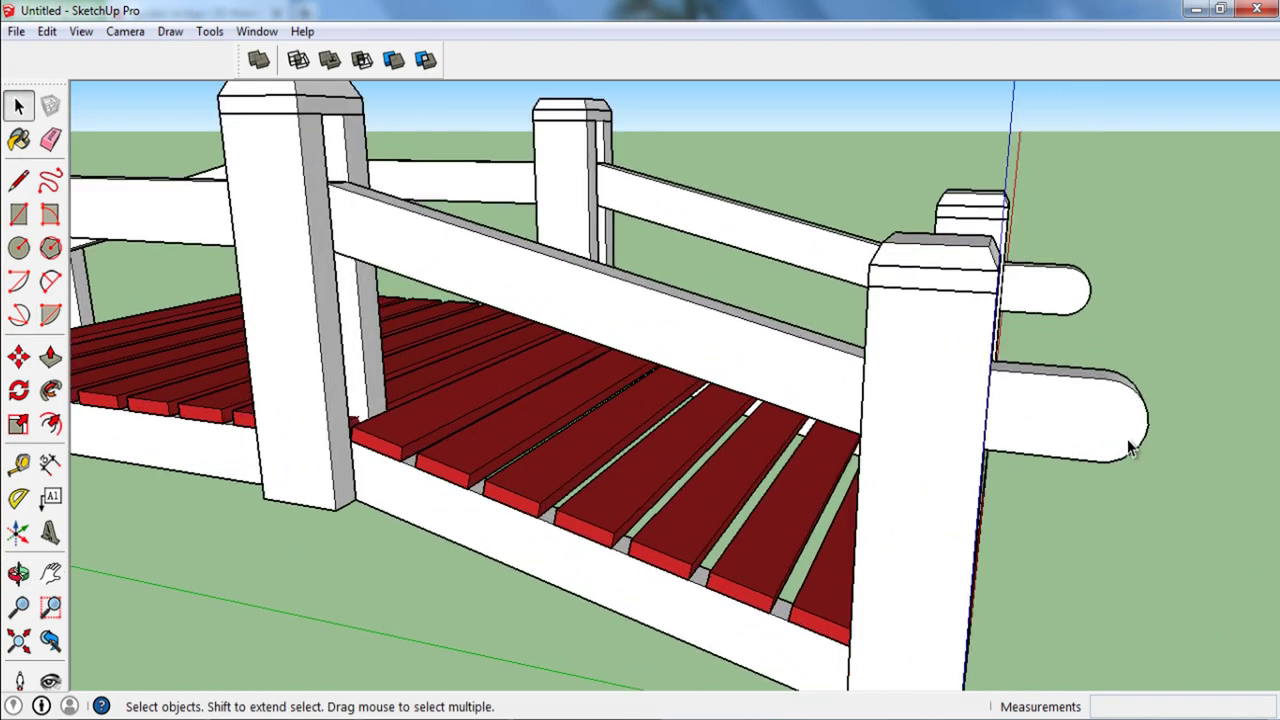
scroll(1130, 450, "up", 2)
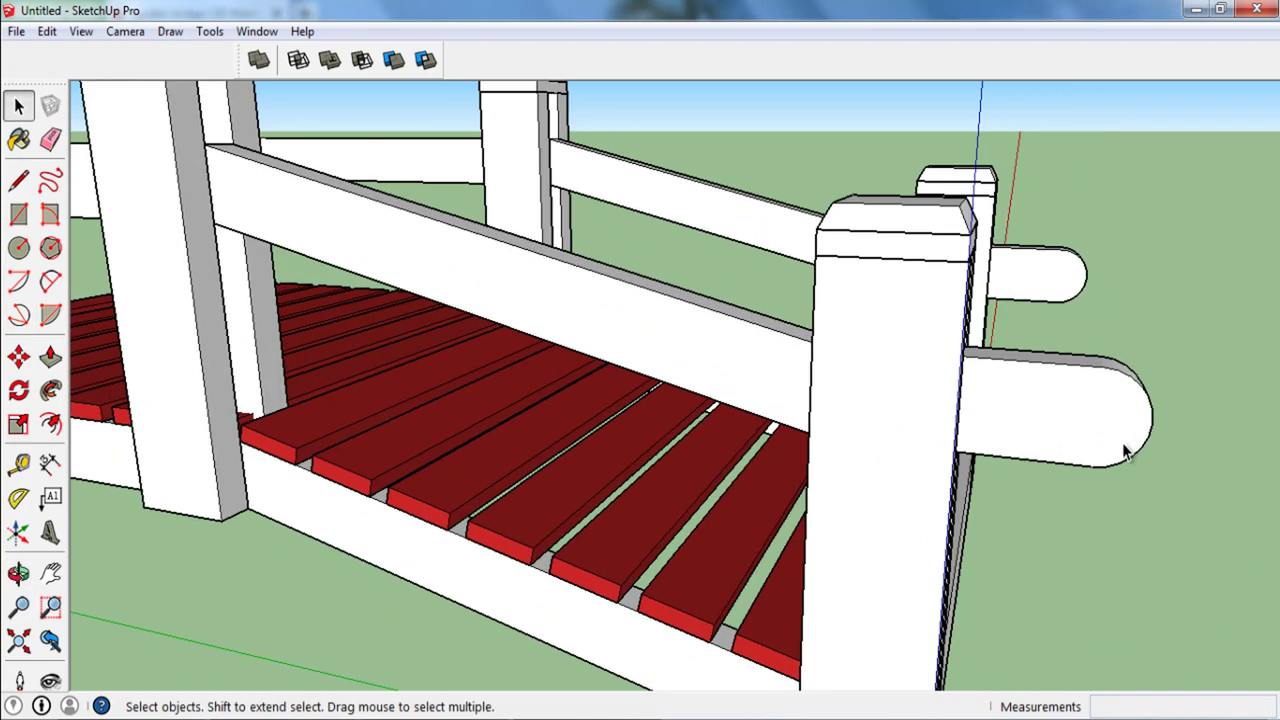
mouse_move(1128, 443)
middle_mouse_down()
mouse_move(957, 520)
mouse_move(955, 502)
middle_mouse_up()
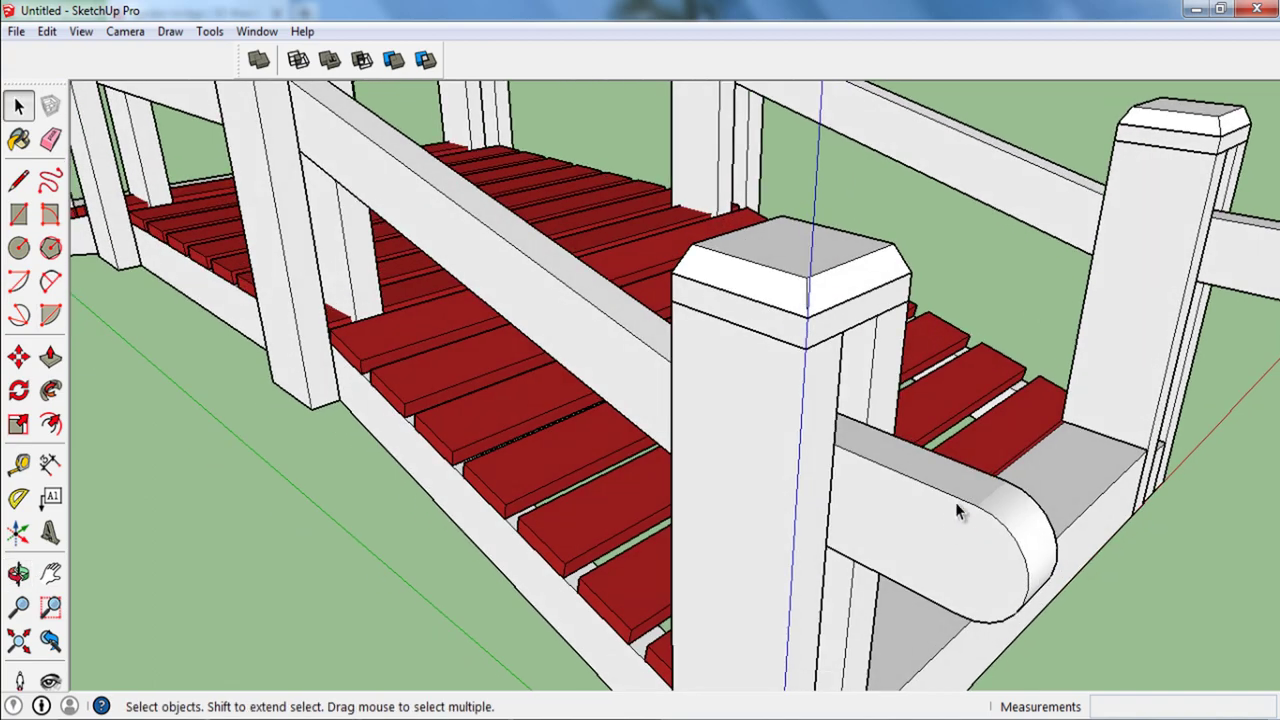
scroll(1144, 480, "down", 3)
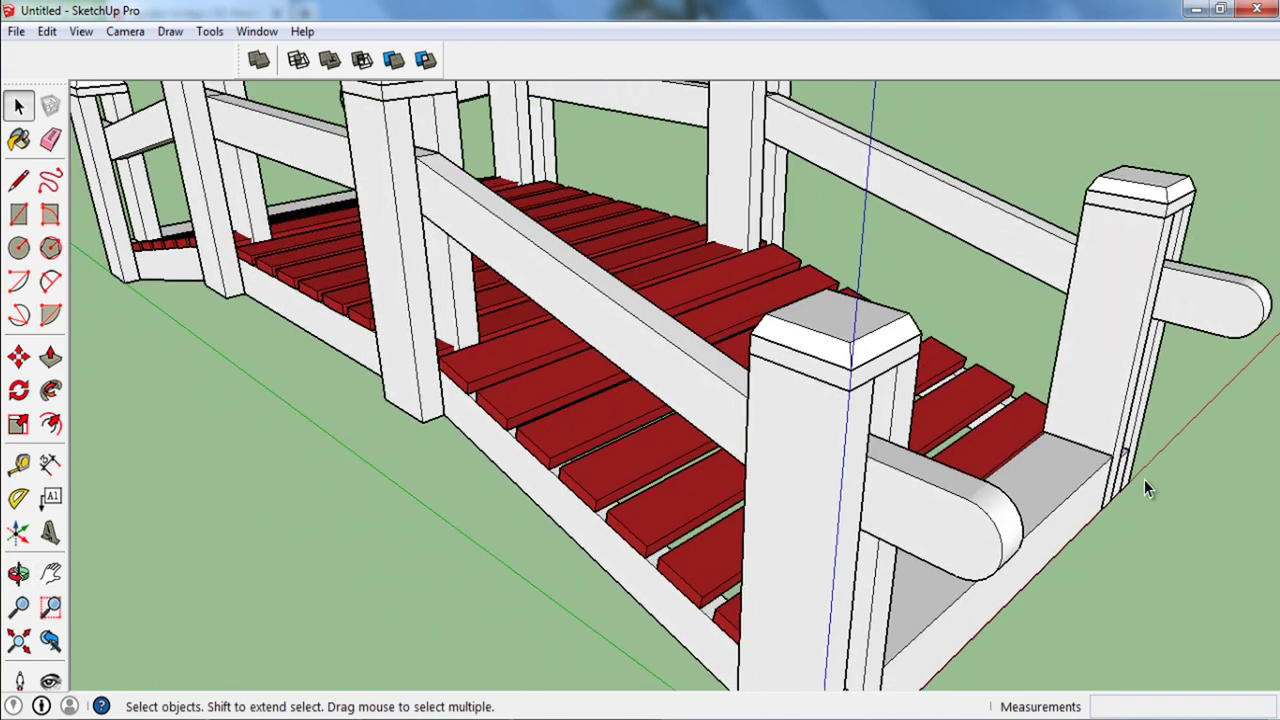
mouse_move(1144, 480)
middle_mouse_down()
mouse_move(758, 480)
mouse_move(815, 486)
middle_mouse_up()
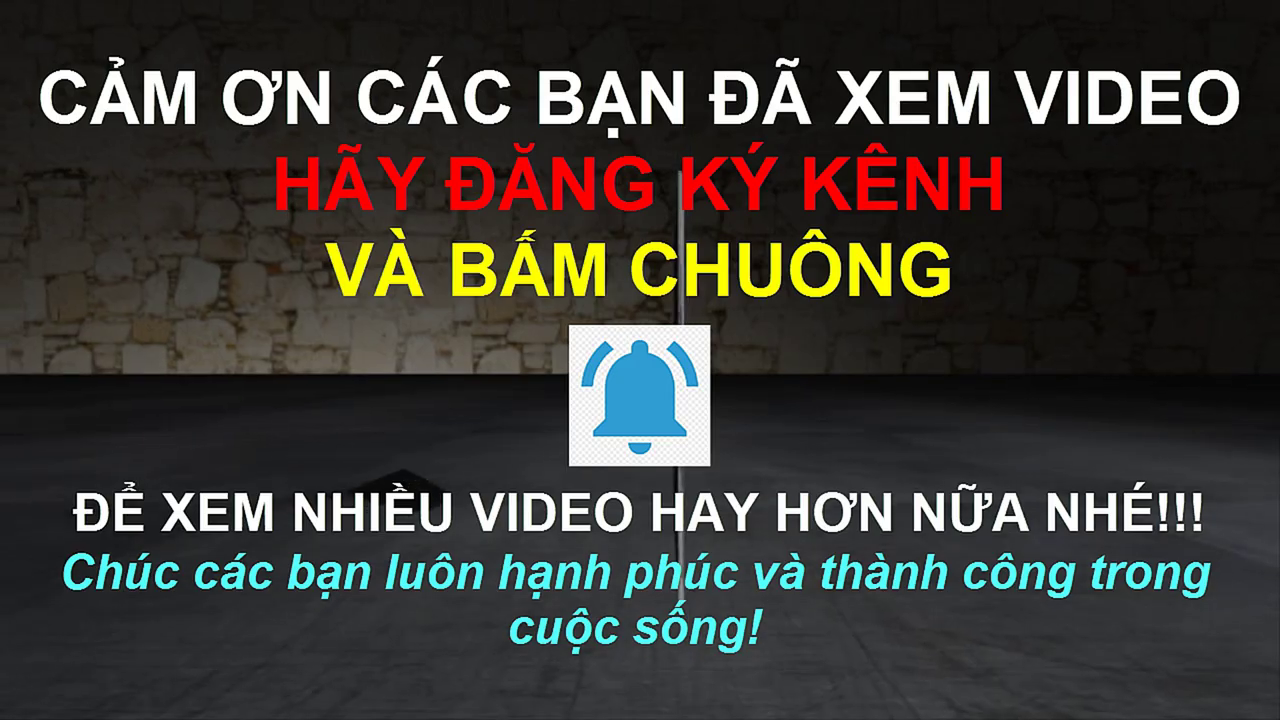